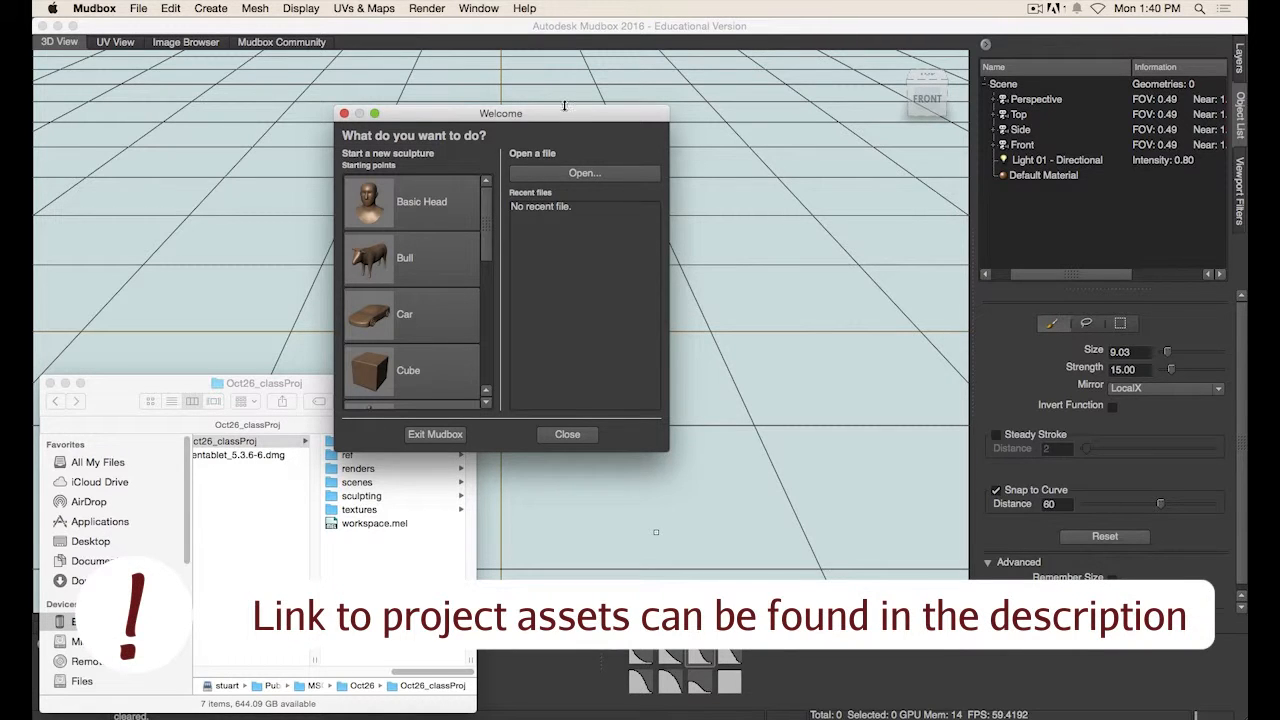
- Arrange the windows and open the project's ref folder, selecting all the reference images
left_click_drag(564, 105, 722, 85)
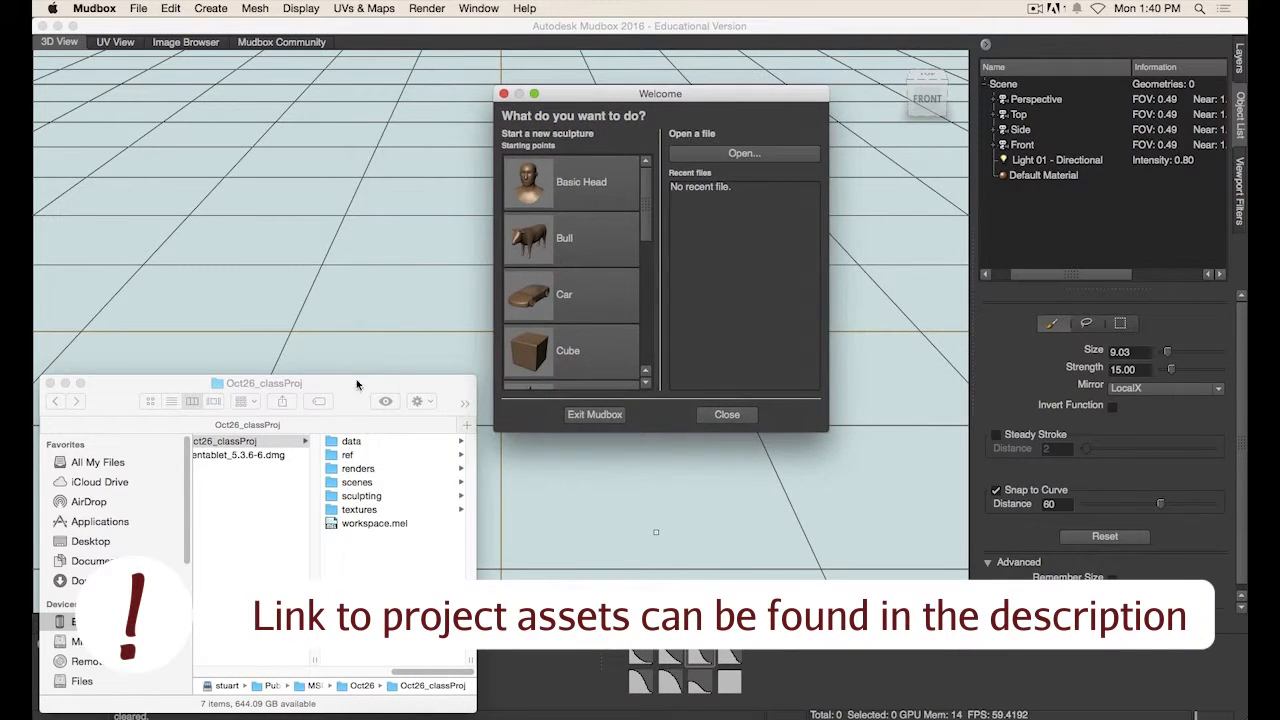
left_click_drag(357, 385, 347, 316)
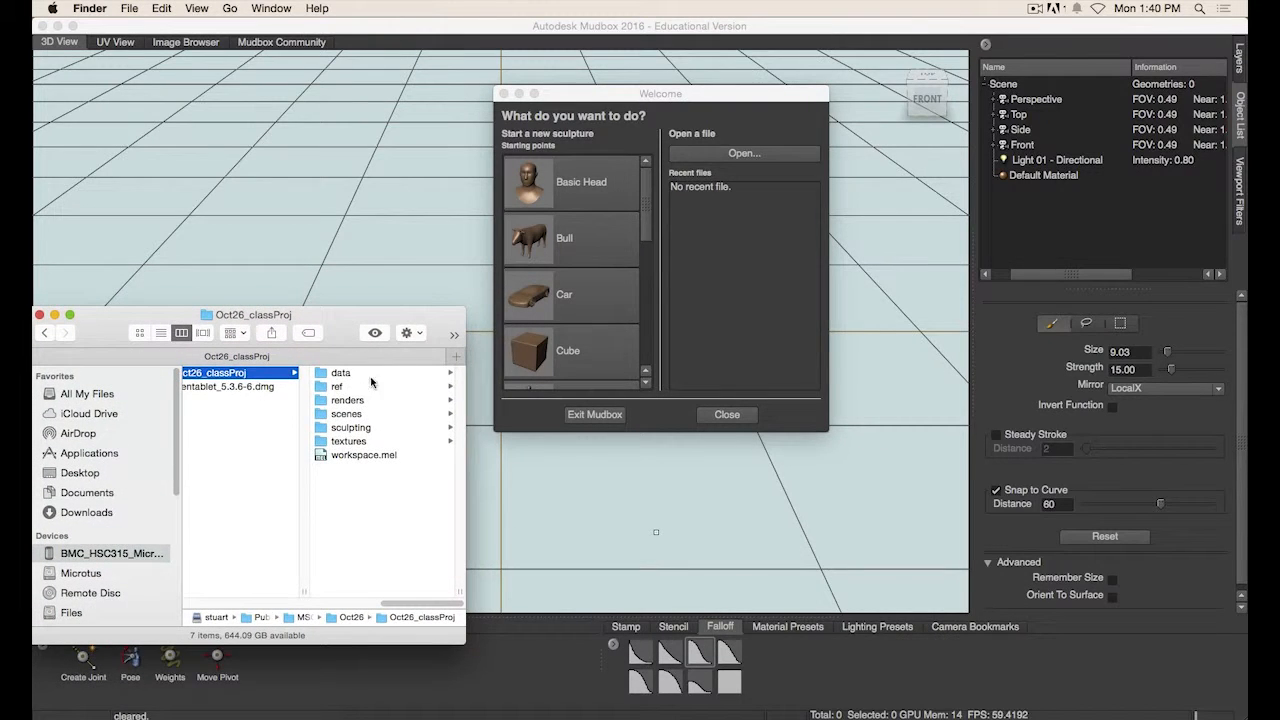
left_click(338, 388)
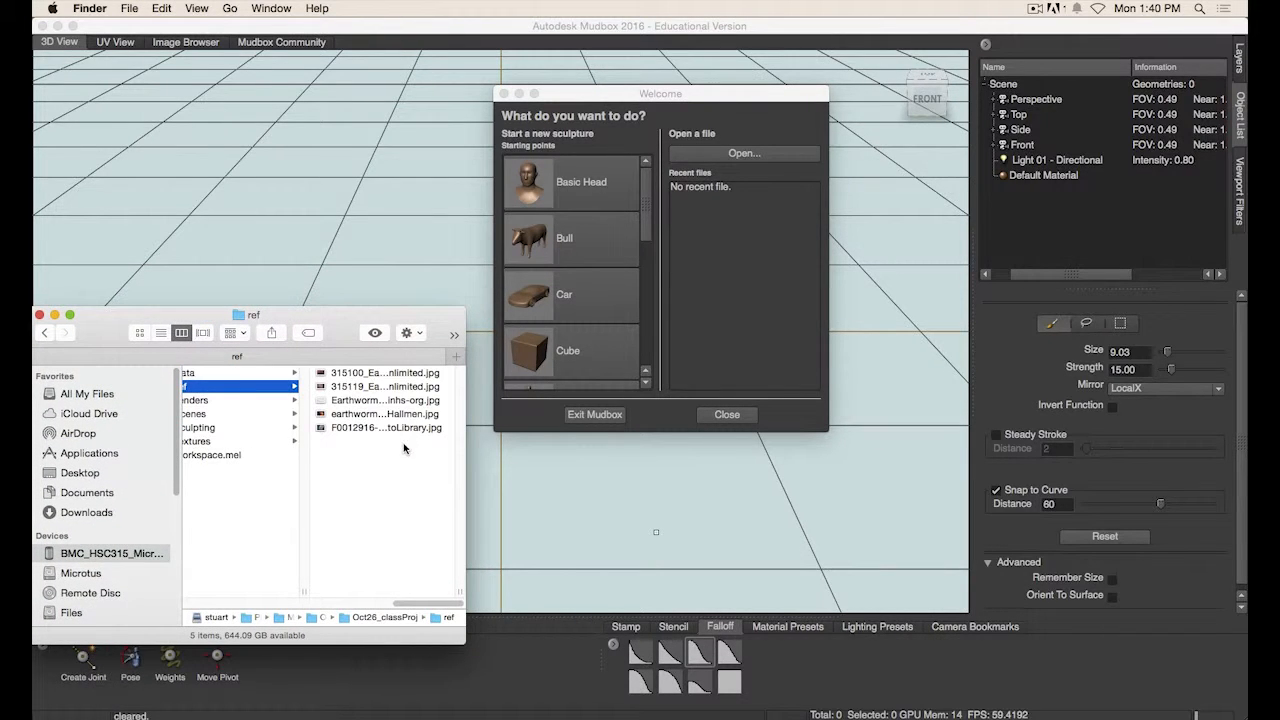
left_click_drag(404, 448, 377, 378)
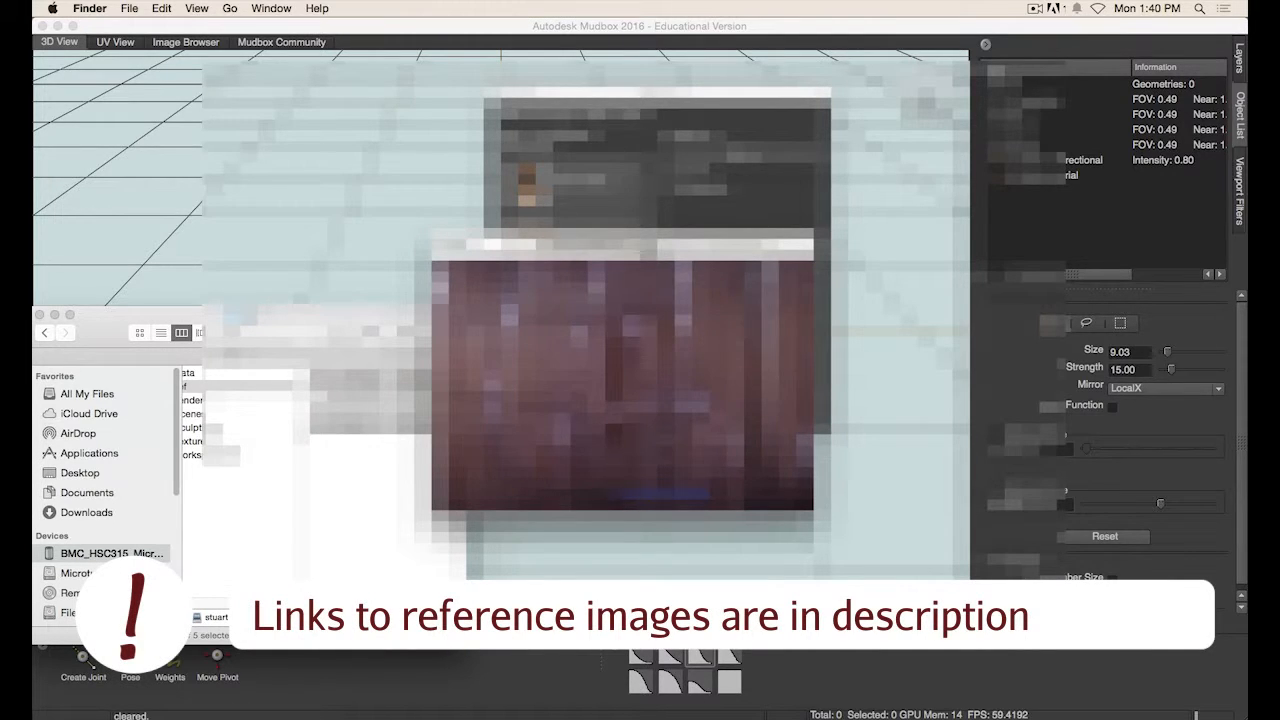
- Preview the earthworm reference images one by one in Quick Look
key("Right")
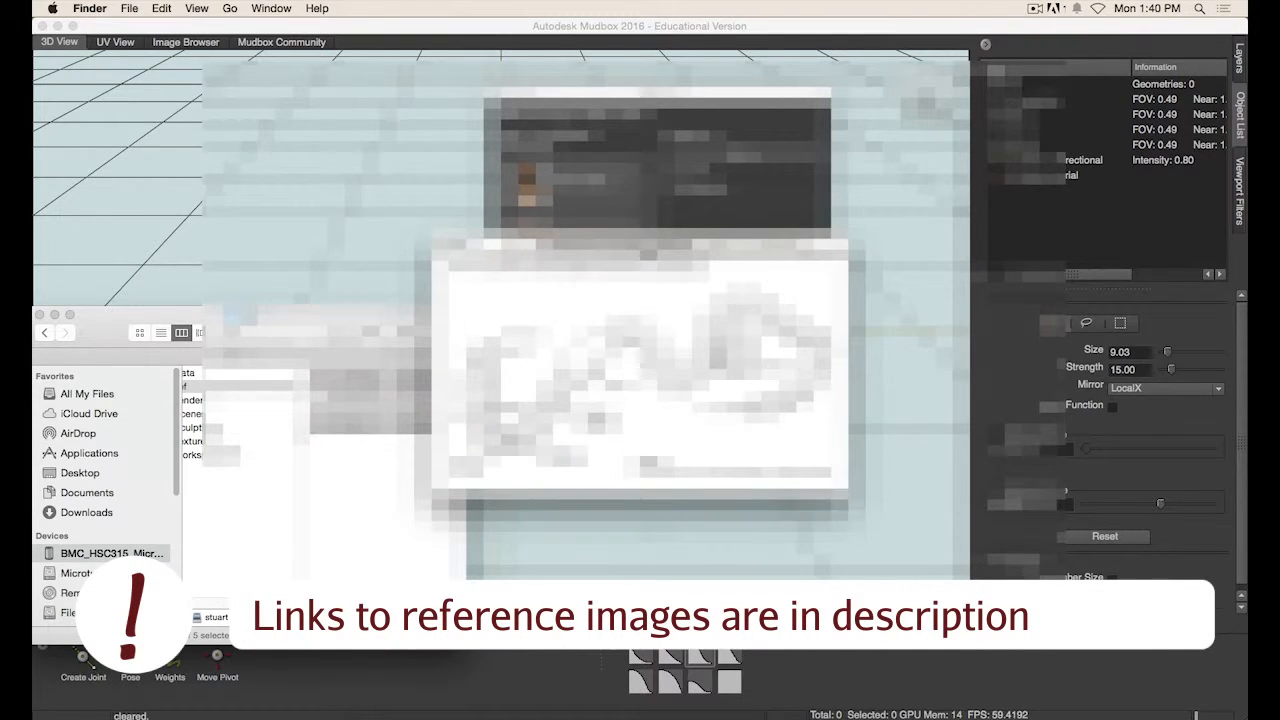
left_click_drag(640, 247, 520, 92)
left_click_drag(727, 337, 1041, 553)
left_click_drag(752, 102, 631, 111)
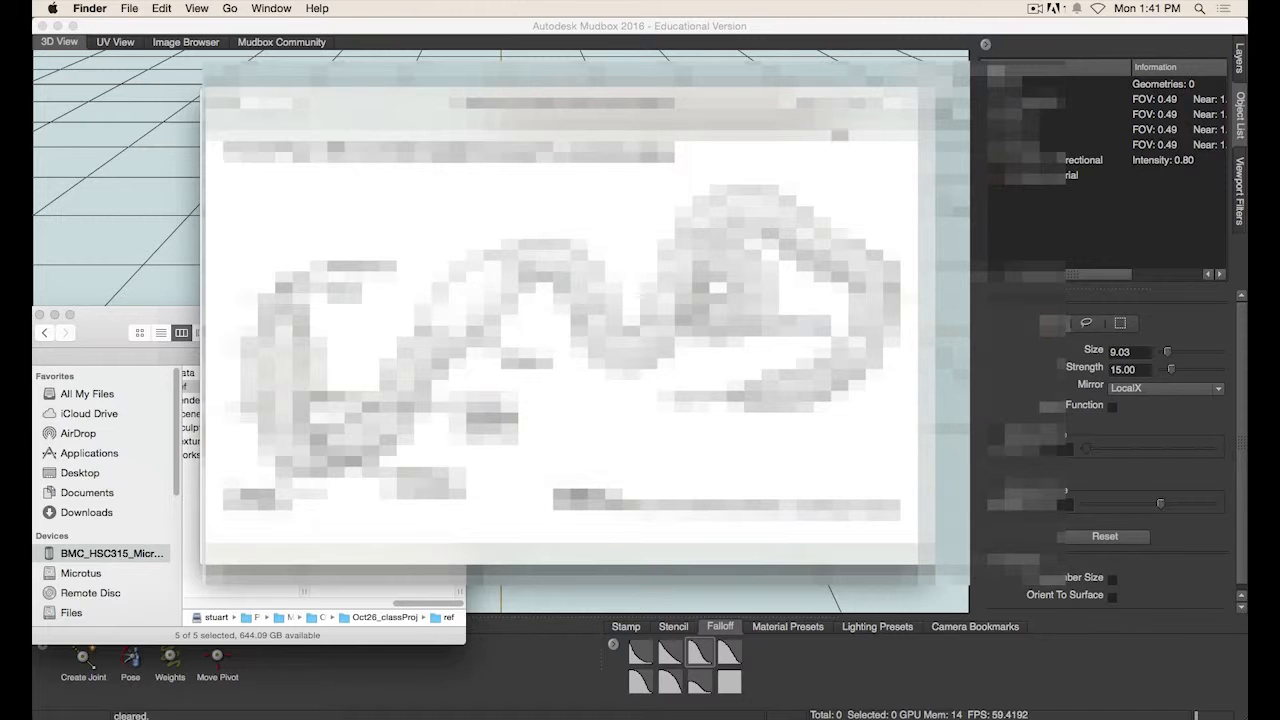
left_click_drag(642, 114, 633, 144)
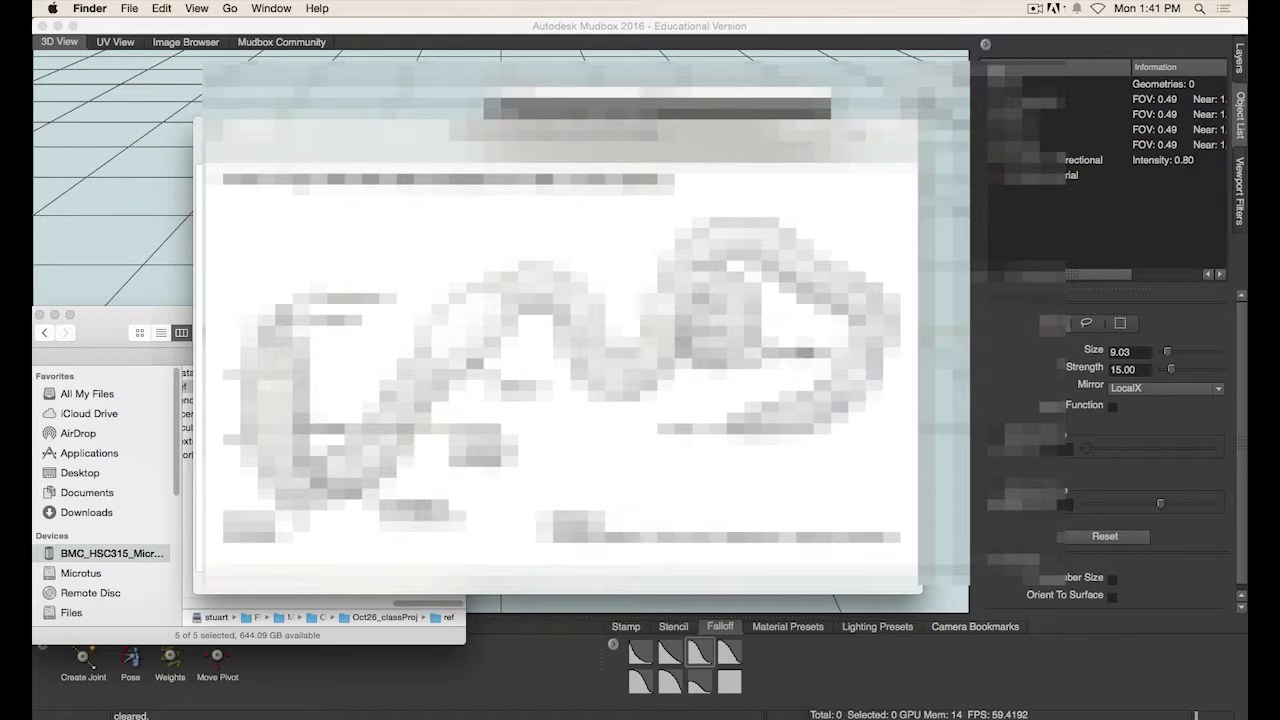
left_click_drag(509, 146, 513, 136)
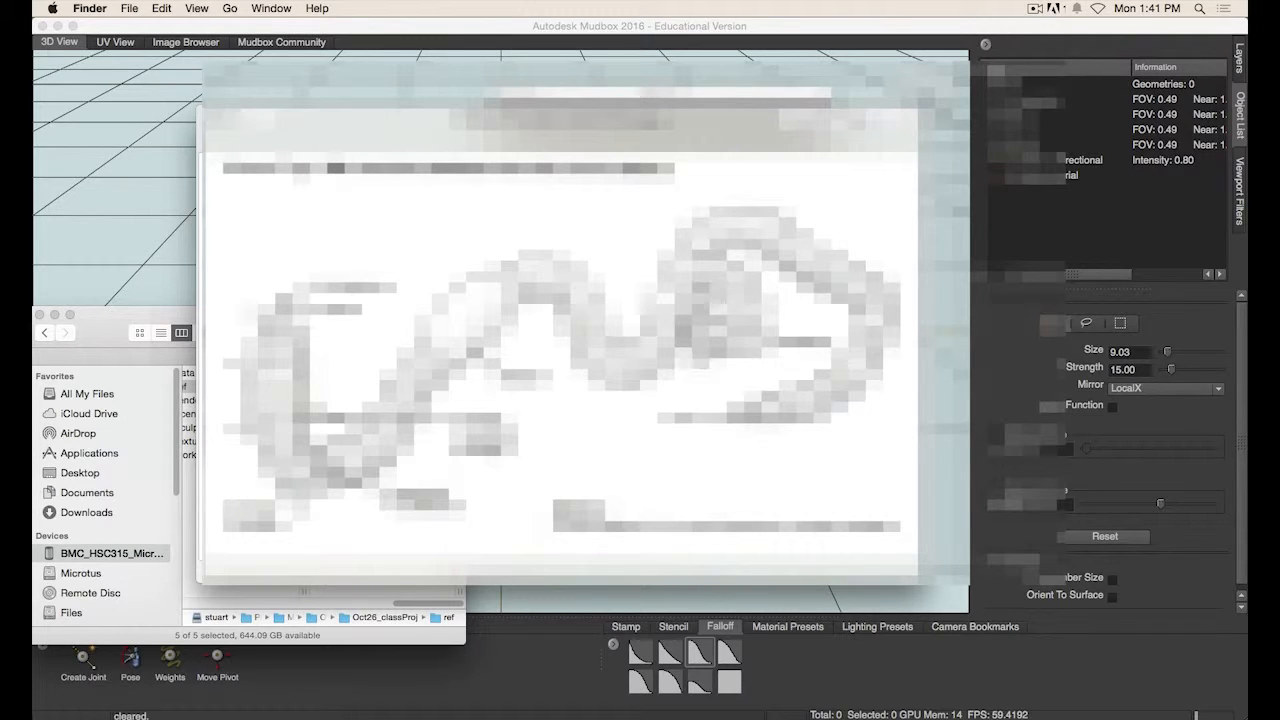
key("Right")
key("Left")
key("Left")
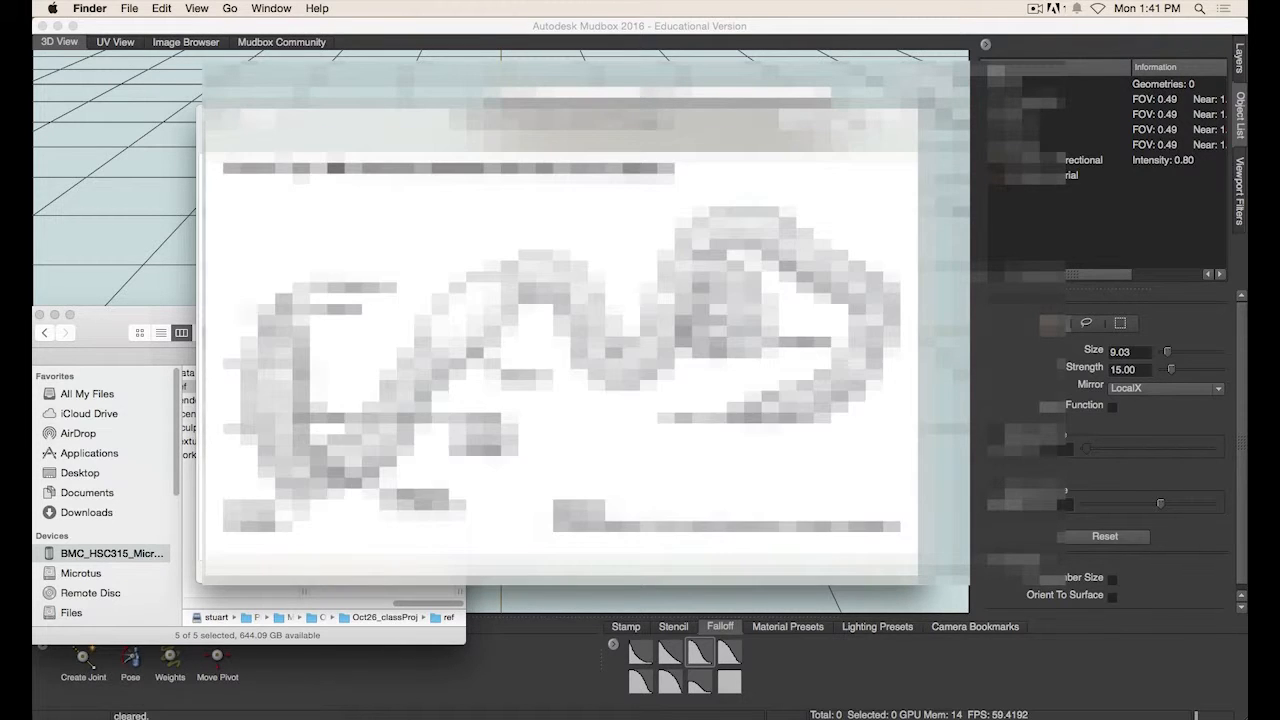
key("Right")
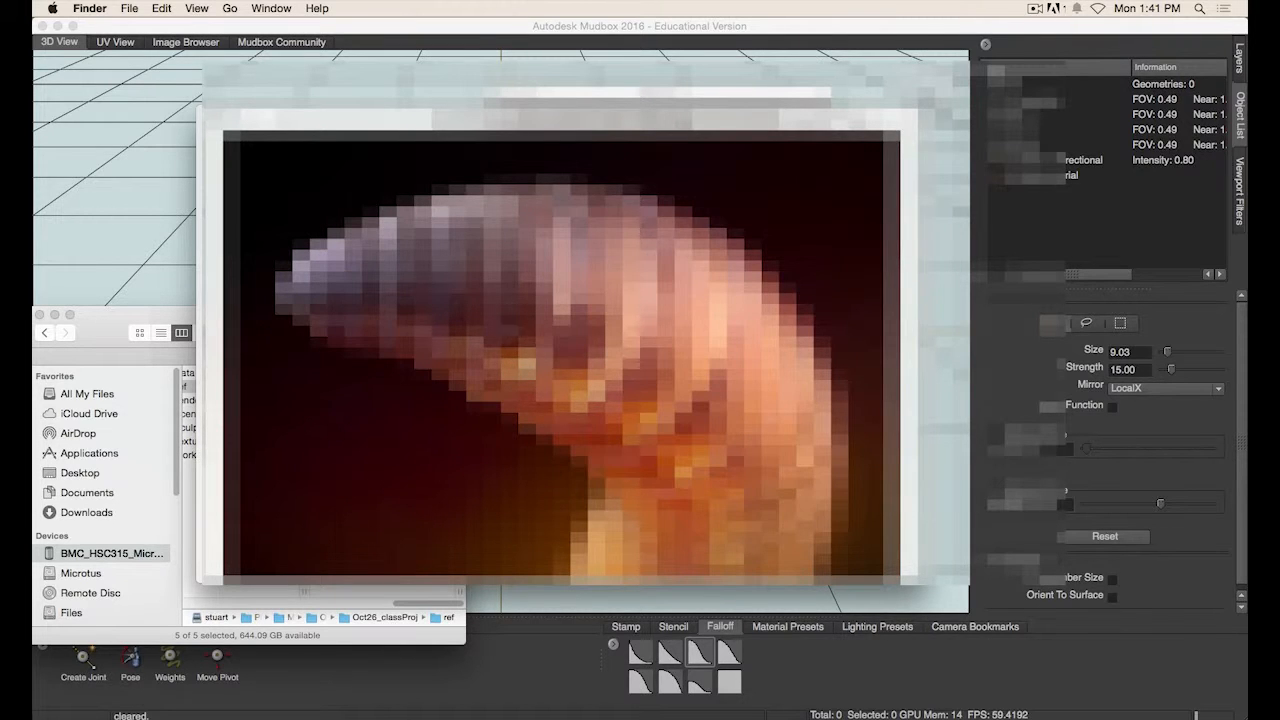
key("Right")
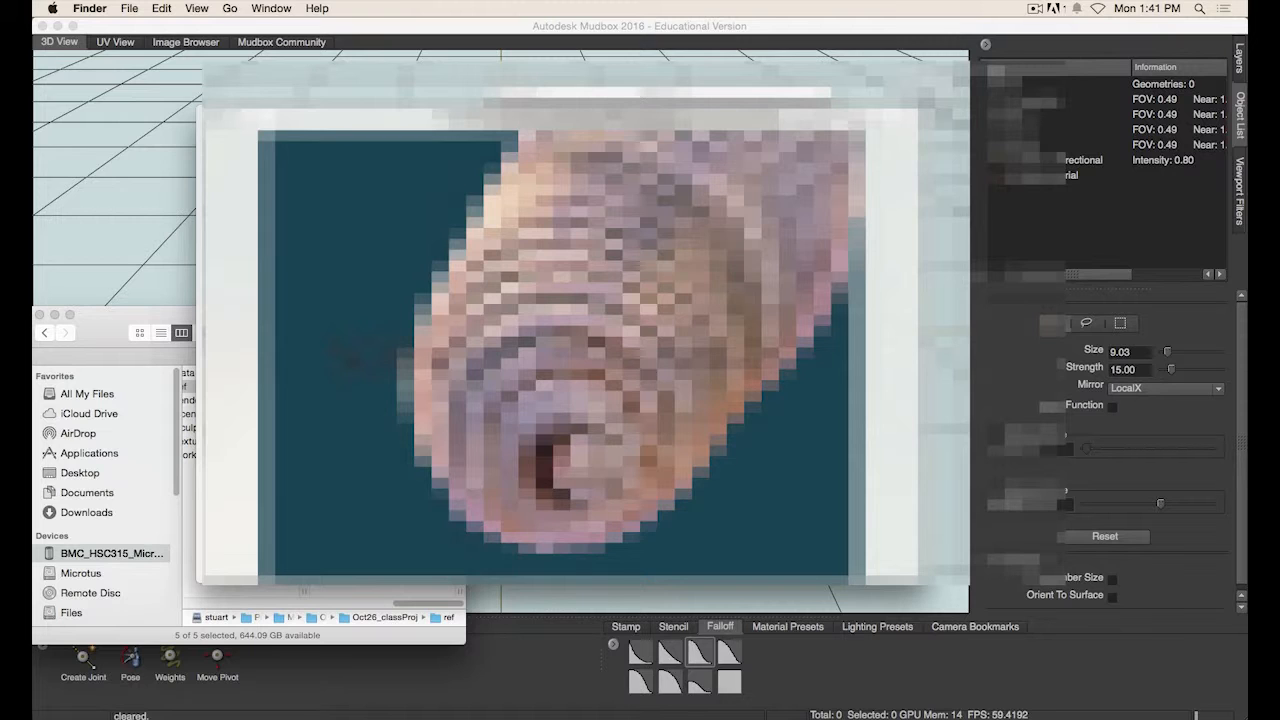
key("Right")
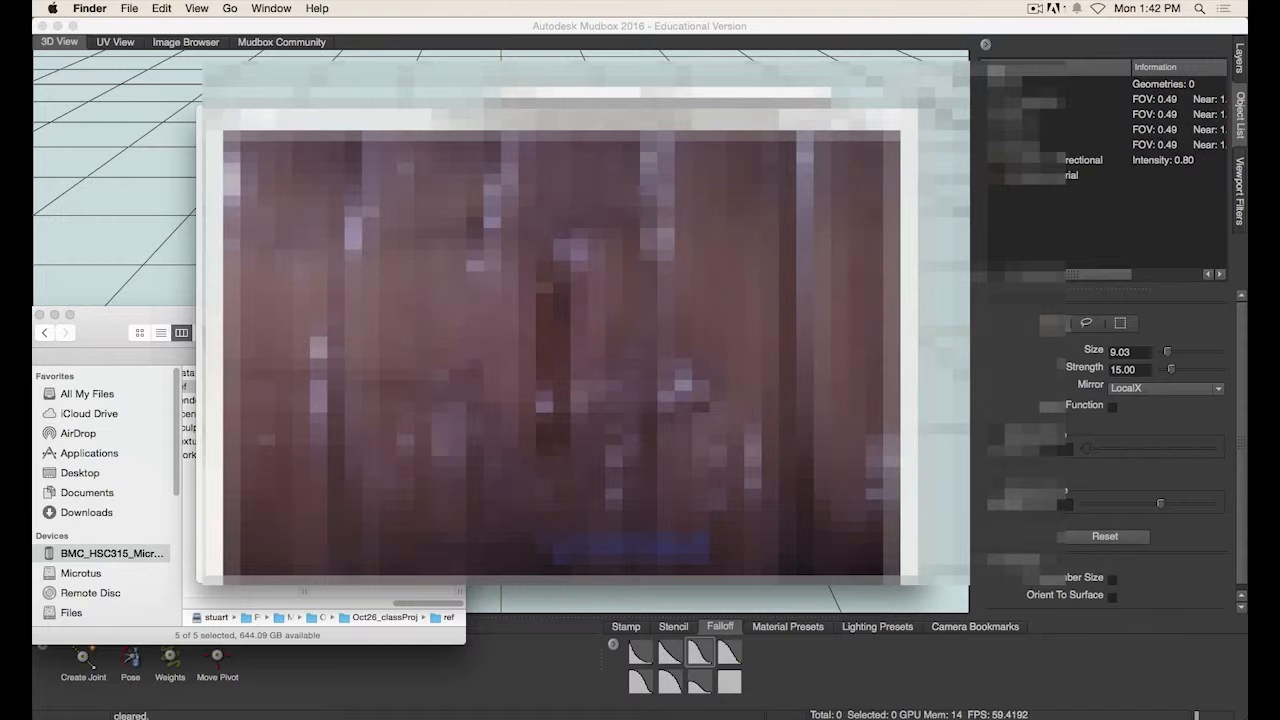
key("Right")
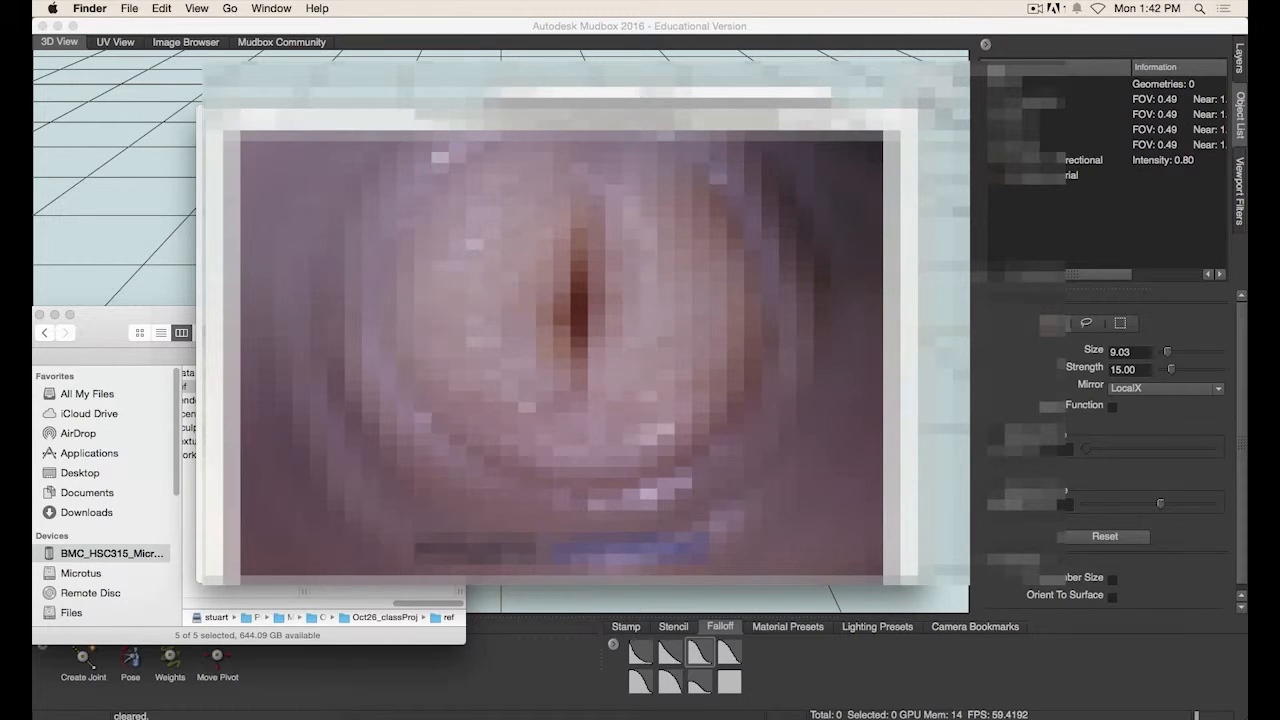
key("Right")
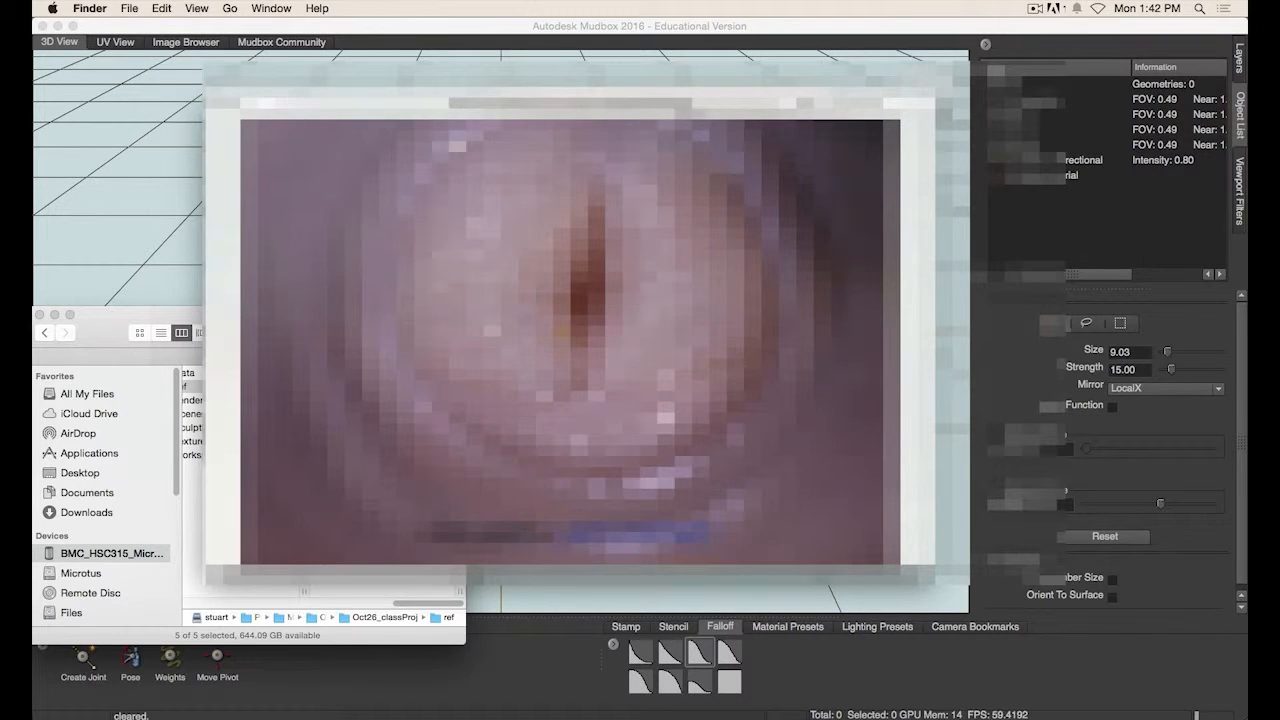
key("Right")
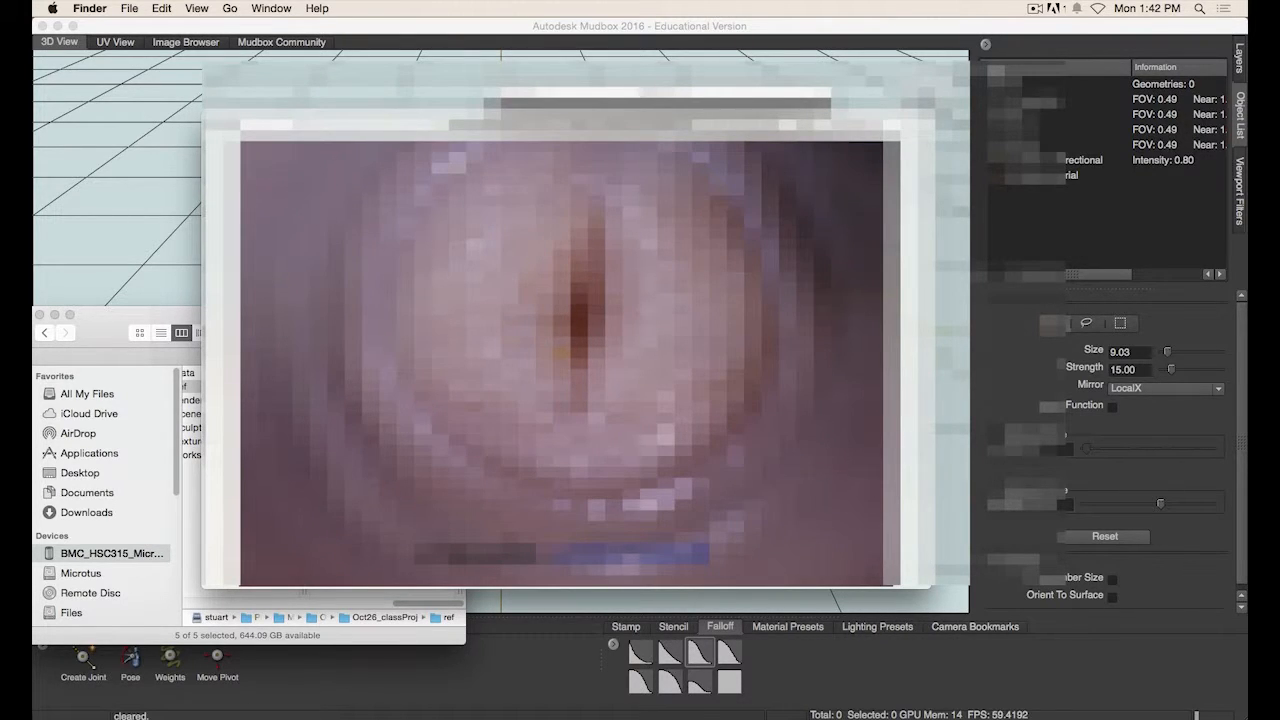
key("Right")
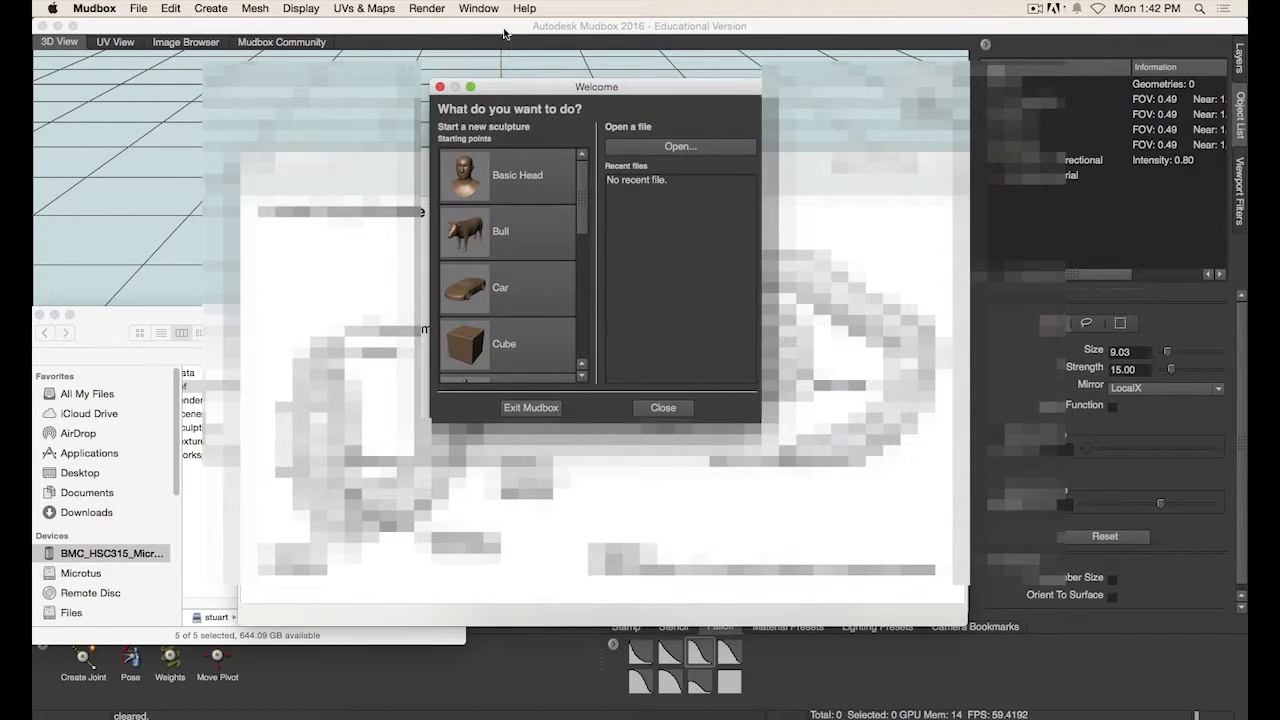
- Close the Welcome dialog to start with an empty scene
left_click_drag(585, 88, 622, 82)
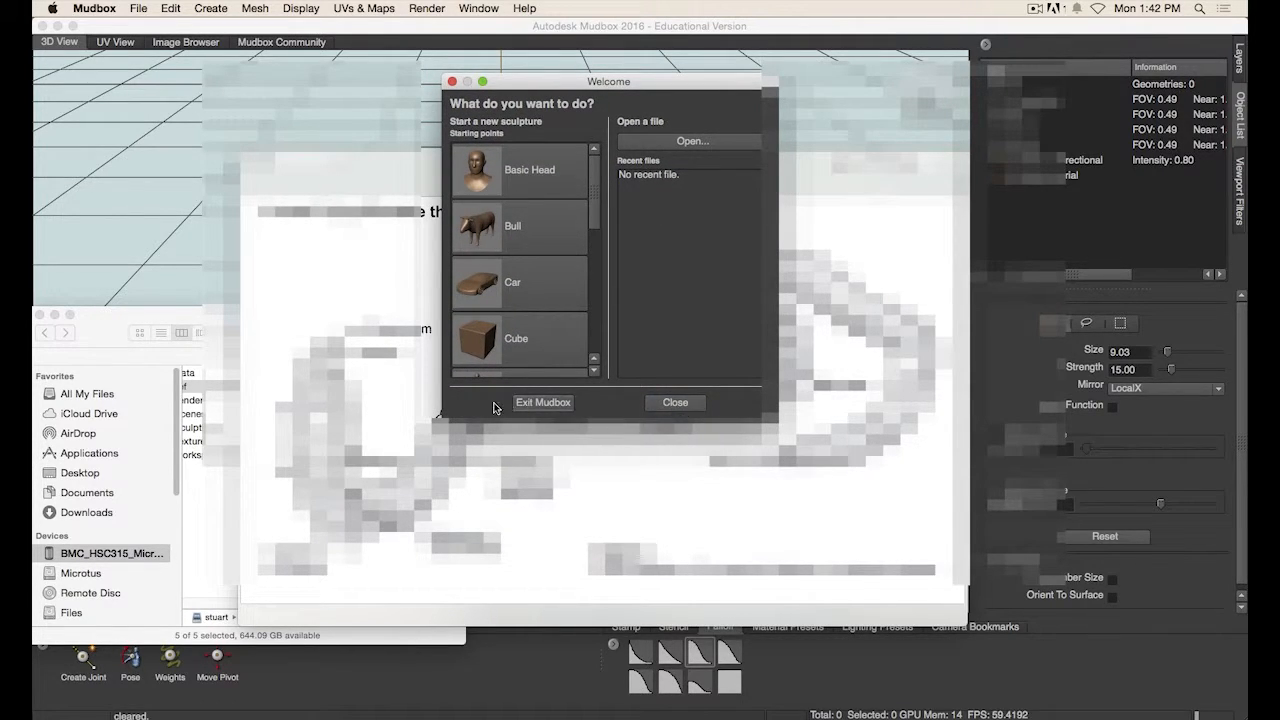
left_click(674, 403)
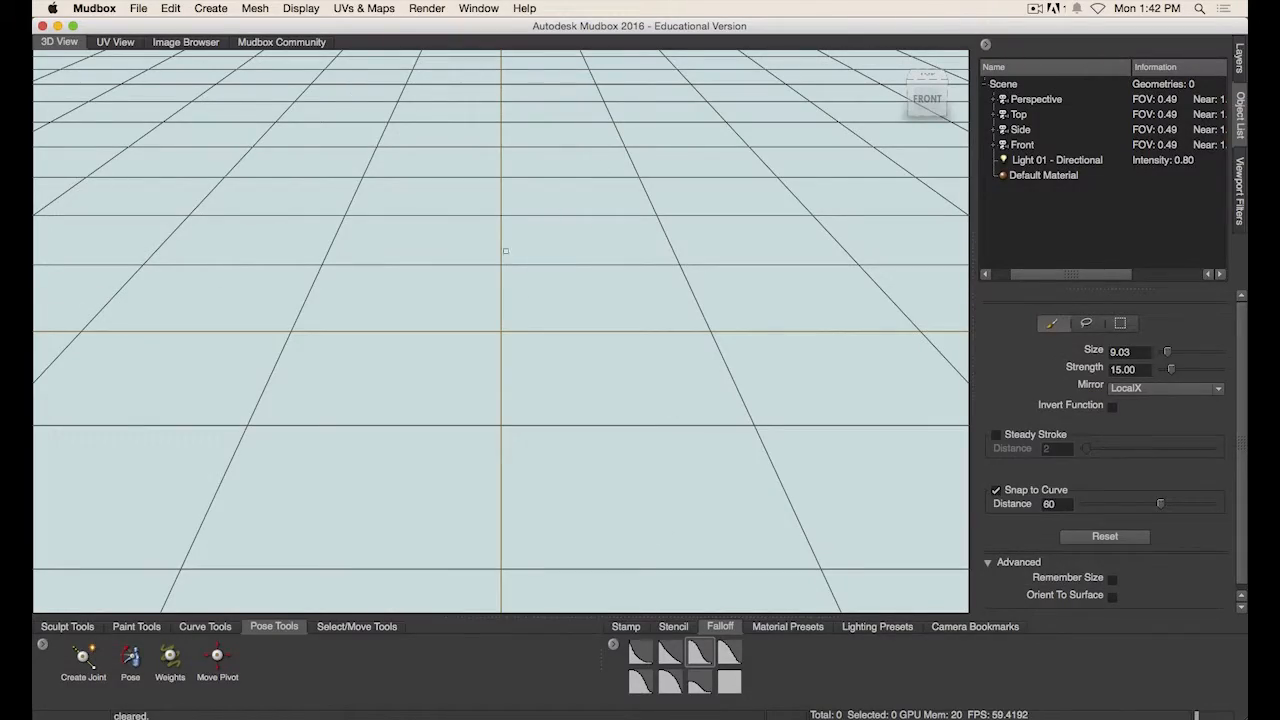
left_click_drag(729, 348, 471, 357, "alt")
right_click_drag(471, 357, 584, 368, "alt")
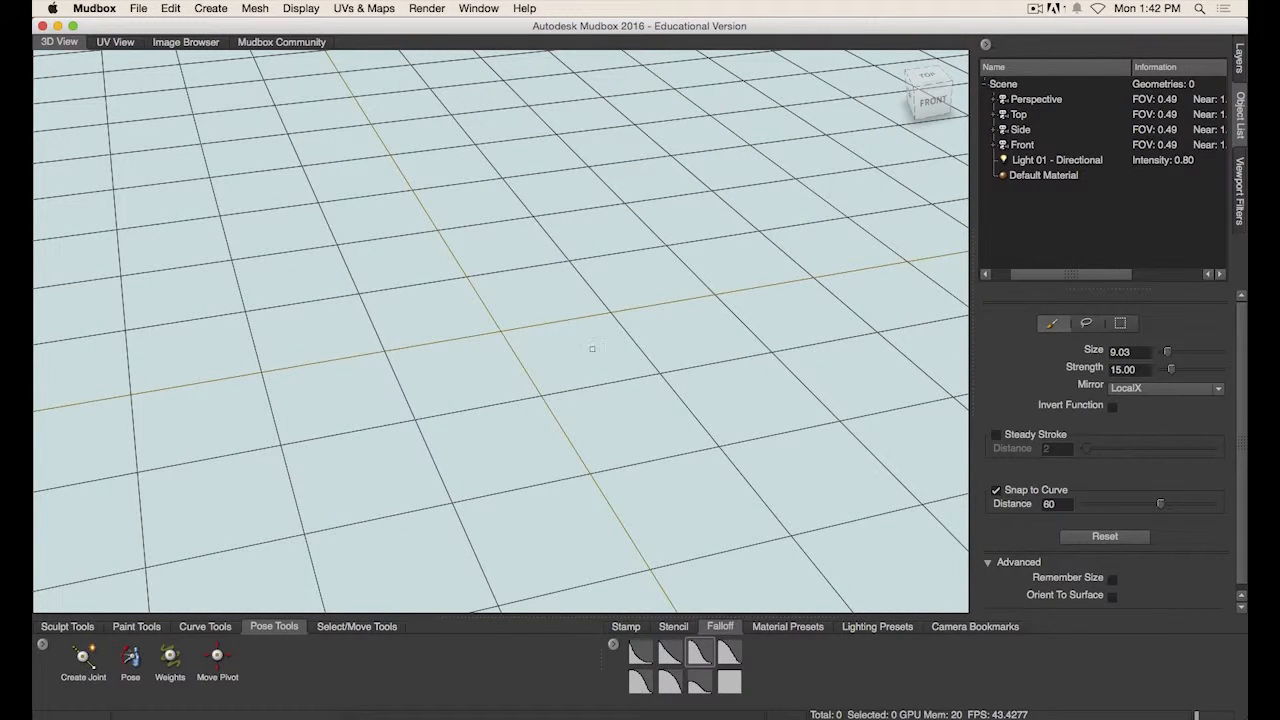
- Start importing a file and browse to the Documents folder
left_click(140, 9)
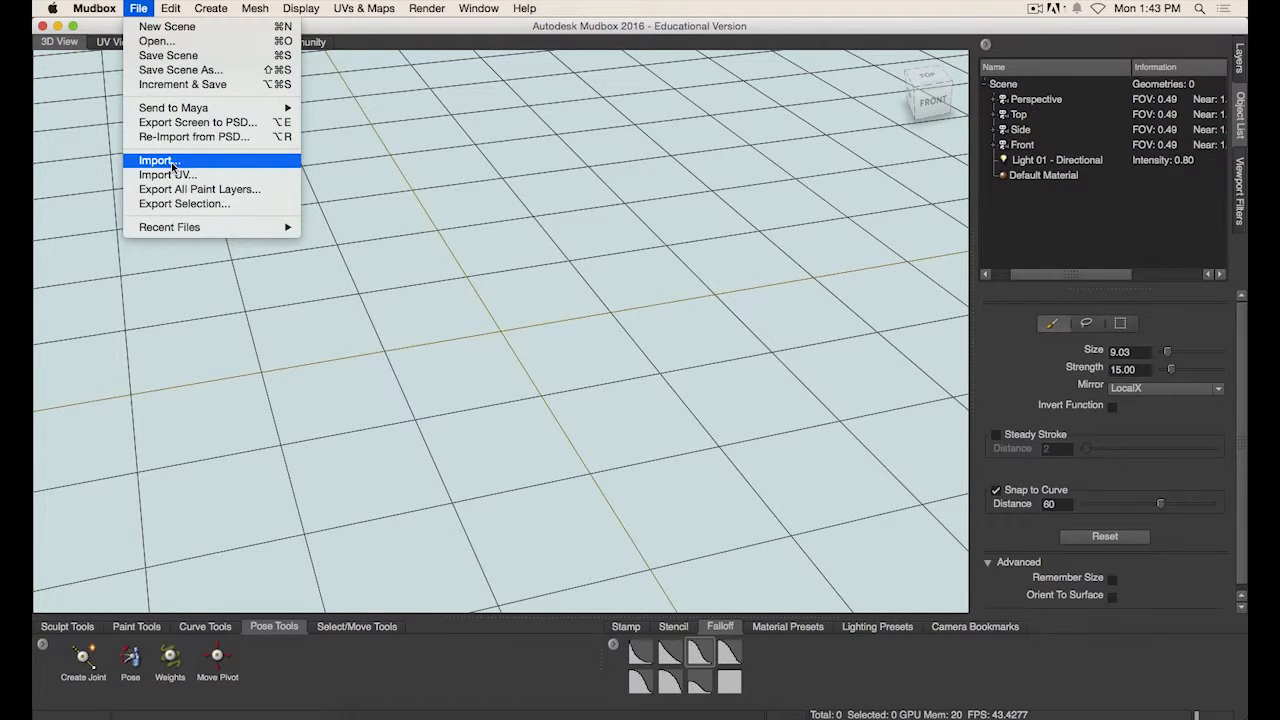
left_click(184, 162)
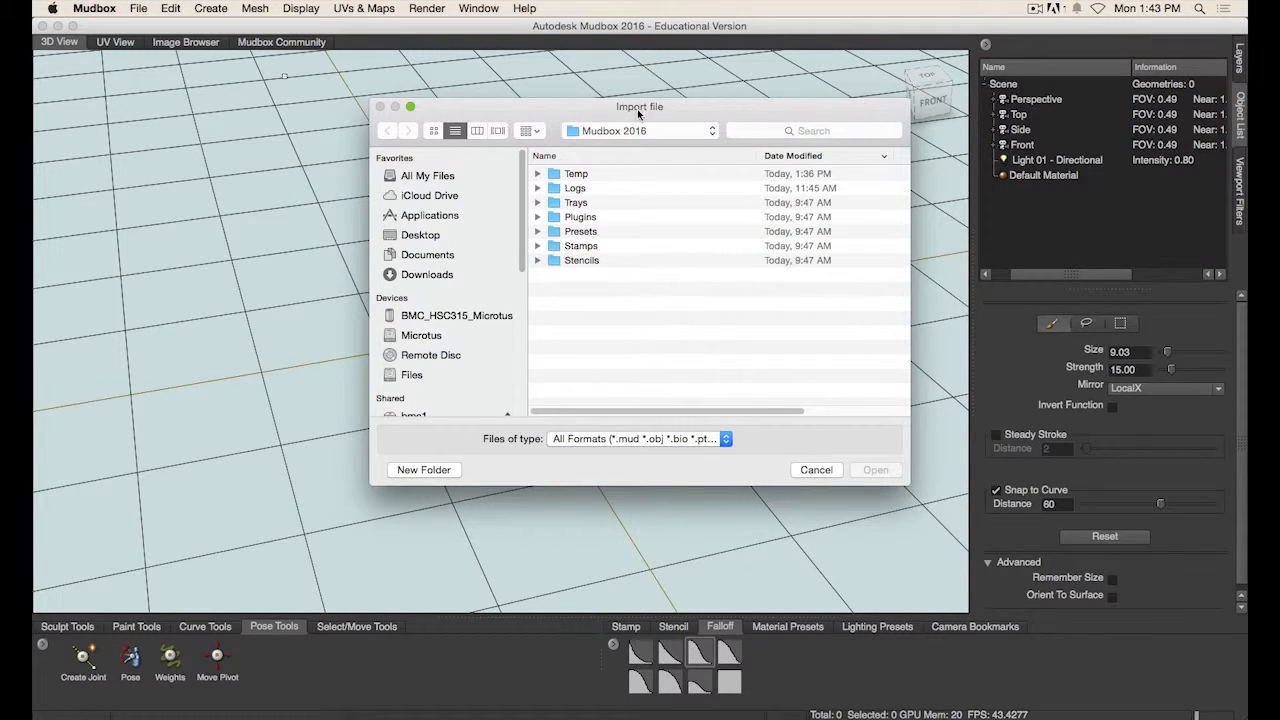
left_click_drag(637, 109, 613, 109)
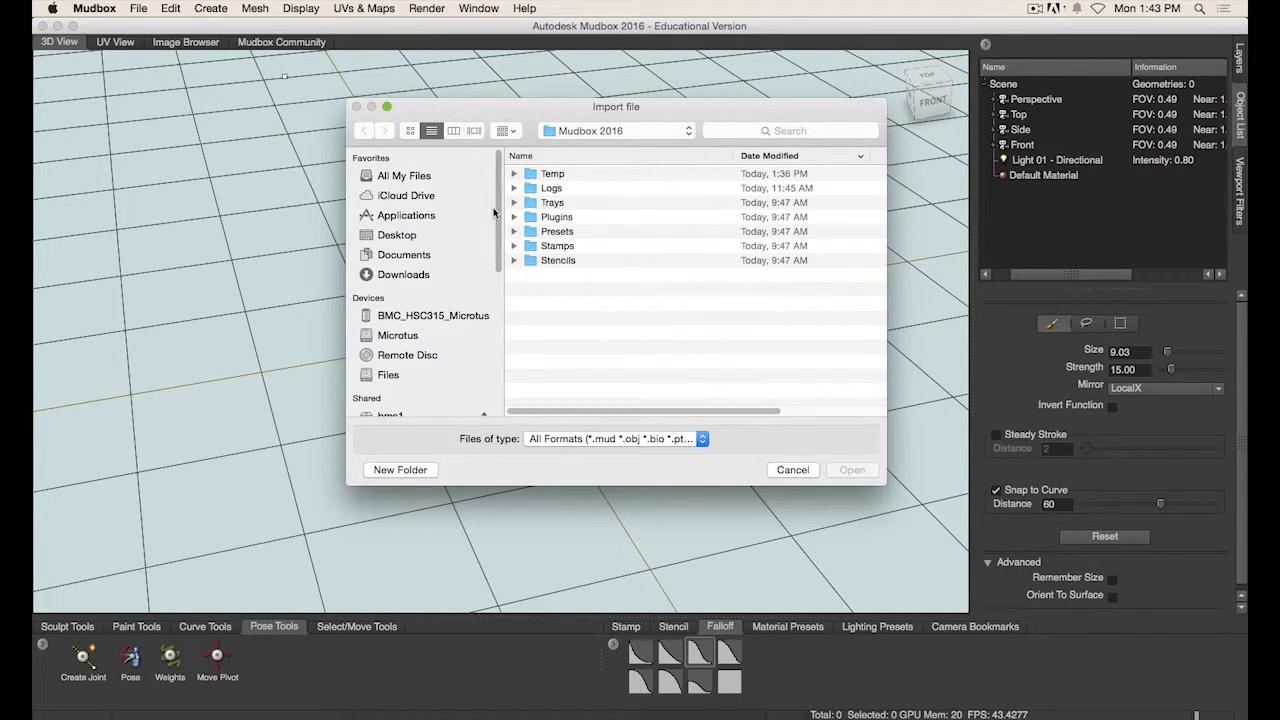
left_click_drag(533, 134, 532, 125)
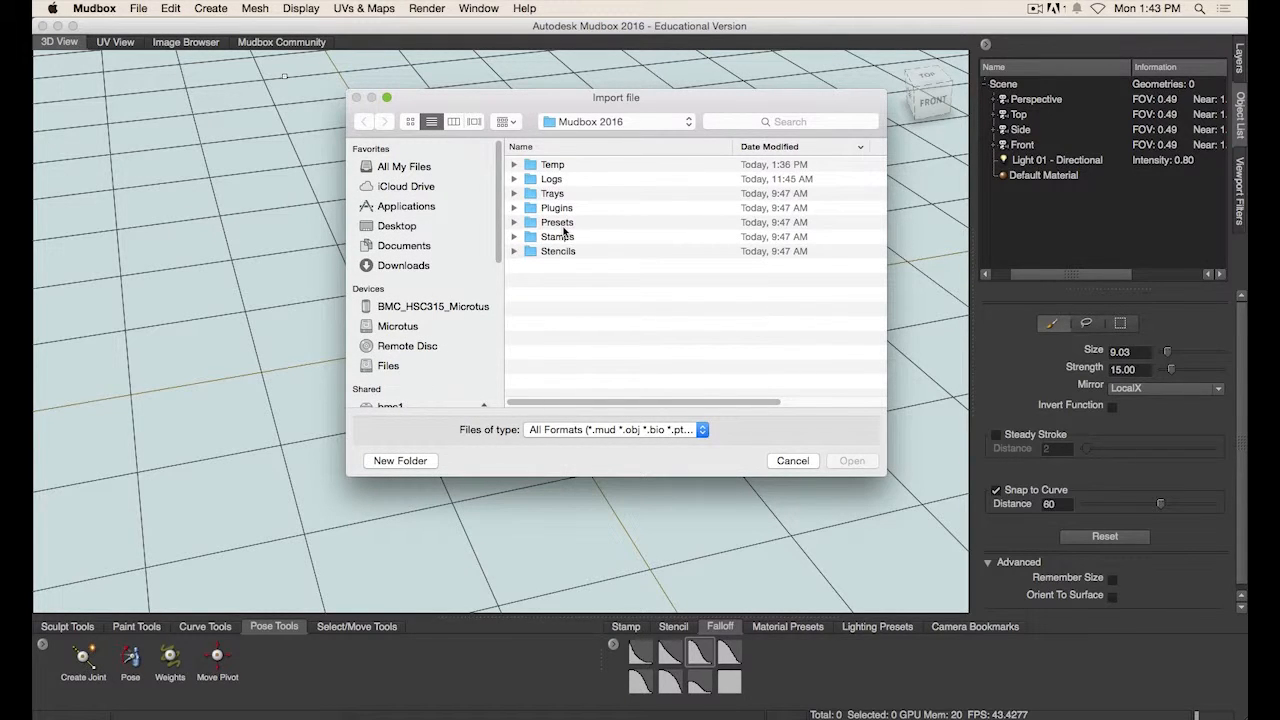
mouse_move(499, 216)
left_mouse_down()
mouse_move(499, 252)
mouse_move(502, 207)
left_mouse_up()
left_click(404, 245)
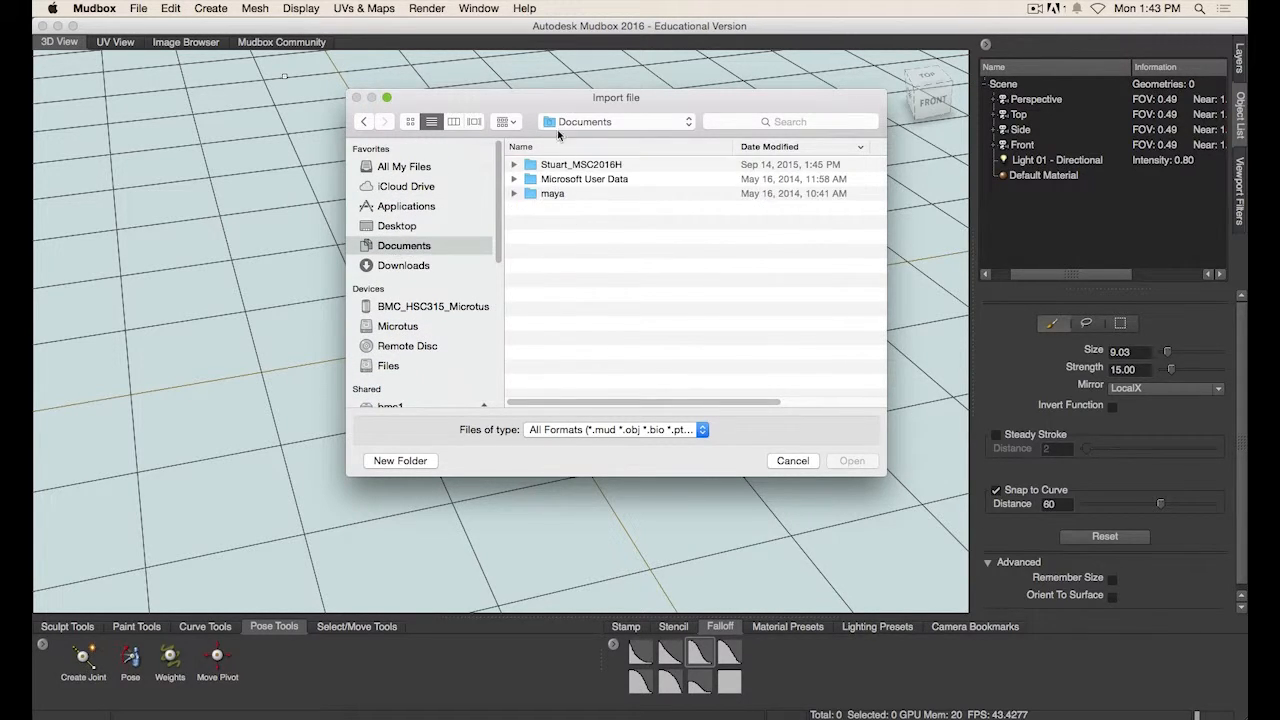
- Navigate through the personal course folder, Resources and Oct26 into the Oct26_classProj folder
left_click_drag(536, 110, 483, 114)
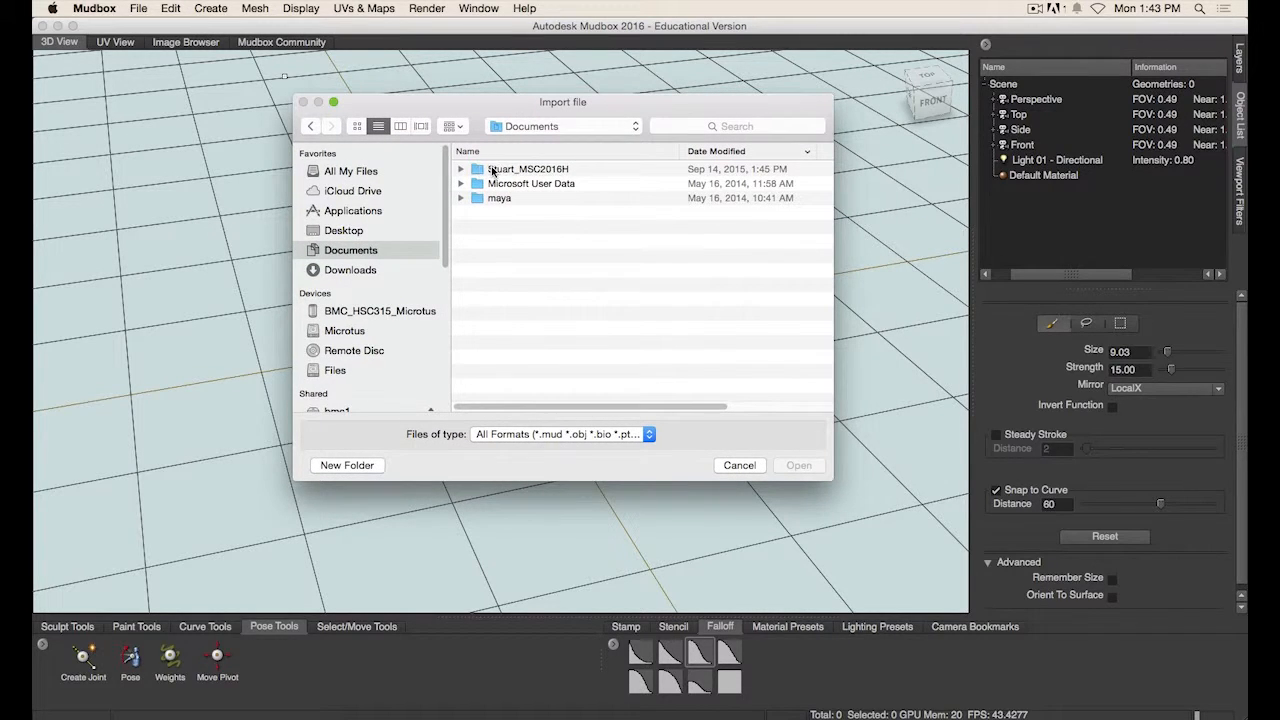
double_click(492, 170)
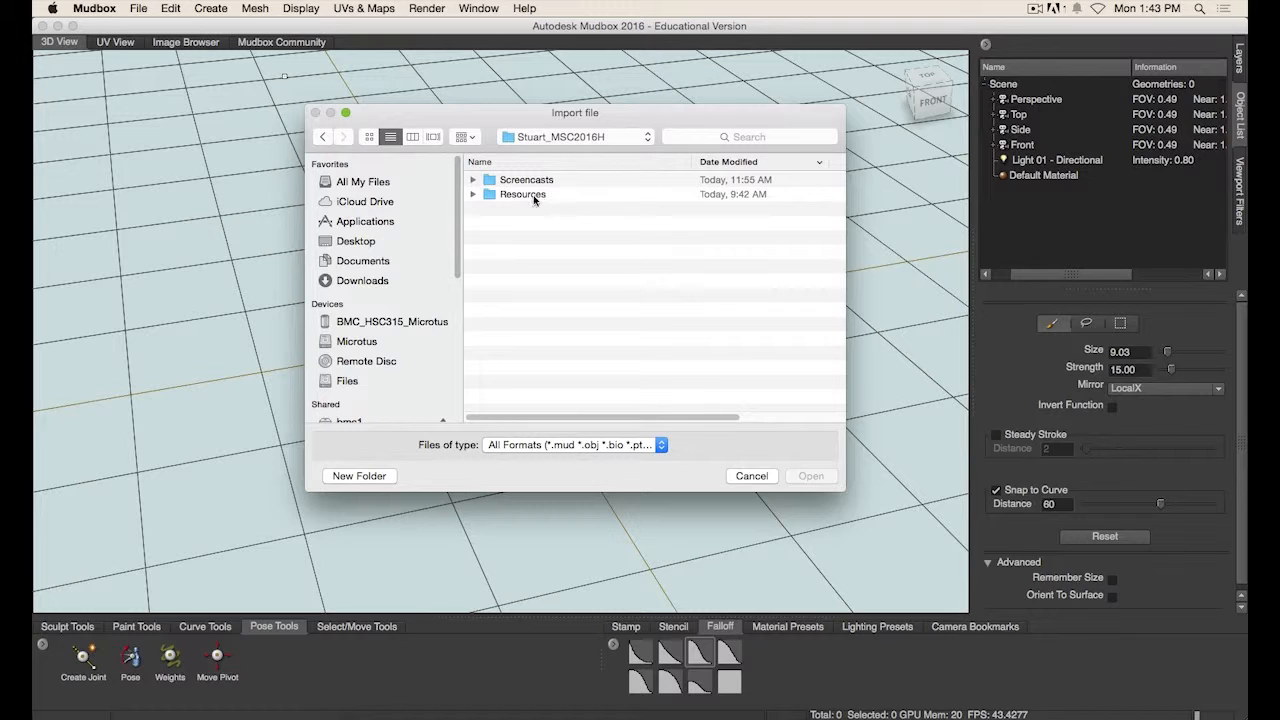
double_click(509, 194)
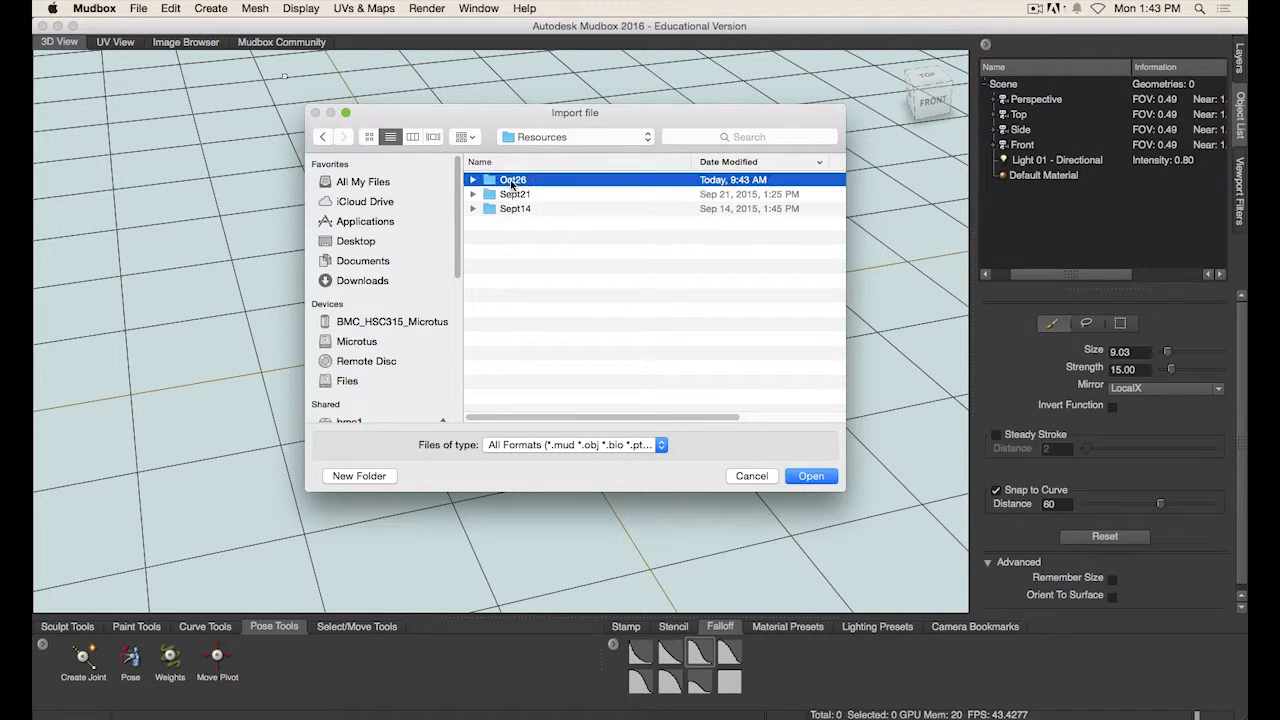
double_click(510, 181)
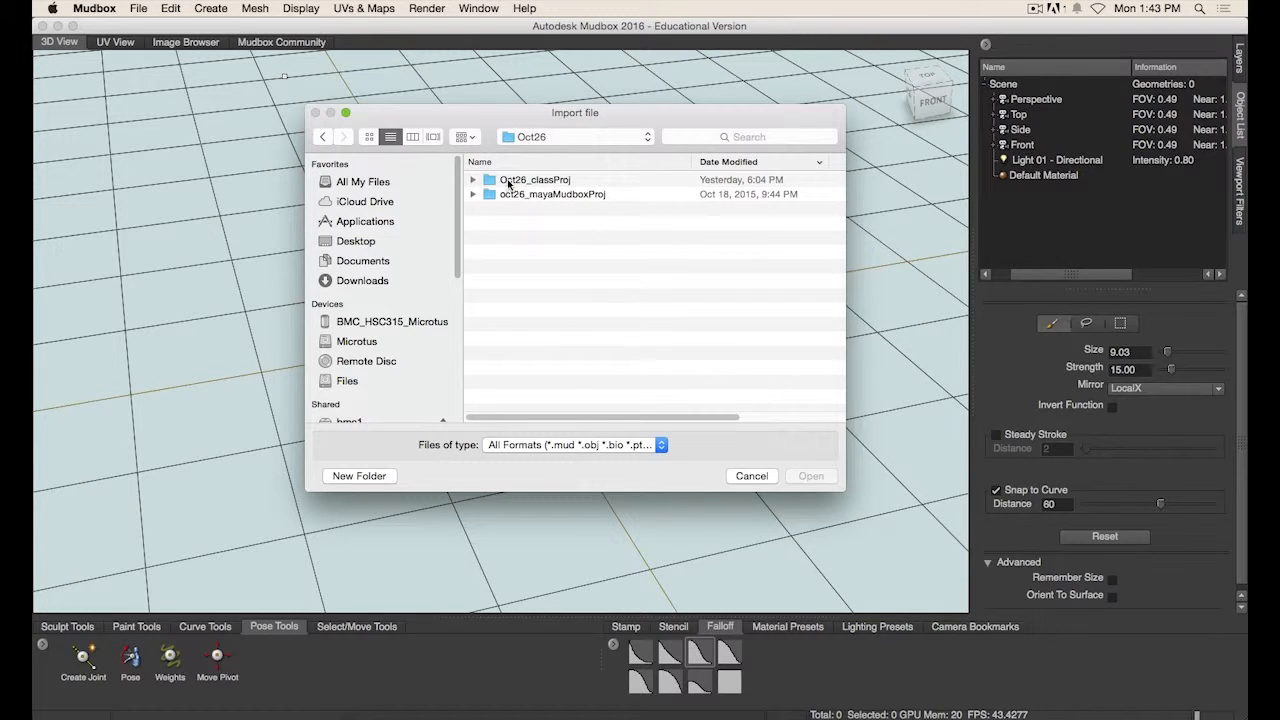
left_click(522, 182)
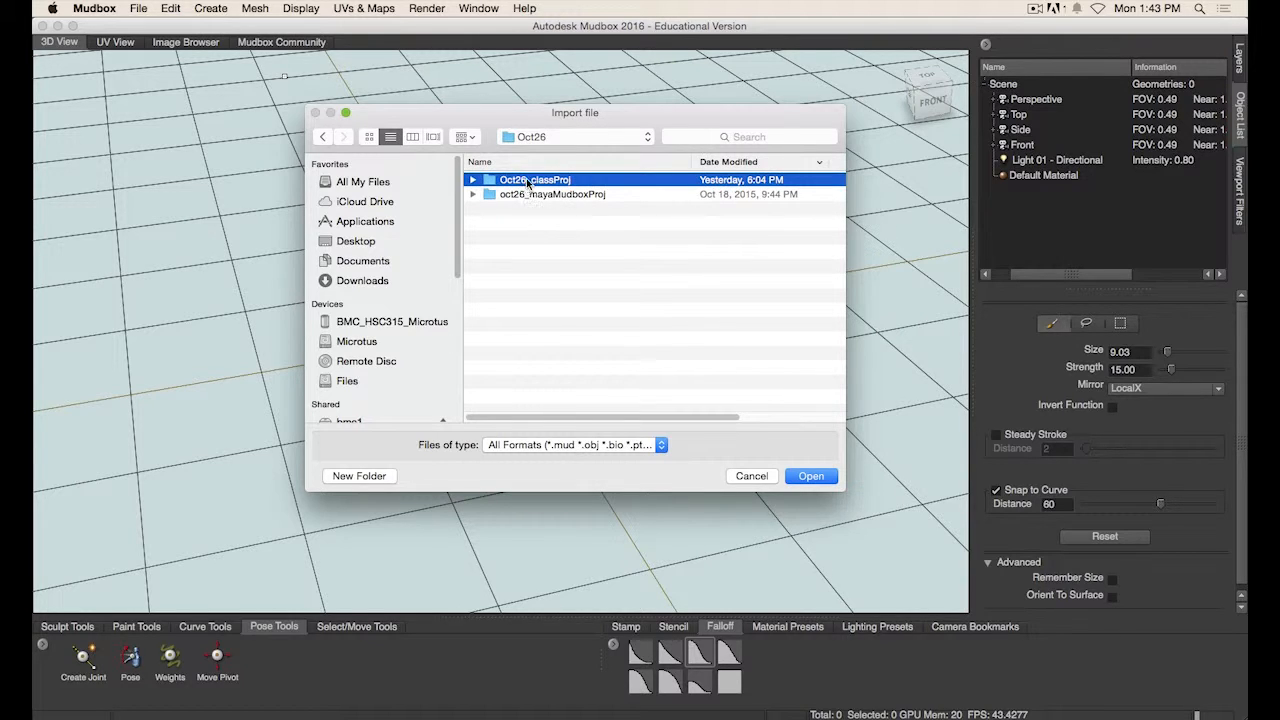
double_click(522, 185)
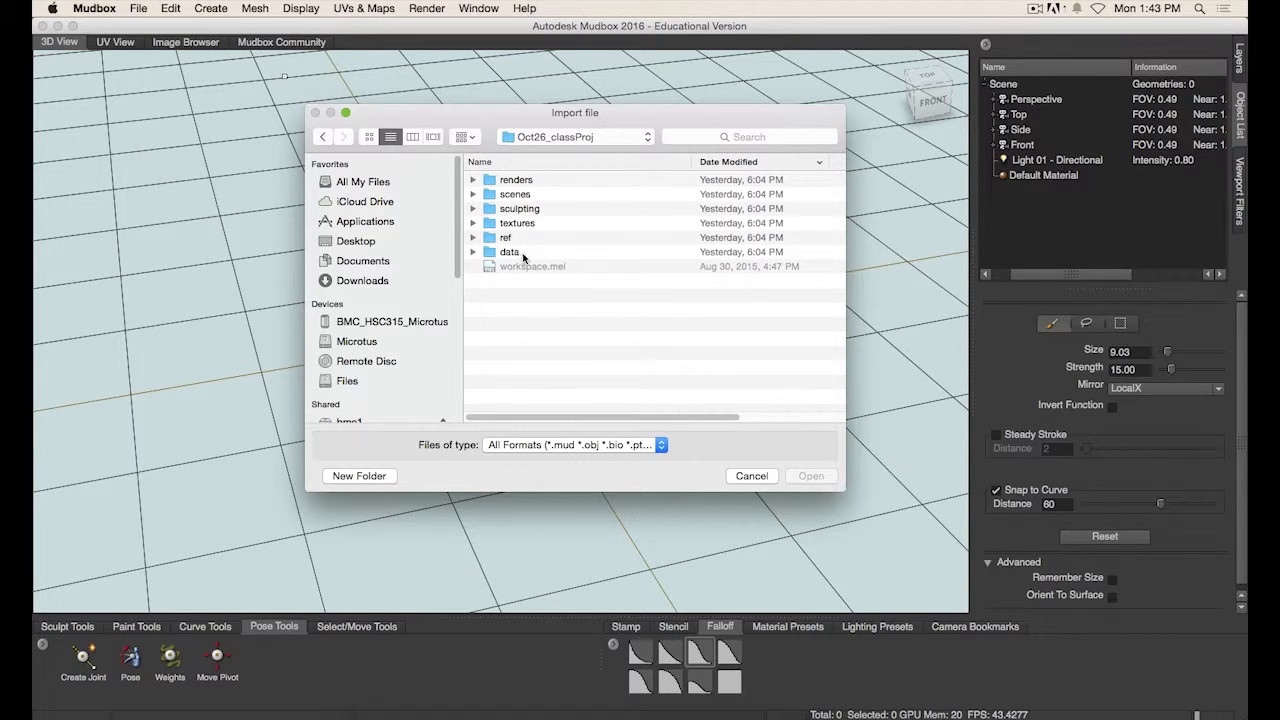
- Check the scenes and ref folders, then open the project's data folder
double_click(492, 195)
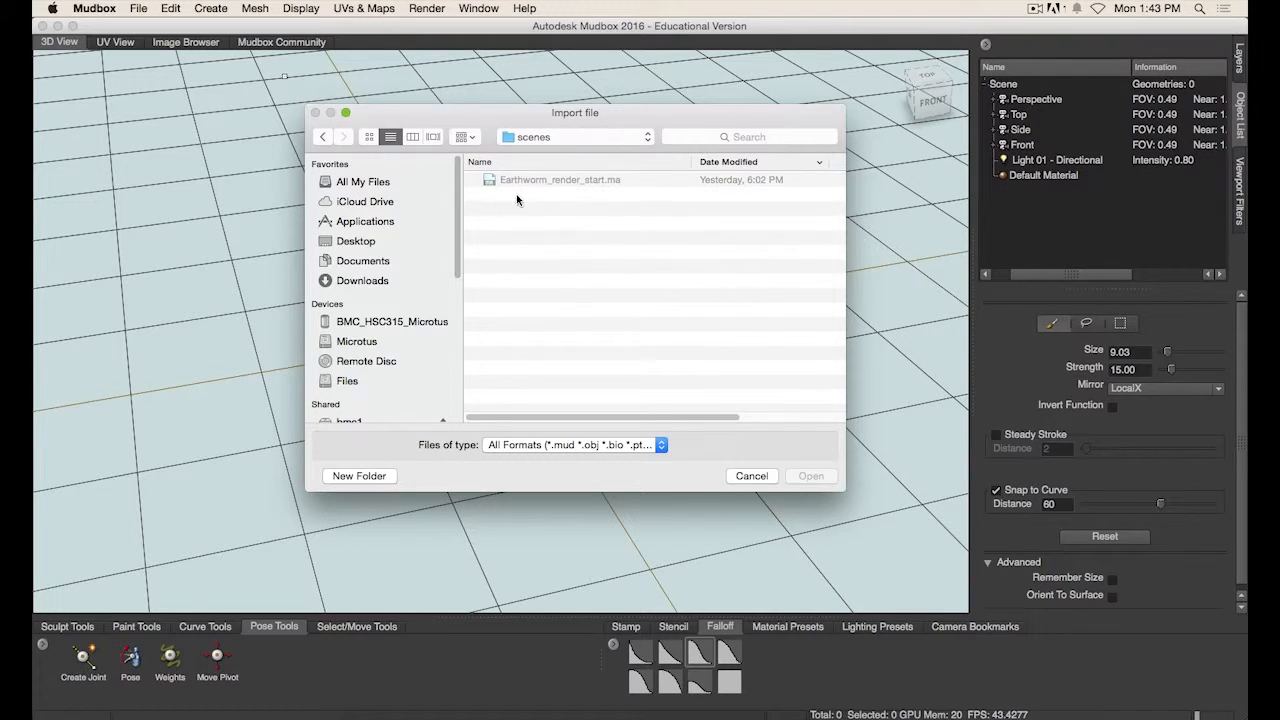
left_click(323, 137)
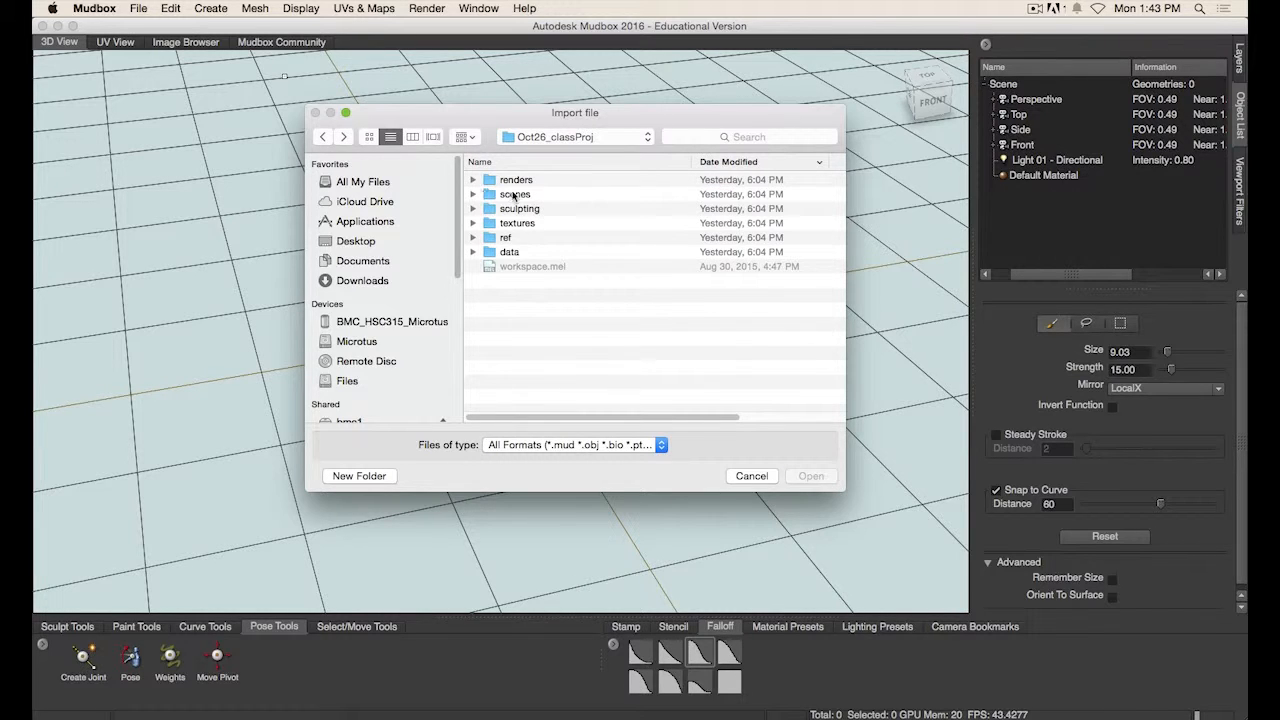
double_click(503, 237)
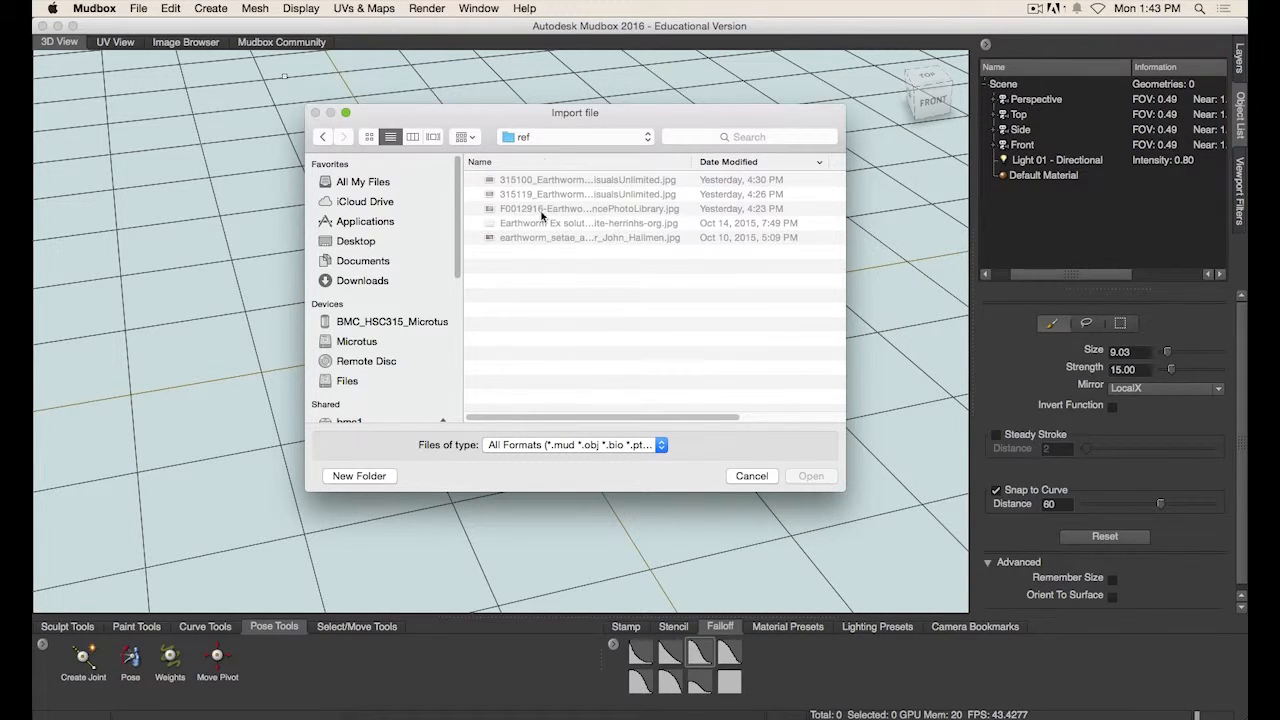
left_click(323, 137)
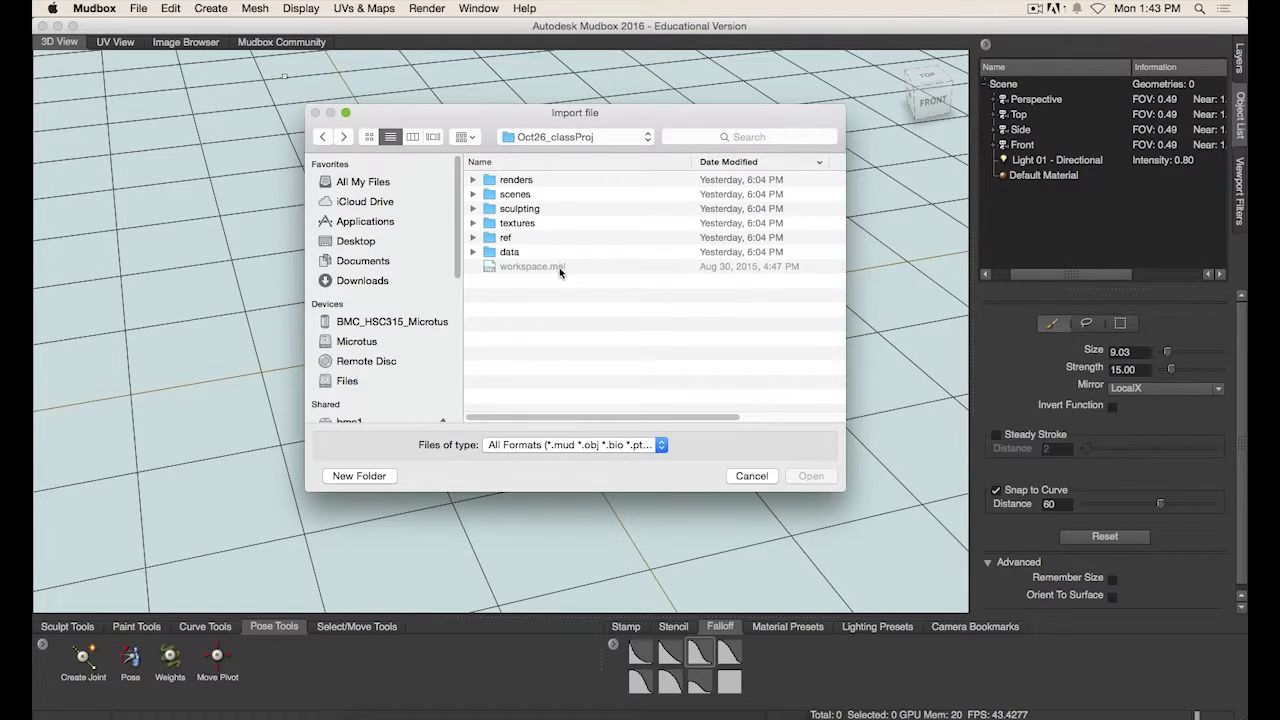
double_click(509, 253)
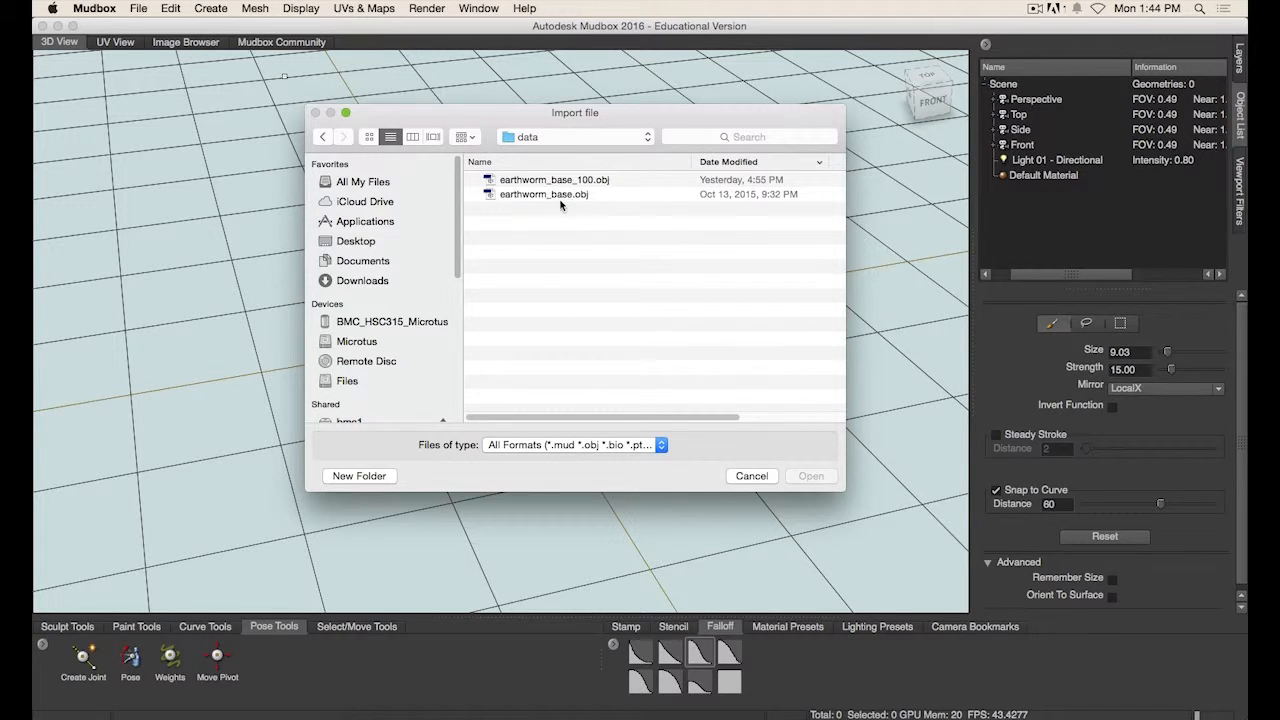
- Import earthworm_base.obj from the data folder
left_click(493, 196)
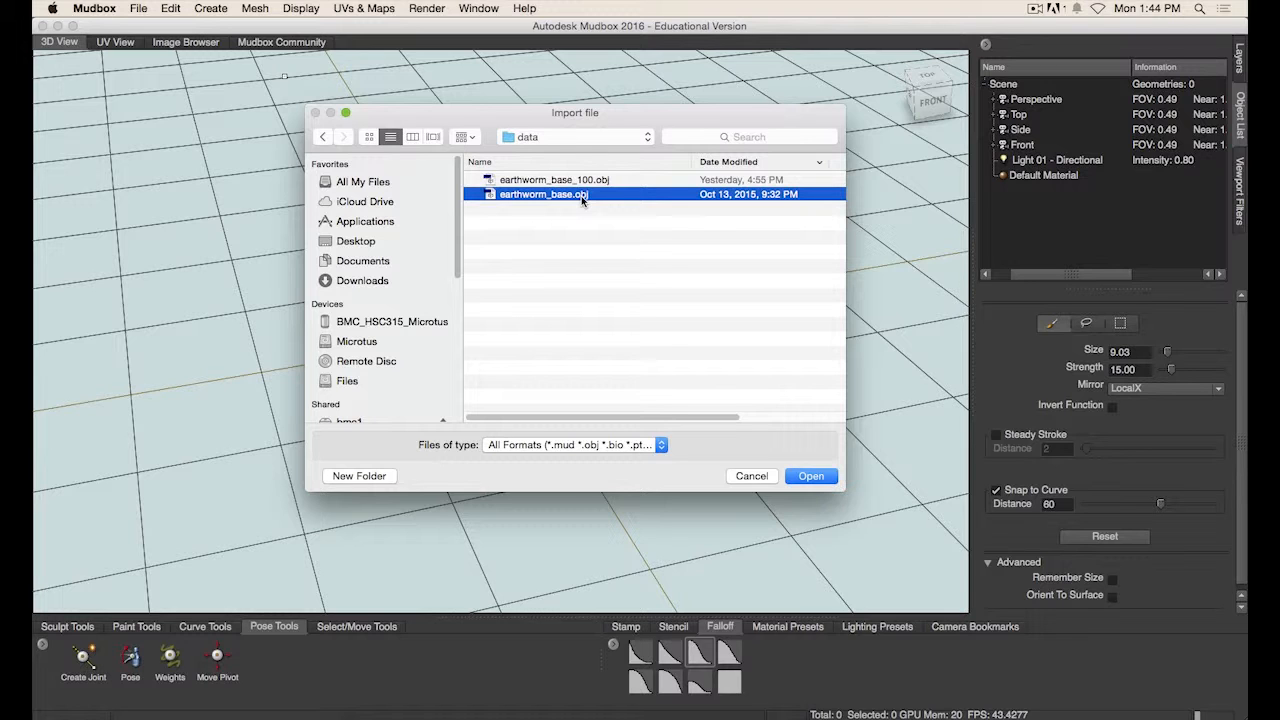
left_click_drag(603, 110, 573, 111)
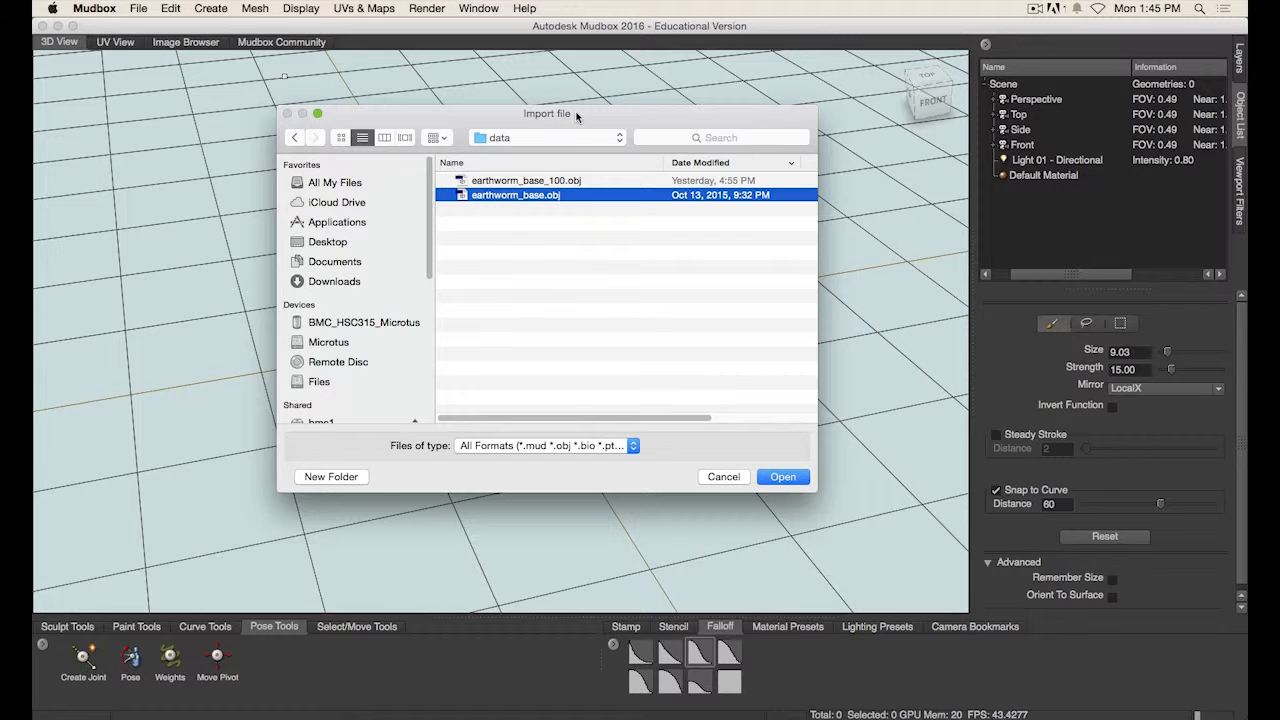
double_click(528, 196)
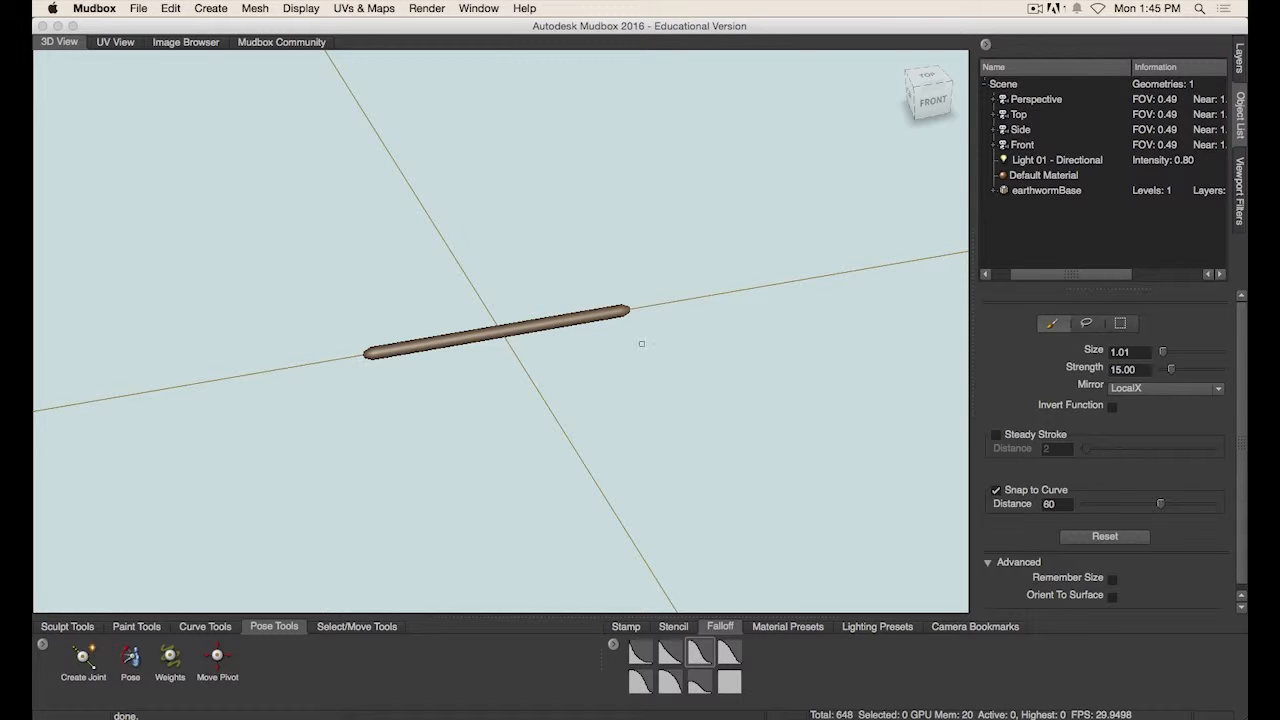
- Zoom and orbit around the imported worm mesh to examine it
scroll(757, 348, "down", 10)
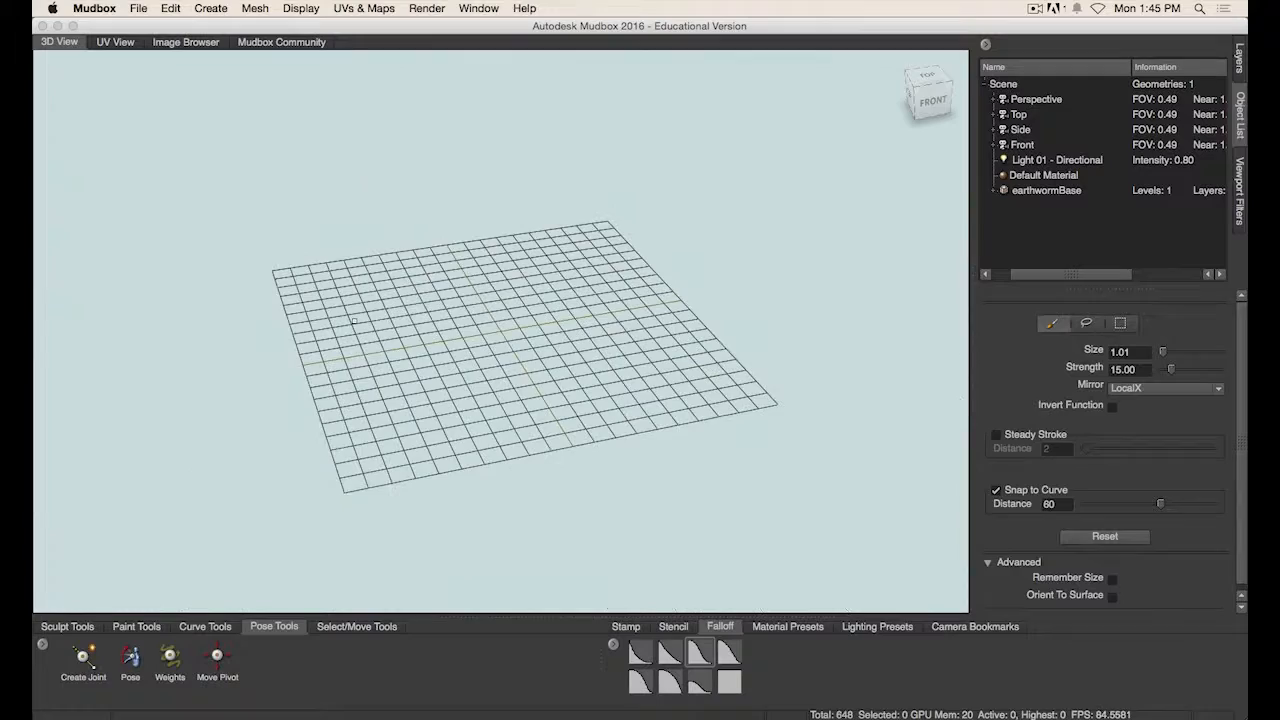
scroll(353, 320, "up", 10)
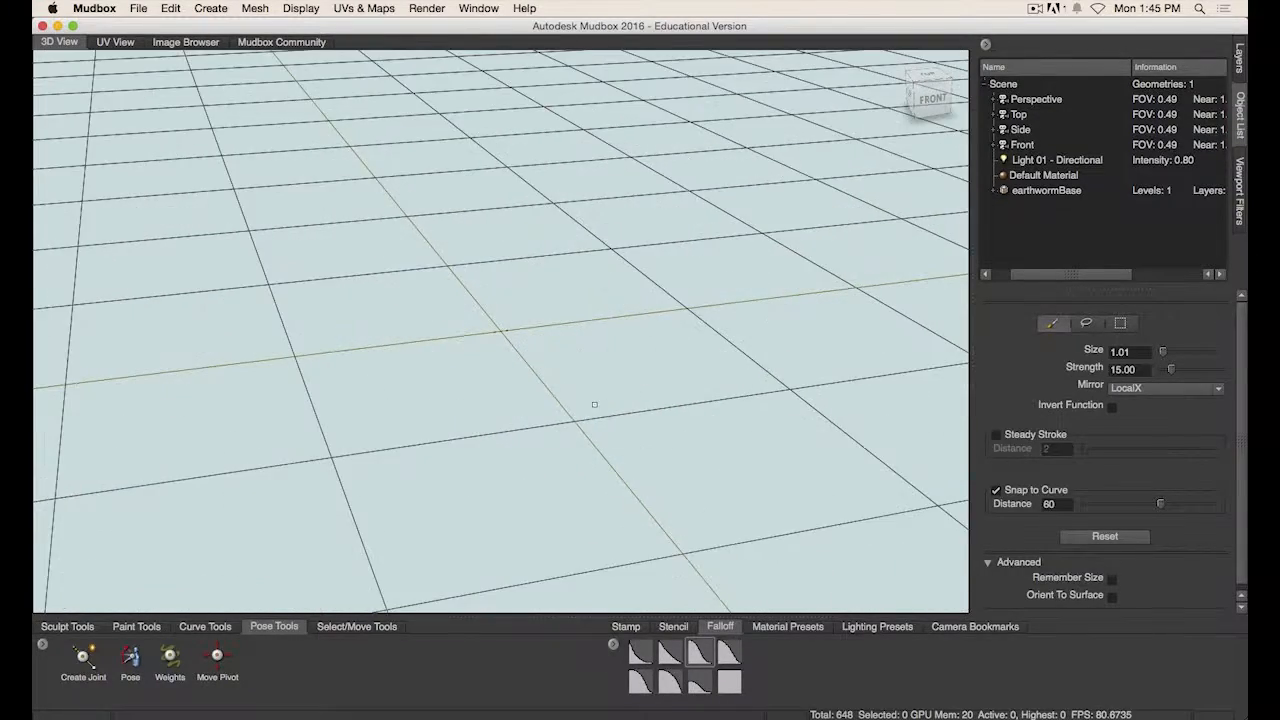
left_click_drag(594, 404, 598, 460, "alt")
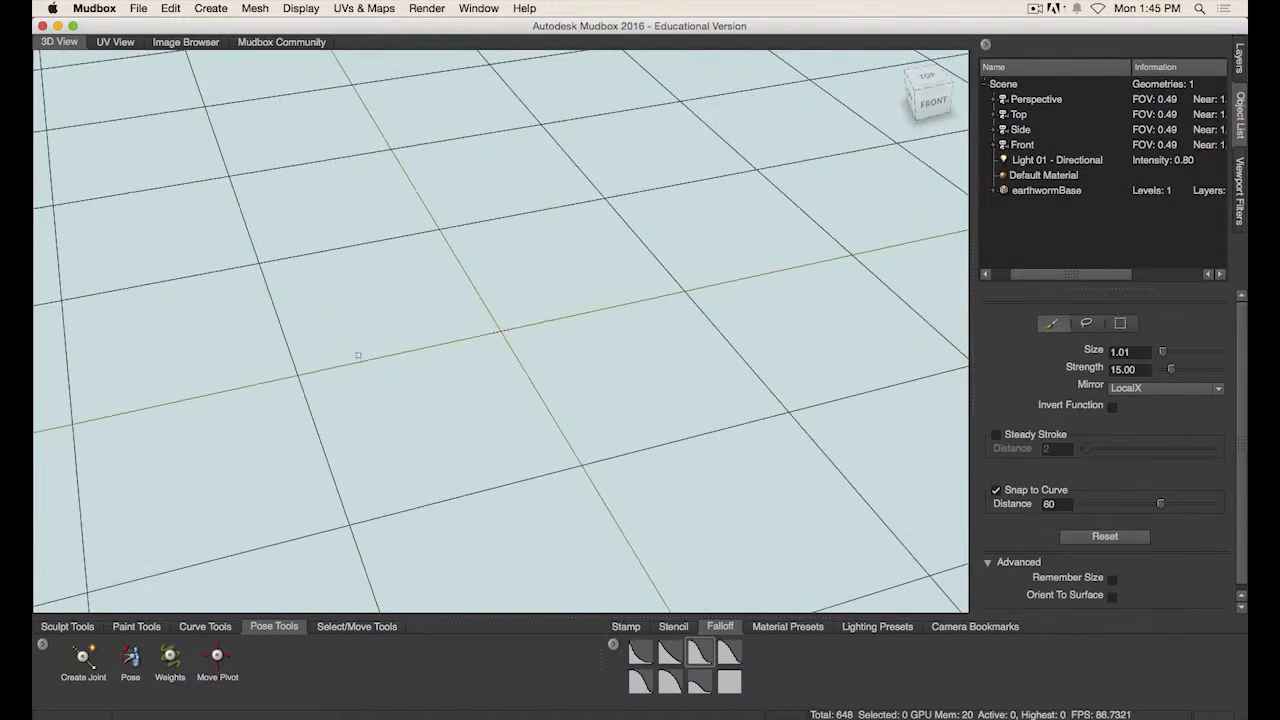
right_click_drag(360, 357, 934, 386, "alt")
mouse_move(625, 405)
left_mouse_down("alt")
mouse_move(748, 377)
mouse_move(668, 396)
mouse_move(740, 383)
mouse_move(634, 386)
left_mouse_up("alt")
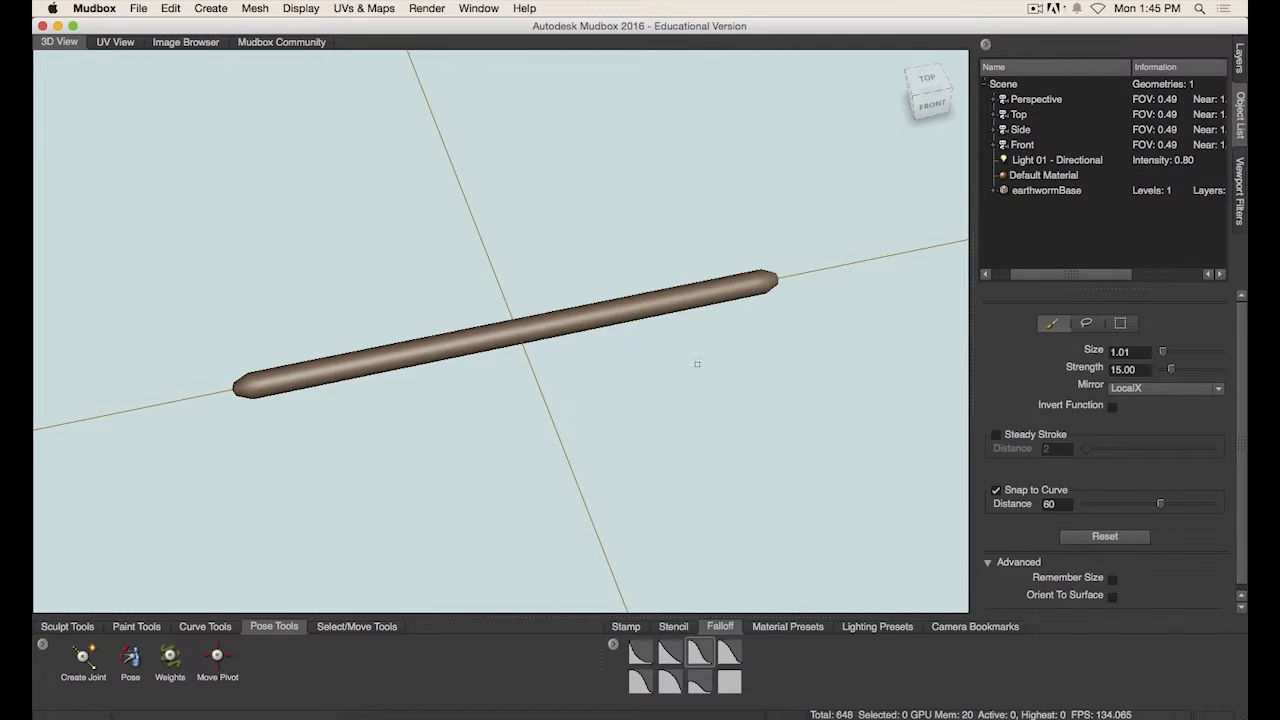
right_click_drag(780, 353, 658, 347, "alt")
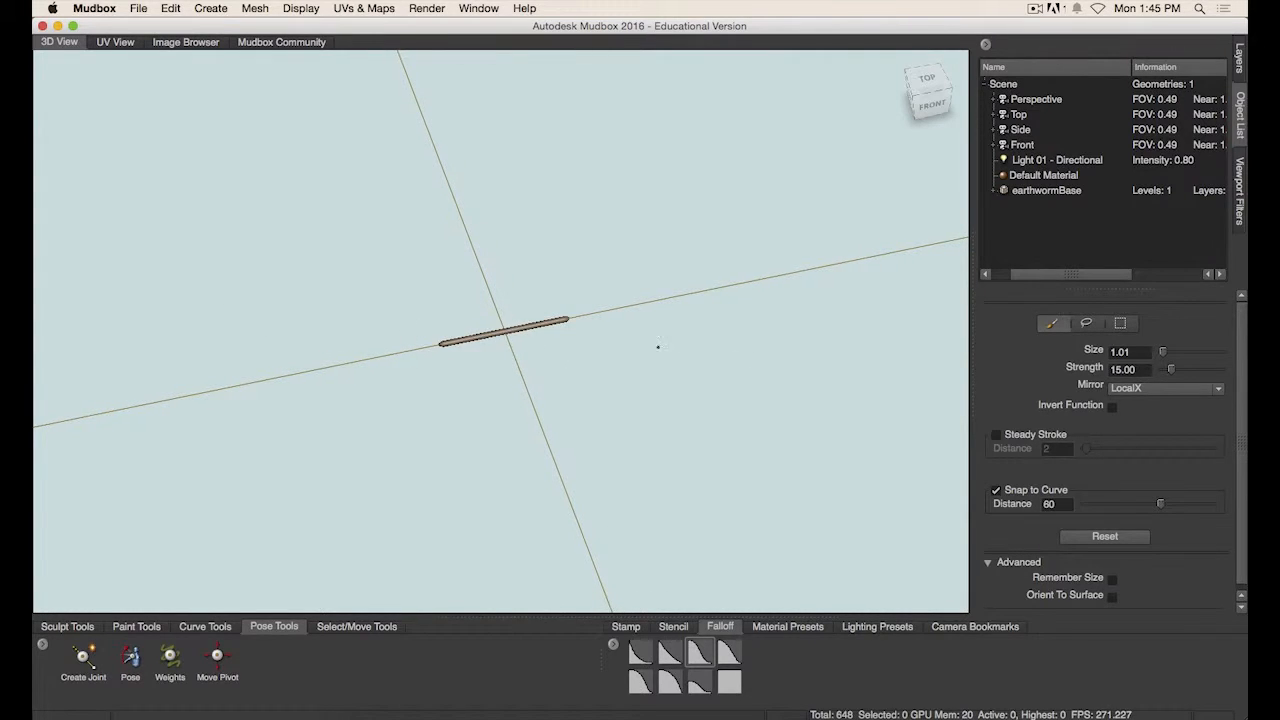
scroll(535, 344, "up", 10)
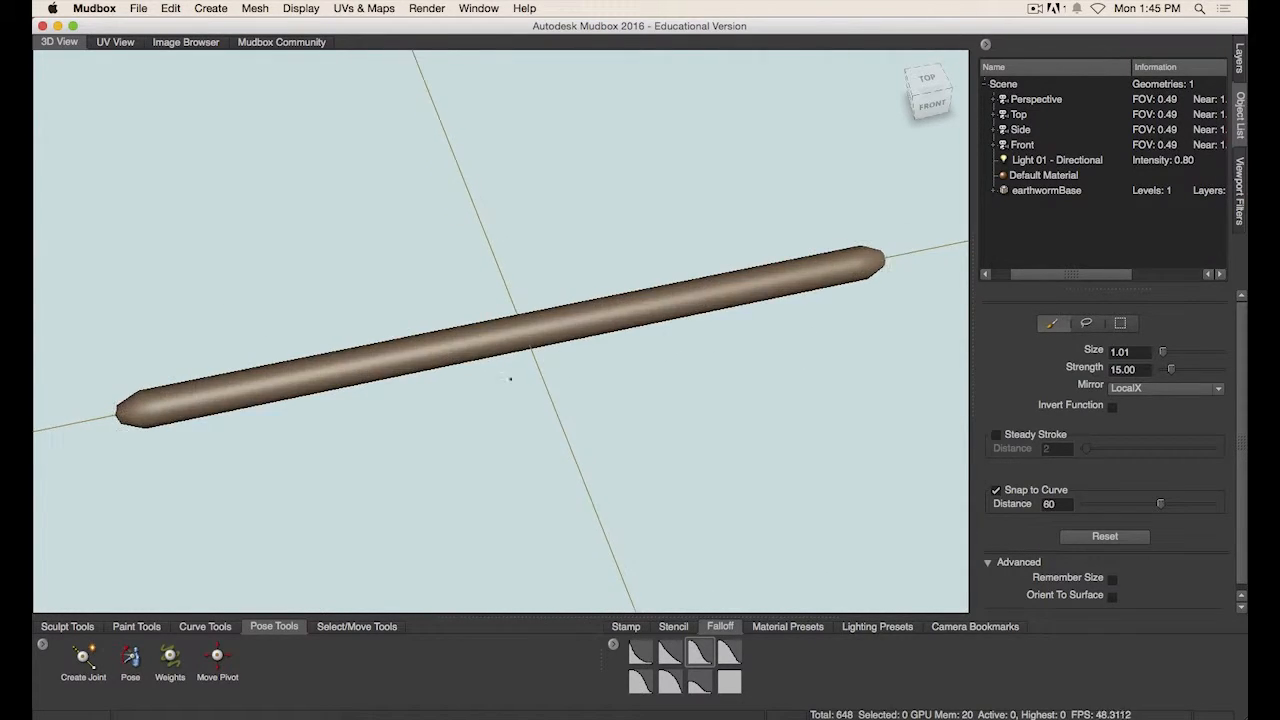
right_click_drag(510, 379, 722, 325, "alt")
- Set the brush size to about 0.05 and the brush strength to about 0.17
key("b")
mouse_move(714, 310)
left_mouse_down()
mouse_move(536, 310)
mouse_move(710, 310)
mouse_move(688, 310)
left_mouse_up()
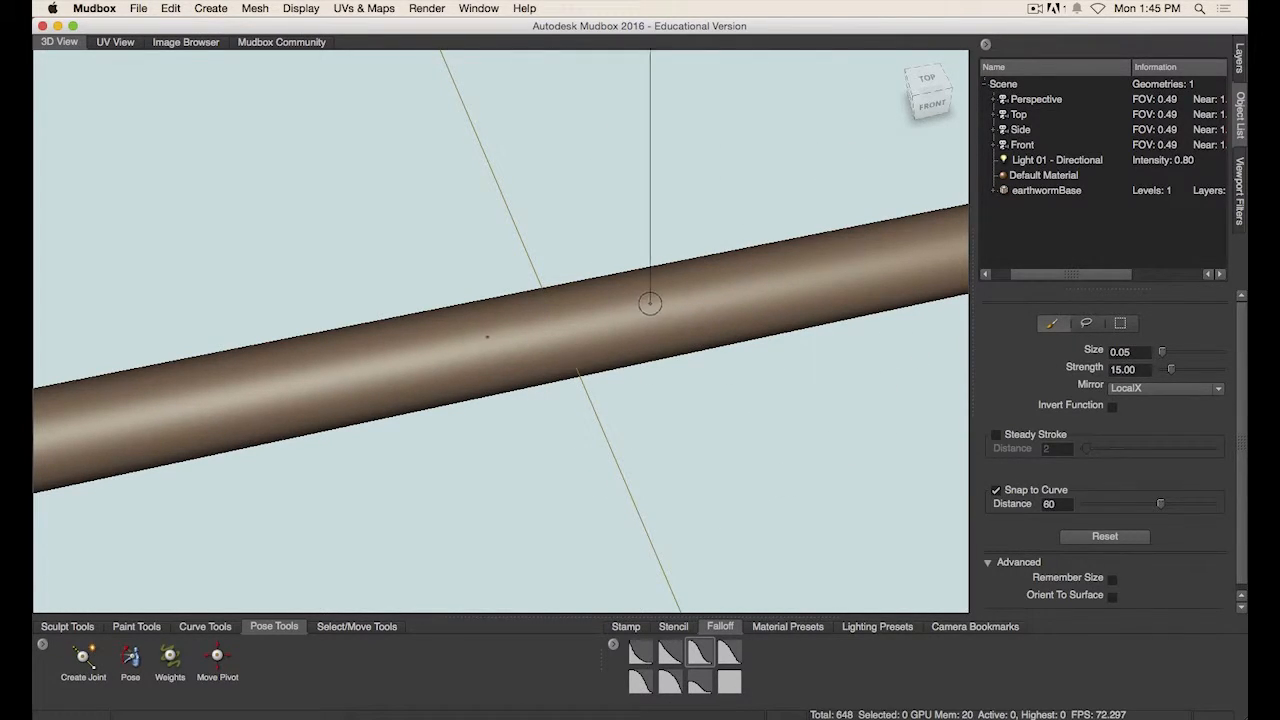
key("m")
left_click_drag(650, 303, 650, 372)
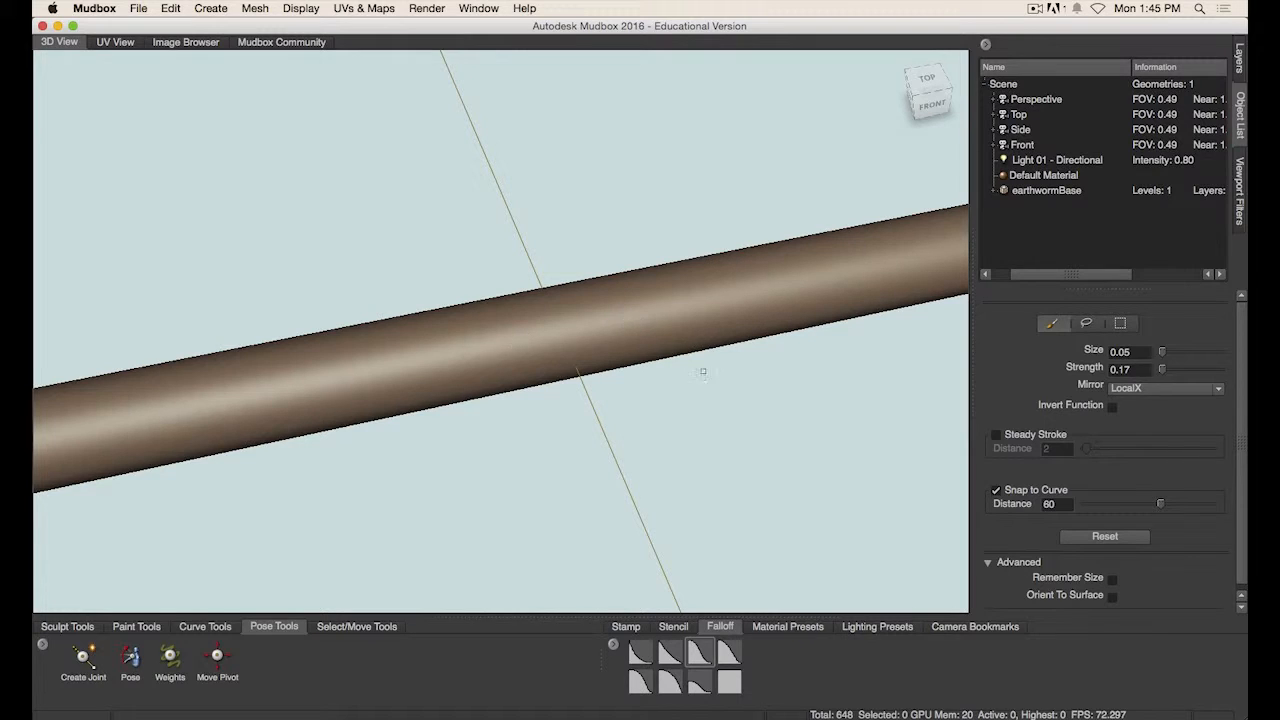
- Start a new scene without saving the current one and close the Welcome dialog
right_click_drag(703, 370, 329, 369, "alt")
right_click_drag(630, 370, 737, 372, "alt")
left_click_drag(737, 372, 566, 363, "alt")
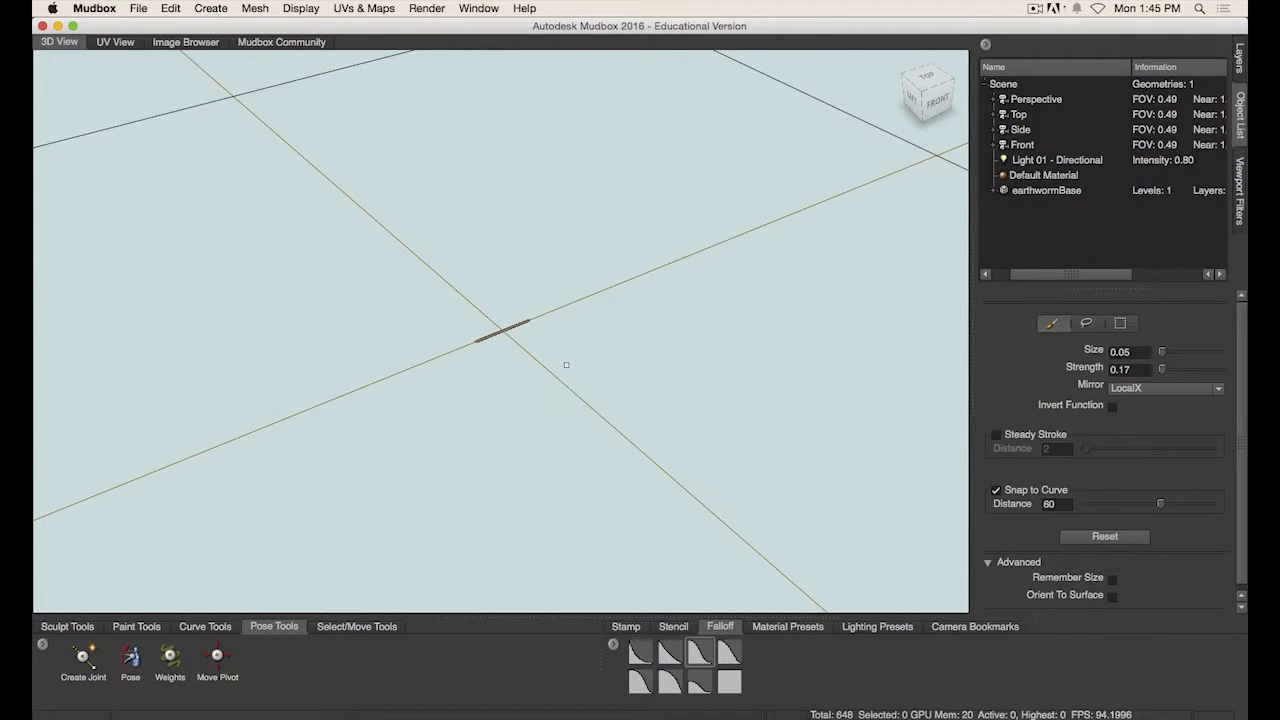
key("super+n")
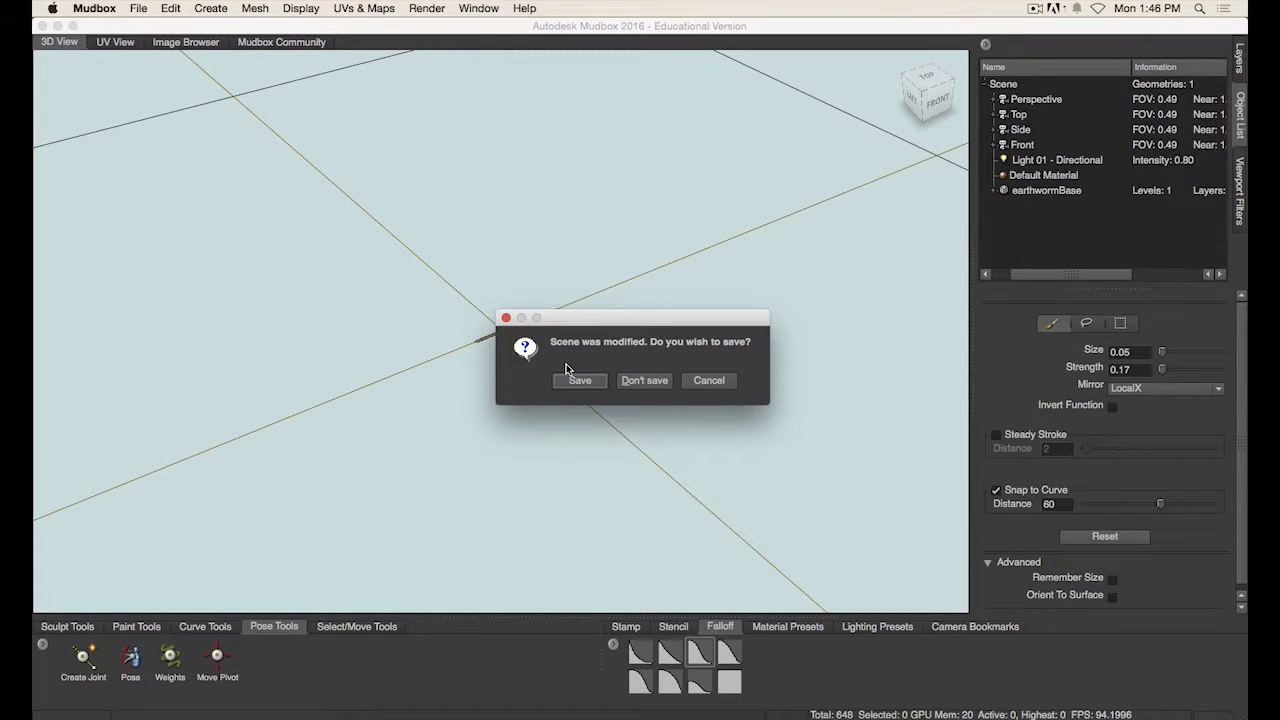
left_click(640, 382)
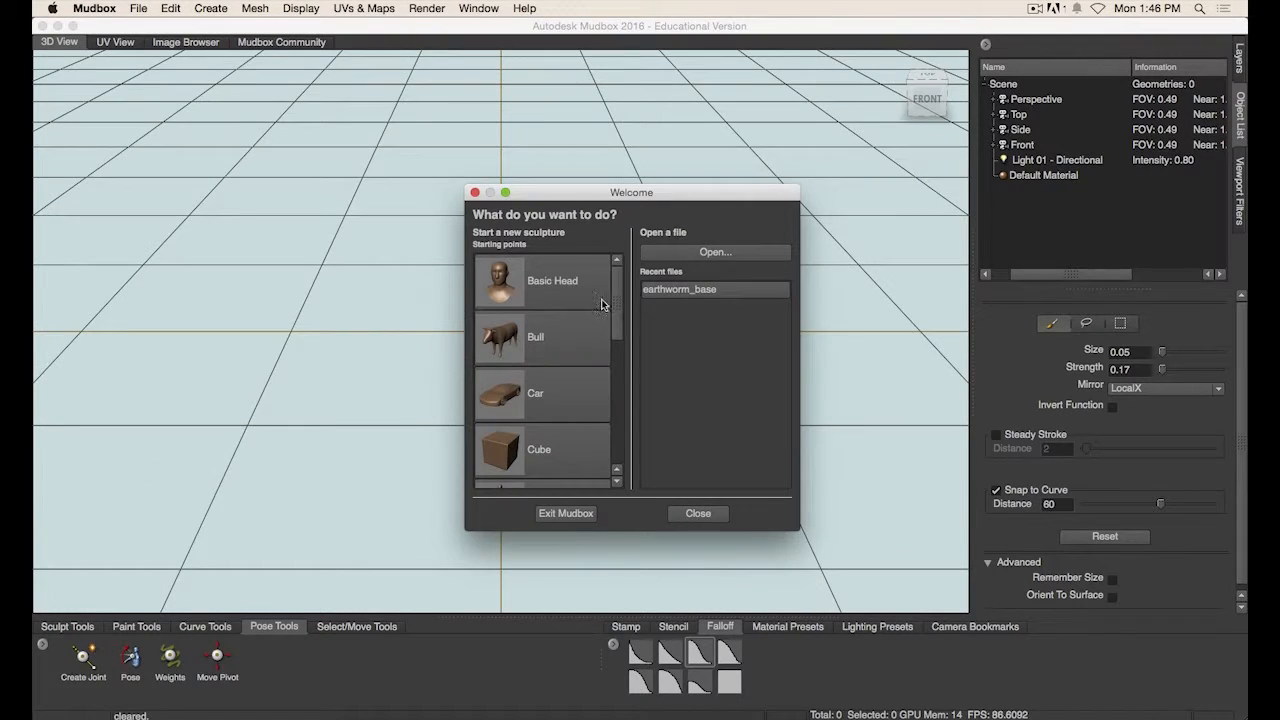
left_click(698, 514)
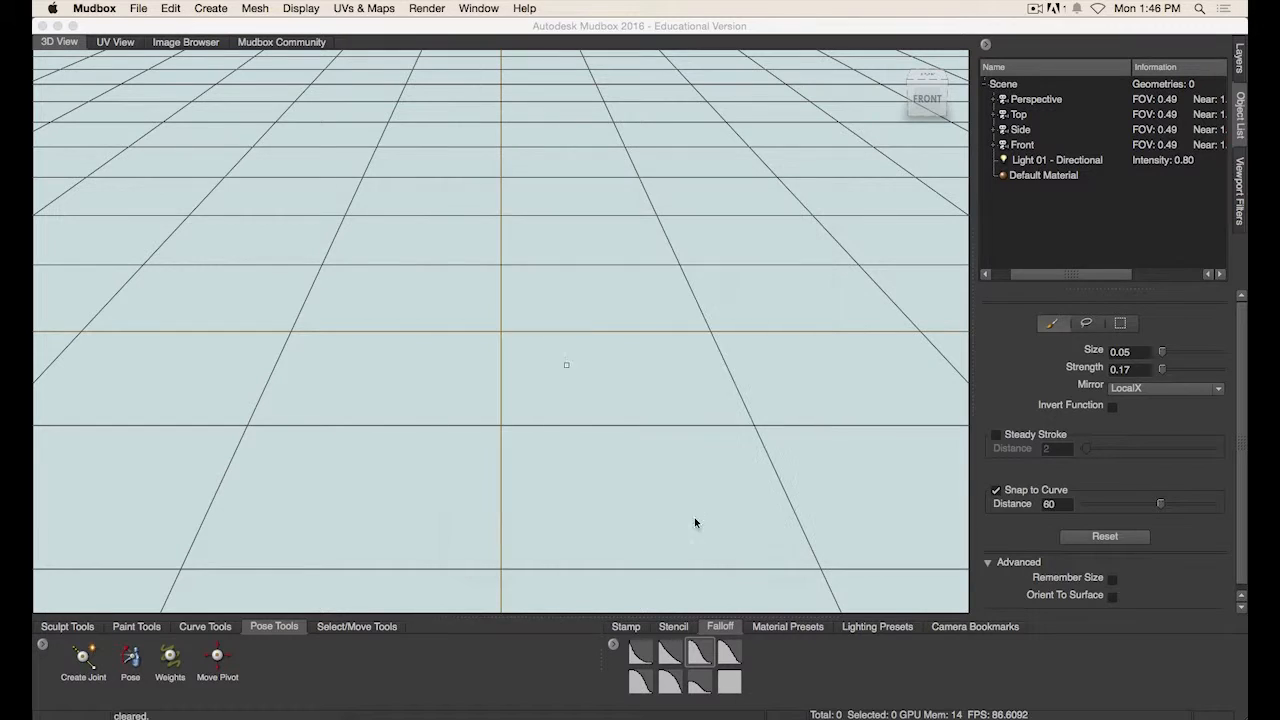
- Import earthworm_base_100.obj from the project's data folder
left_click(138, 8)
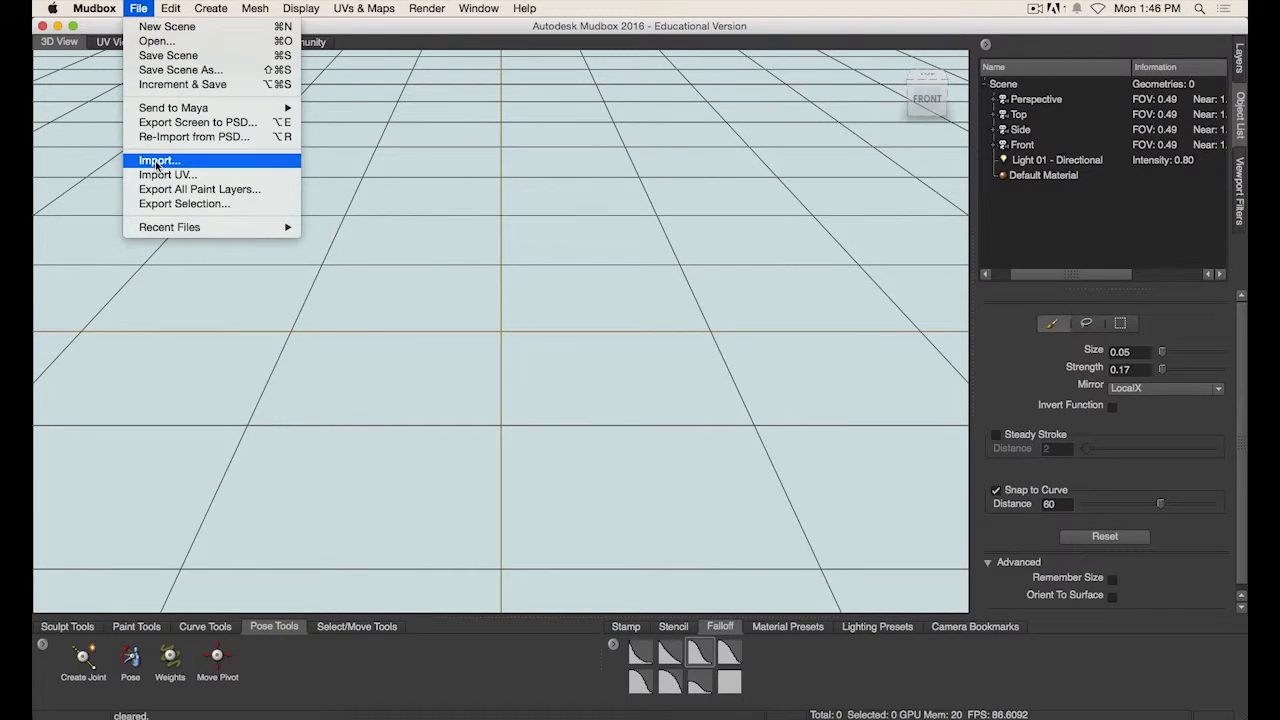
left_click(159, 160)
left_click(629, 172)
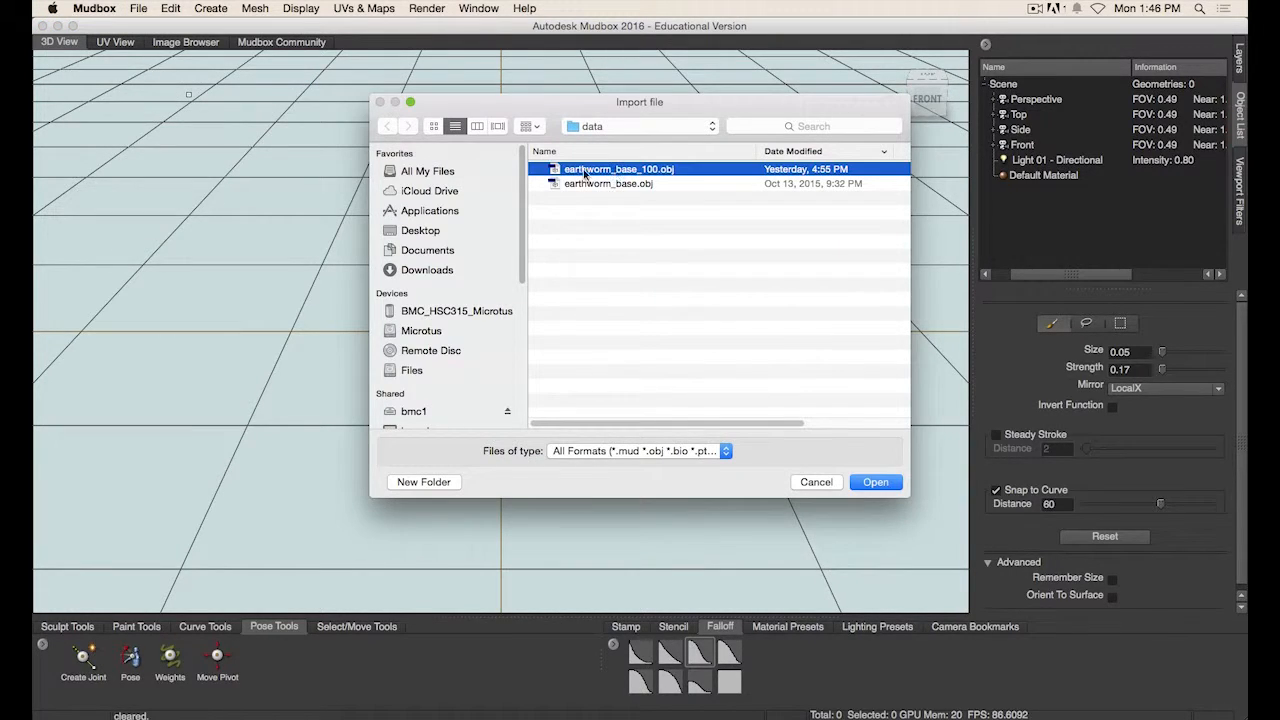
left_click_drag(725, 108, 672, 94)
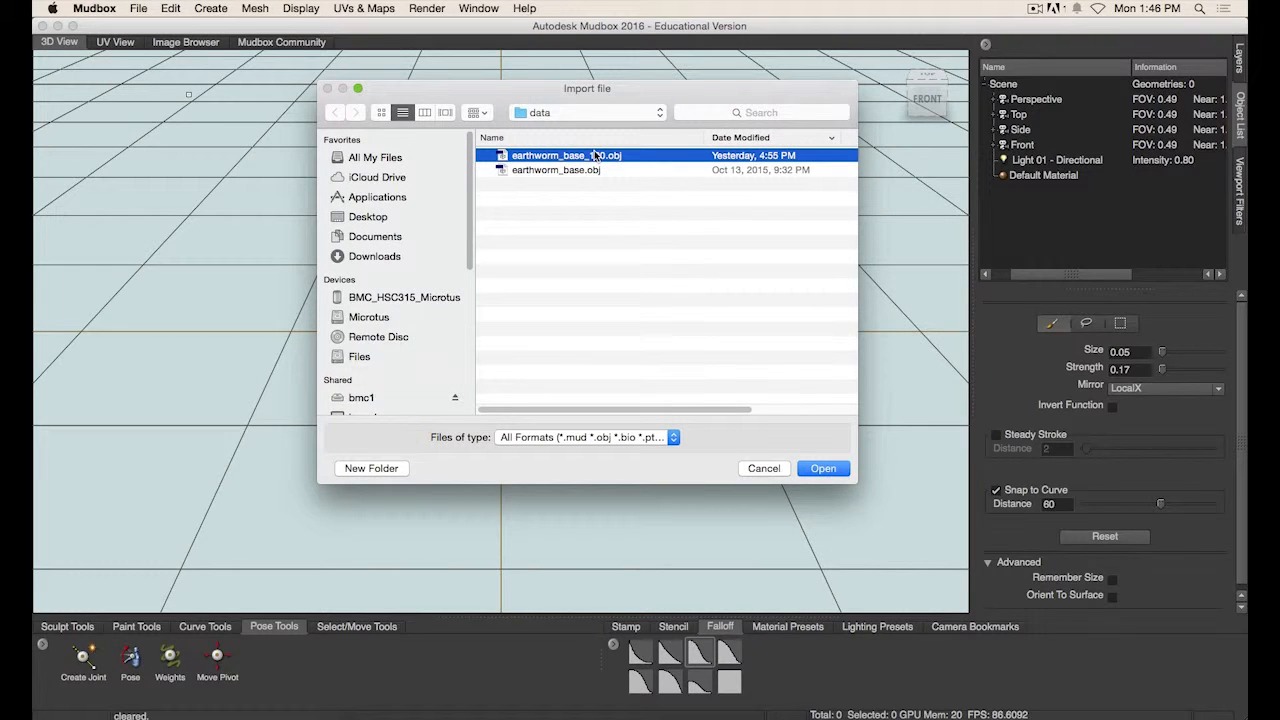
left_click(823, 469)
- Orbit and zoom around the newly imported worm mesh to examine its size on the grid
left_click_drag(553, 353, 483, 366, "alt")
right_click_drag(483, 366, 619, 395, "alt")
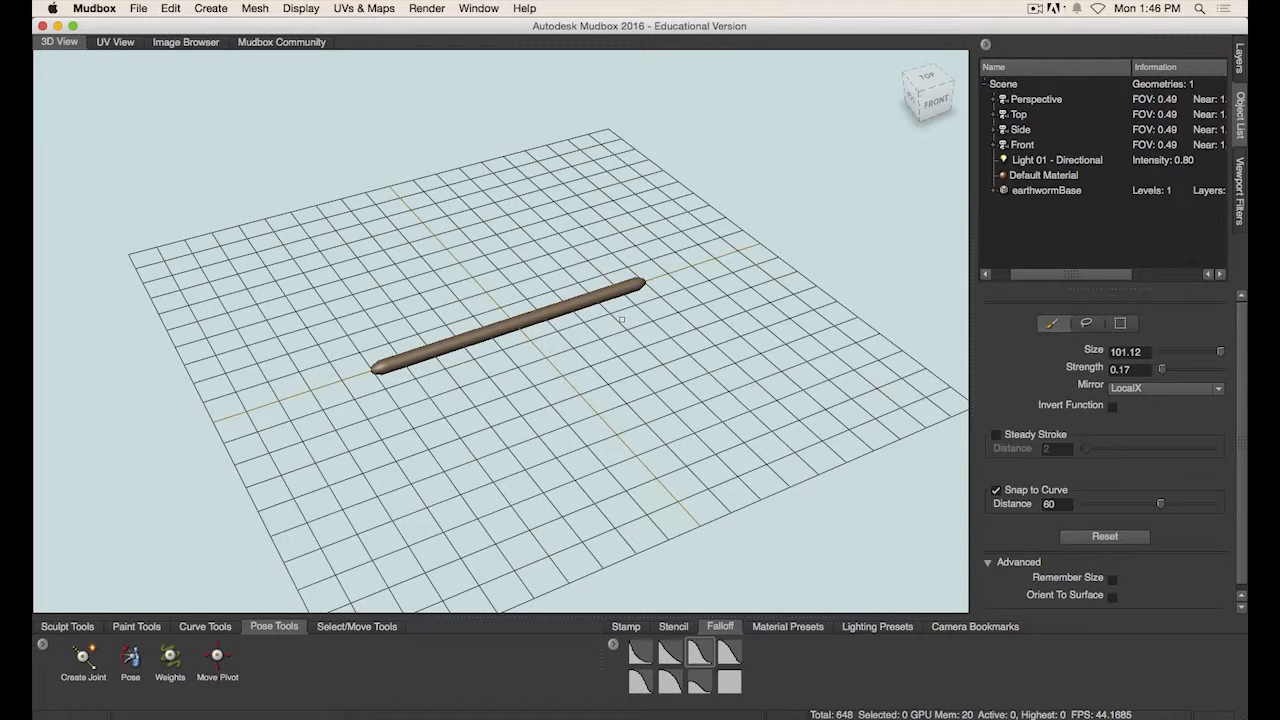
scroll(508, 326, "up", 3)
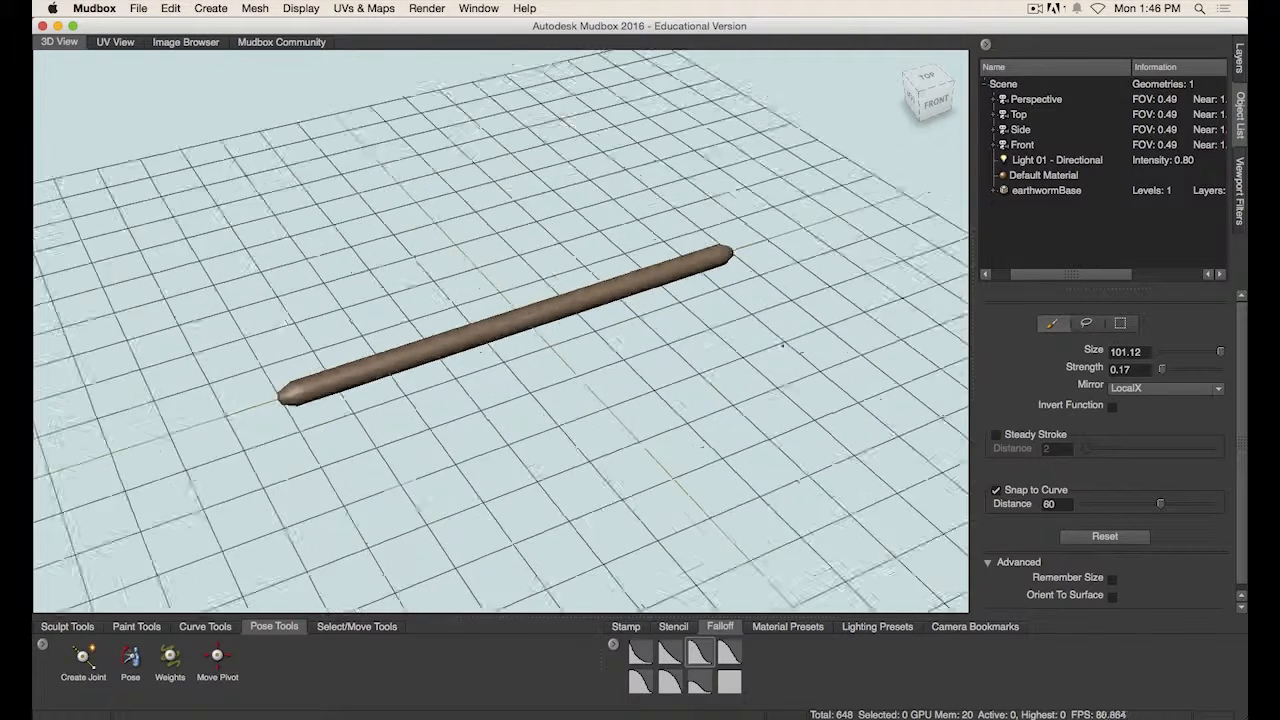
scroll(508, 262, "up", 3)
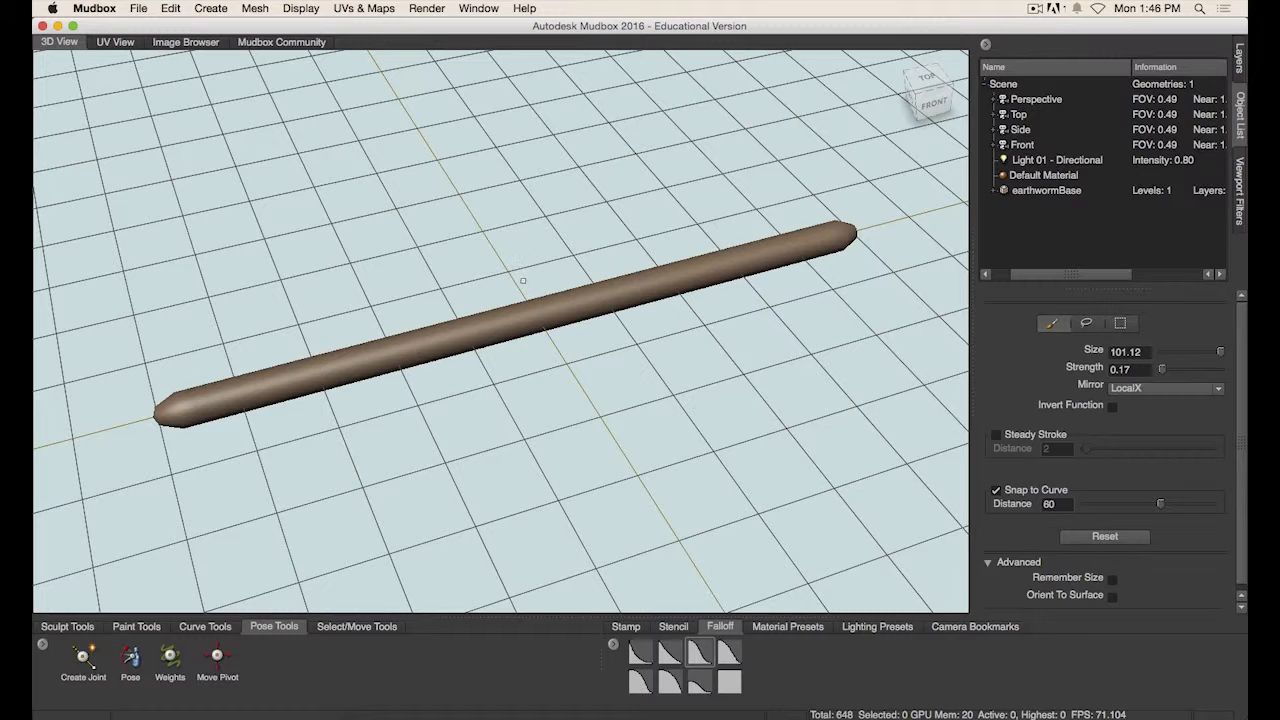
scroll(543, 284, "up", 3)
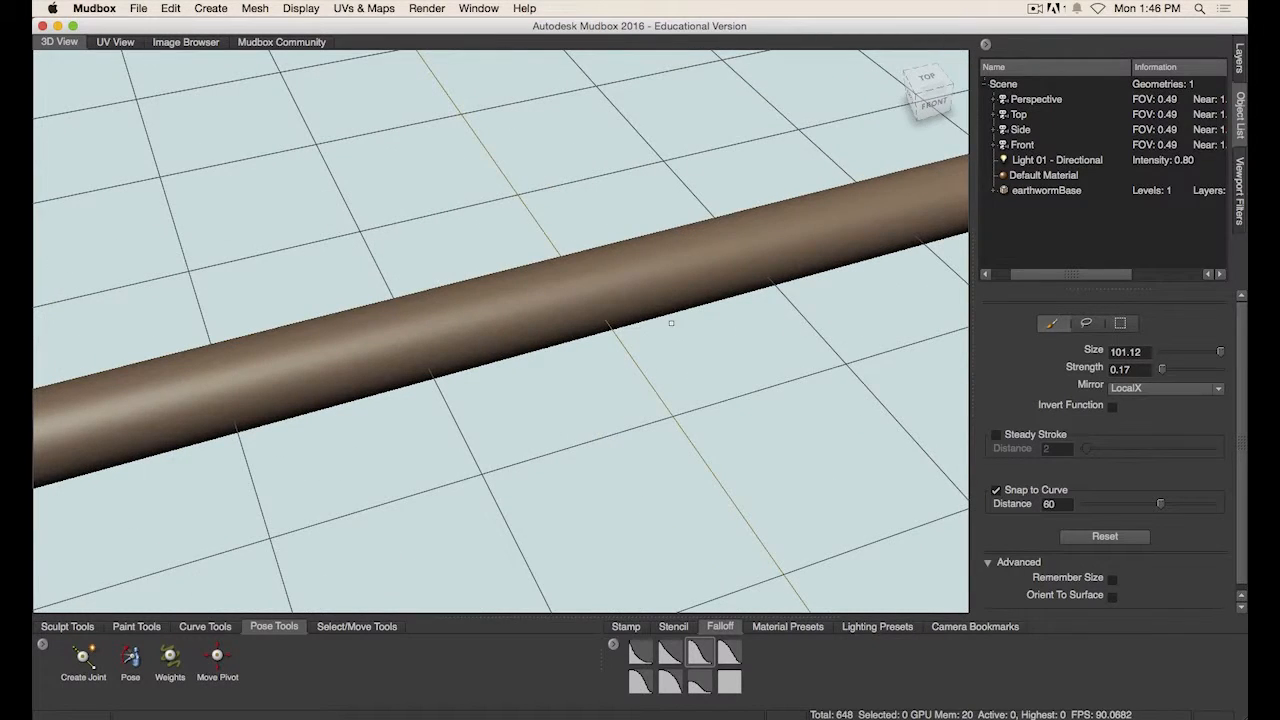
scroll(650, 310, "down", 3)
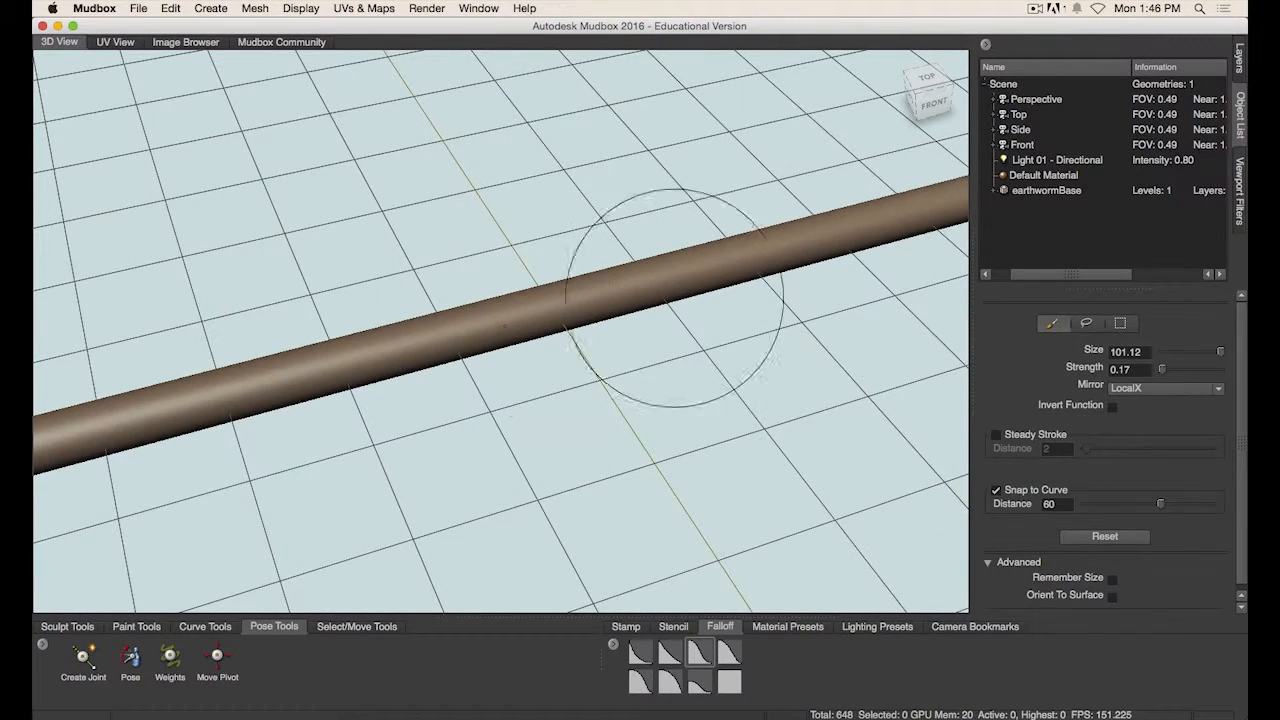
scroll(684, 326, "down", 5)
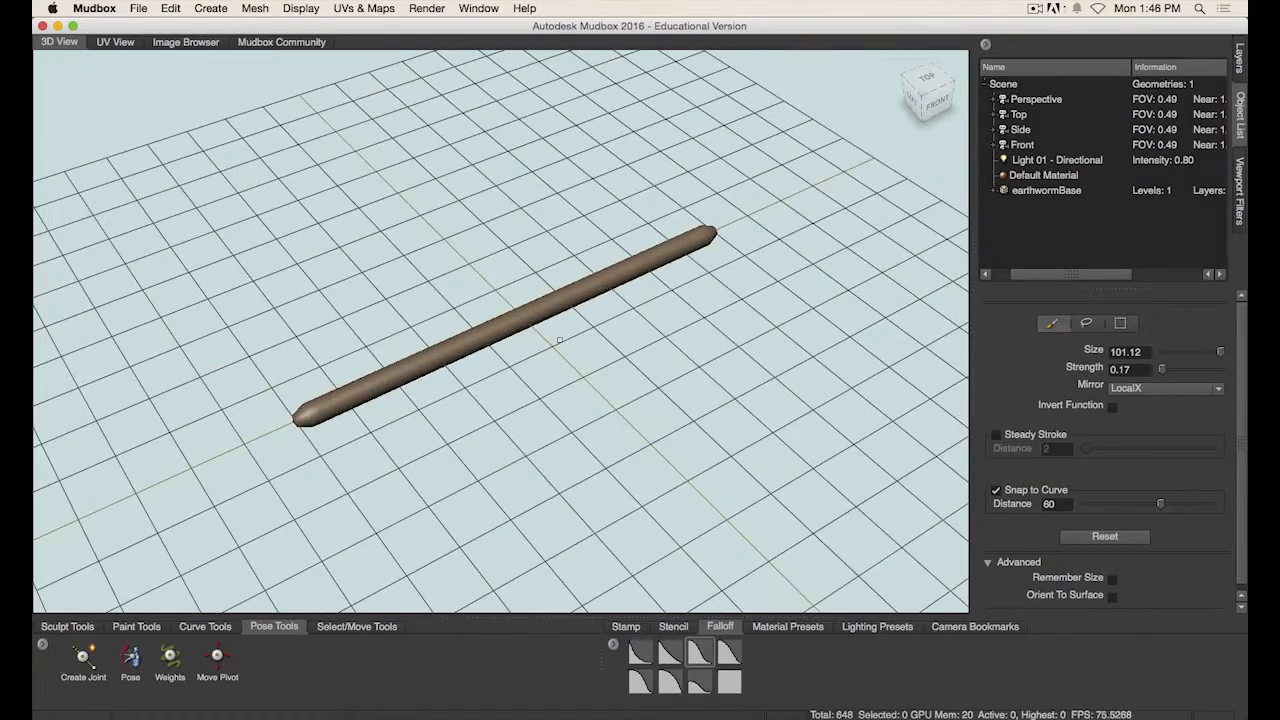
left_click_drag(522, 337, 495, 342, "alt")
right_click_drag(495, 342, 537, 346, "alt")
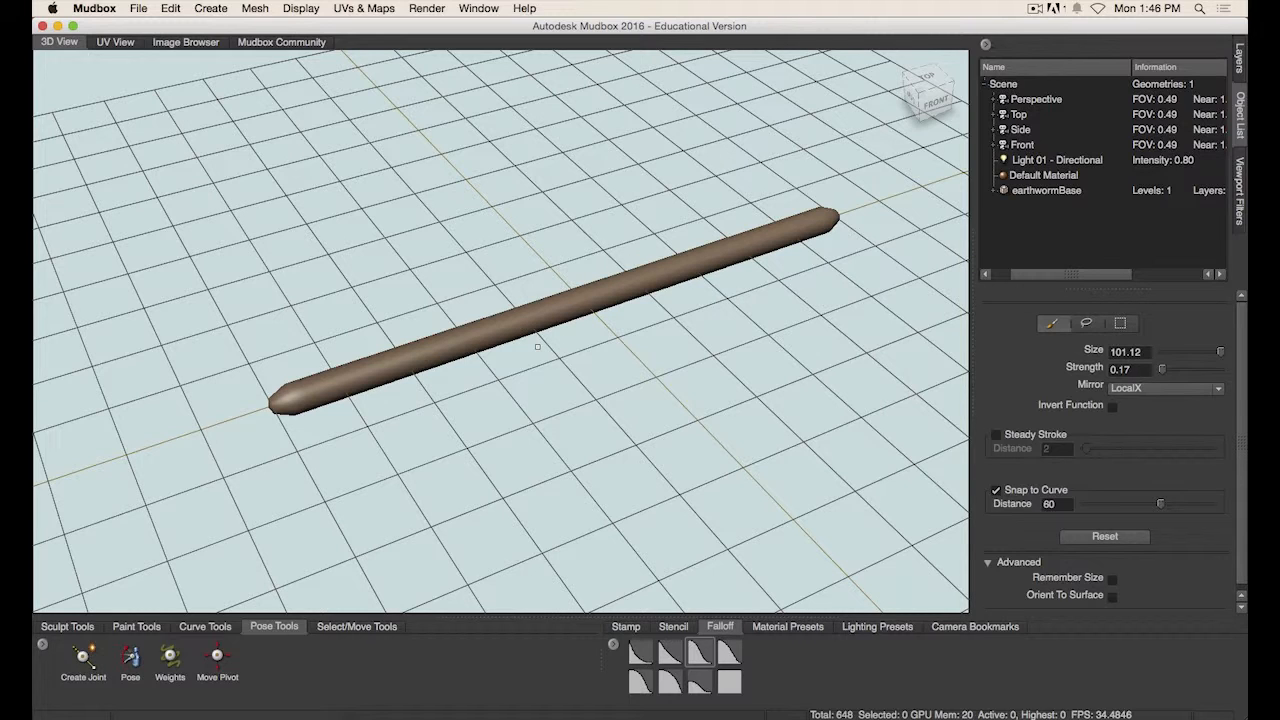
- Open the Select/Move tools with the earthwormBase mesh selected, then clear the selection
left_click(1065, 192)
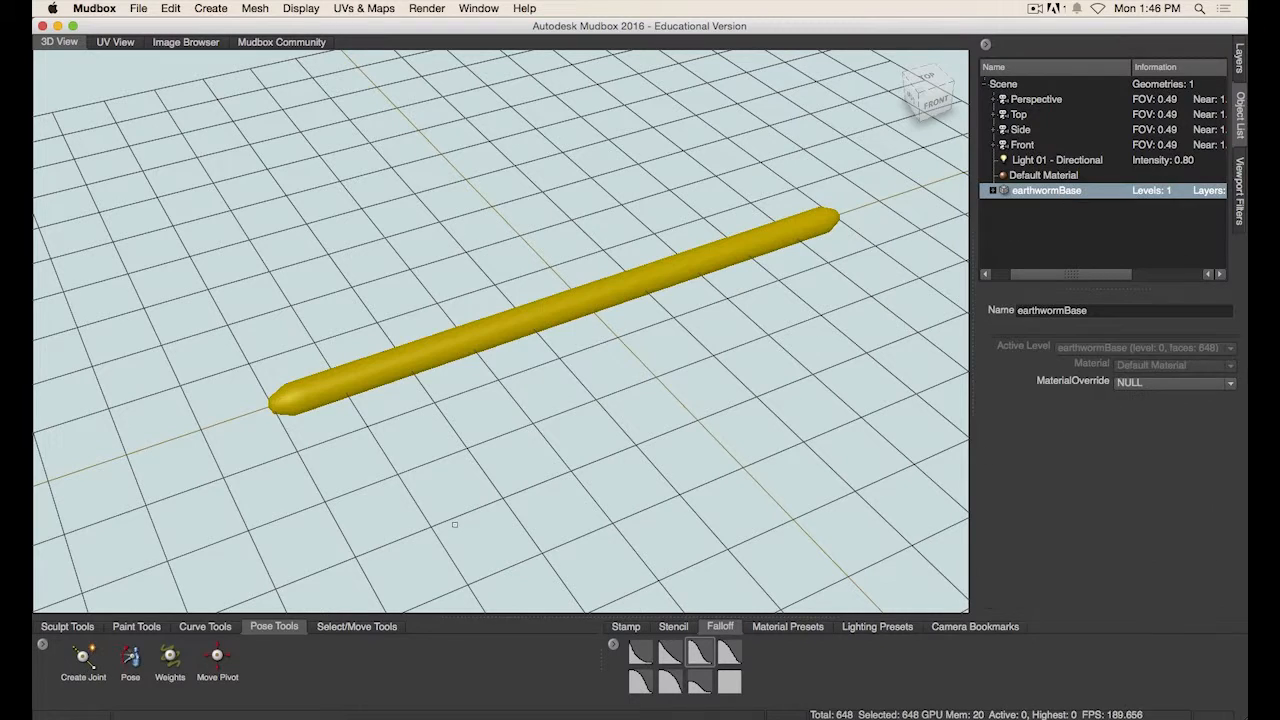
left_click(364, 626)
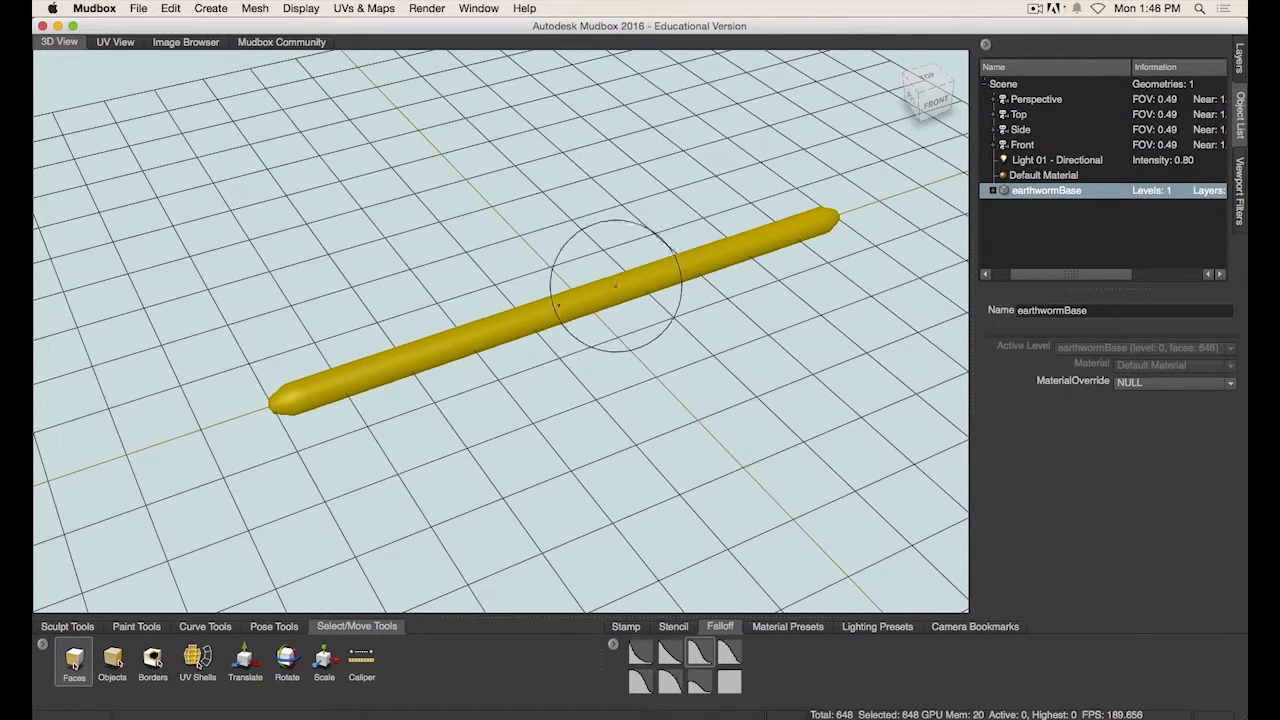
left_click(1064, 216)
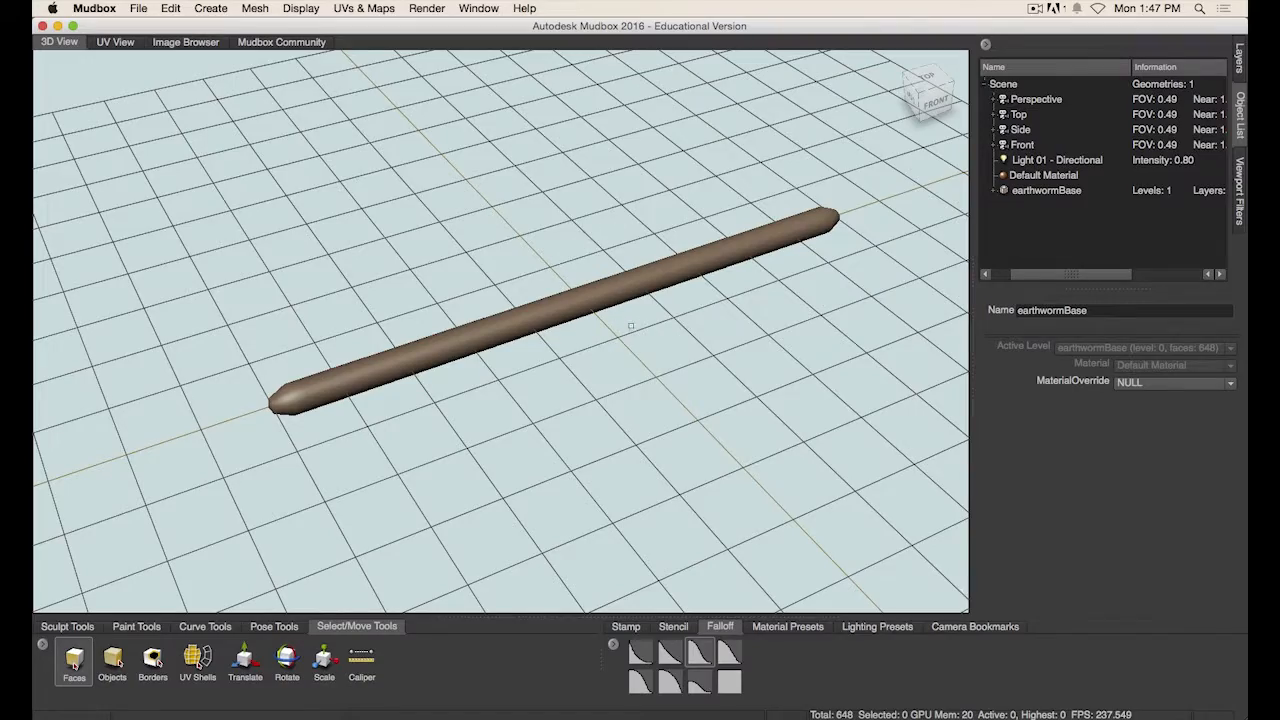
- Orbit and zoom in to examine the rounded tip of the worm mesh
right_click_drag(474, 334, 580, 360, "alt")
left_click_drag(580, 360, 640, 360, "alt")
right_click_drag(640, 360, 540, 369, "alt")
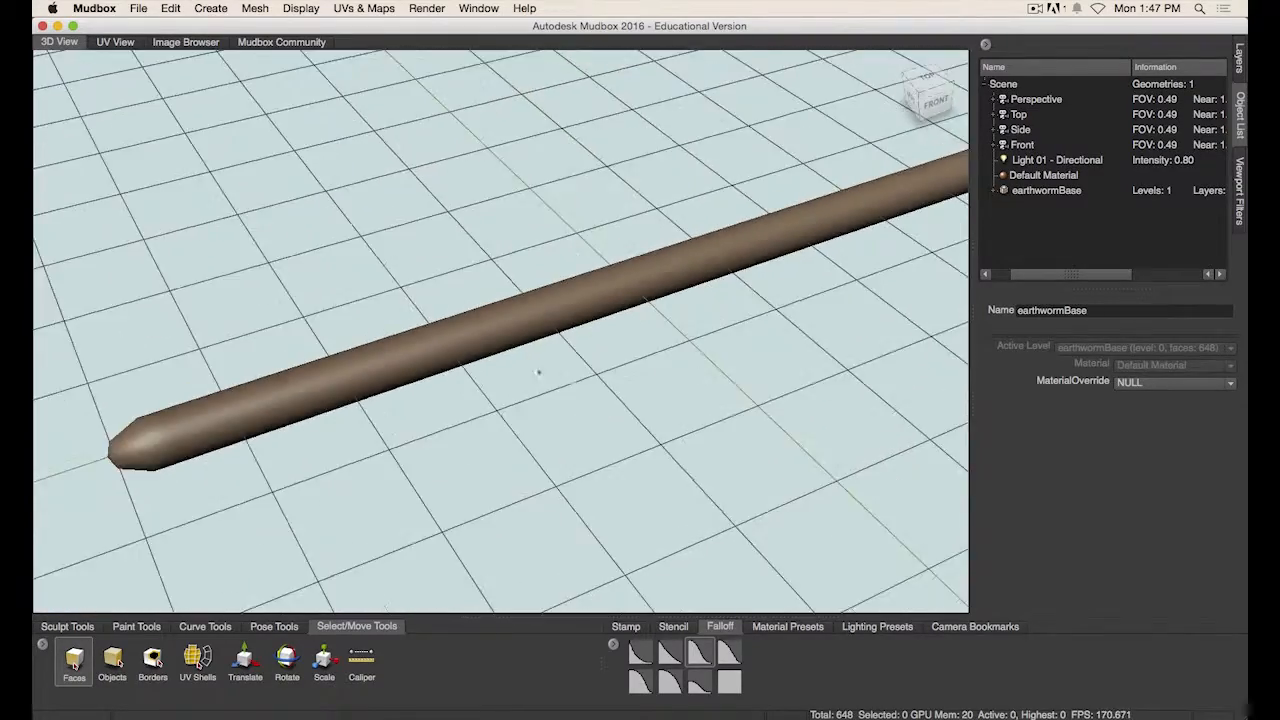
left_click_drag(540, 369, 494, 336, "alt")
middle_click_drag(478, 406, 544, 400, "alt")
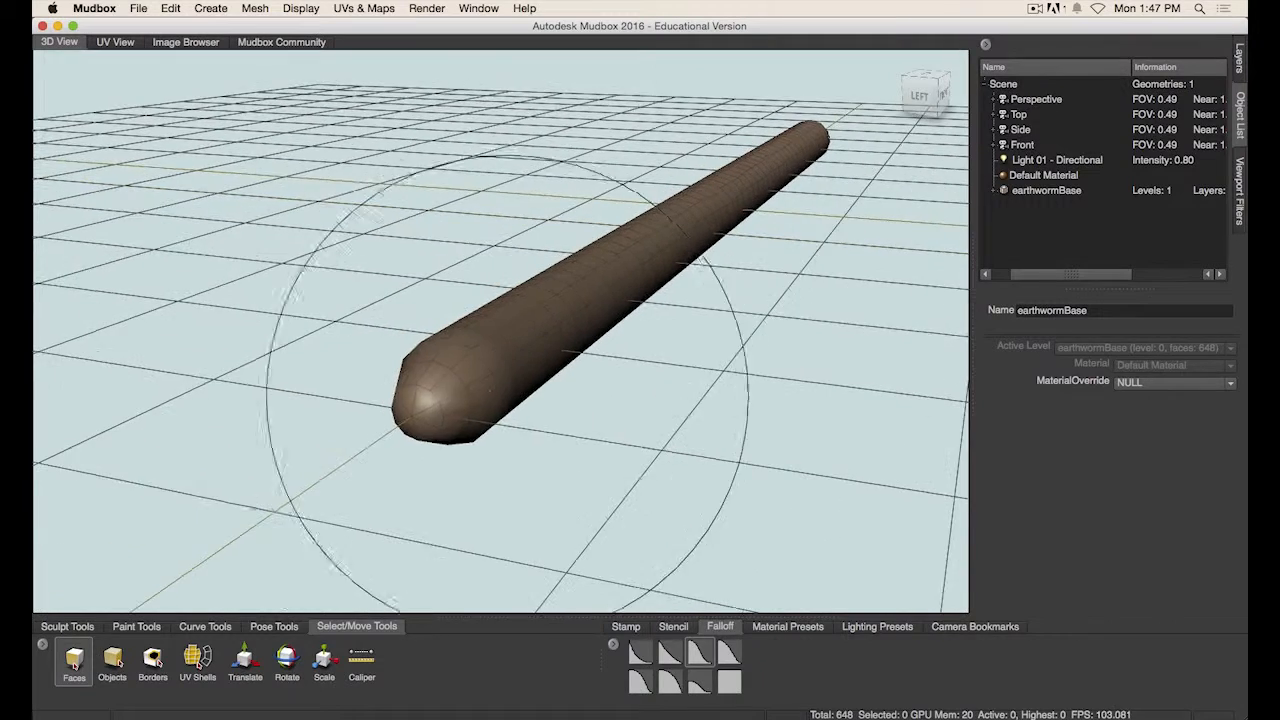
left_click_drag(544, 400, 658, 323, "alt")
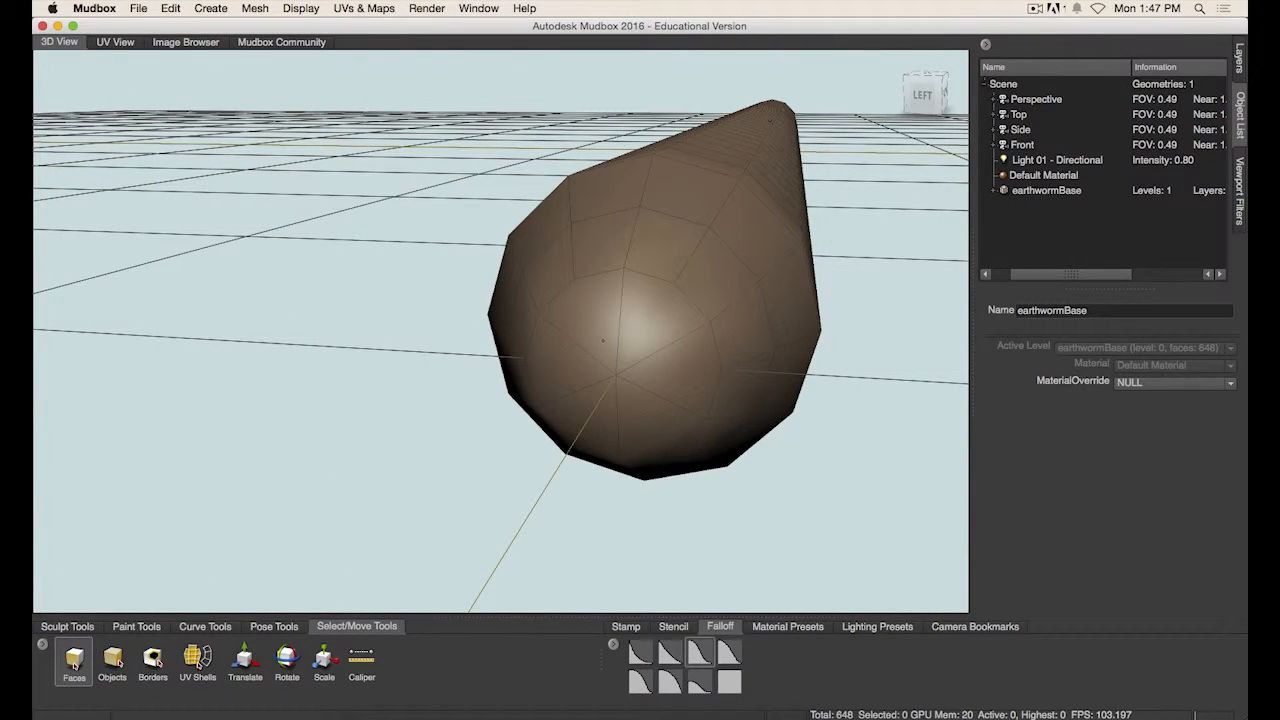
scroll(627, 331, "down", 5)
left_click_drag(607, 331, 464, 385, "alt")
- Orbit around the worm to examine it end-on and along its full length
scroll(446, 385, "up", 5)
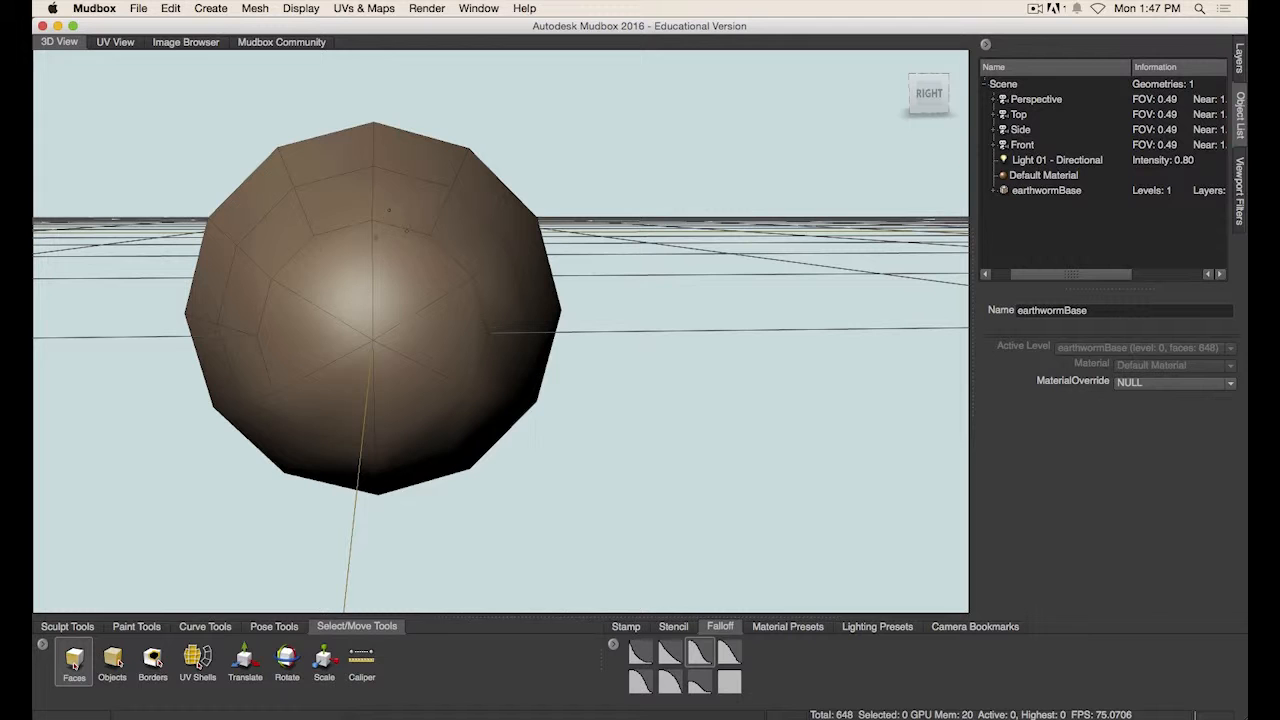
right_click_drag(565, 380, 496, 368, "alt")
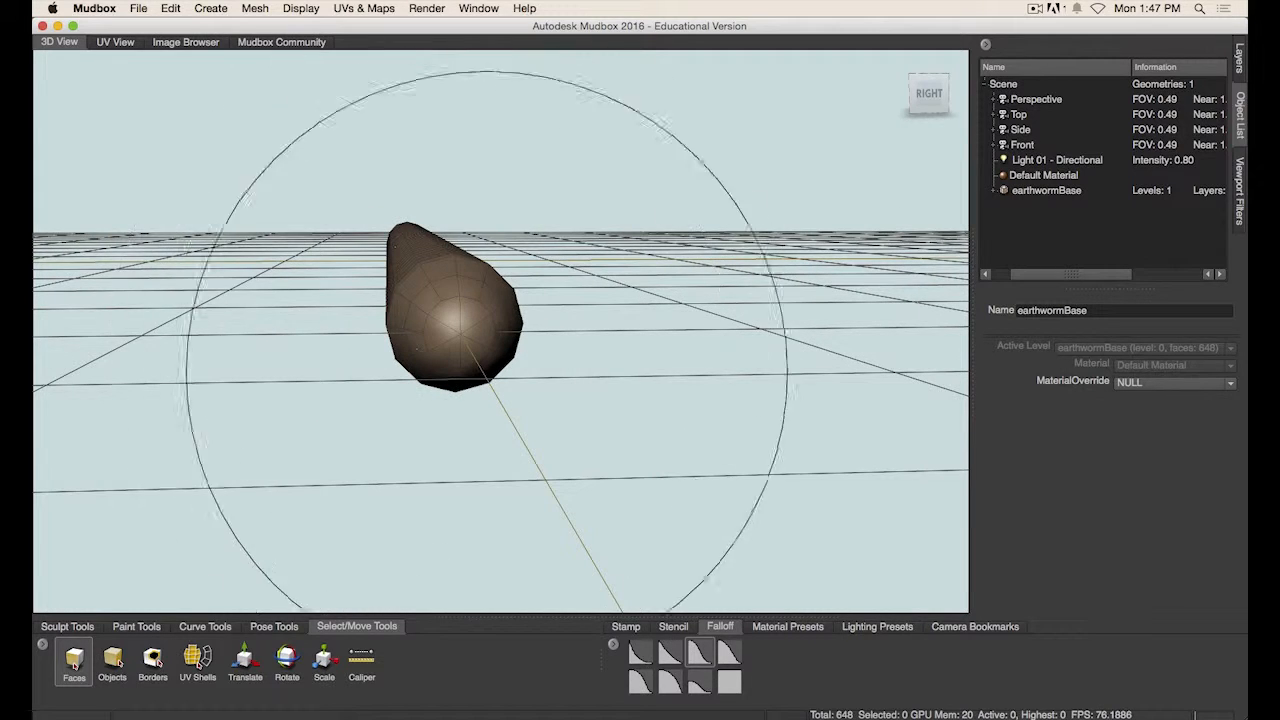
left_click_drag(494, 350, 486, 340, "alt")
right_click_drag(486, 340, 496, 349, "alt")
middle_click_drag(497, 349, 516, 361, "alt")
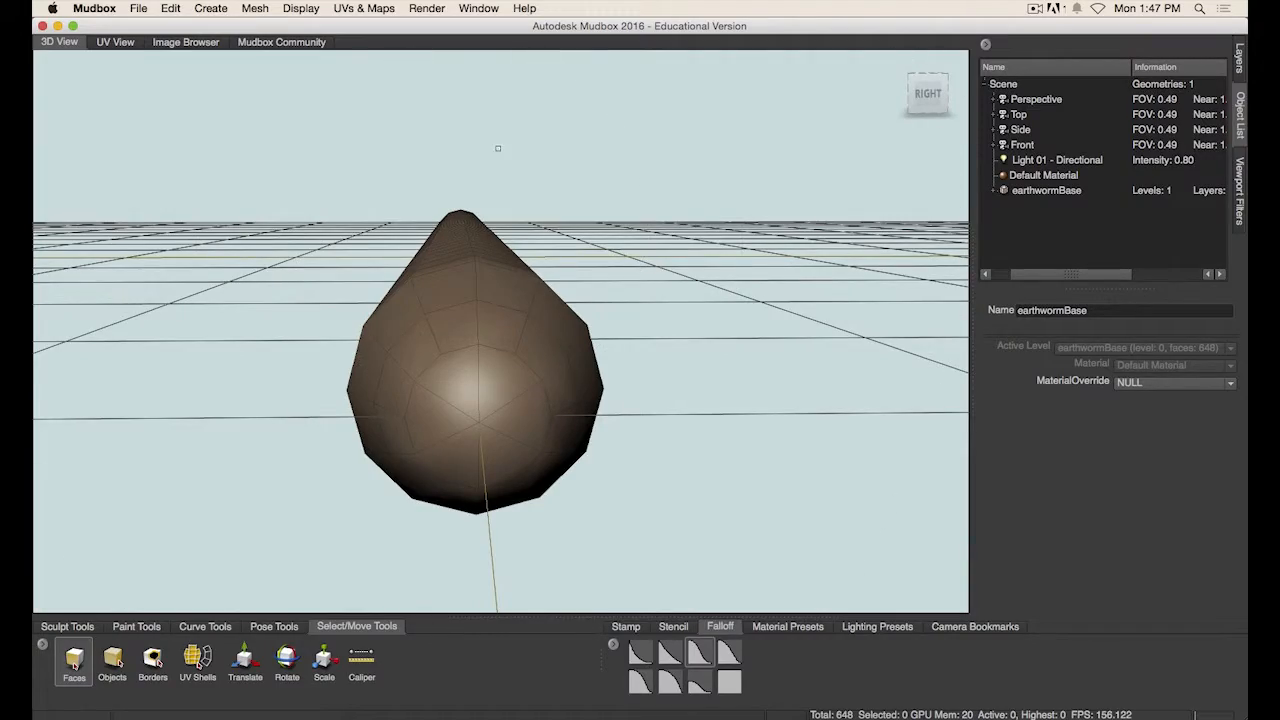
right_click_drag(512, 362, 366, 363, "alt")
left_click_drag(366, 363, 603, 414, "alt")
right_click_drag(446, 388, 506, 394, "alt")
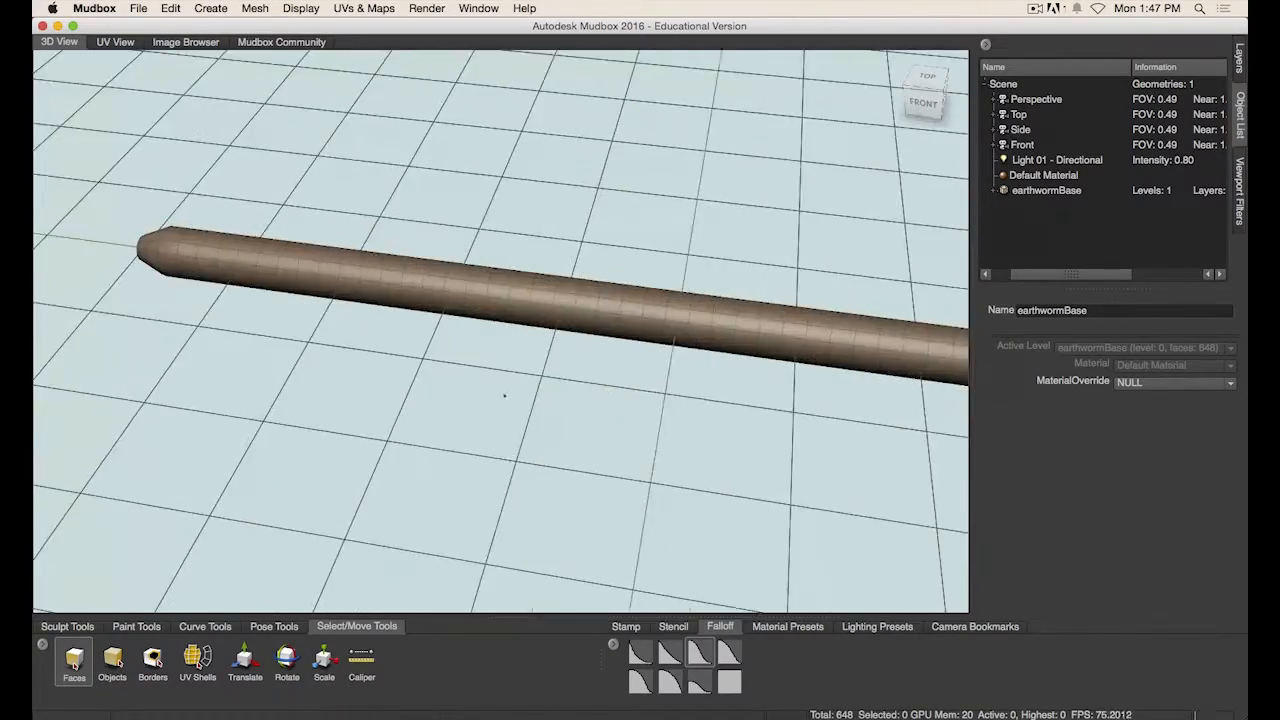
- Orbit and zoom around the worm mesh to examine both ends and its proportions on the grid
left_click_drag(506, 394, 551, 387, "alt")
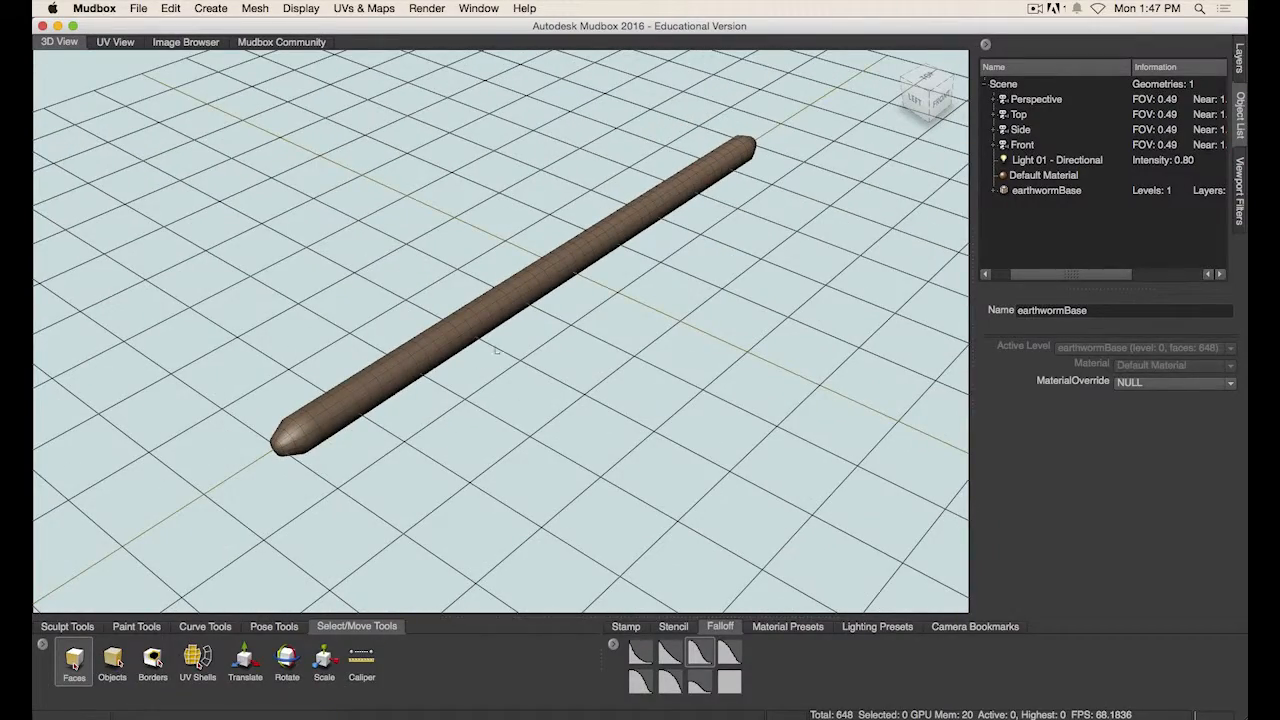
mouse_move(455, 370)
left_mouse_down("alt")
mouse_move(600, 377)
mouse_move(524, 357)
mouse_move(486, 376)
left_mouse_up("alt")
right_click_drag(486, 376, 669, 375, "alt")
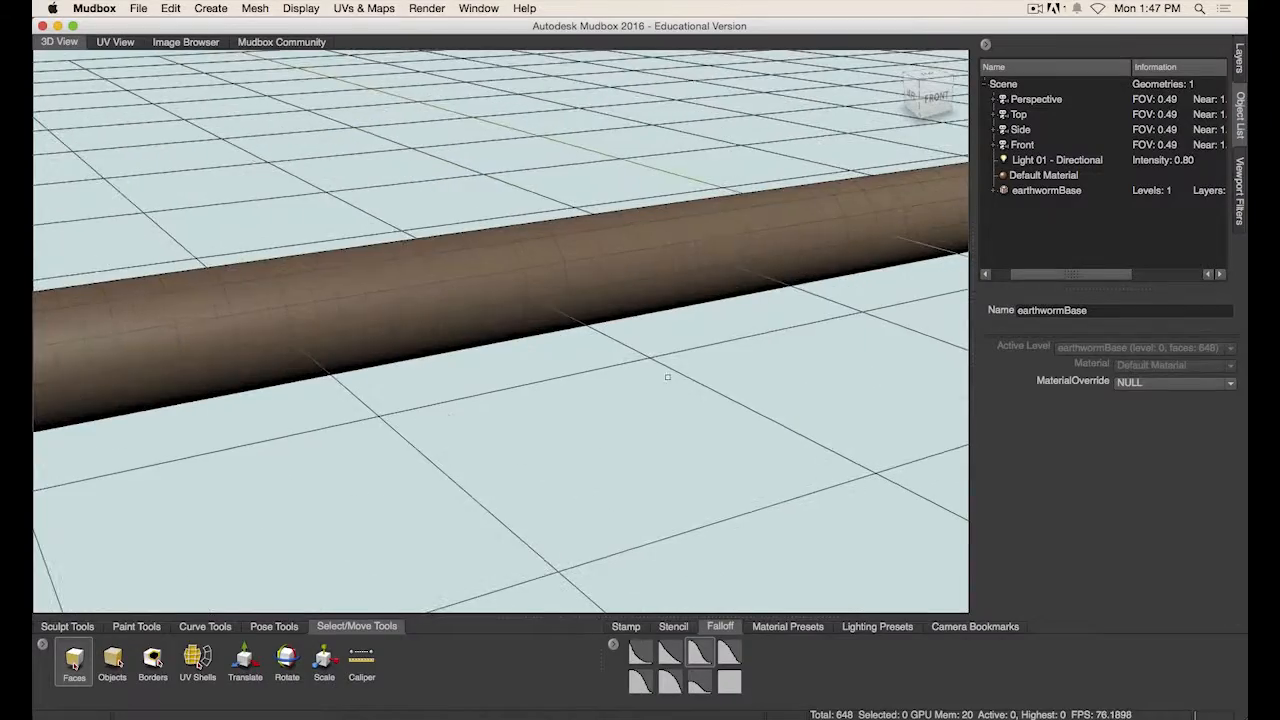
right_click_drag(406, 229, 332, 328, "alt")
left_click_drag(322, 366, 349, 369, "alt")
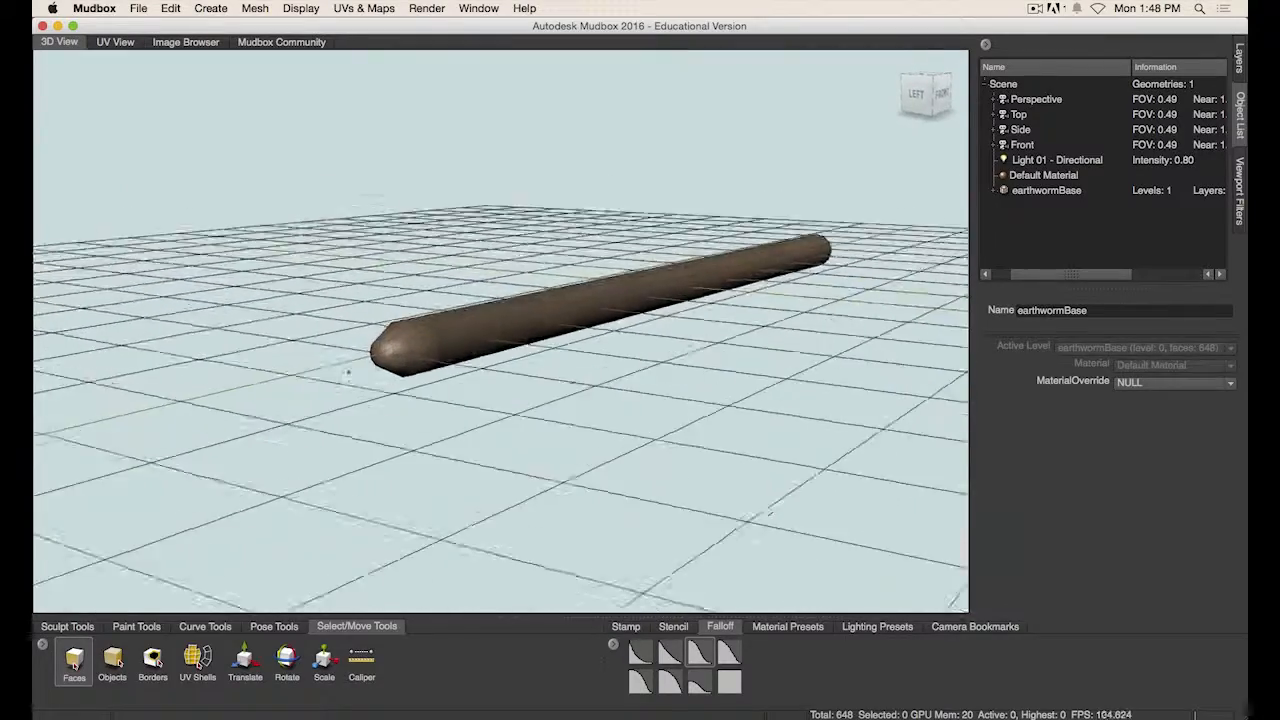
right_click_drag(349, 369, 446, 380, "alt")
left_click_drag(446, 380, 456, 386, "alt")
right_click_drag(456, 386, 497, 402, "alt")
left_click_drag(497, 402, 286, 400, "alt")
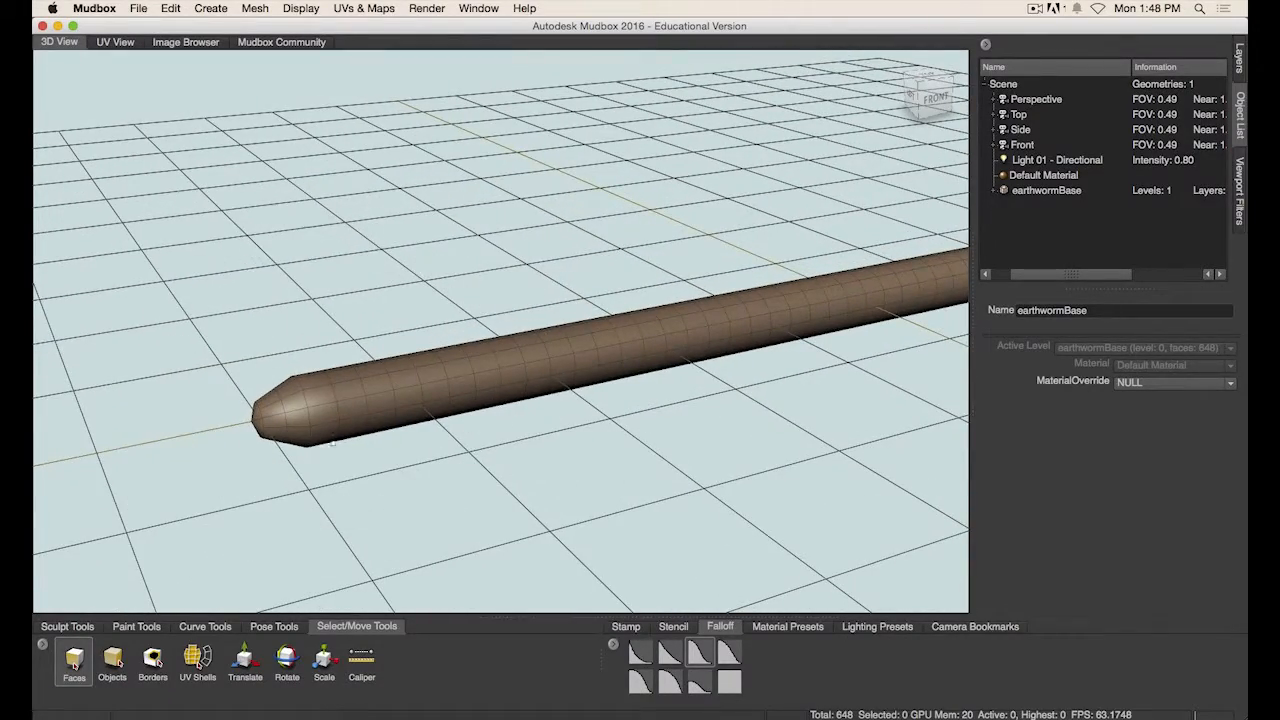
left_click_drag(334, 386, 557, 359, "alt")
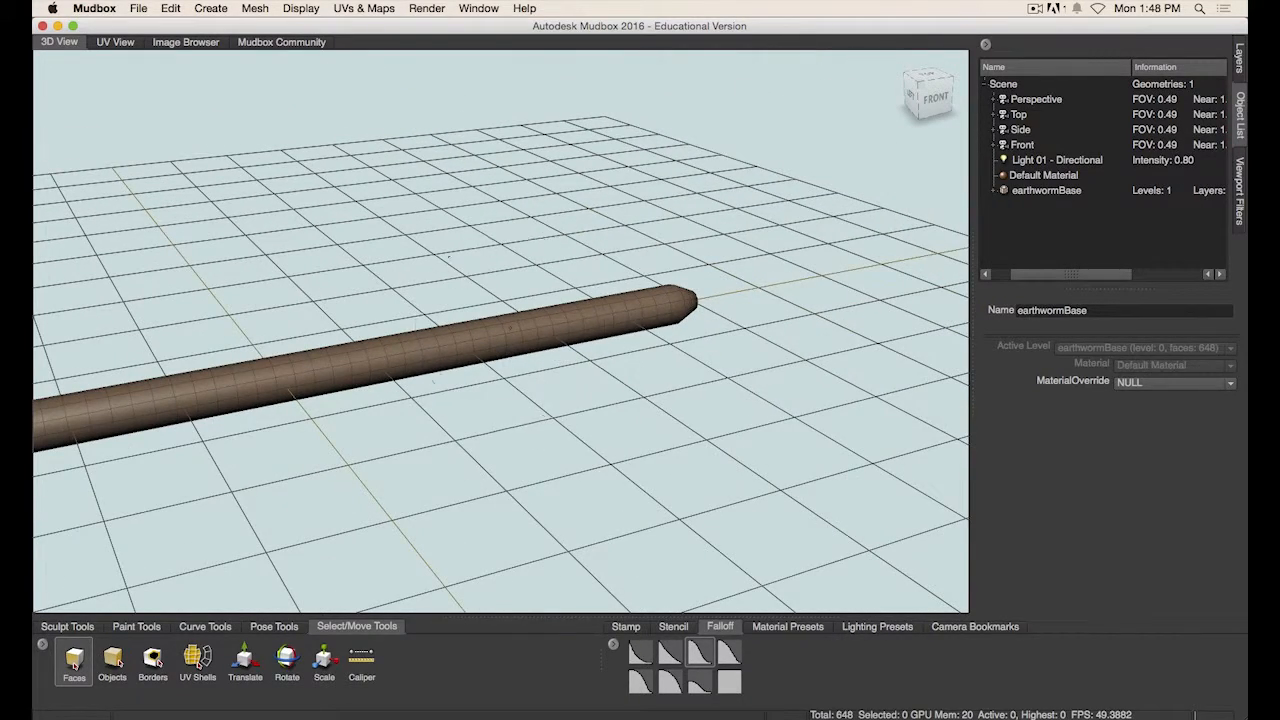
mouse_move(510, 328)
middle_mouse_down("alt")
mouse_move(540, 352)
mouse_move(573, 347)
middle_mouse_up("alt")
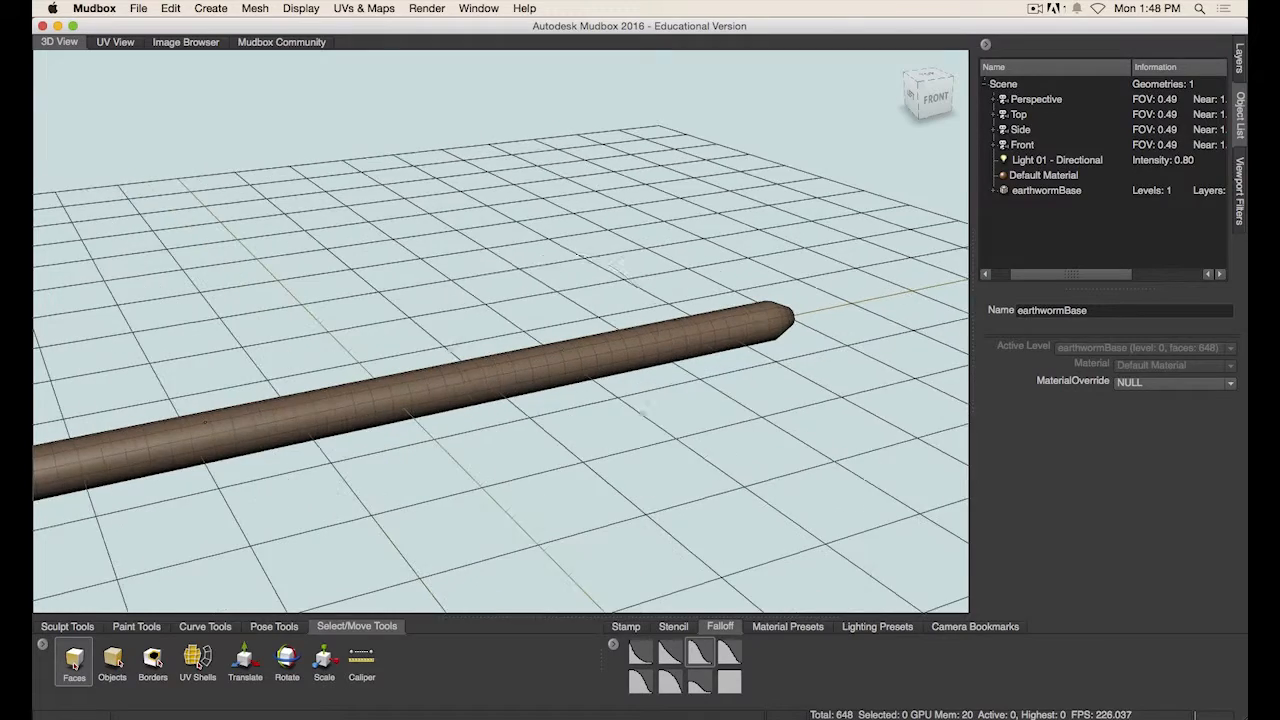
right_click_drag(596, 364, 526, 386, "alt")
middle_click_drag(526, 386, 557, 378, "alt")
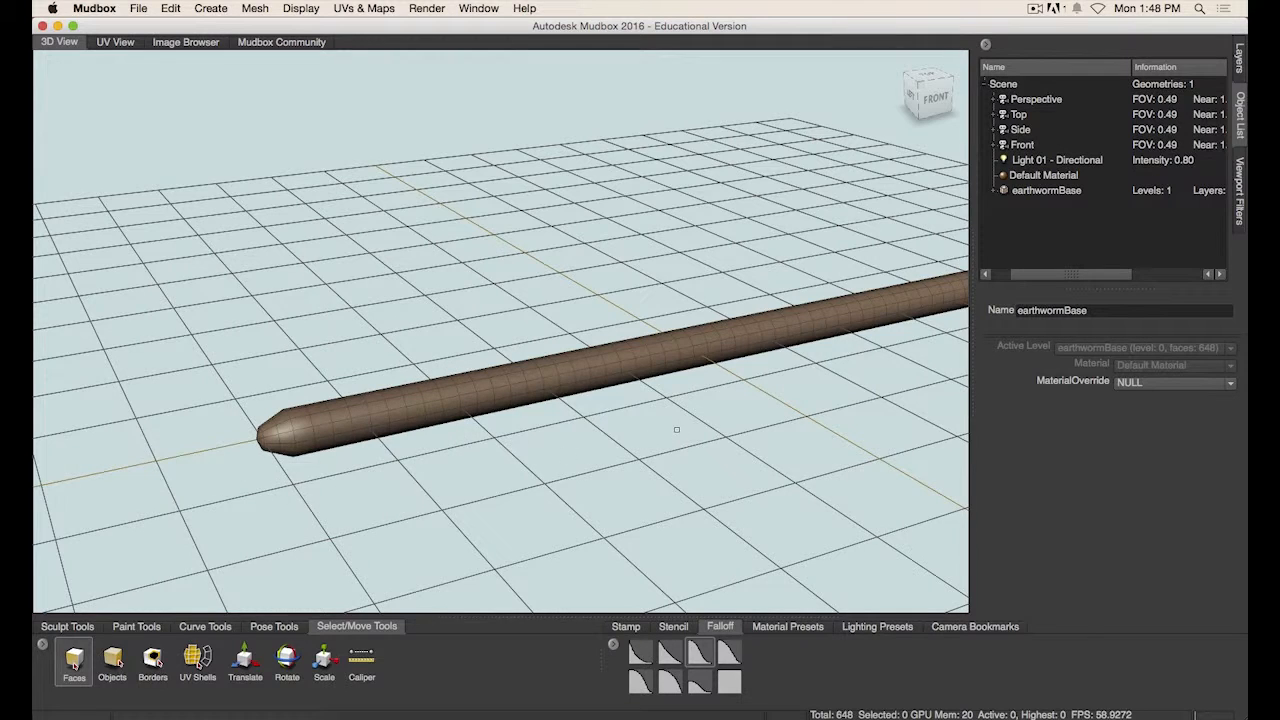
left_click_drag(676, 430, 48, 388, "alt")
left_click_drag(443, 471, 643, 400, "alt")
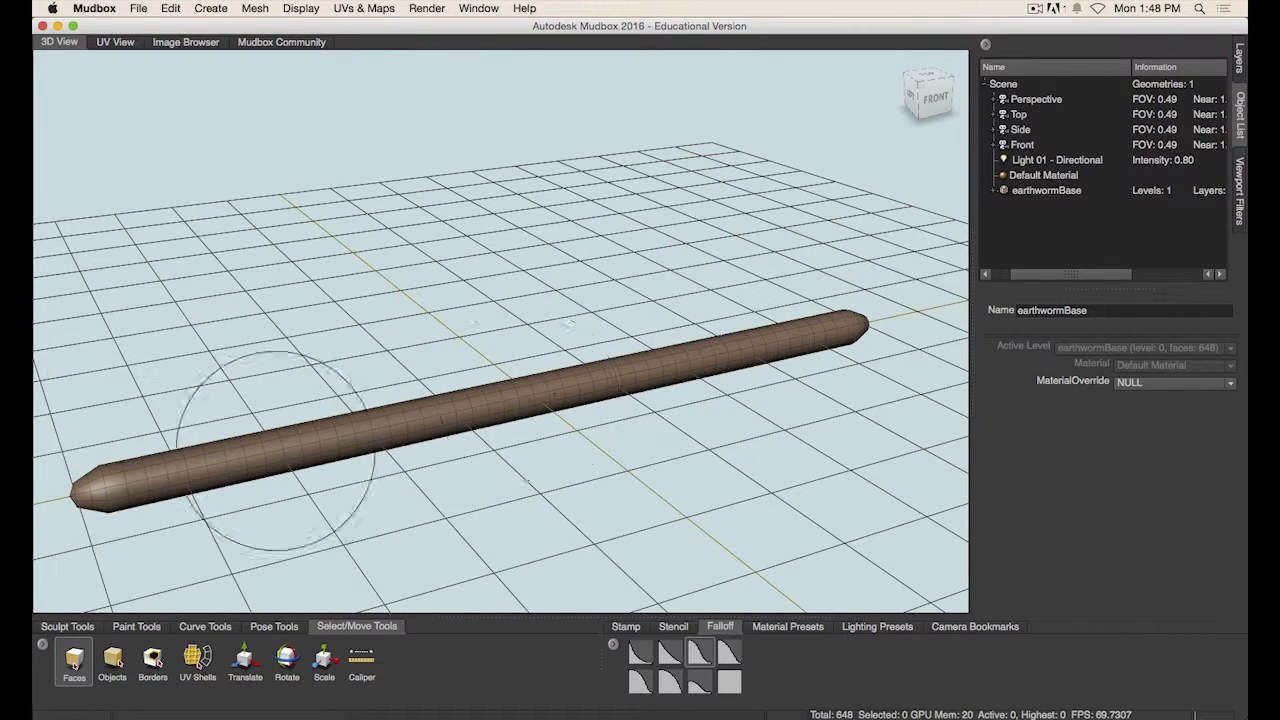
left_click_drag(668, 402, 513, 480, "alt")
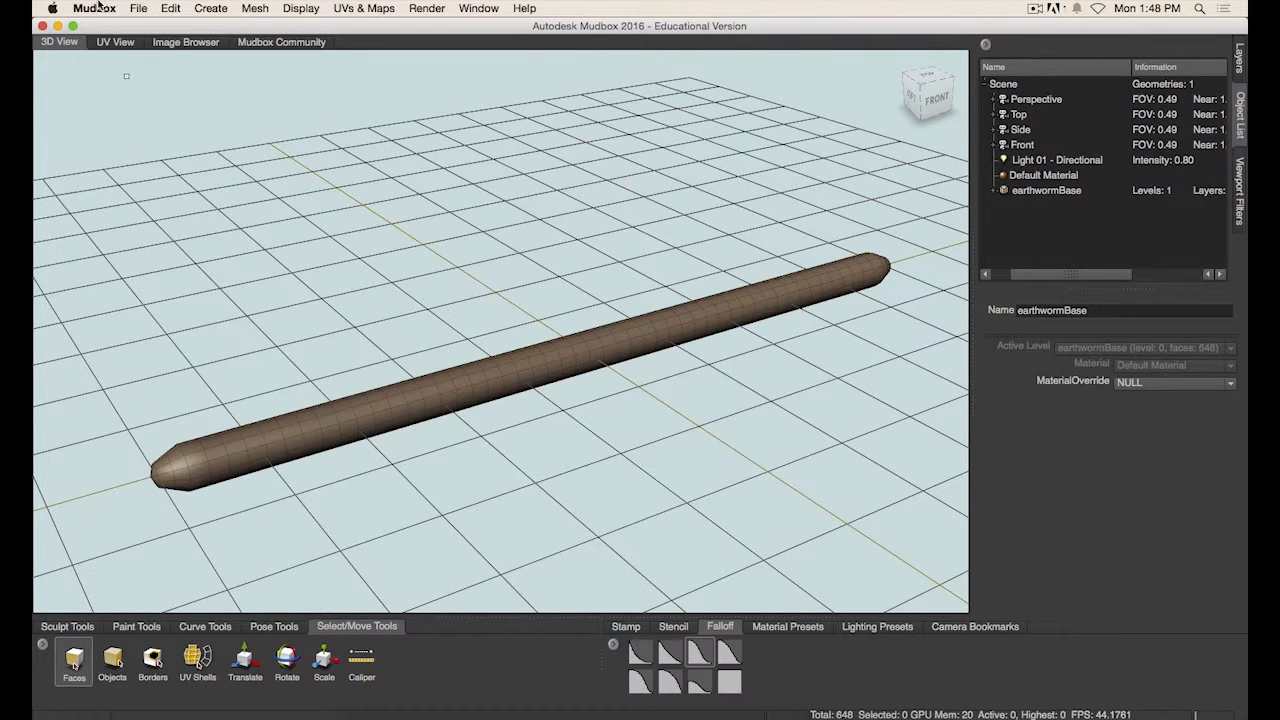
- Open the UV view and zoom in to examine the worm's UV layout
left_click(114, 43)
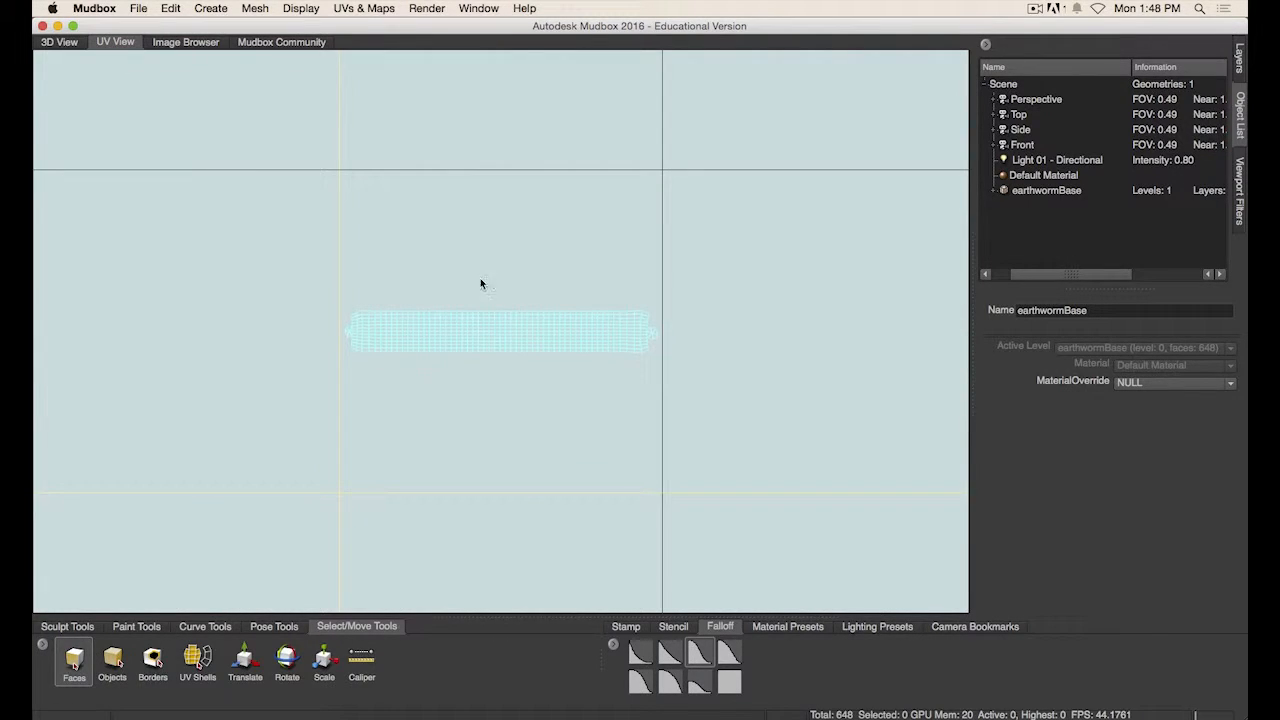
scroll(481, 382, "up", 5)
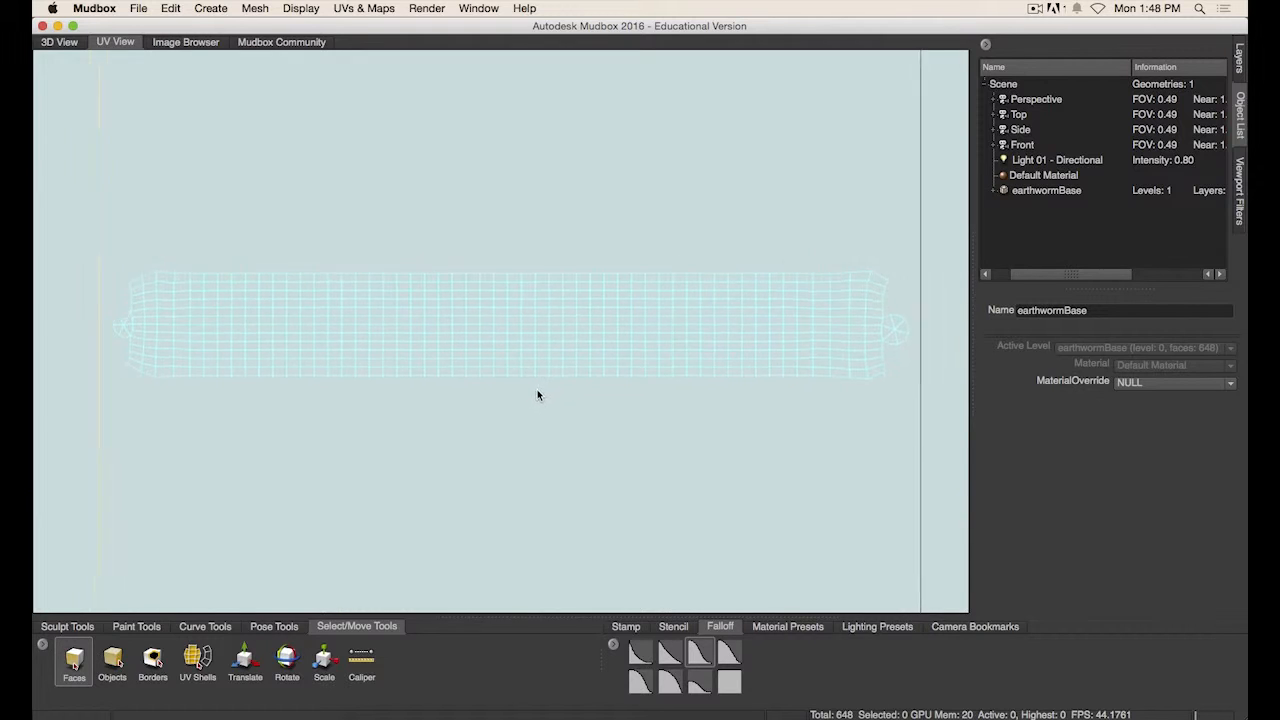
middle_click_drag(556, 421, 560, 391, "alt")
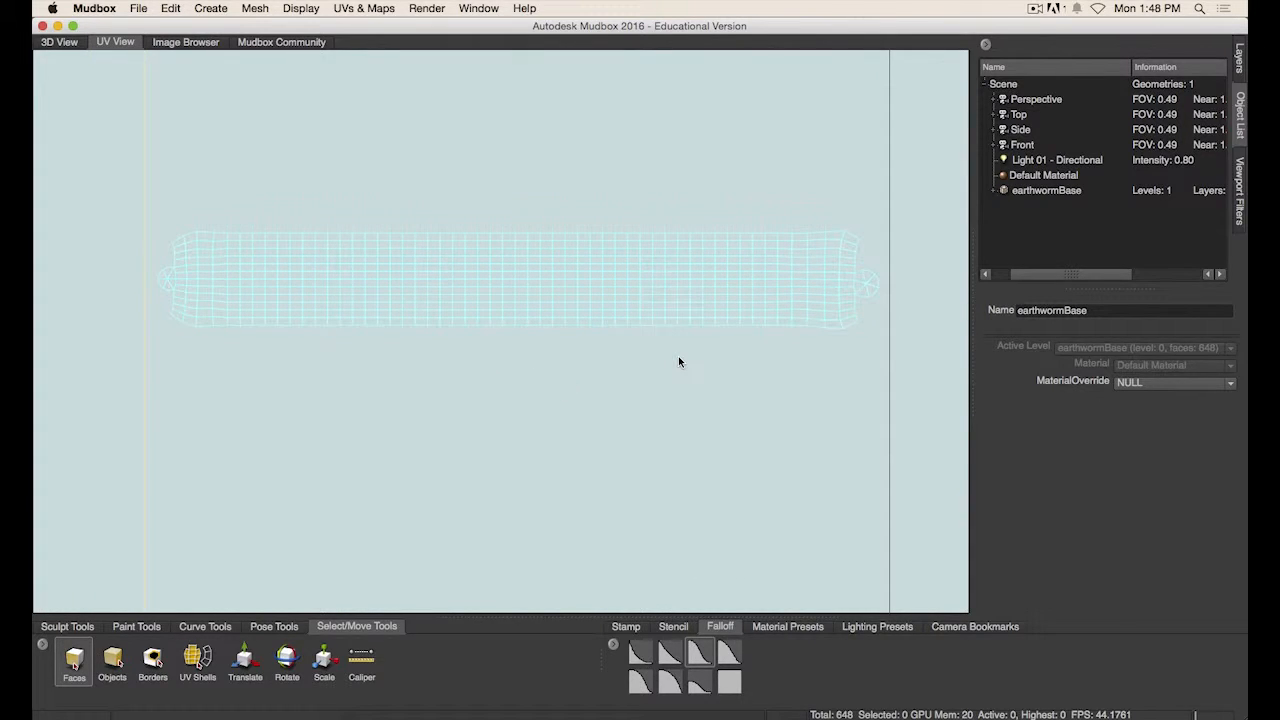
- Return to the 3D view and turn on the gradient background
left_click(59, 42)
right_click(565, 299, "ctrl")
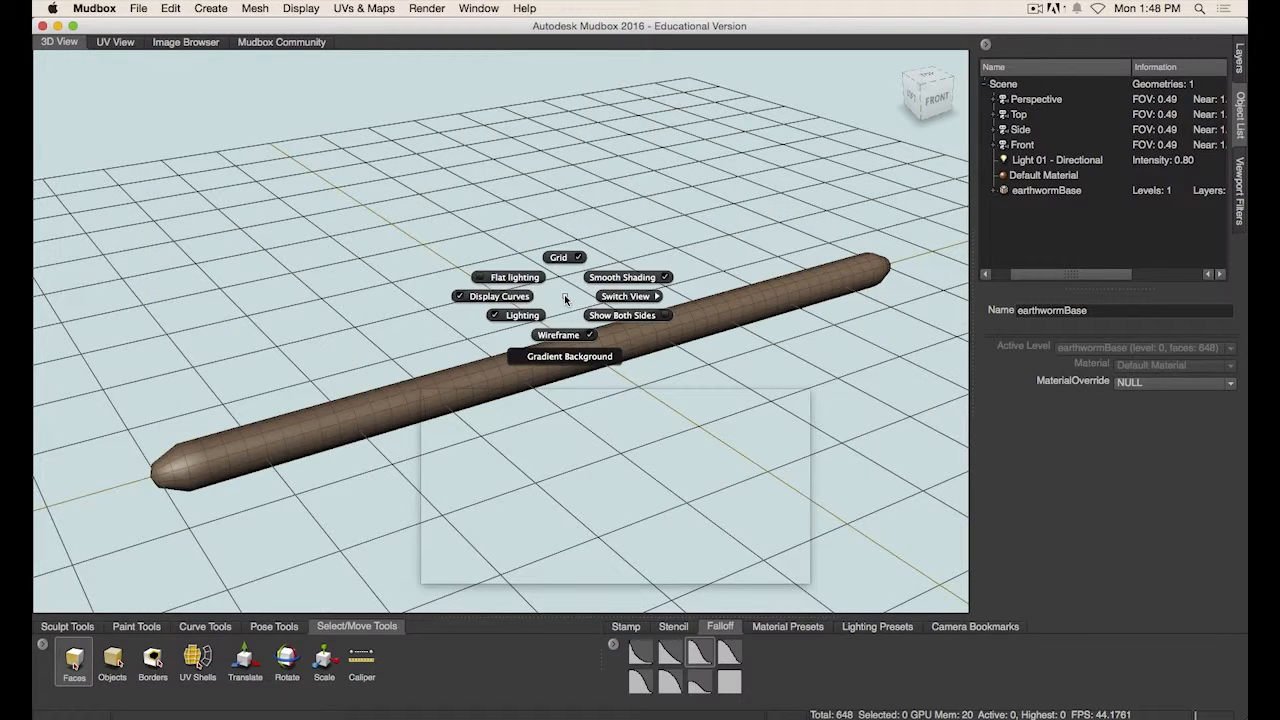
right_click_drag(565, 299, 569, 357, "ctrl")
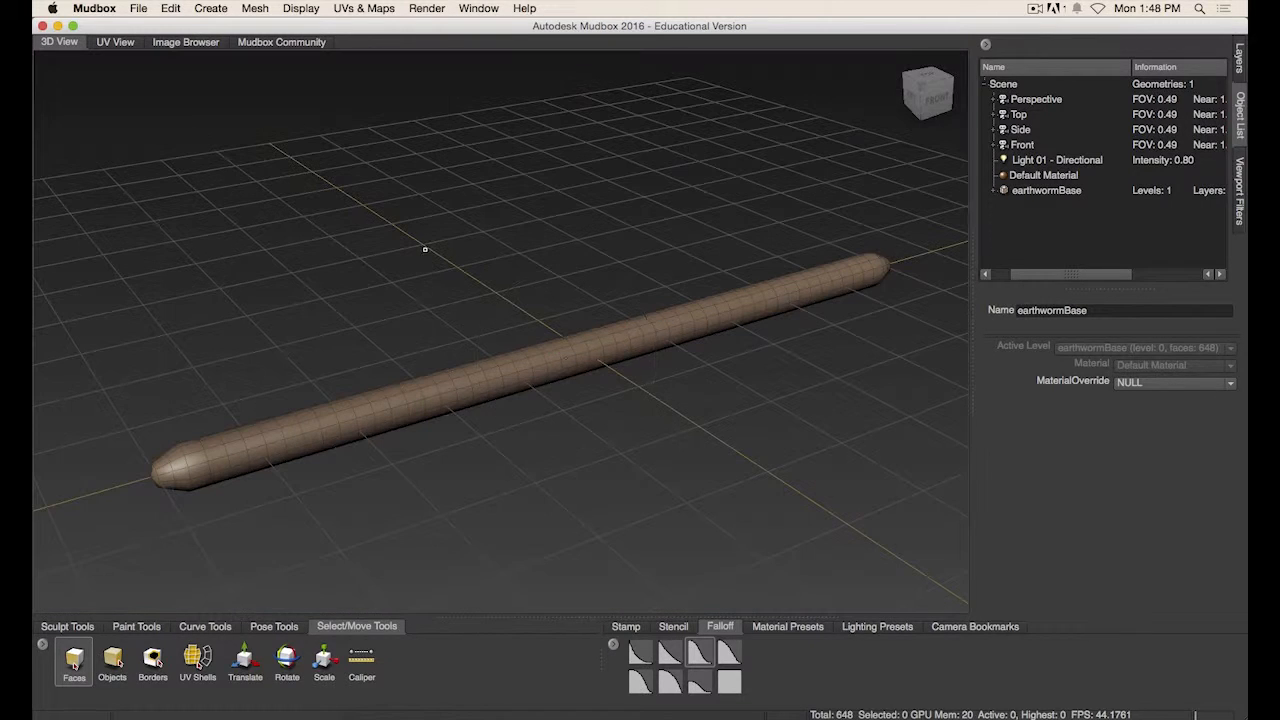
- Glance at the UV view, then turn the 3D view's gradient background off again
left_click(115, 42)
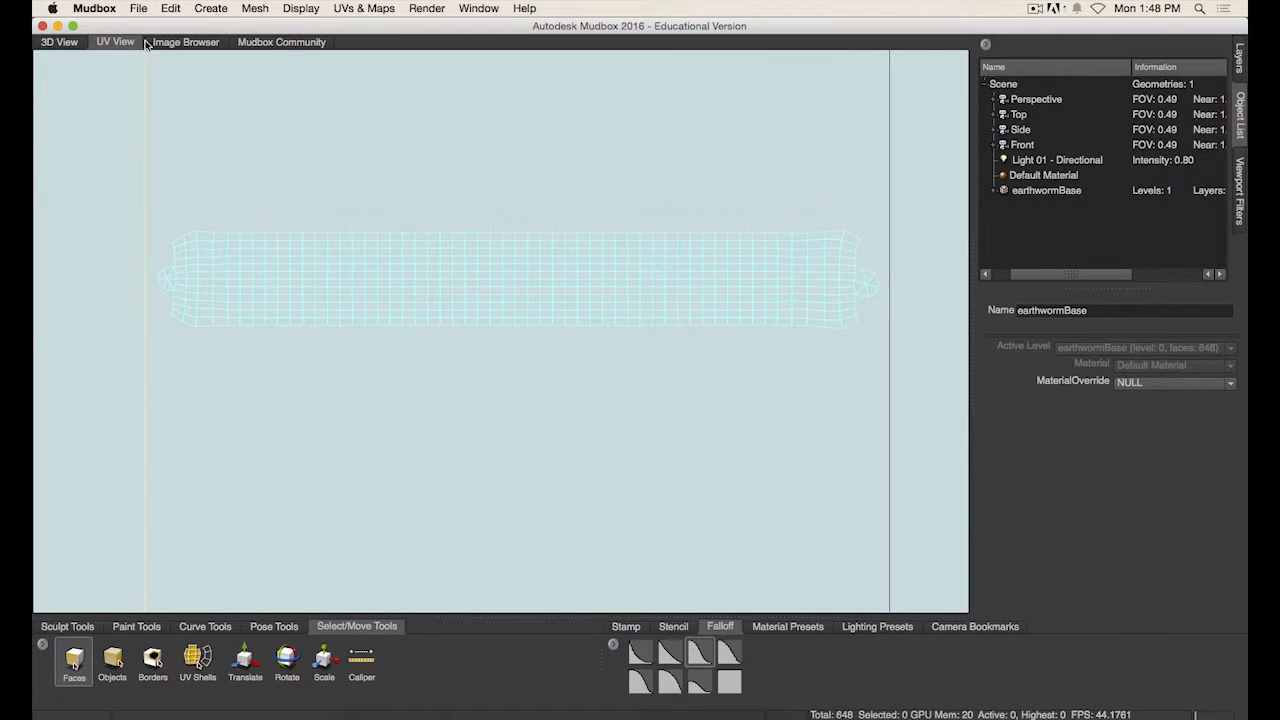
left_click(59, 42)
right_click(575, 259, "ctrl")
right_click_drag(575, 259, 576, 317, "ctrl")
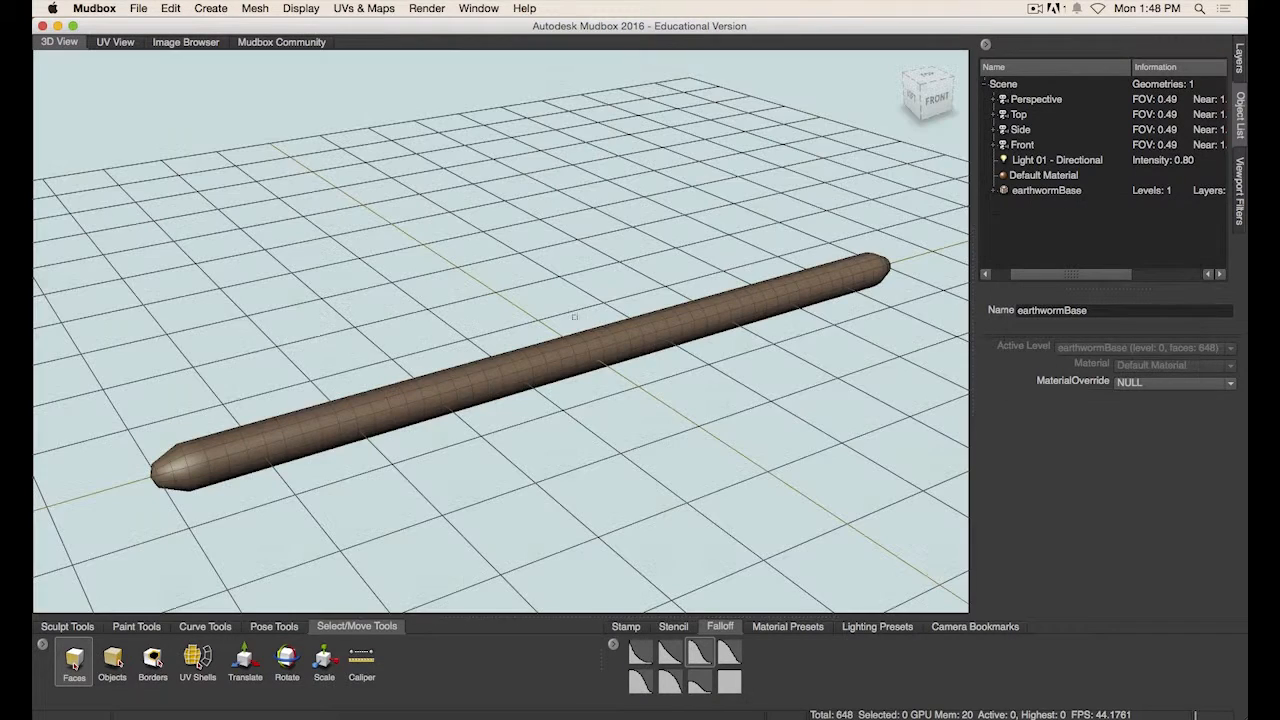
- Select earthwormBase in the object list and zoom and pan the UV view to inspect its UV shell
left_click(117, 45)
left_click(1048, 191)
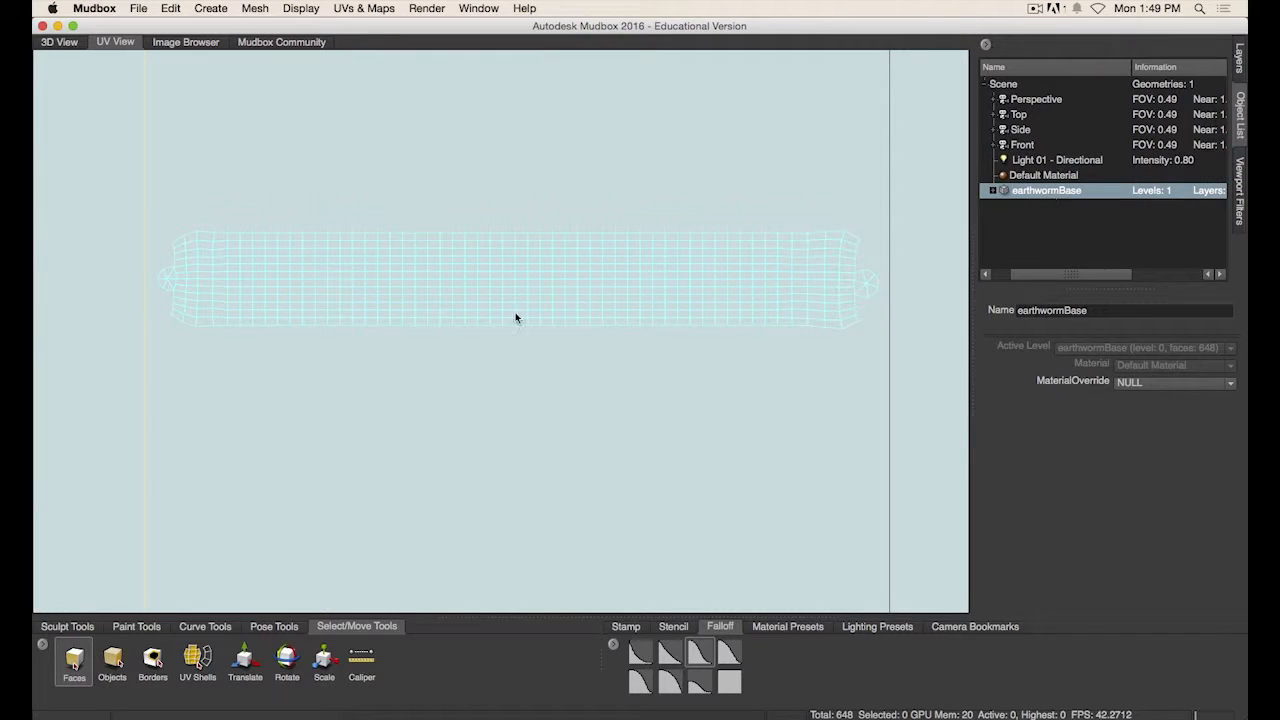
scroll(393, 330, "up", 2)
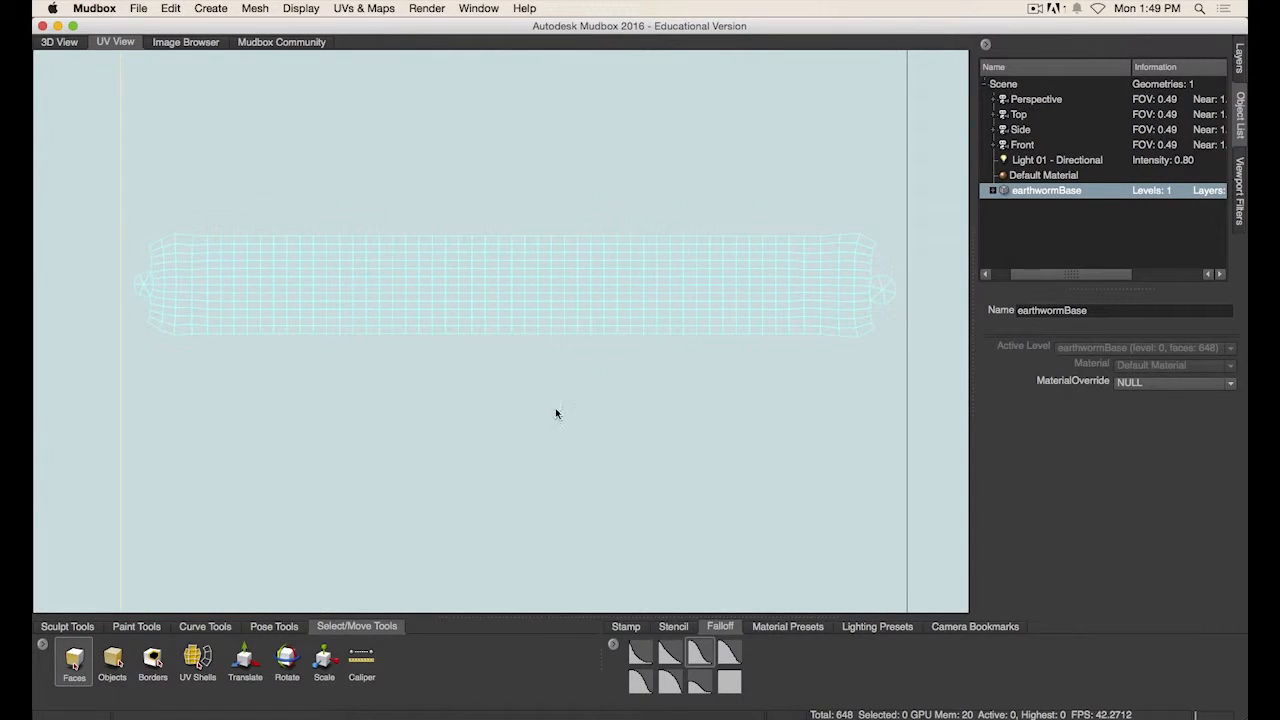
right_click_drag(795, 481, 282, 224, "alt")
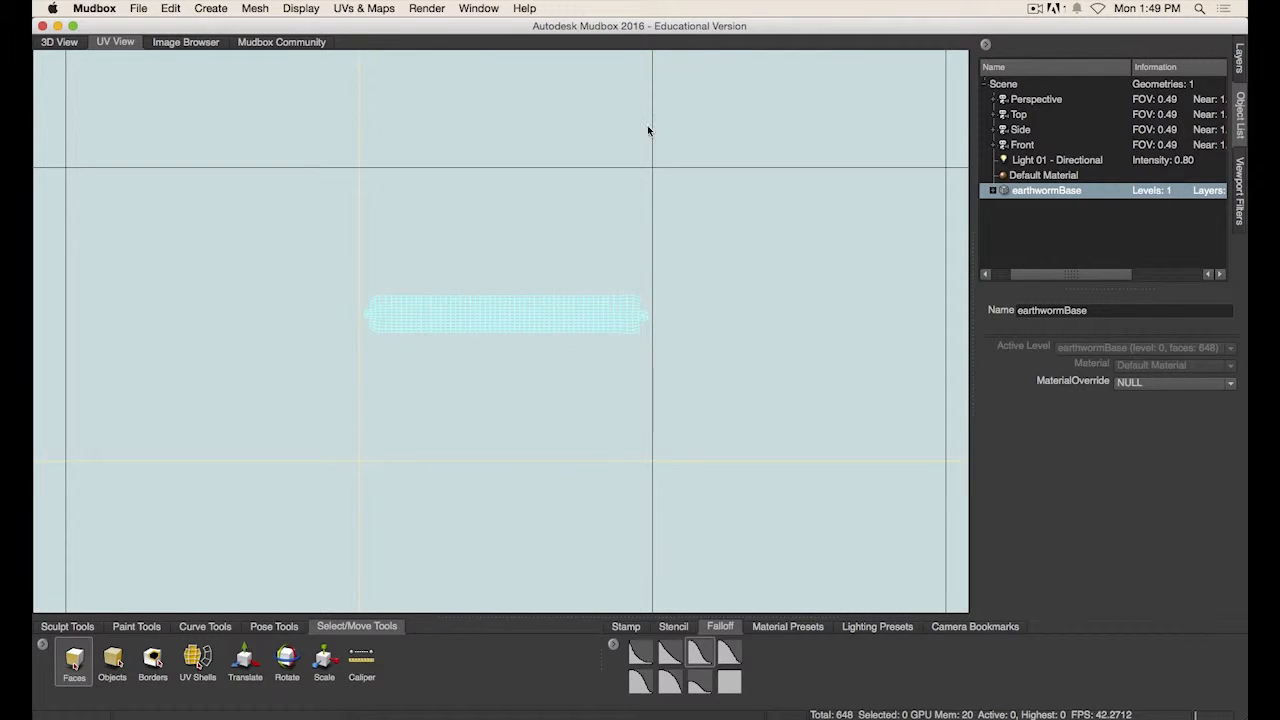
right_click_drag(649, 129, 703, 281, "alt")
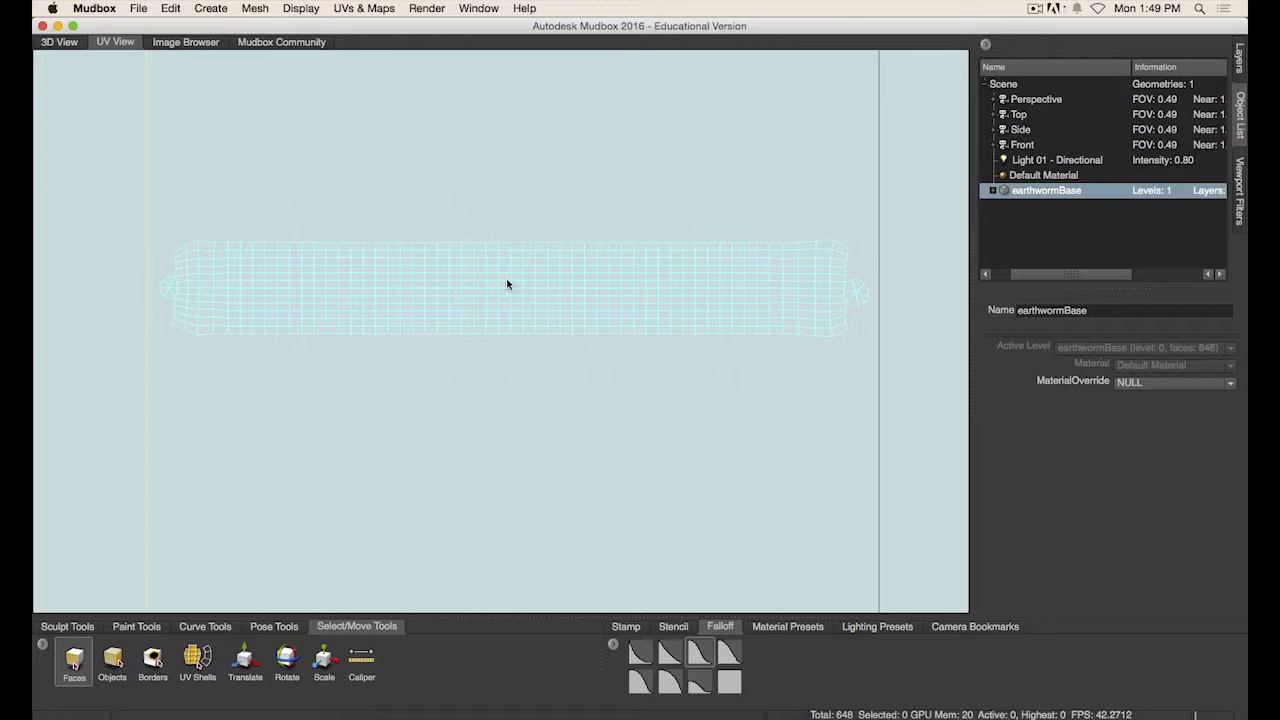
- Return to the 3D view and clear the mesh selection
left_click(60, 43)
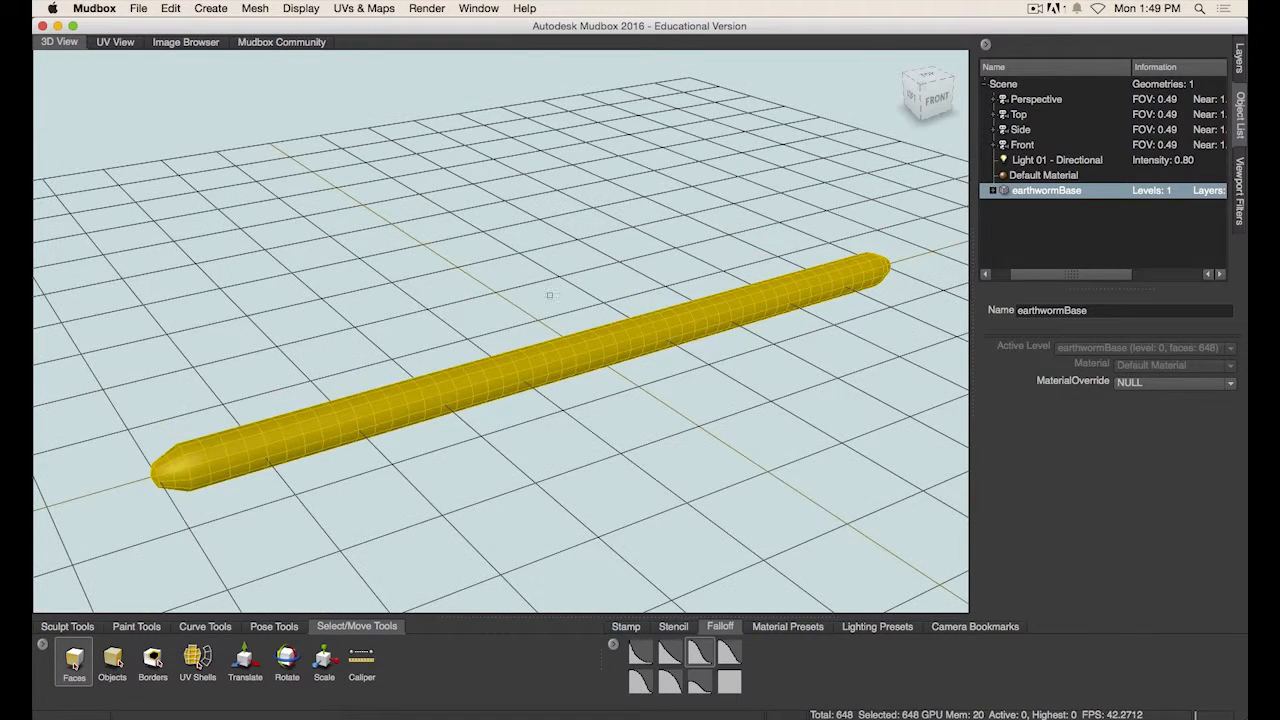
left_click(1053, 231)
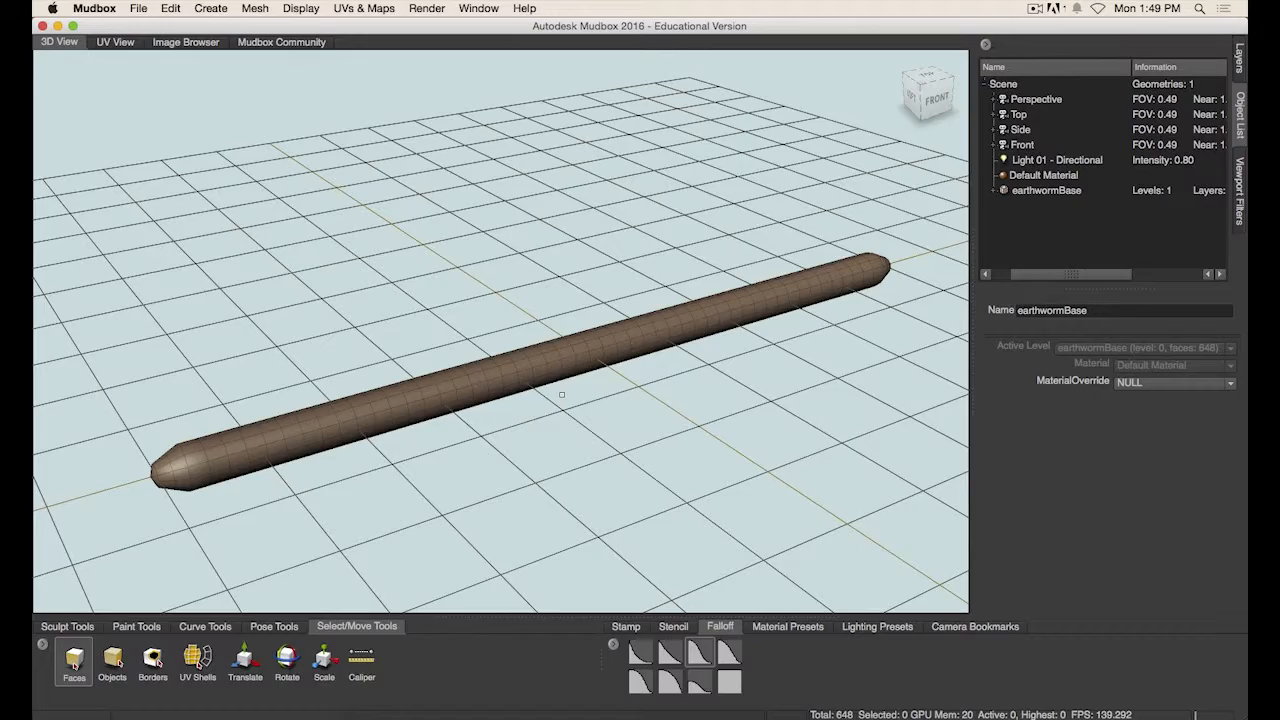
- Switch to the earthworm anatomy reference image to compare it with the mesh, then return to Mudbox
left_click_drag(600, 448, 685, 413, "alt")
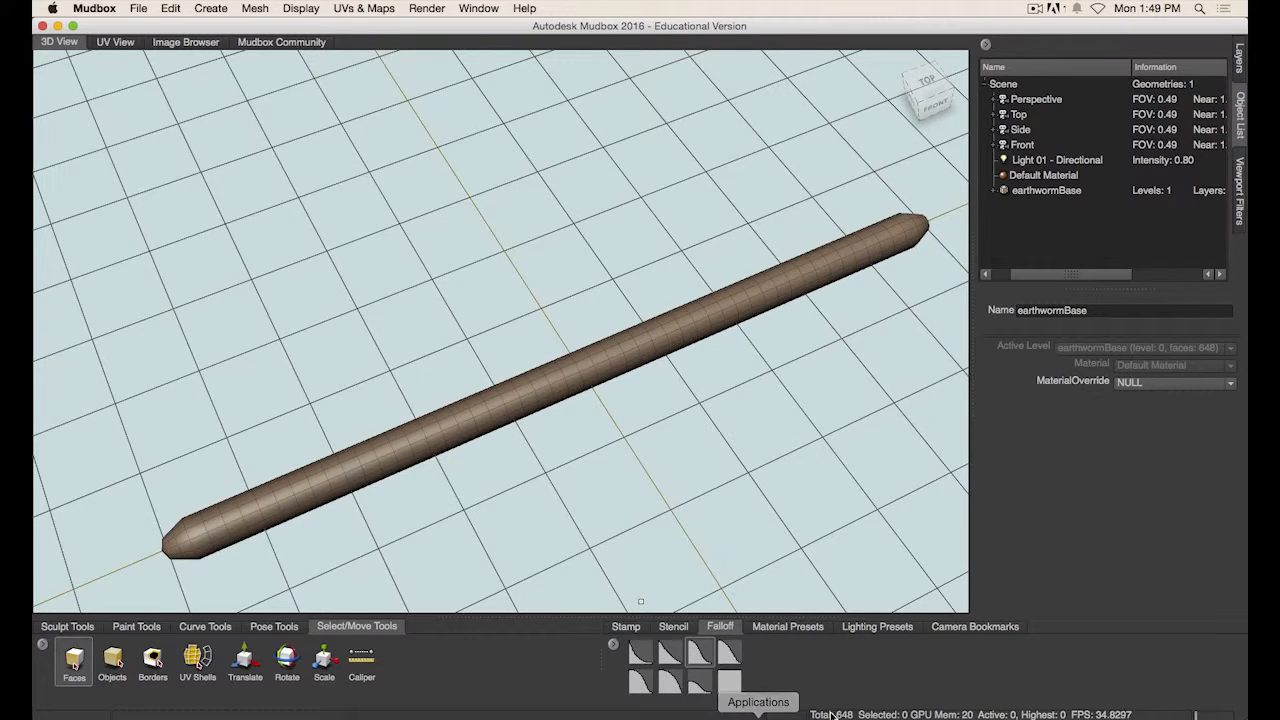
key("super+Tab")
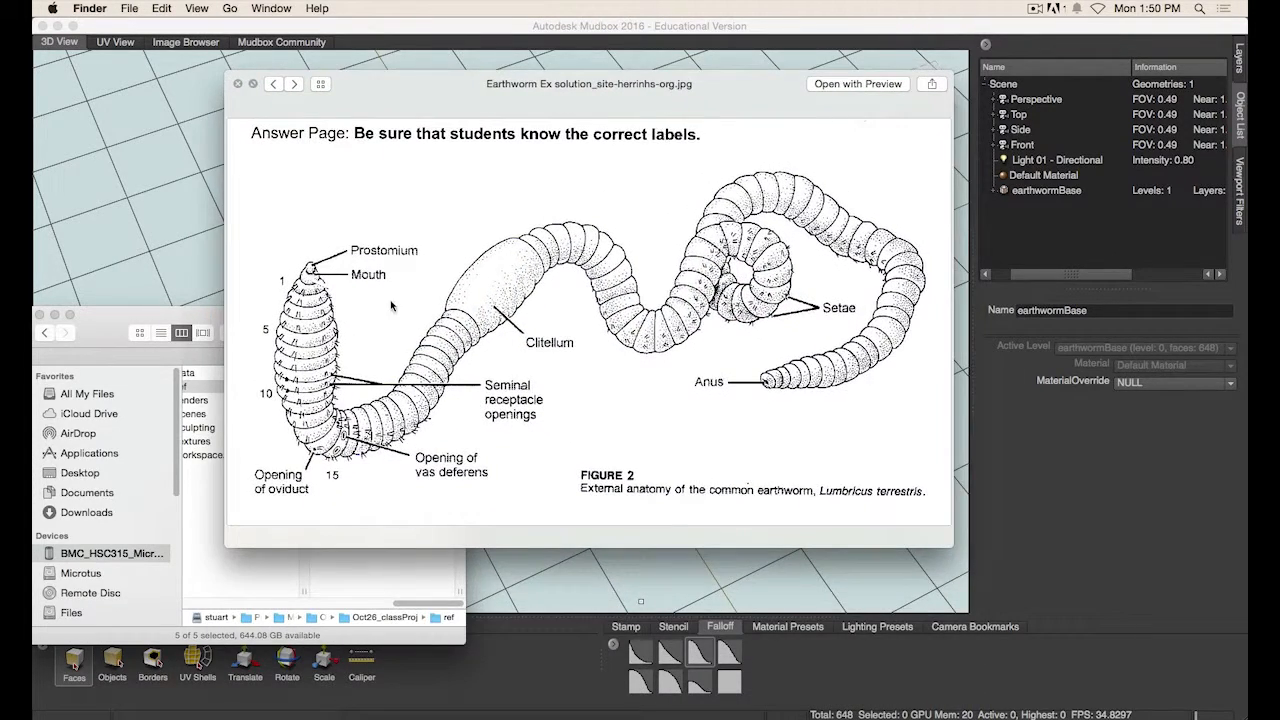
left_click(727, 26)
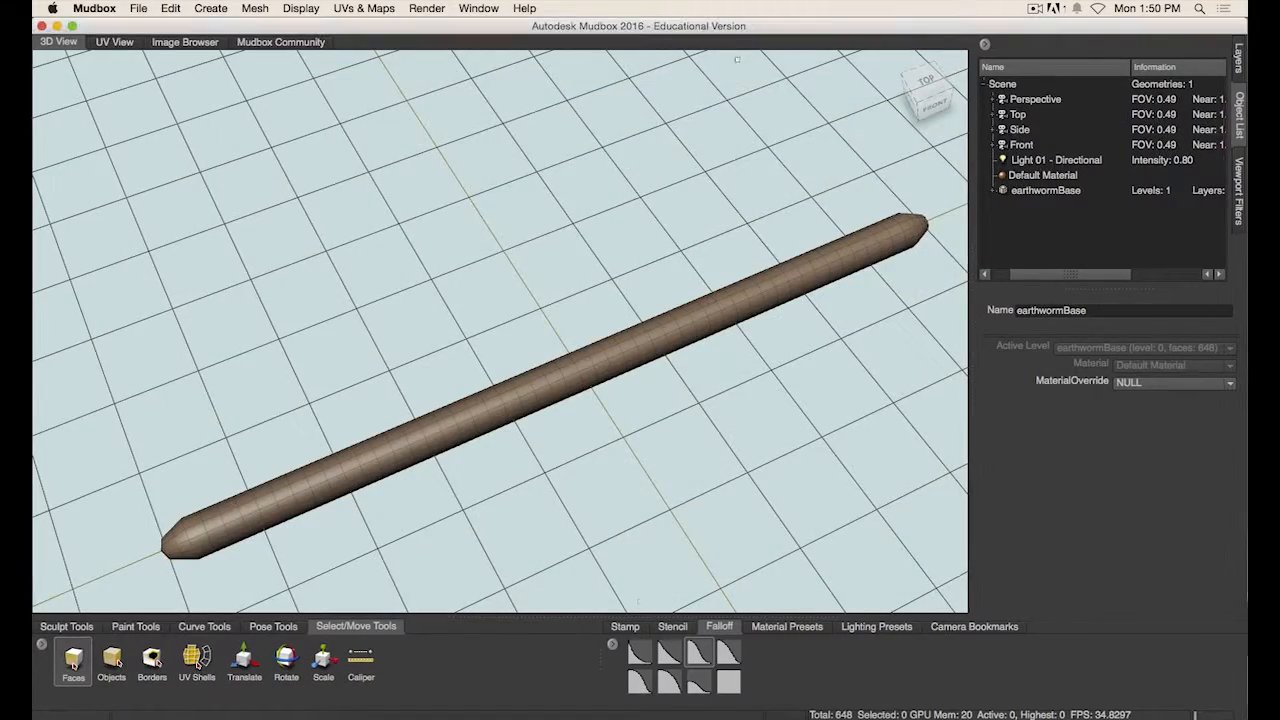
- Orbit and zoom in on the worm's tip and body from above
left_click_drag(599, 491, 805, 205, "alt")
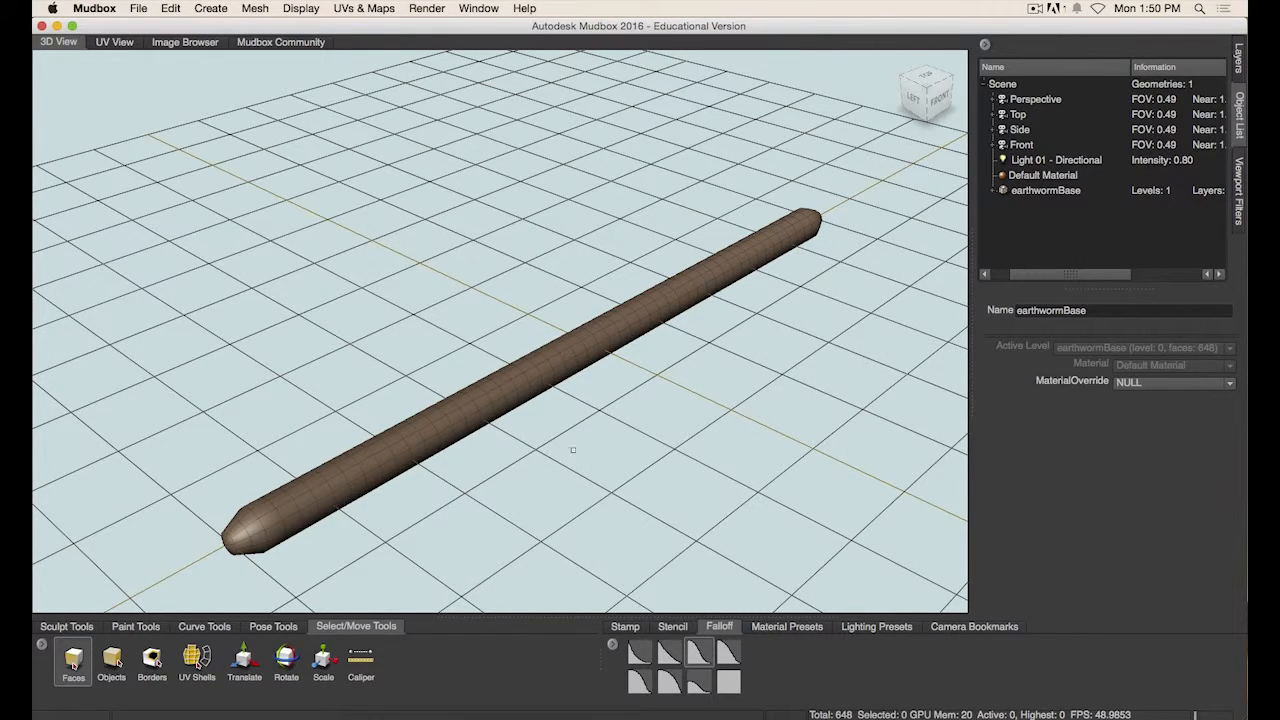
mouse_move(573, 450)
left_mouse_down("alt")
mouse_move(562, 447)
mouse_move(580, 440)
mouse_move(589, 407)
mouse_move(571, 434)
mouse_move(629, 287)
left_mouse_up("alt")
left_click_drag(606, 476, 573, 371, "alt")
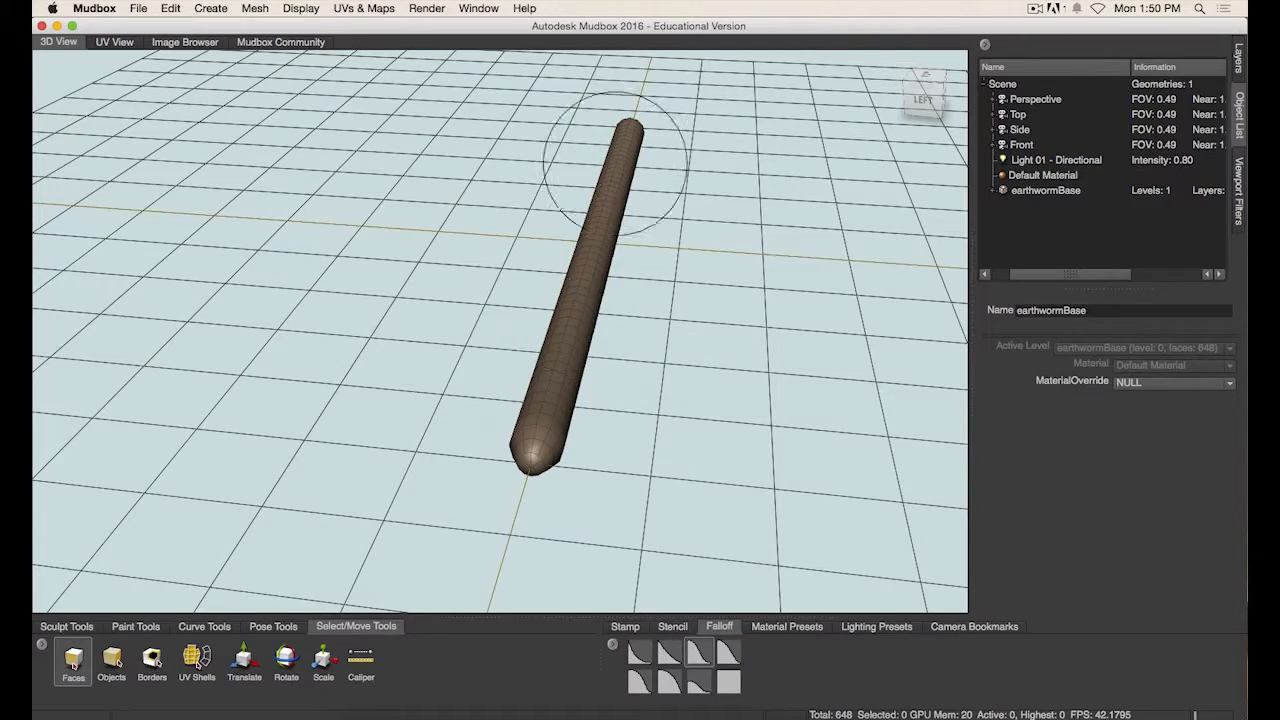
mouse_move(658, 390)
left_mouse_down("alt")
mouse_move(552, 398)
mouse_move(523, 383)
mouse_move(642, 380)
mouse_move(436, 490)
left_mouse_up("alt")
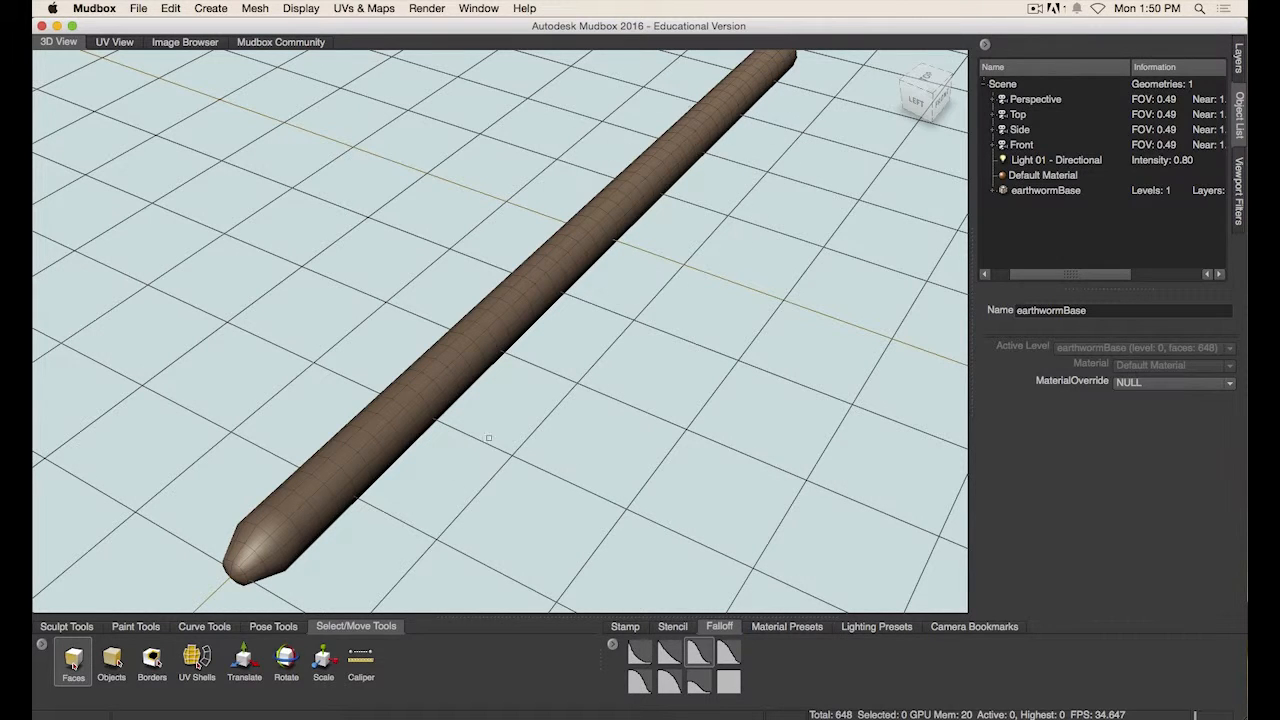
left_click_drag(474, 481, 134, 600, "alt")
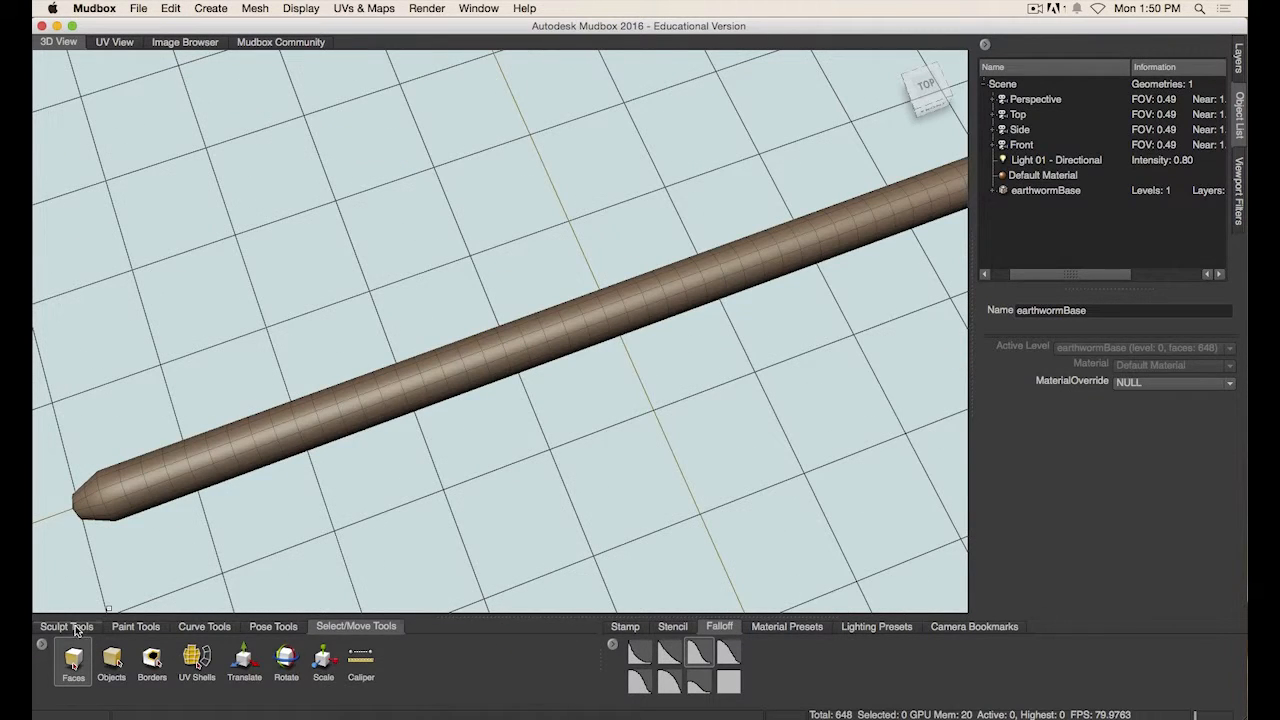
- Choose the Sculpt brush and set its Mirror option to LocalZ
left_click(66, 626)
left_click(73, 660)
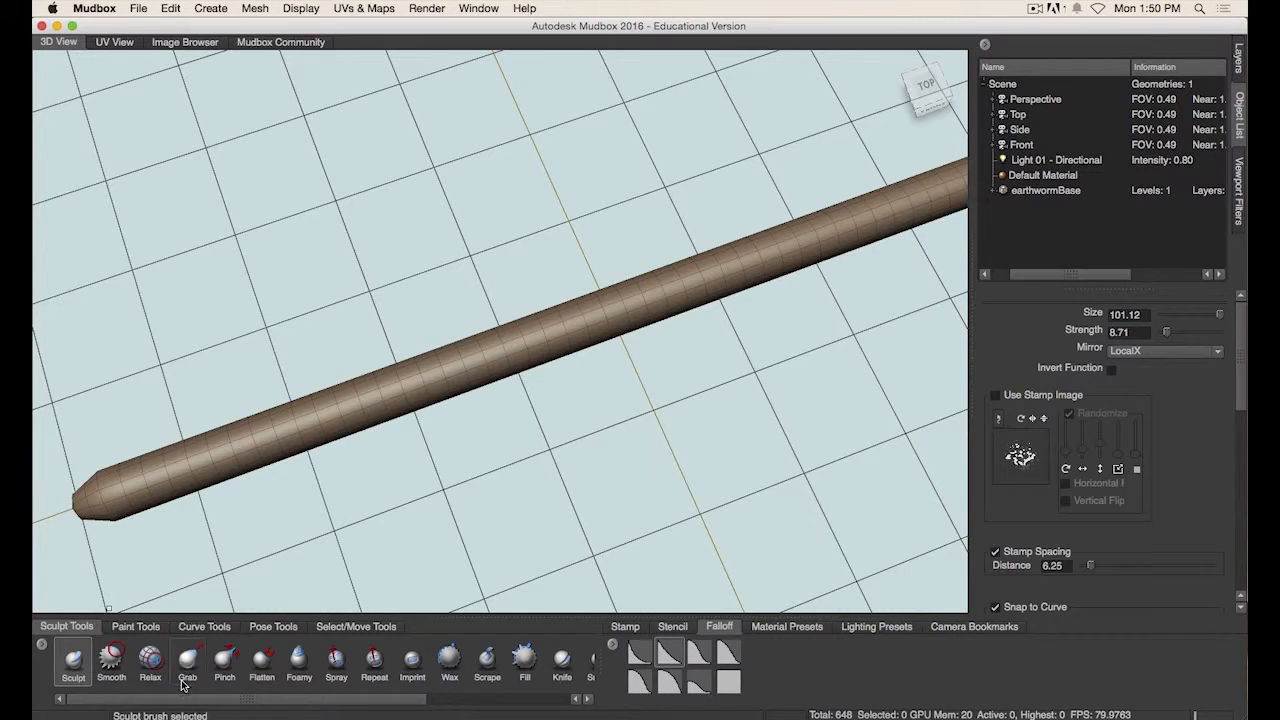
left_click(1133, 352)
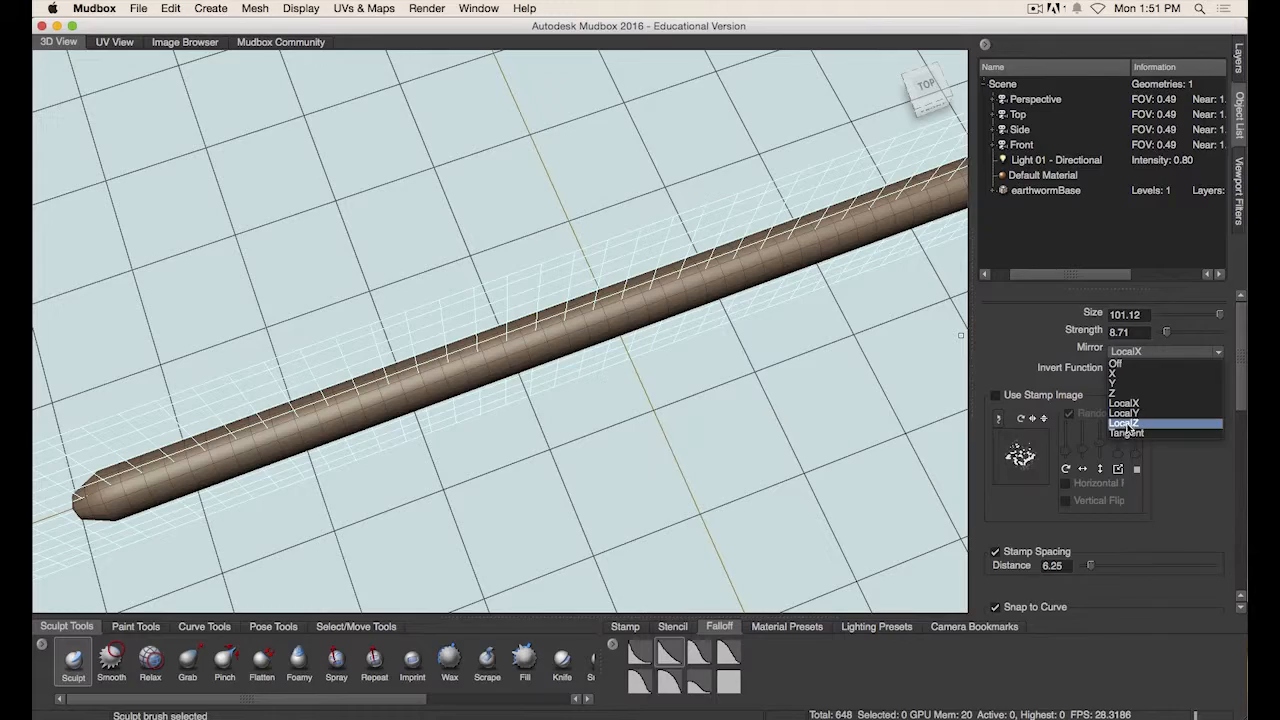
left_click(1127, 424)
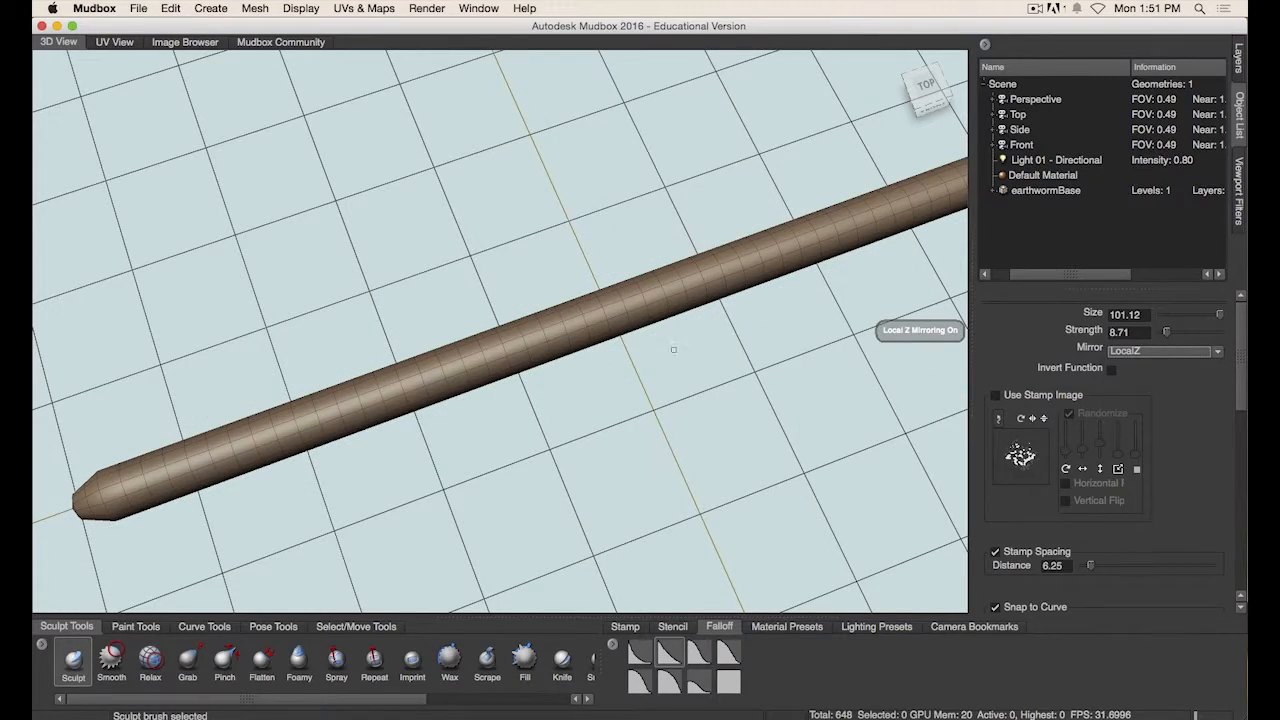
- Orbit and zoom around the worm to inspect its surface before sculpting
middle_click_drag(762, 356, 618, 384, "alt")
right_click_drag(704, 360, 651, 346, "alt")
mouse_move(568, 418)
left_mouse_down("alt")
mouse_move(591, 386)
mouse_move(699, 371)
left_mouse_up("alt")
mouse_move(574, 340)
left_mouse_down("alt")
mouse_move(614, 323)
mouse_move(552, 353)
mouse_move(620, 418)
mouse_move(586, 395)
mouse_move(491, 386)
left_mouse_up("alt")
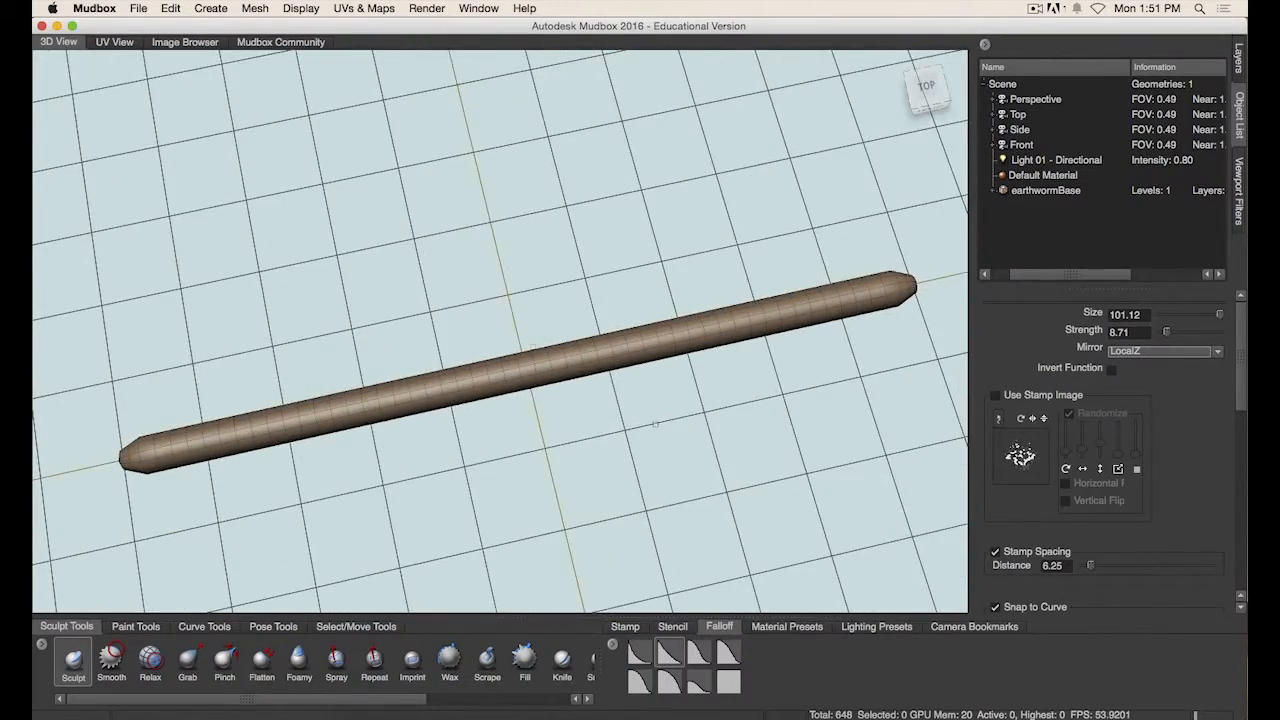
left_click_drag(607, 436, 607, 376, "alt")
right_click_drag(607, 376, 565, 420, "alt")
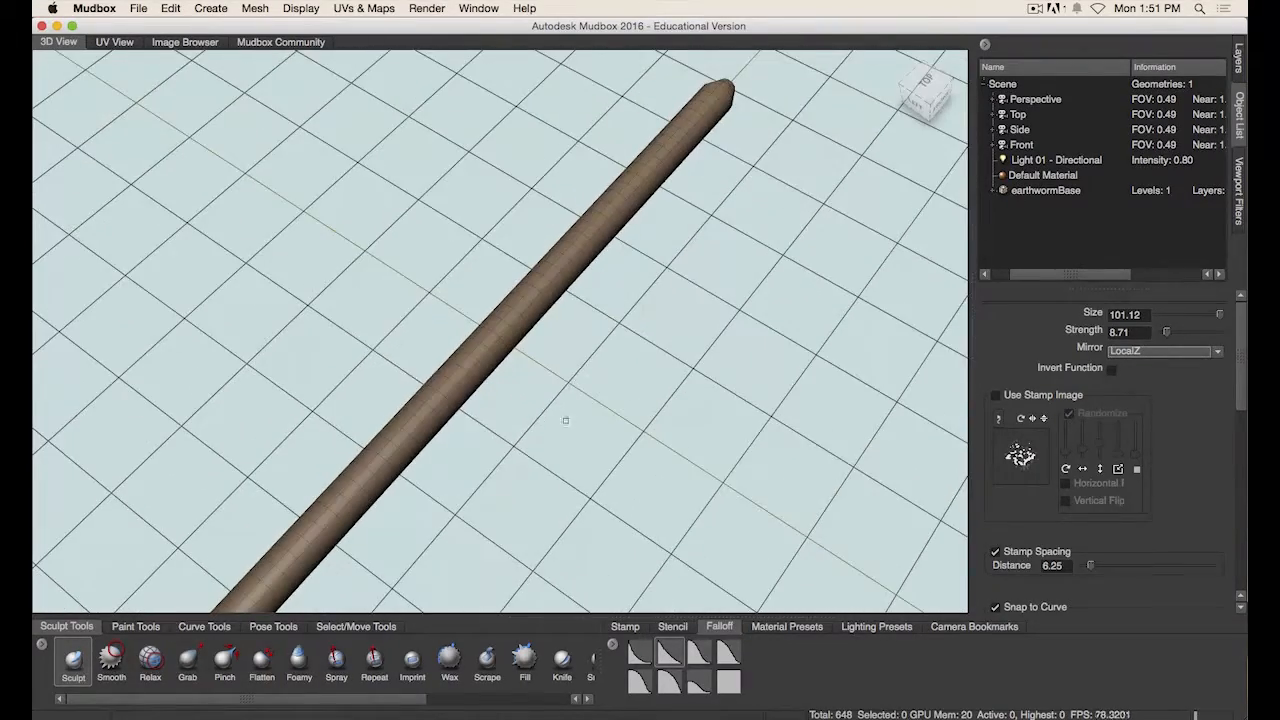
mouse_move(429, 414)
left_mouse_down("alt")
mouse_move(671, 343)
mouse_move(546, 343)
mouse_move(556, 382)
mouse_move(503, 434)
mouse_move(529, 446)
mouse_move(519, 455)
mouse_move(560, 457)
mouse_move(660, 363)
mouse_move(504, 459)
left_mouse_up("alt")
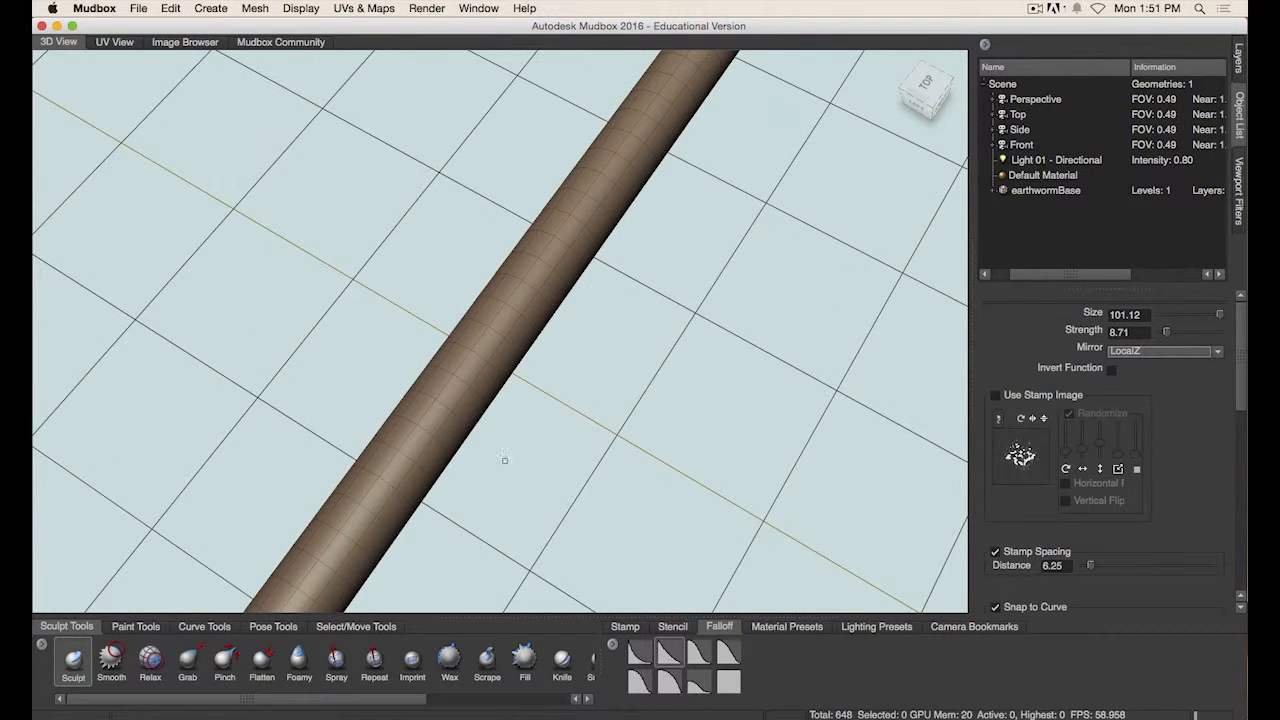
- Choose the Faces selection tool and shrink its brush size to about 13
left_click(357, 626)
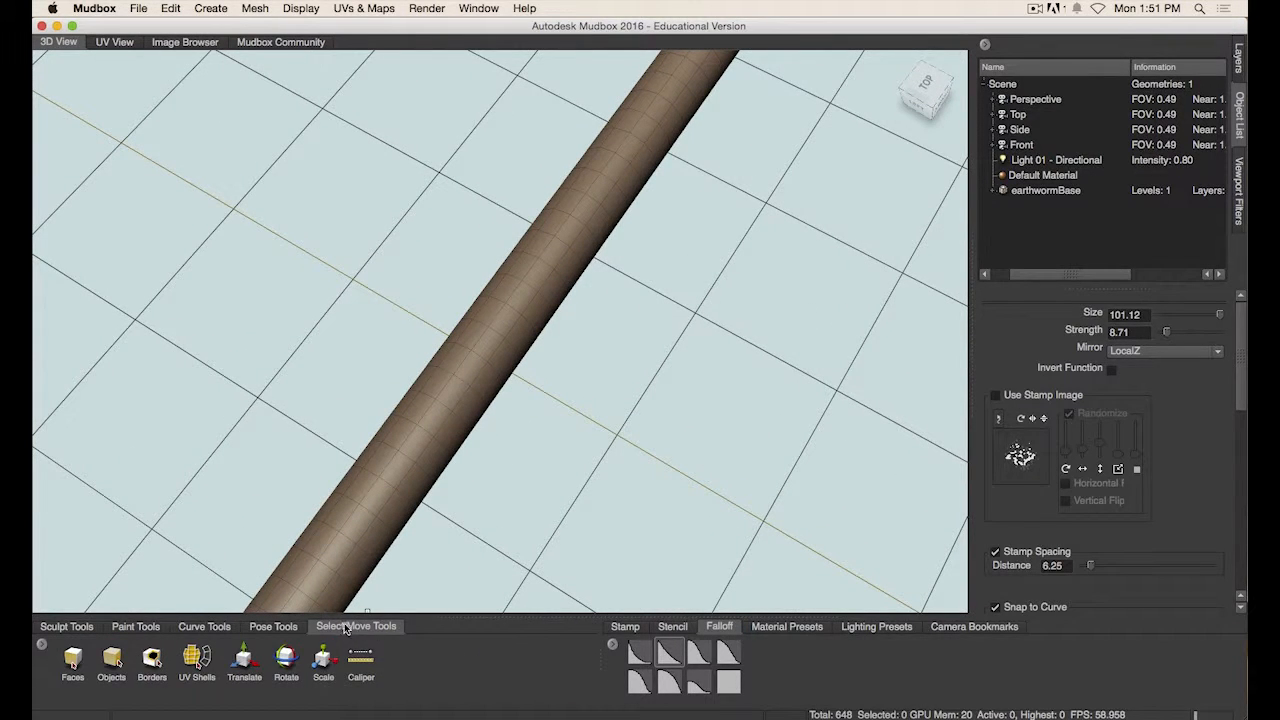
left_click(74, 660)
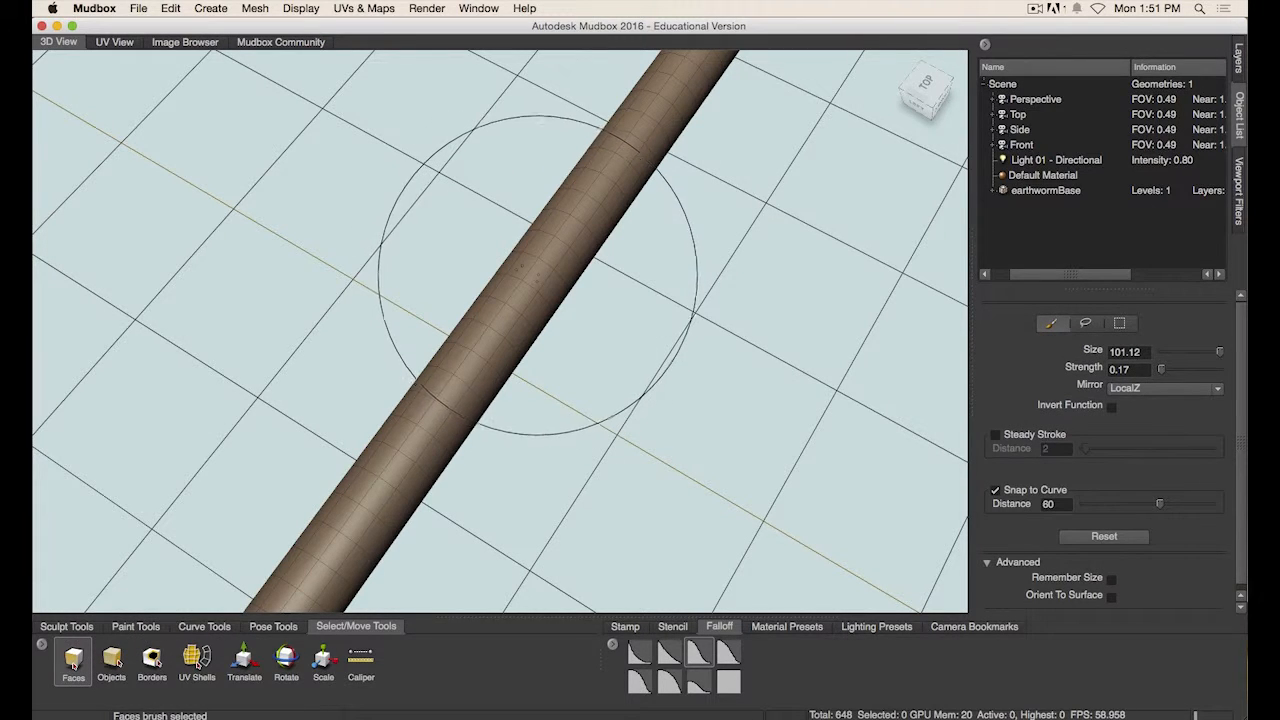
key("b")
mouse_move(535, 270)
left_mouse_down()
mouse_move(394, 270)
mouse_move(419, 262)
left_mouse_up()
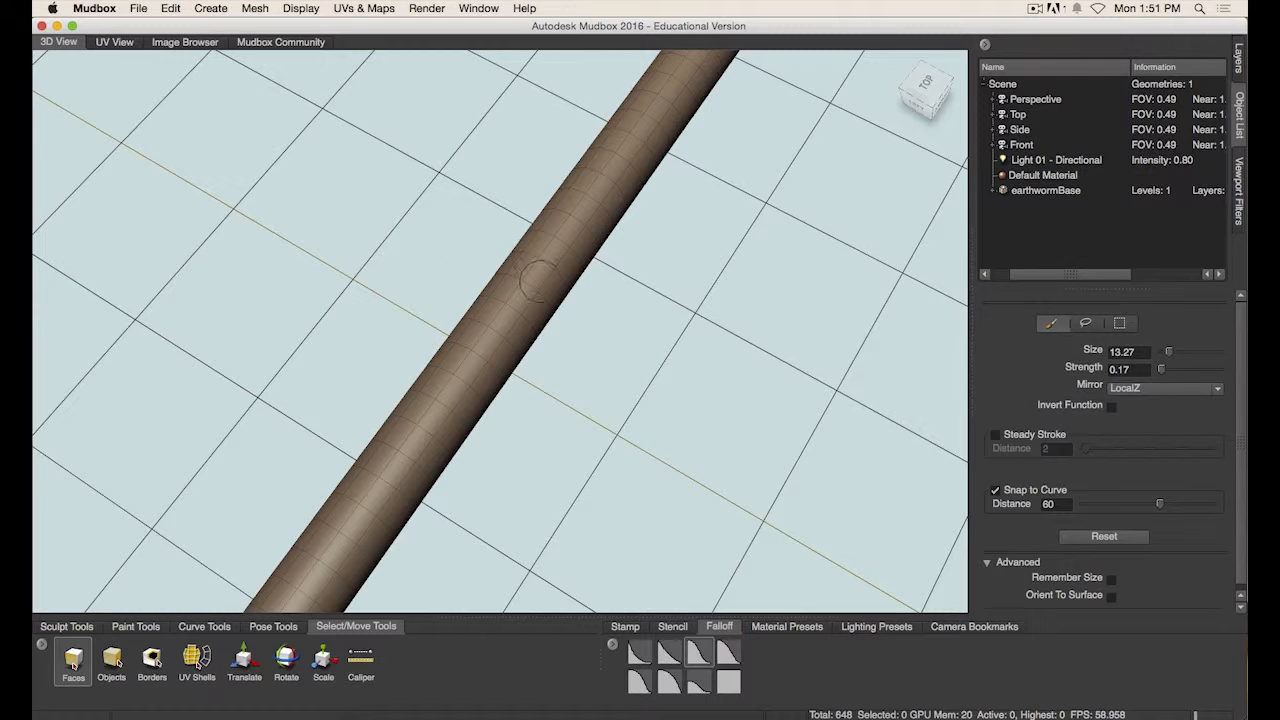
- Try selecting a couple of faces on the worm's body, then clear the selection
left_click_drag(533, 272, 552, 303)
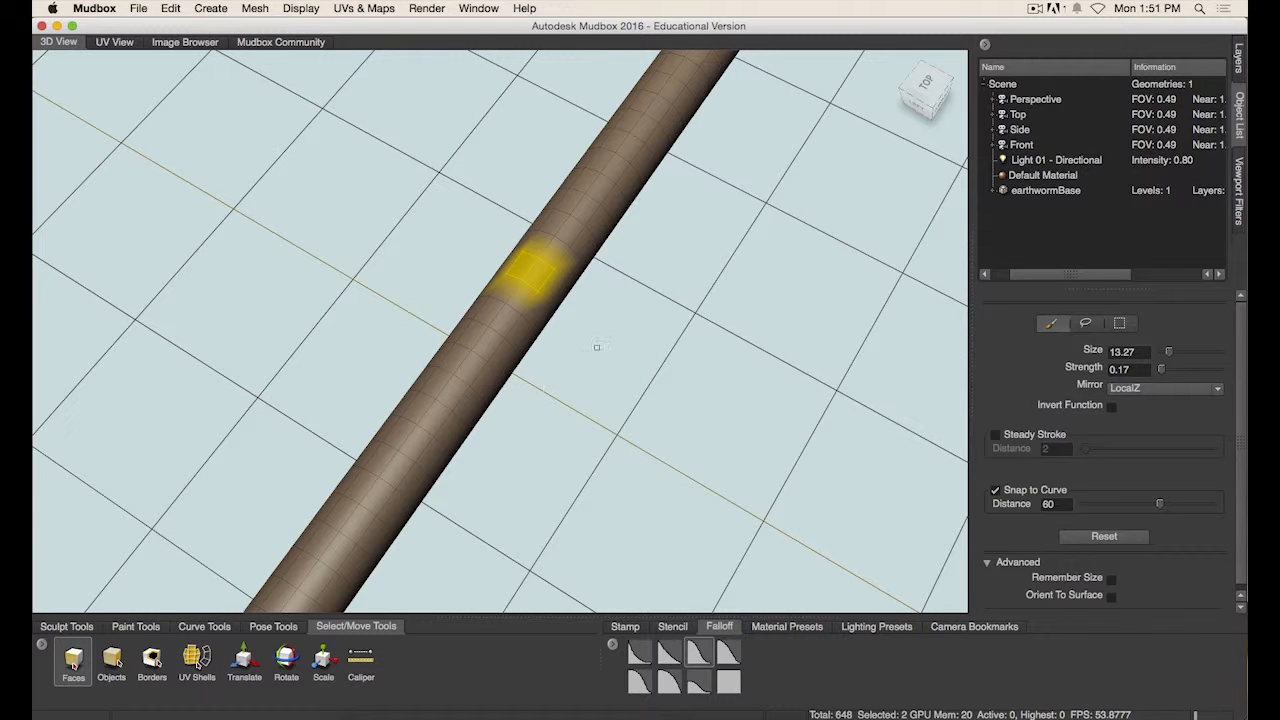
left_click_drag(596, 347, 780, 340, "alt")
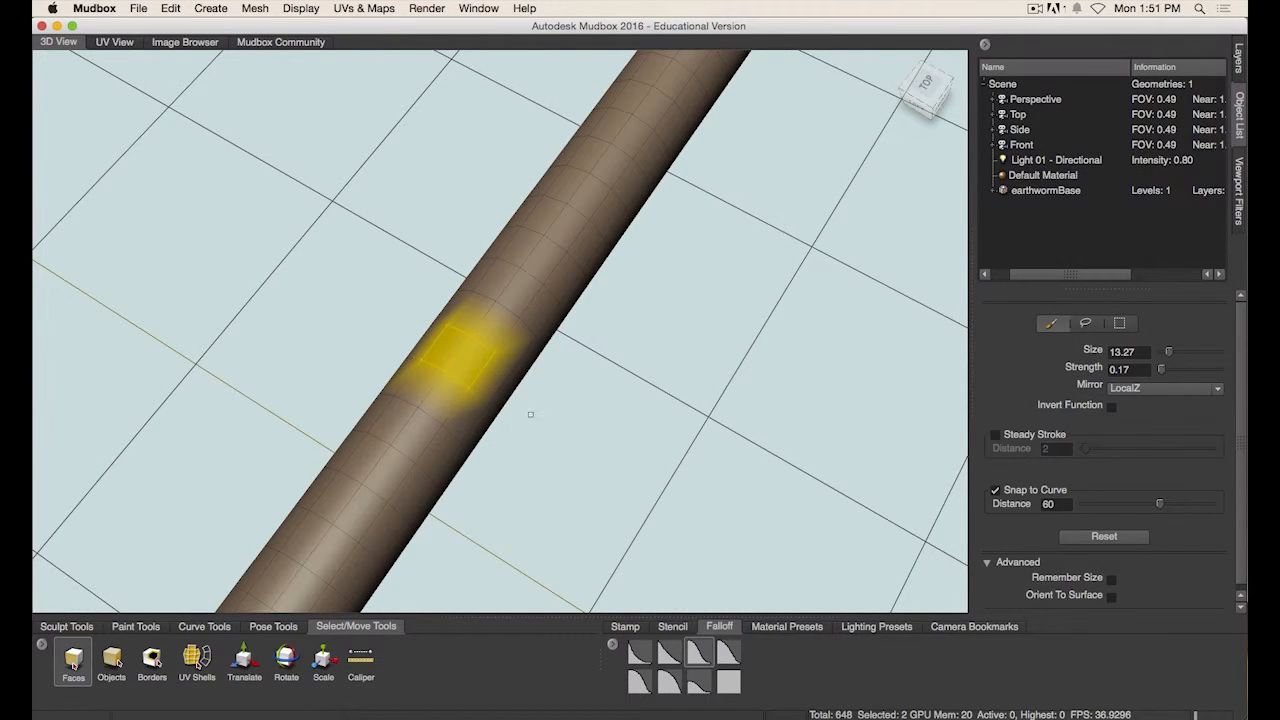
key("d")
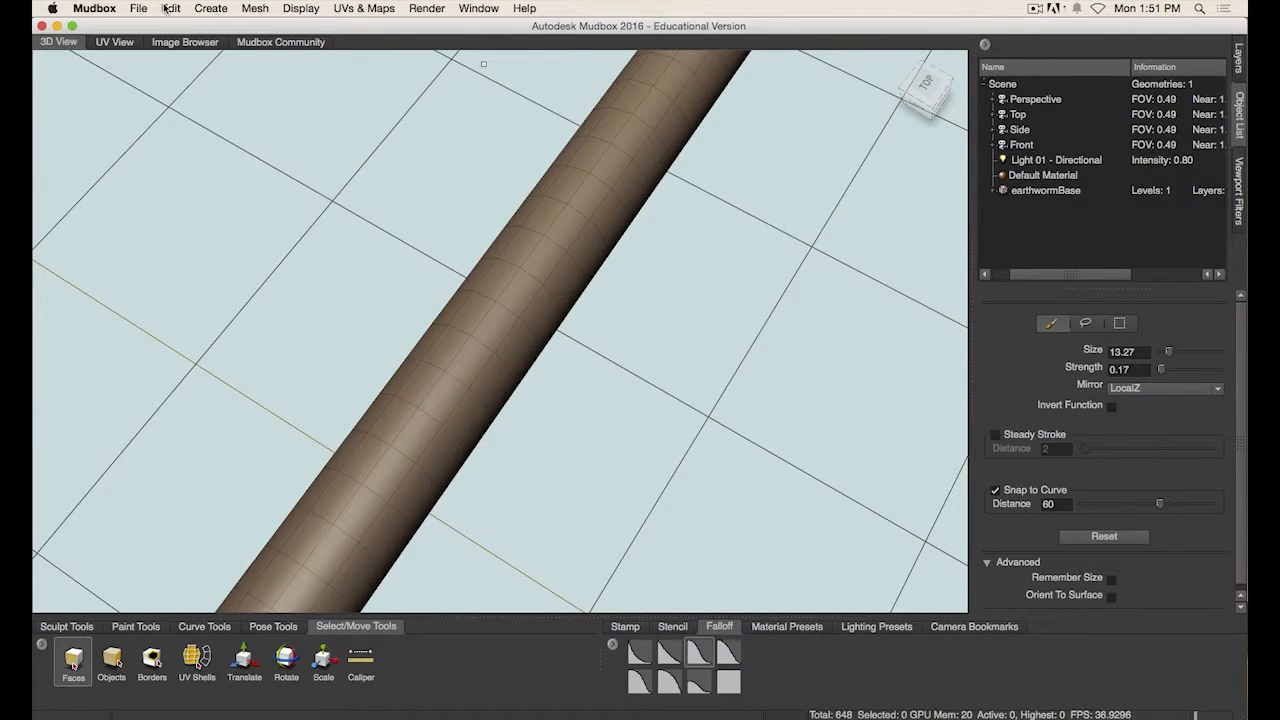
- Open the Preferences and set the Render options' Render Selected to By Face
left_click(100, 9)
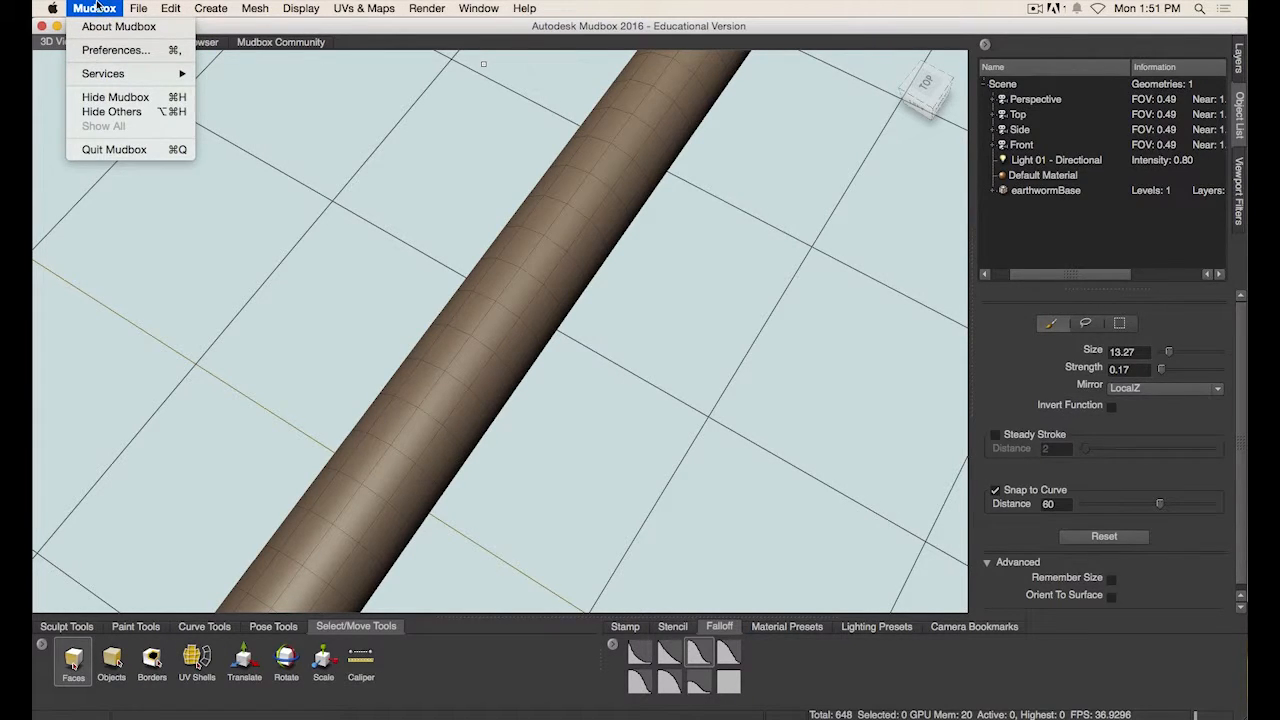
left_click(112, 50)
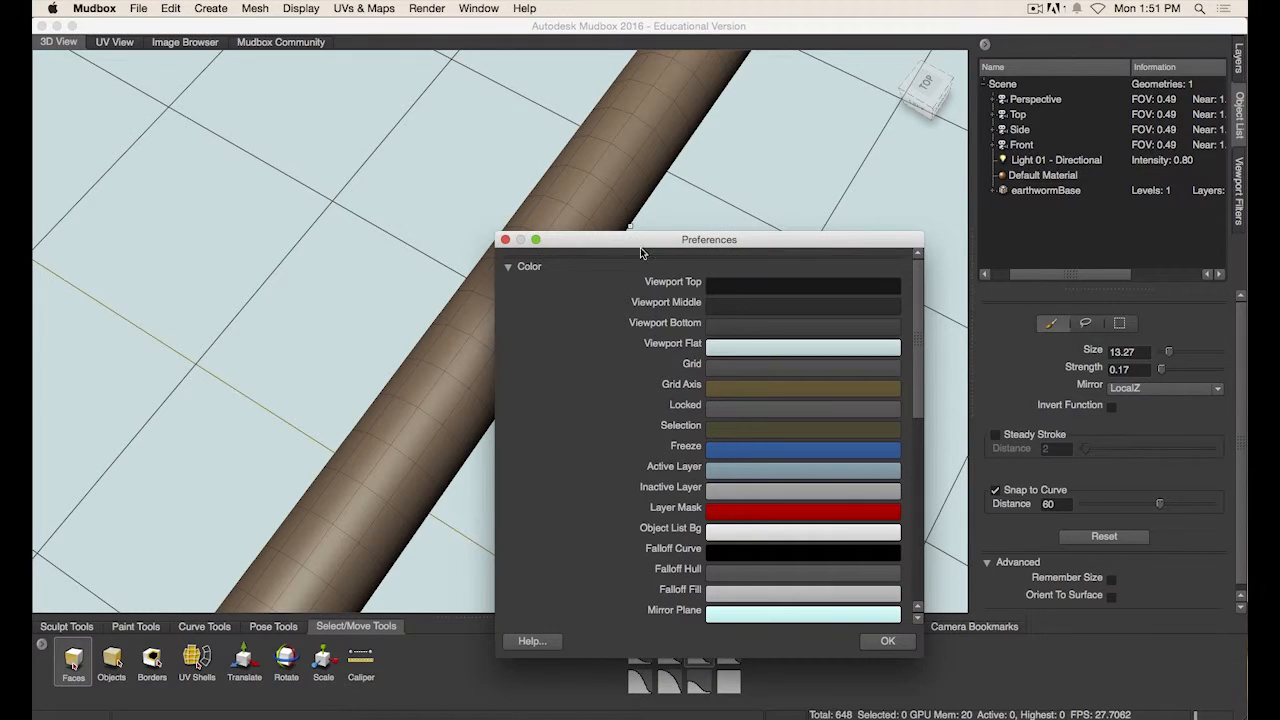
left_click(539, 272)
left_click_drag(590, 237, 735, 102)
left_click(566, 197)
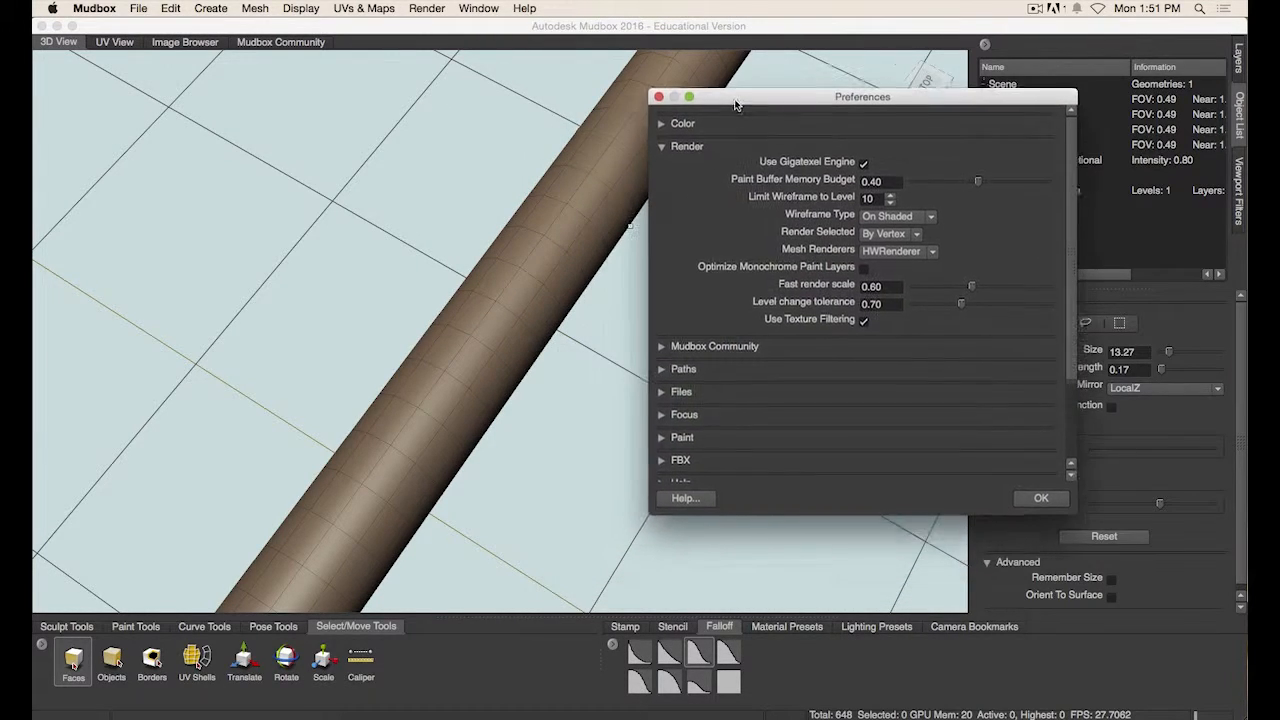
left_click(896, 236)
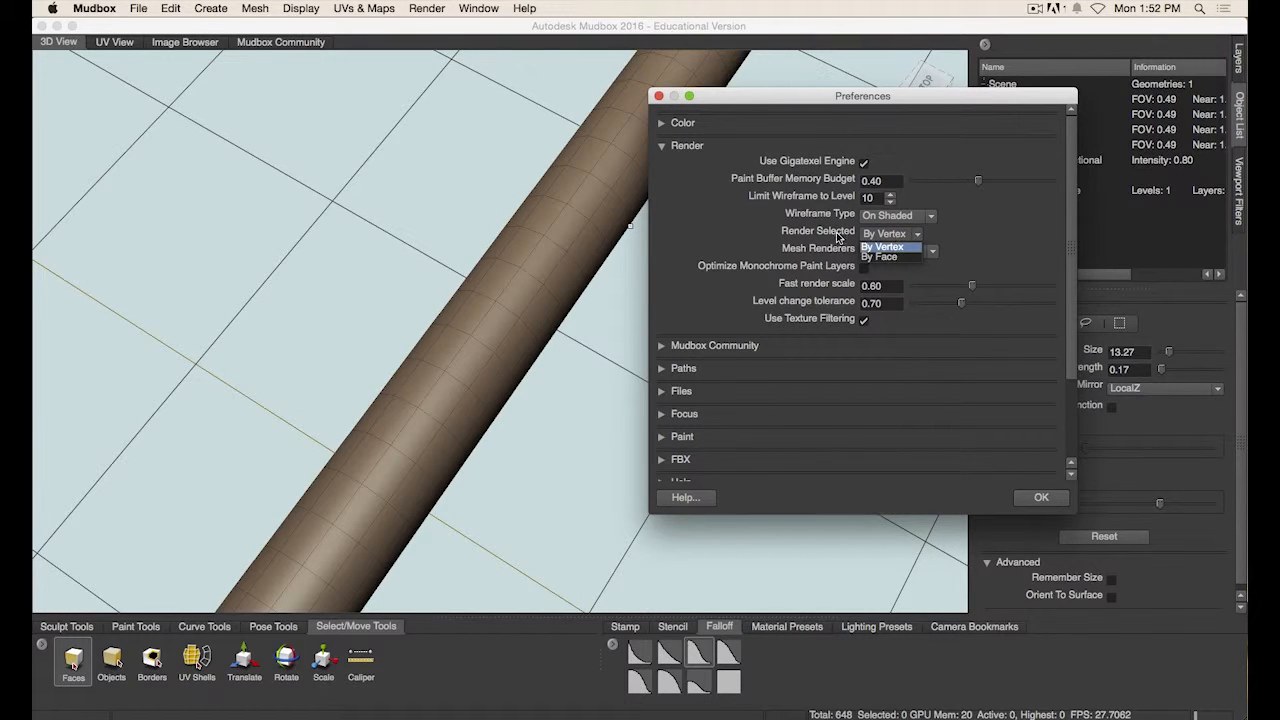
left_click(915, 272)
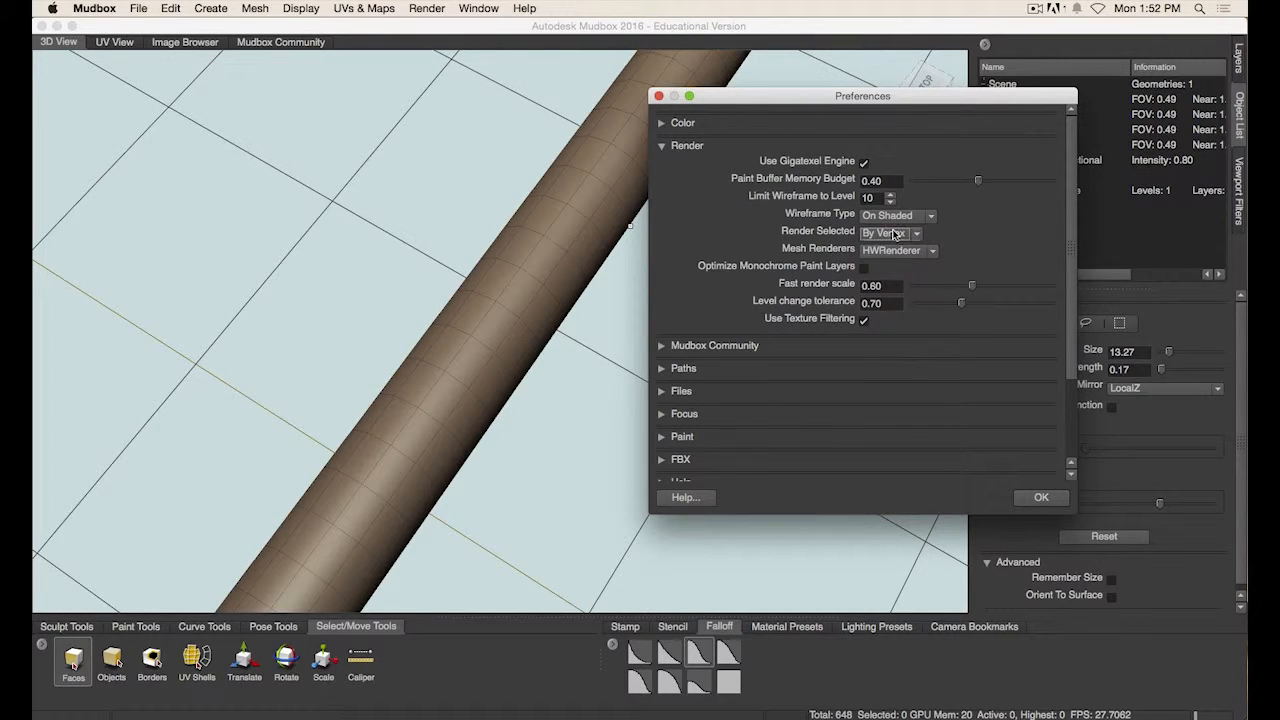
left_click(896, 235)
left_click(896, 259)
left_click_drag(889, 95, 888, 96)
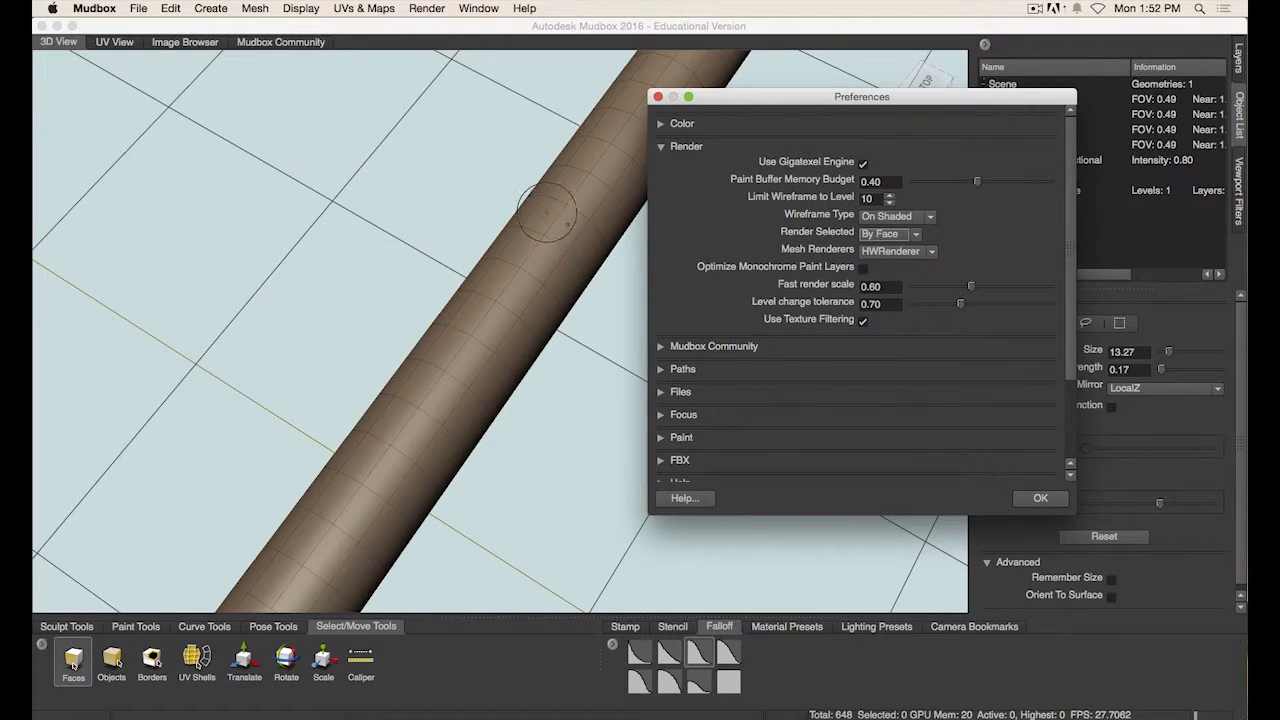
- Select two faces on top of the worm's body to preview the face highlighting
left_click(553, 221)
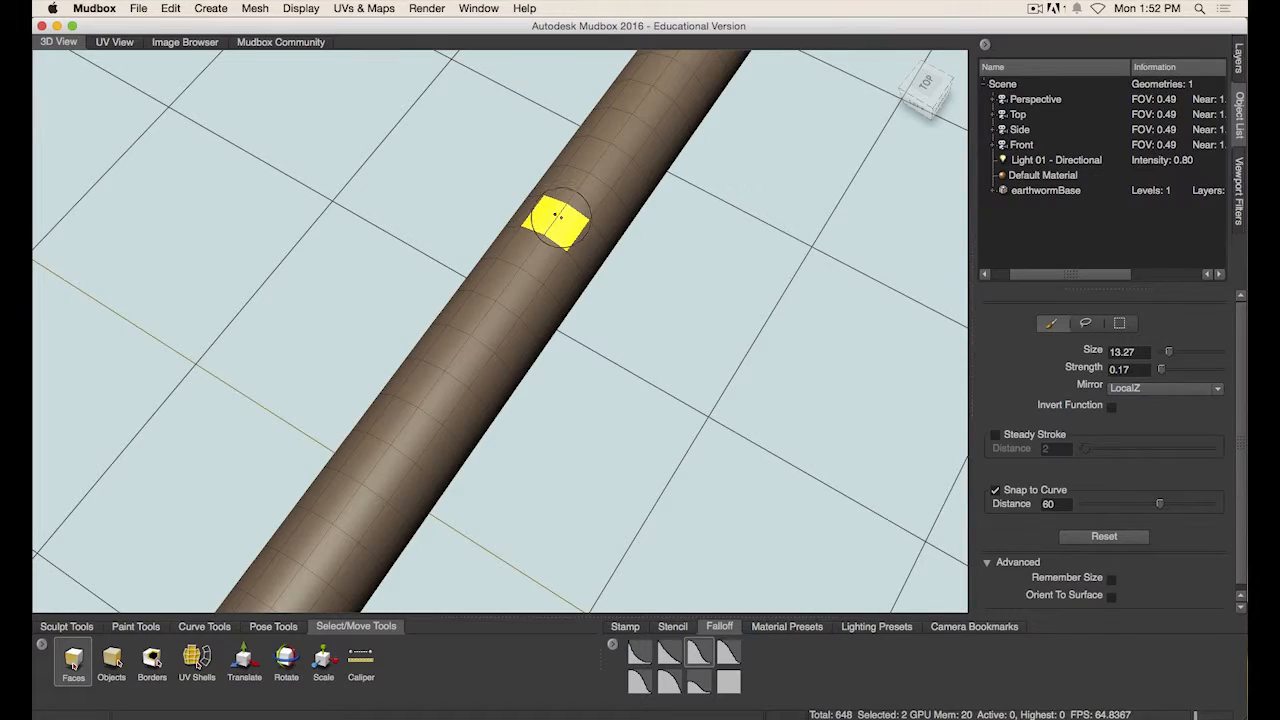
left_click_drag(604, 262, 633, 260, "alt")
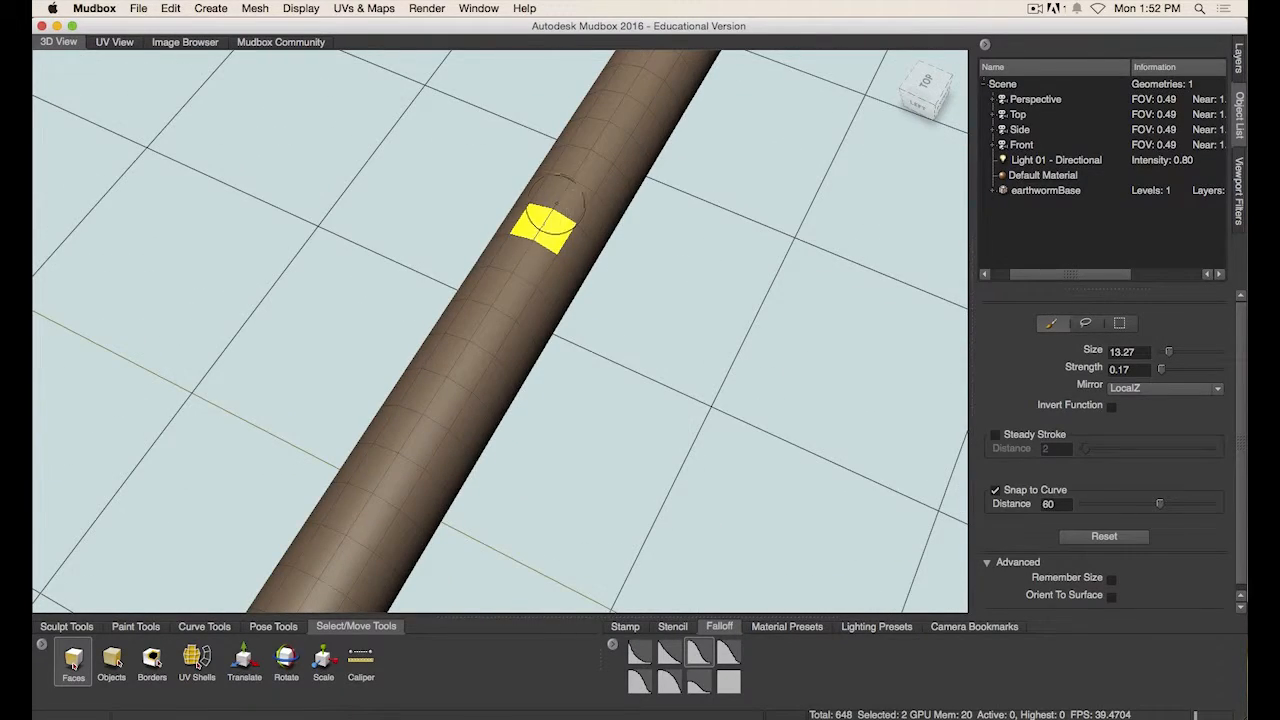
left_click_drag(520, 260, 636, 341, "alt")
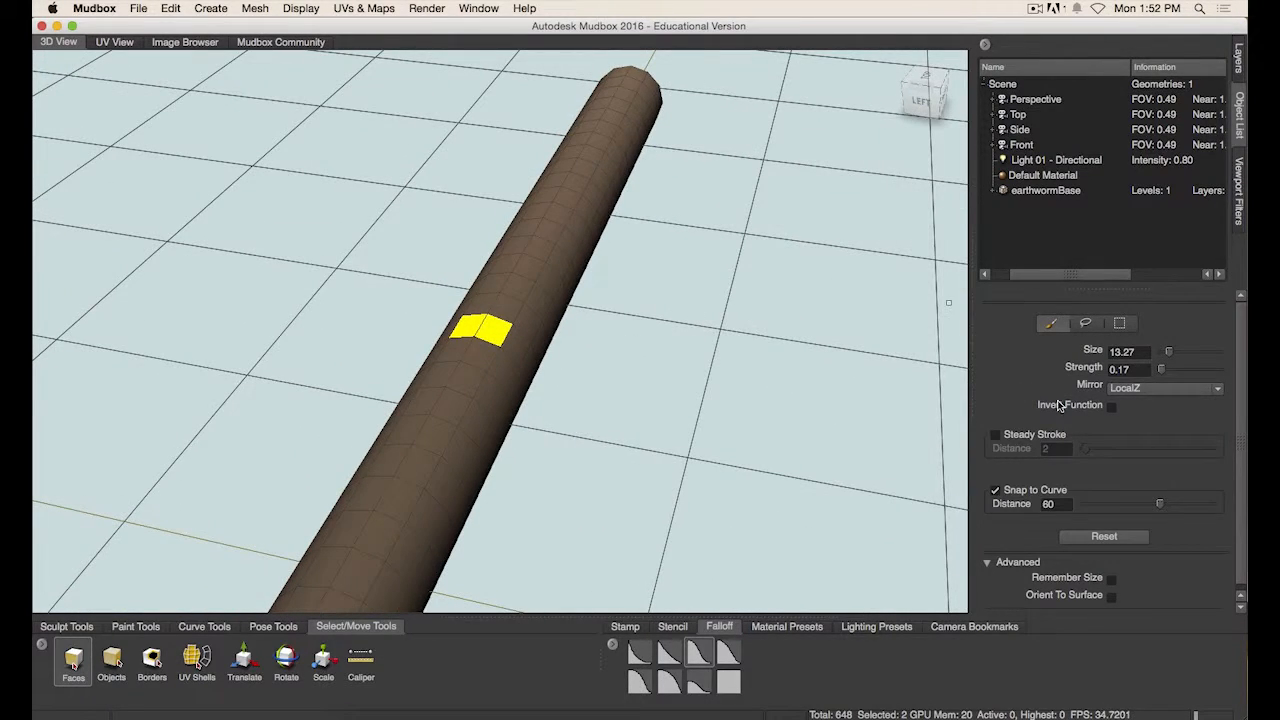
- Turn the selection brush's Mirror option Off and clear the face selection
left_click(1160, 388)
left_click(1130, 405)
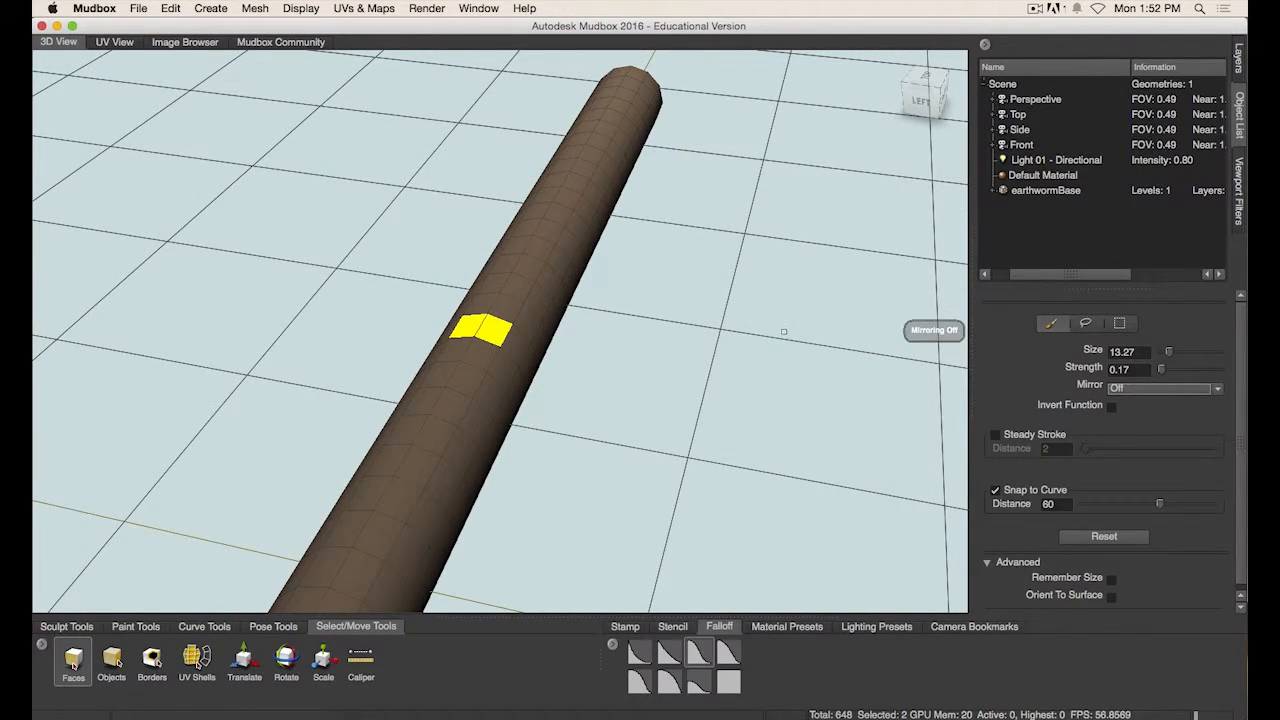
left_click(779, 337)
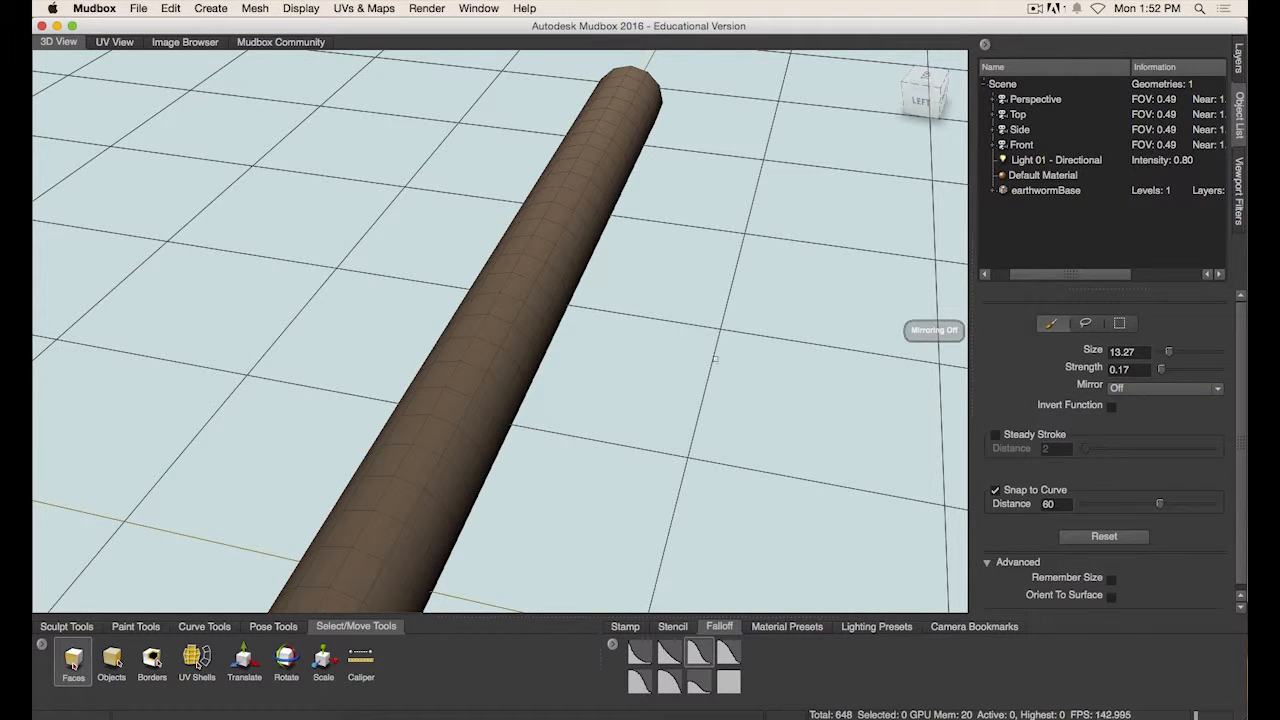
- Select two adjacent faces on the upper middle of the worm's body
left_click_drag(715, 358, 646, 397, "alt")
middle_click_drag(606, 409, 723, 306, "alt")
left_click_drag(723, 306, 628, 417, "alt")
double_click(514, 346)
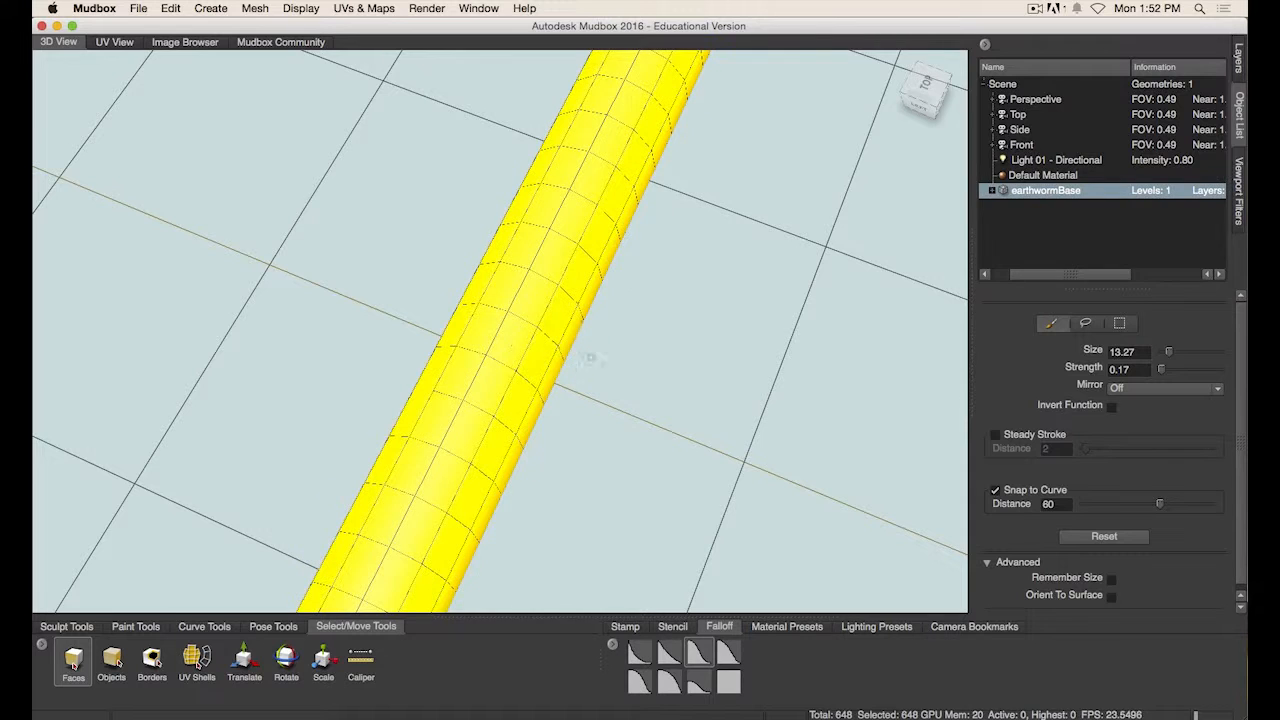
left_click(591, 358)
left_click(514, 346)
left_click(487, 332)
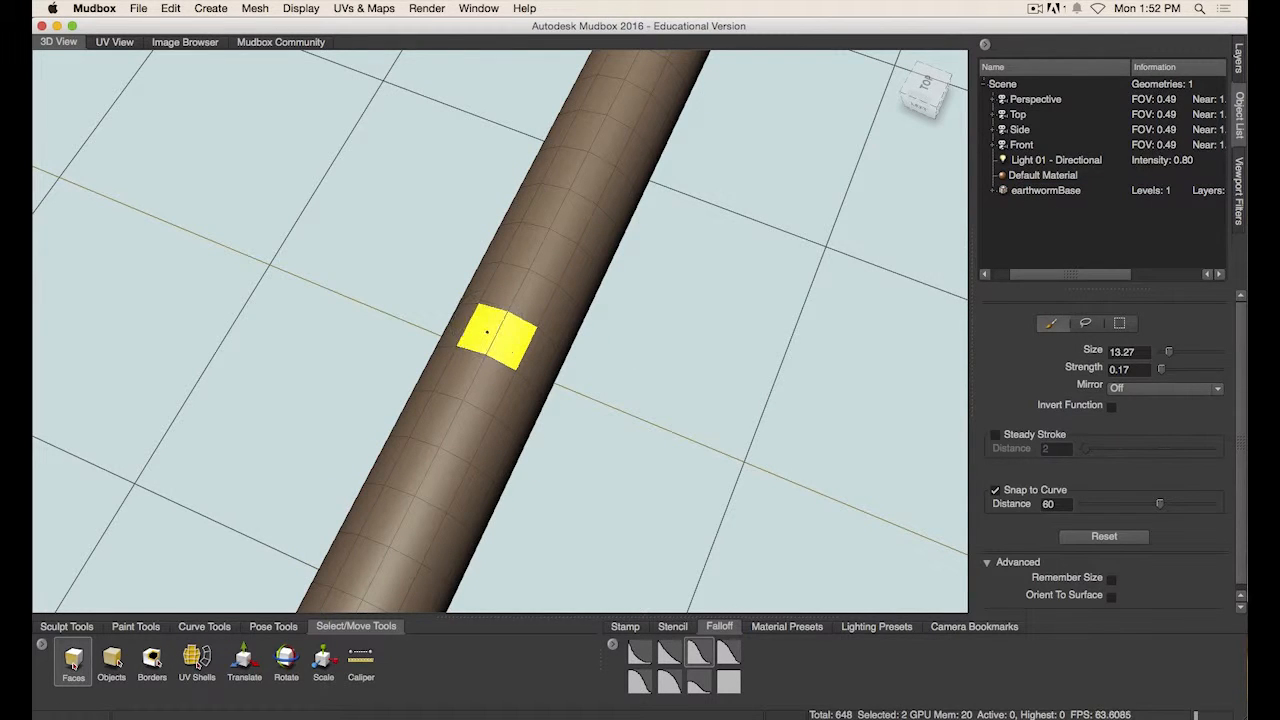
- Set the topological axis from the two selected faces
left_click_drag(500, 386, 606, 323, "alt")
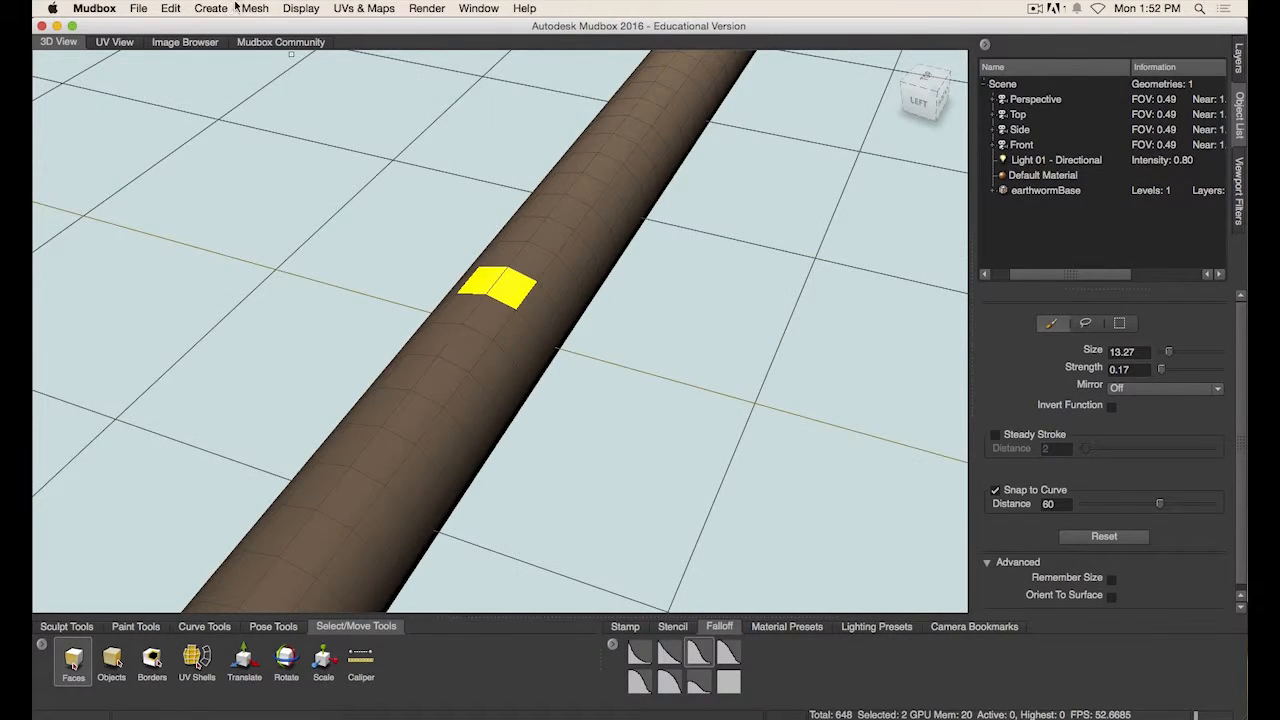
left_click(173, 8)
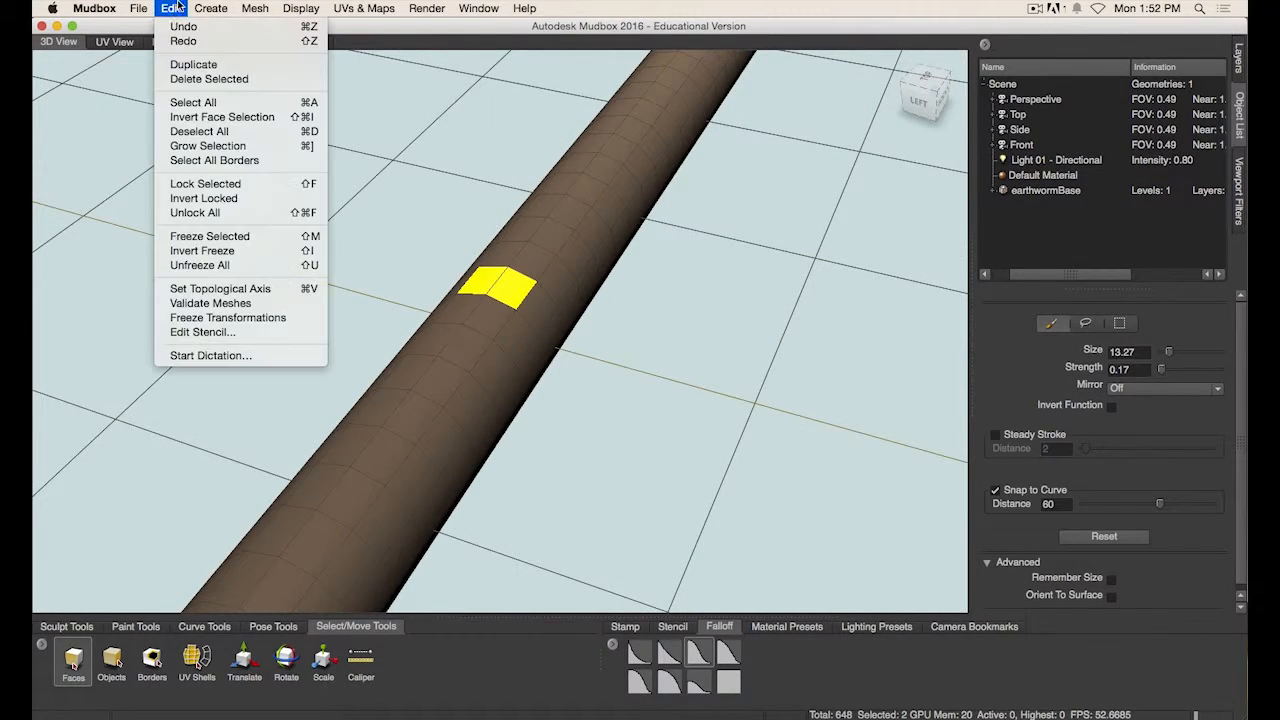
left_click(284, 291)
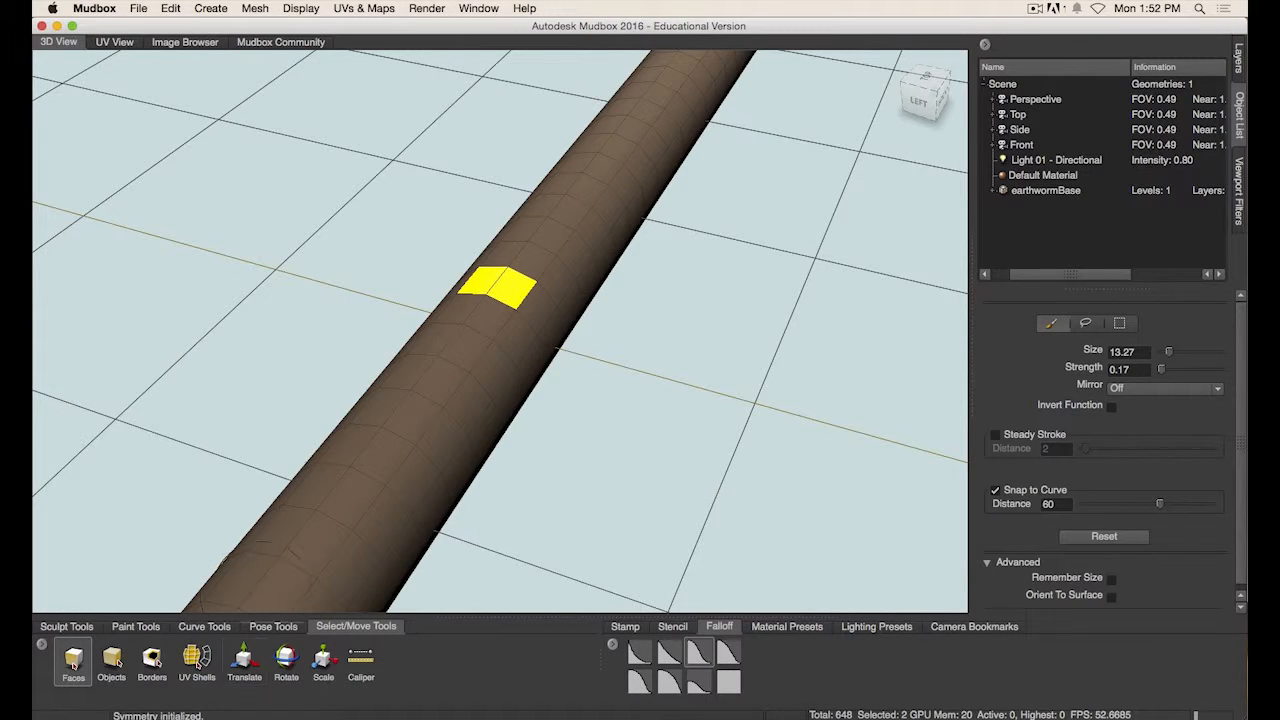
- Switch back to the Sculpt brush and set its Mirror option to LocalZ
right_click_drag(656, 308, 556, 318, "alt")
left_click_drag(550, 320, 588, 376, "alt")
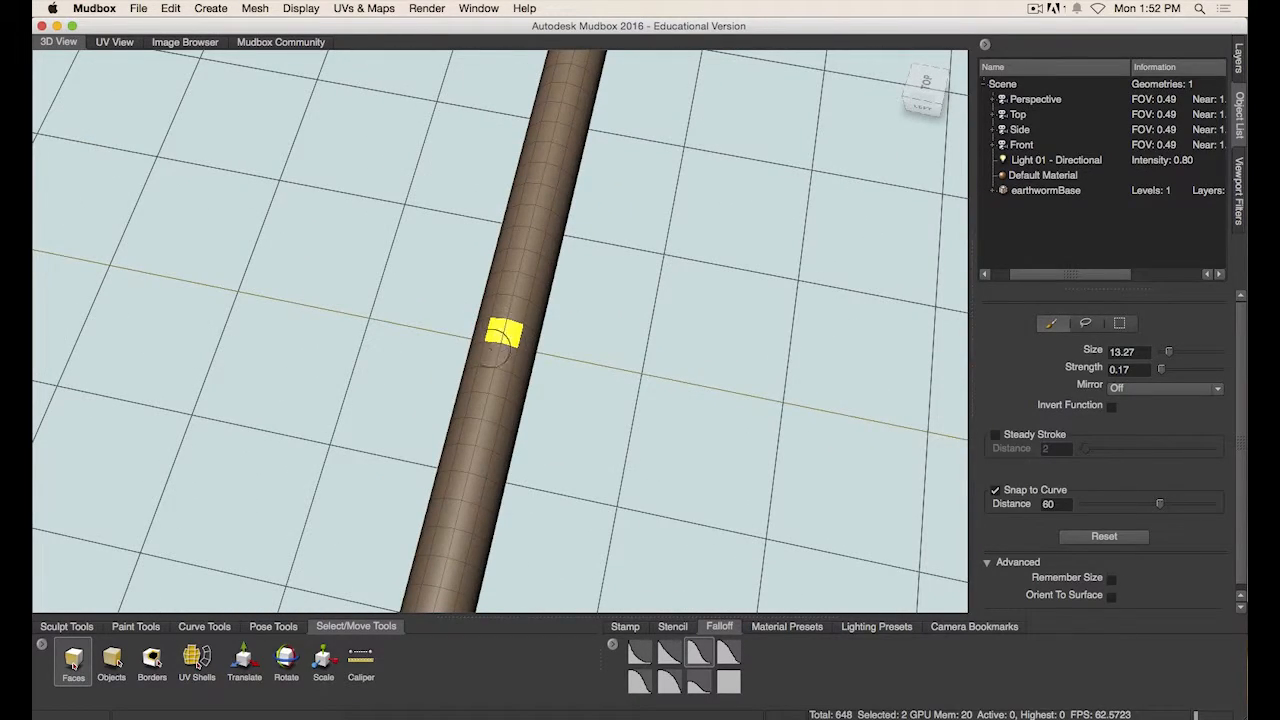
left_click_drag(478, 418, 557, 308, "alt")
left_click_drag(668, 318, 804, 296, "alt")
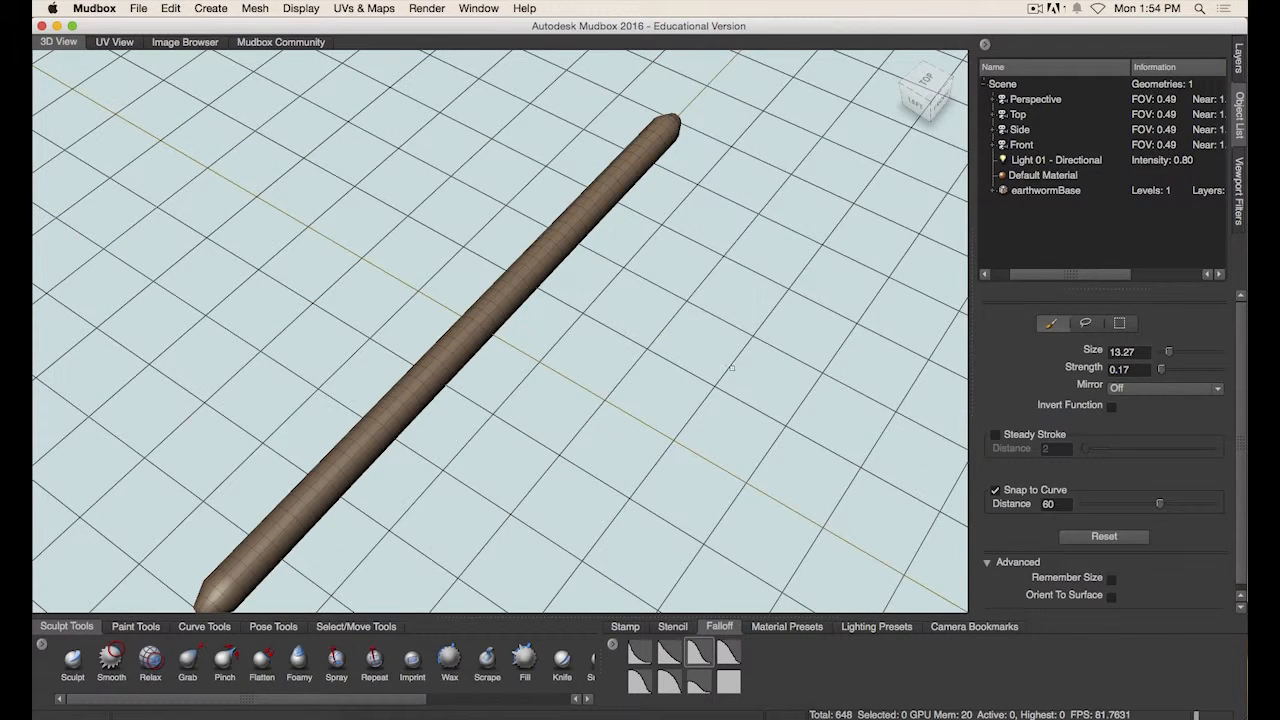
left_click(73, 659)
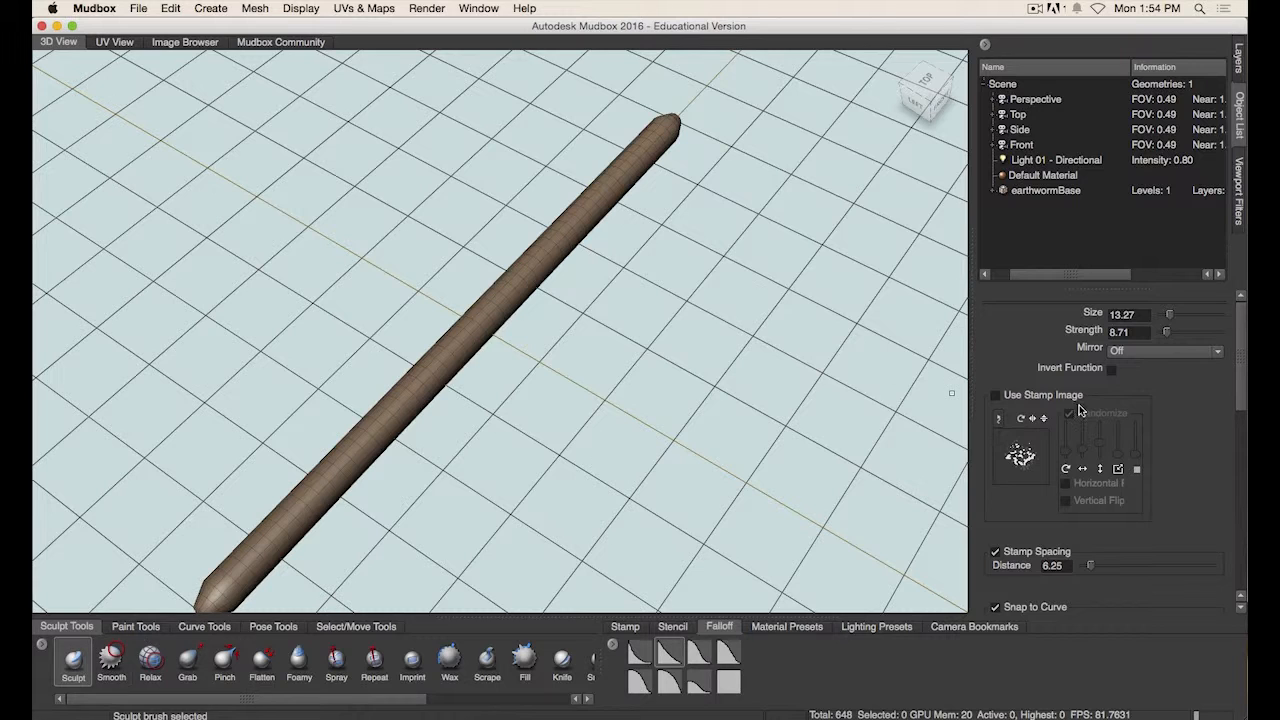
left_click(1134, 352)
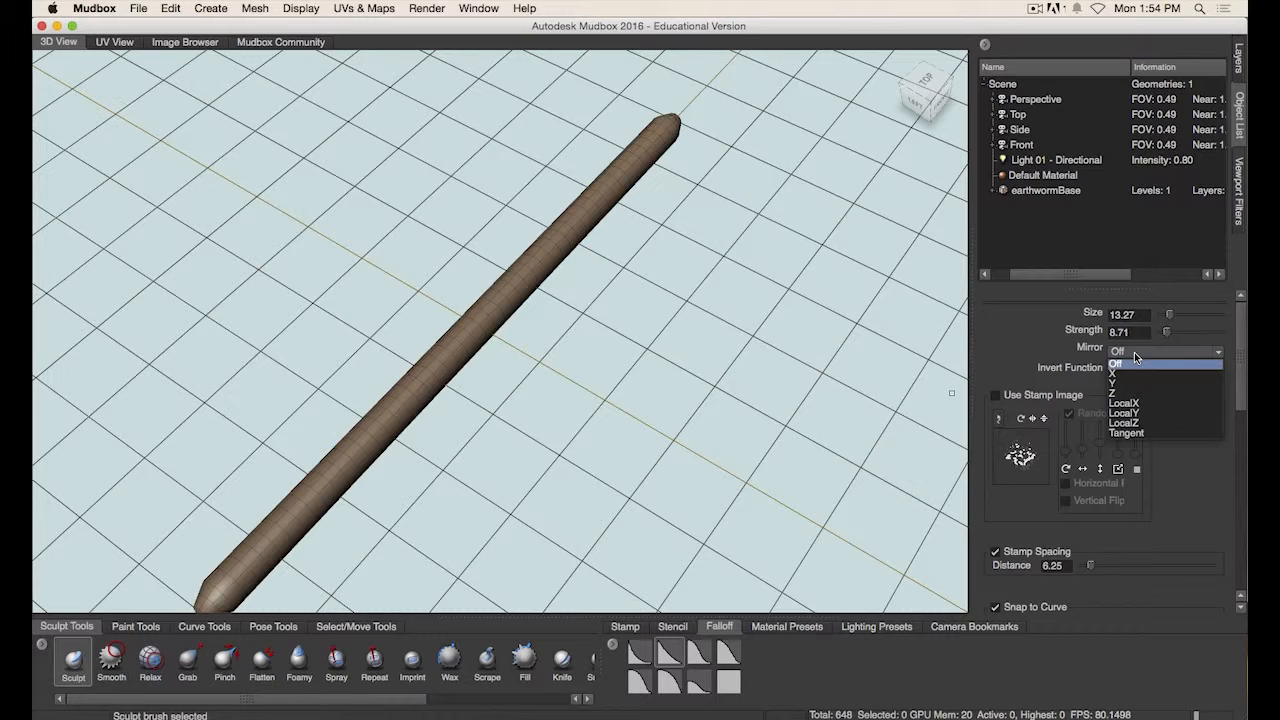
left_click(1138, 427)
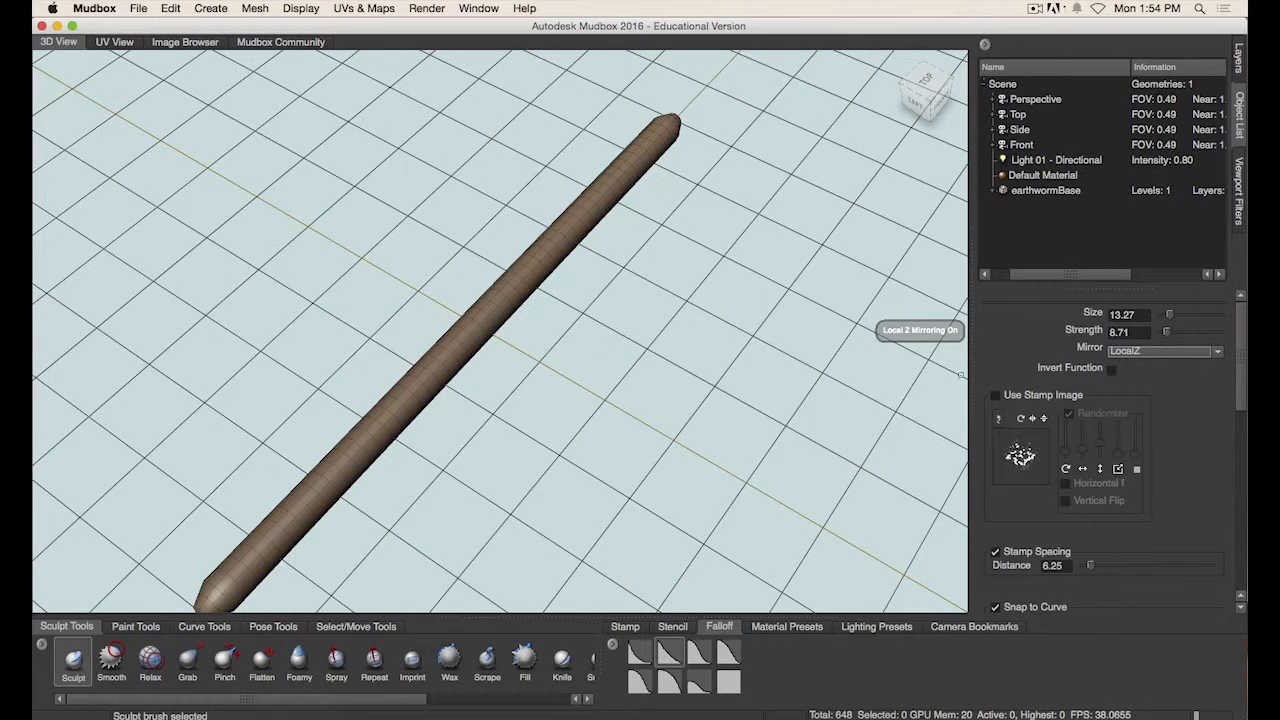
- Subdivide the worm mesh twice
left_click_drag(564, 390, 500, 340, "alt")
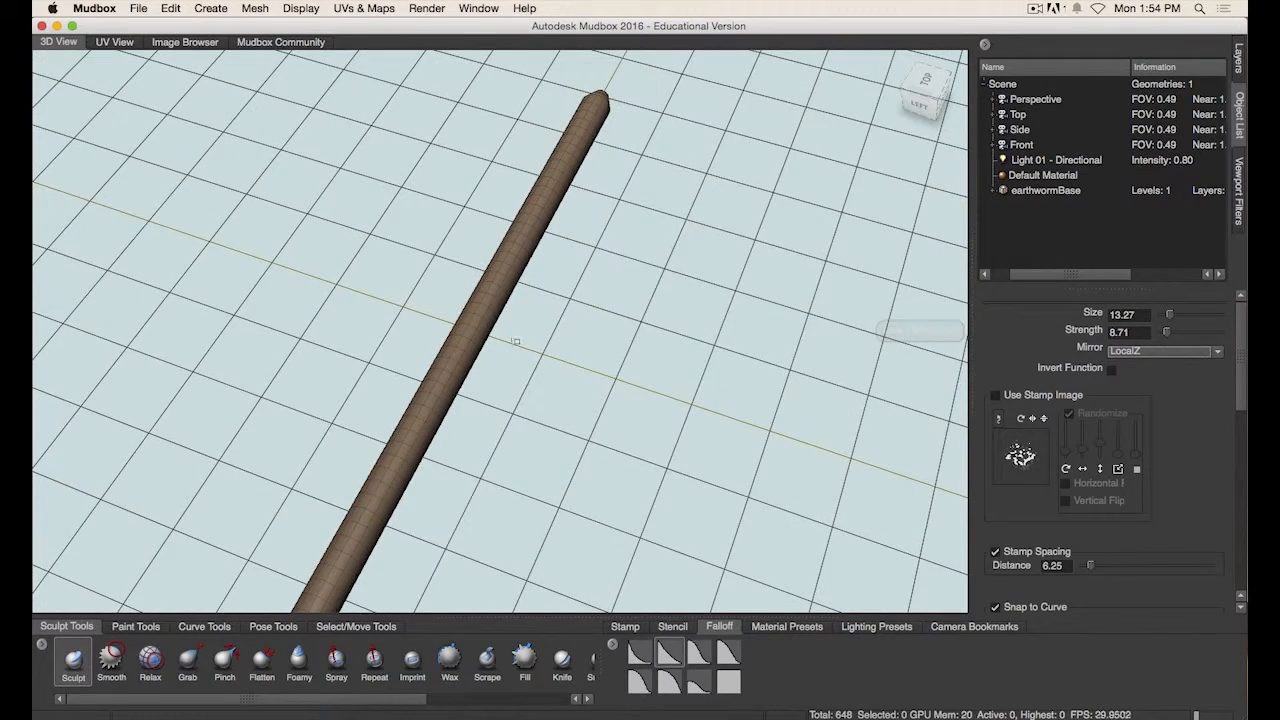
right_click_drag(493, 333, 513, 312, "alt")
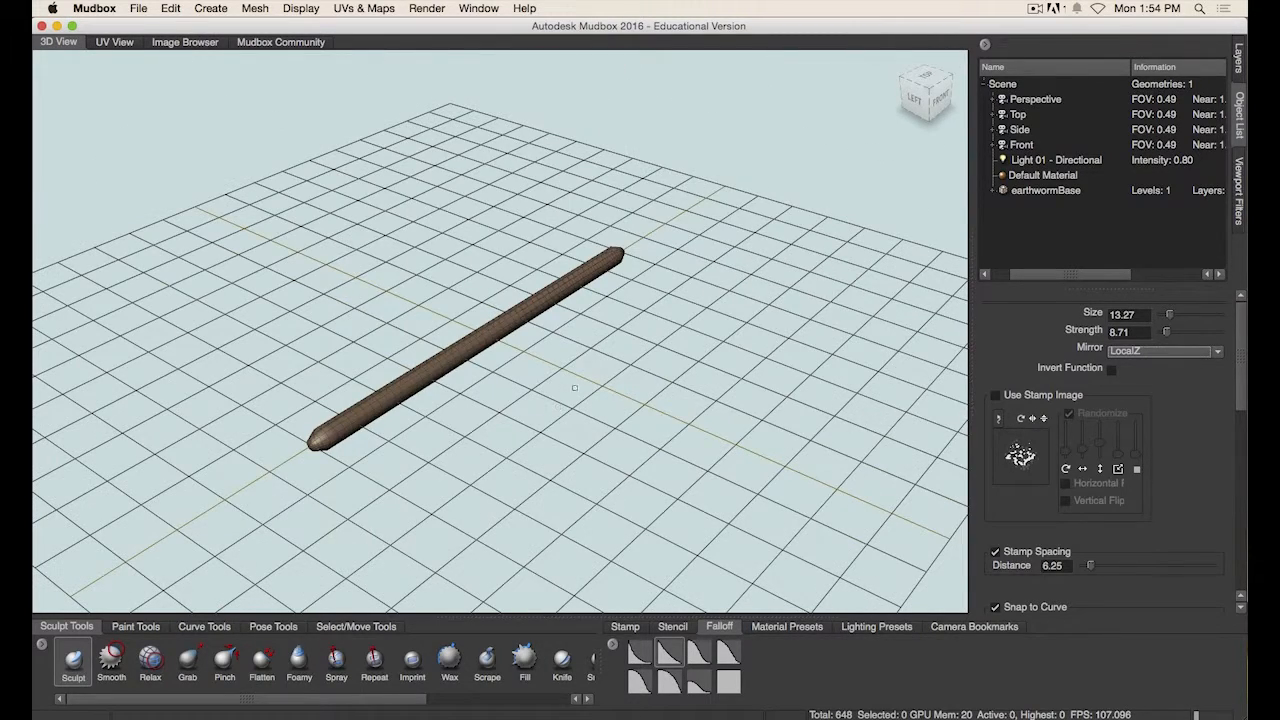
right_click_drag(575, 387, 635, 364, "alt")
left_click_drag(635, 364, 602, 385, "alt")
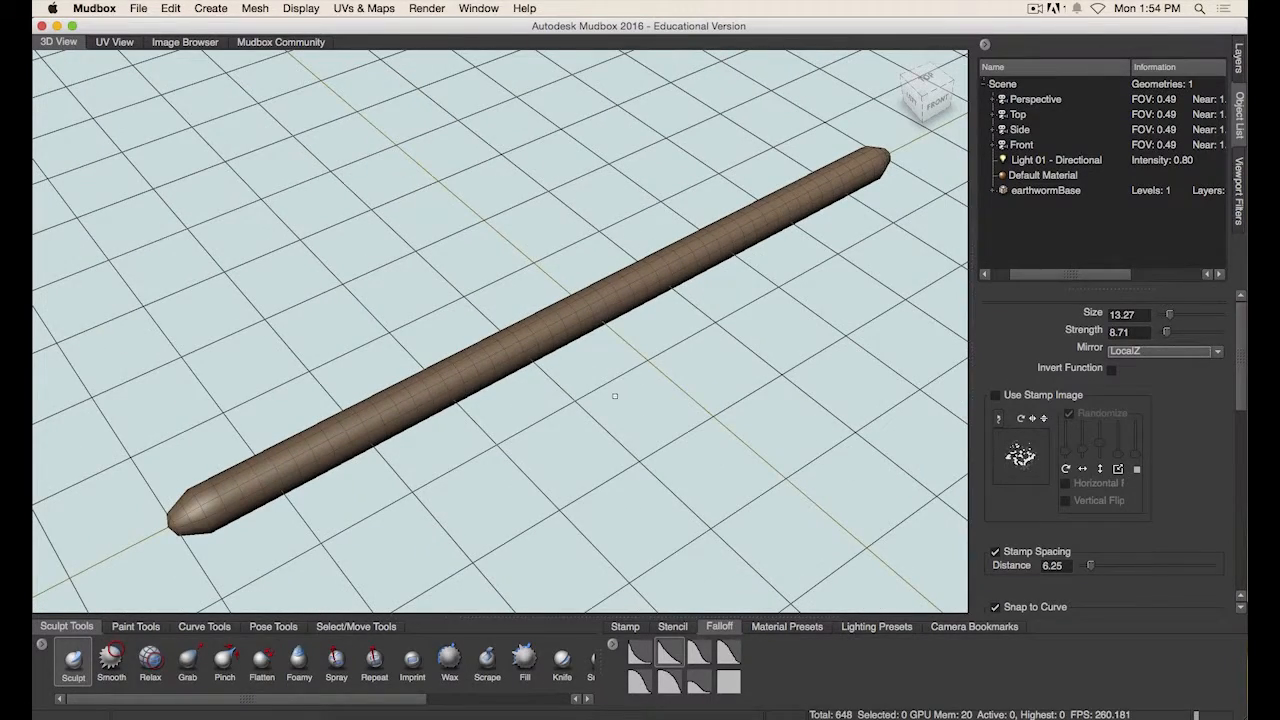
key("shift+d")
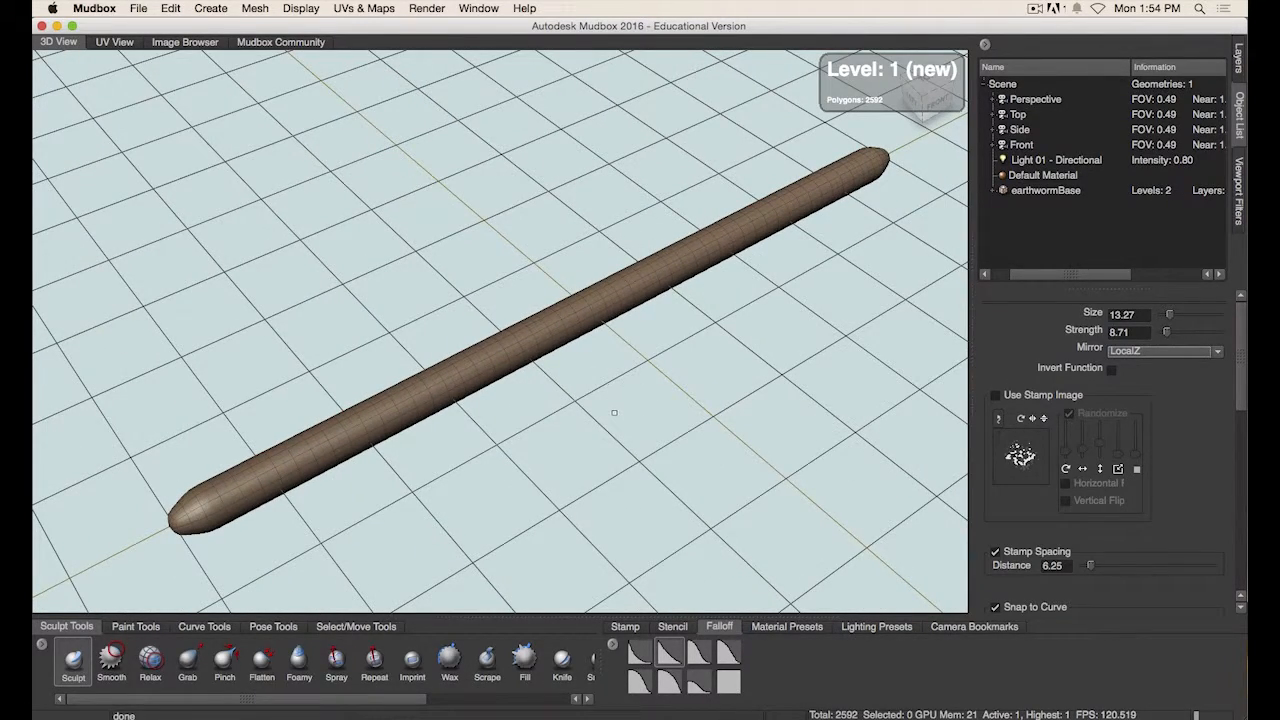
key("shift+d")
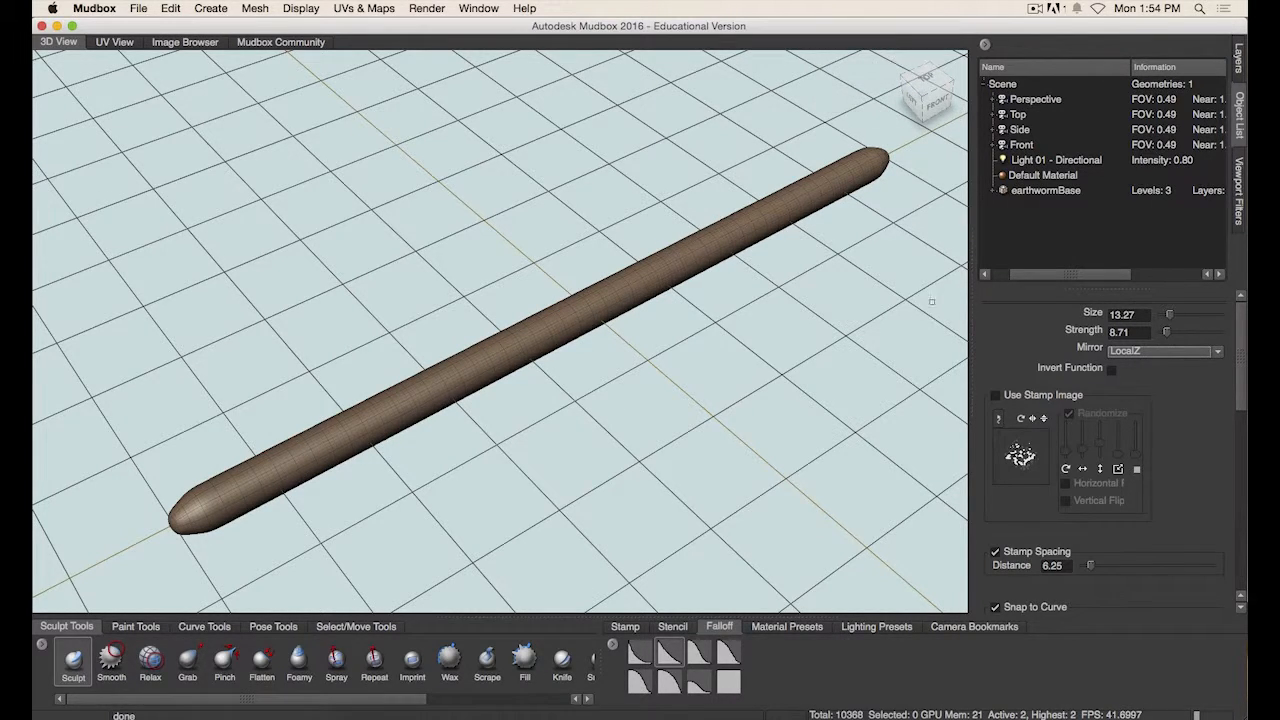
- Widen the Object List panel to show the mesh's subdivision levels
left_click_drag(1019, 276, 1001, 276)
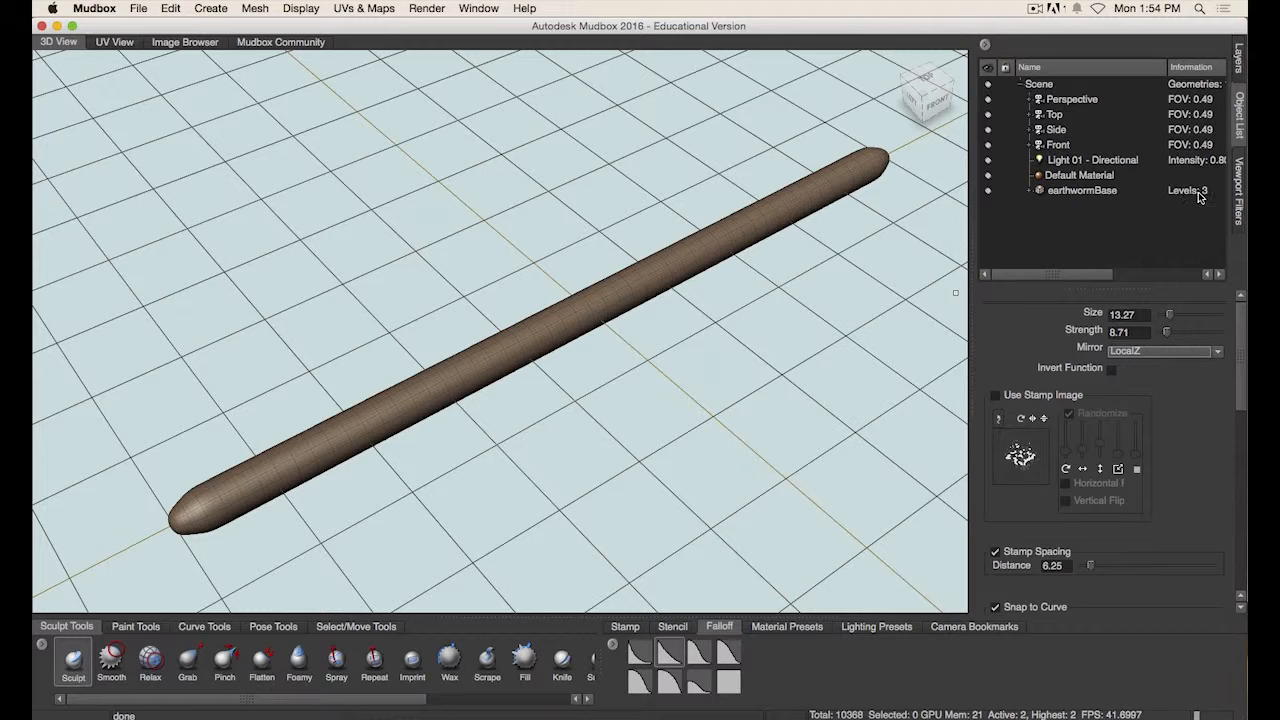
left_click_drag(704, 397, 569, 517, "alt")
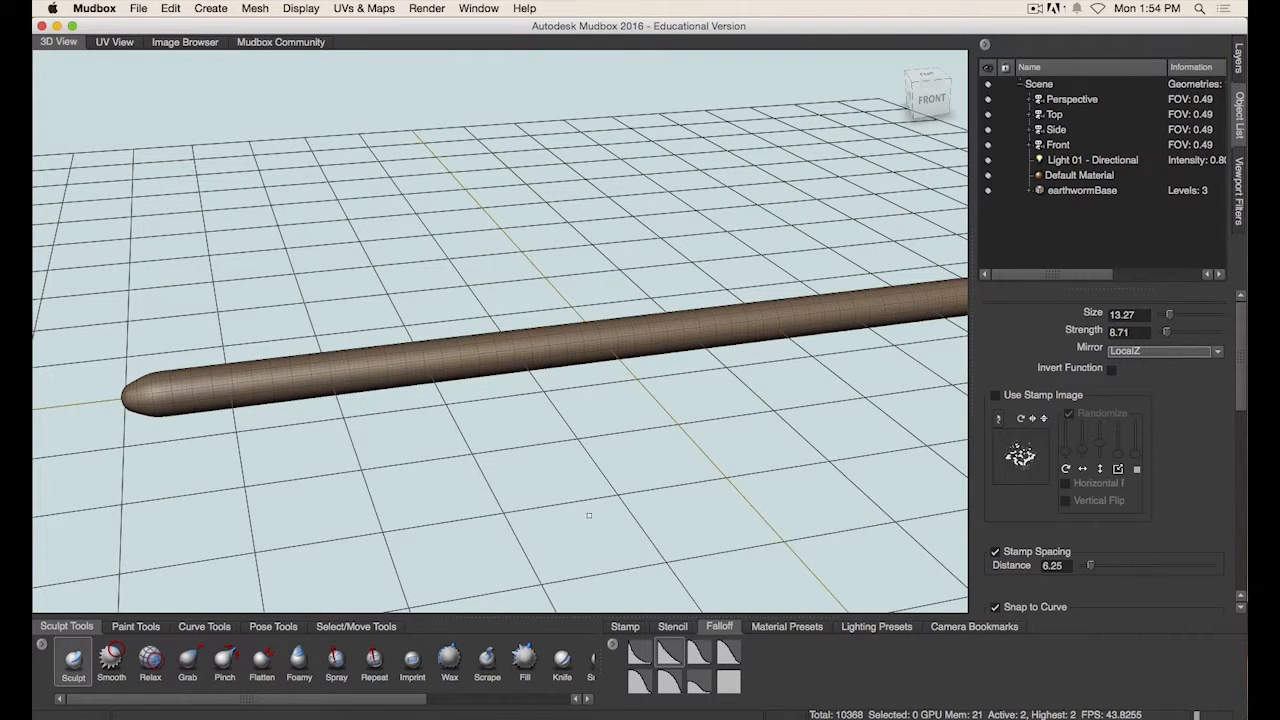
- Switch from Mudbox to the Finder window showing the reference image
key("super+Tab")
key("Tab")
key("Tab")
key("Tab")
key("Tab")
key("Tab")
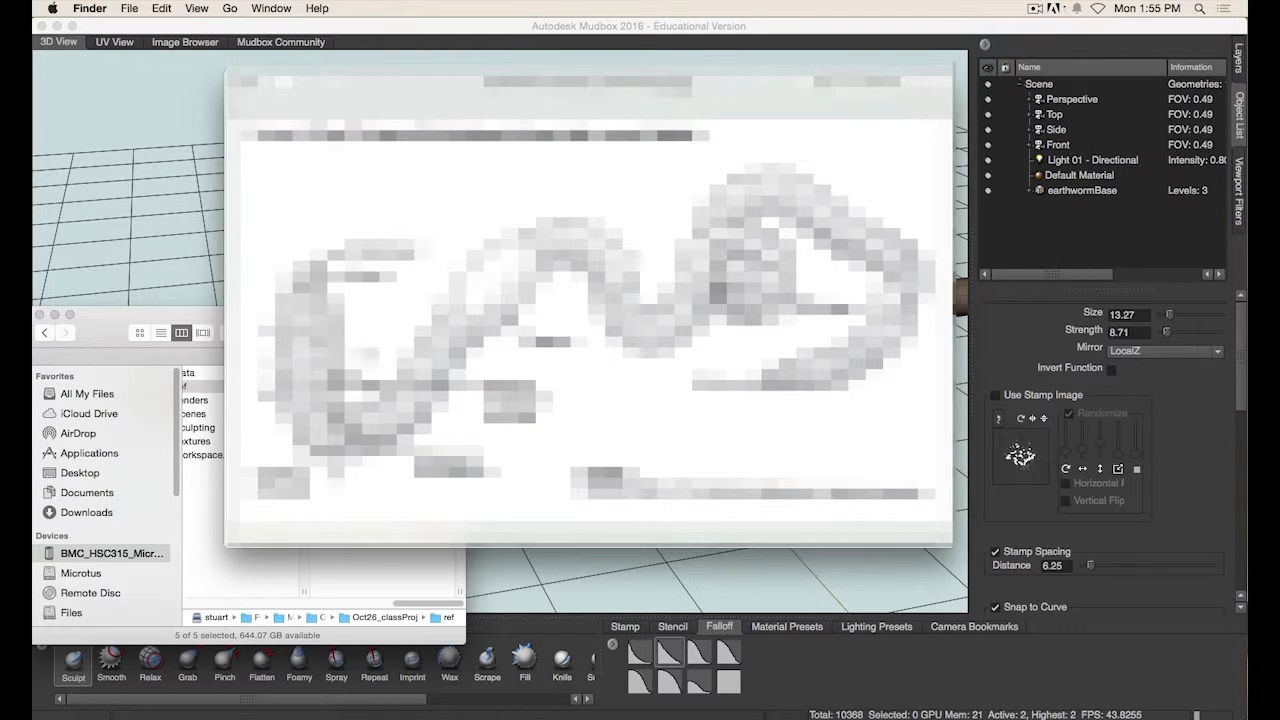
- Return to Mudbox and select the Bulge brush from the sculpt tools
left_click(468, 31)
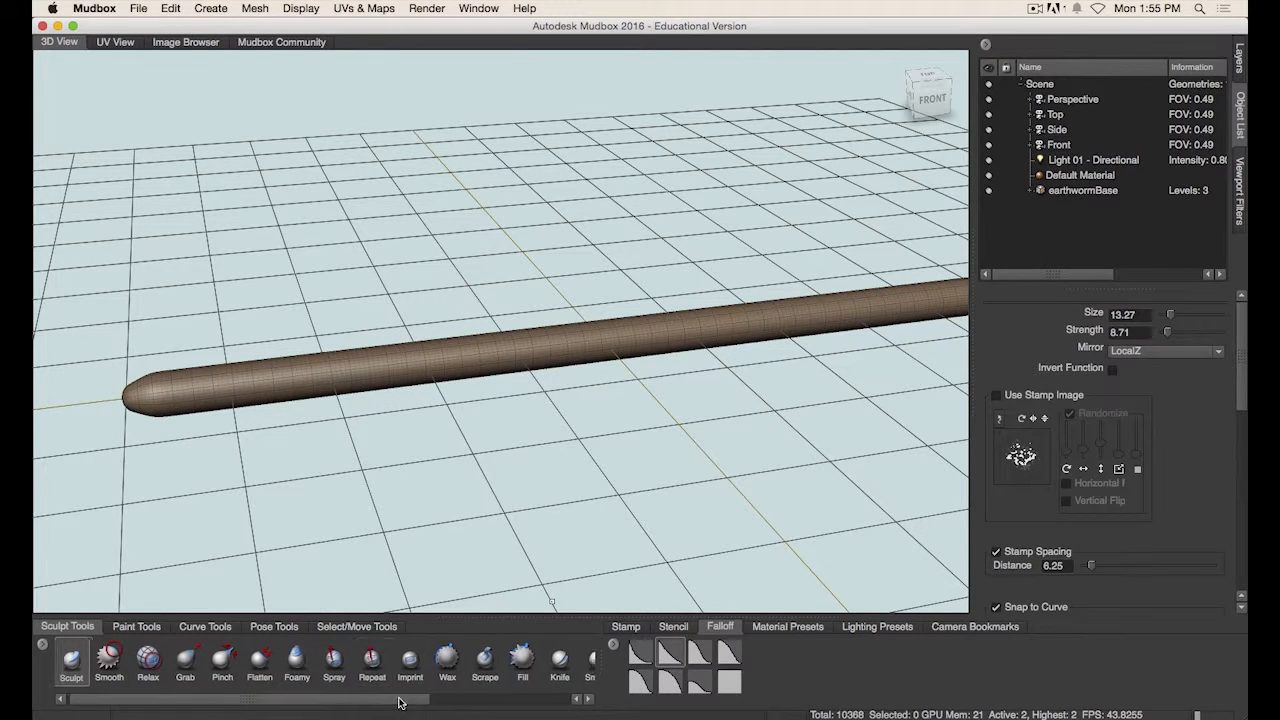
left_click_drag(391, 697, 519, 700)
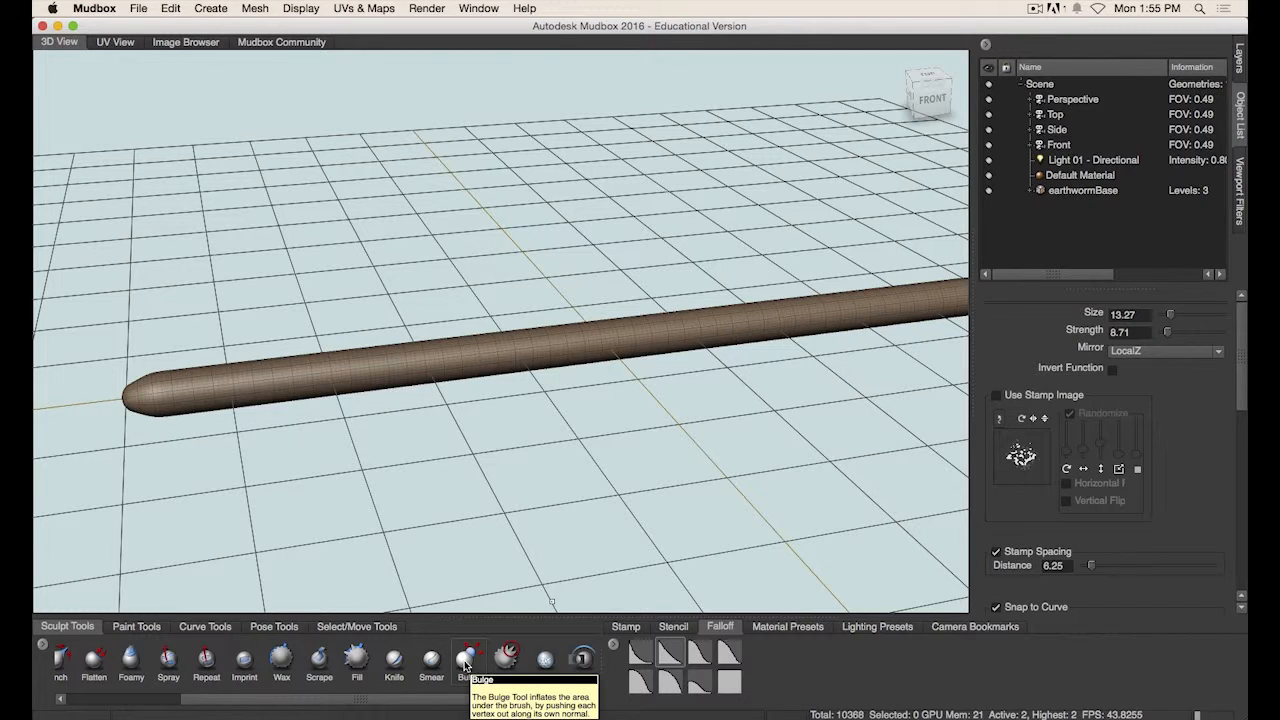
left_click(466, 660)
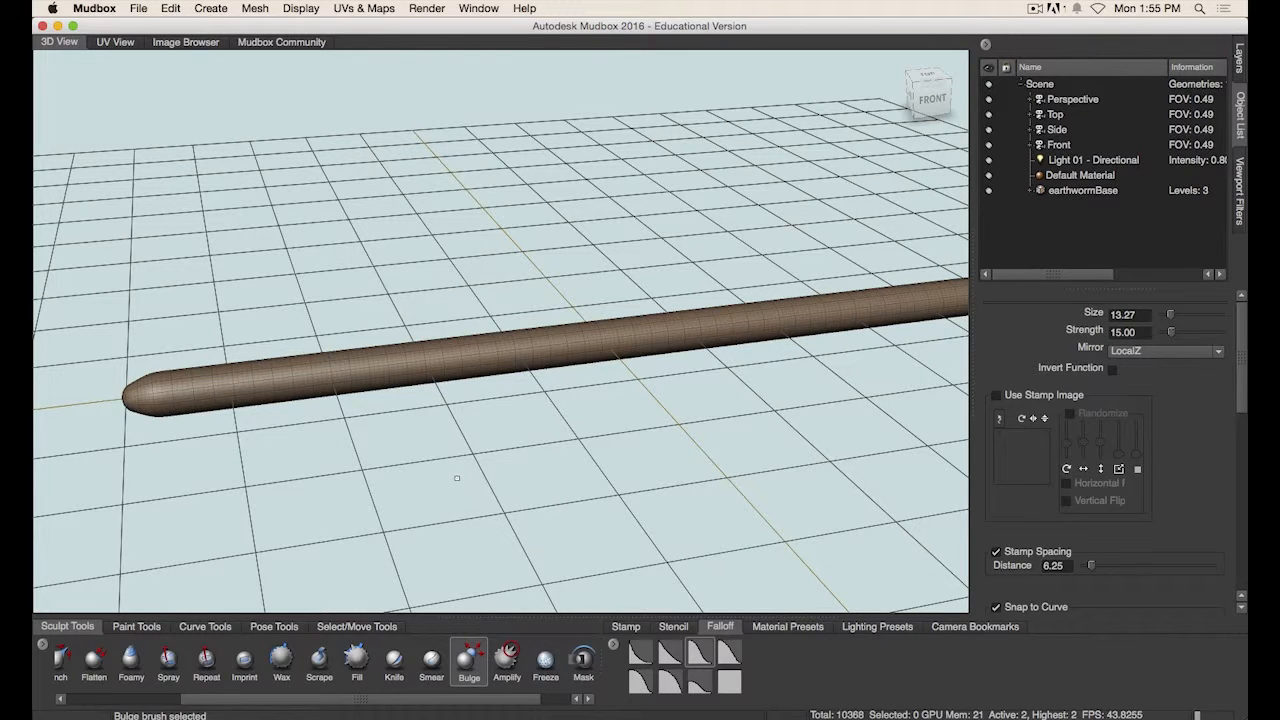
- Enlarge the Bulge brush to about 95 and bulge the worm's body just behind the head
left_click_drag(405, 443, 404, 436, "alt")
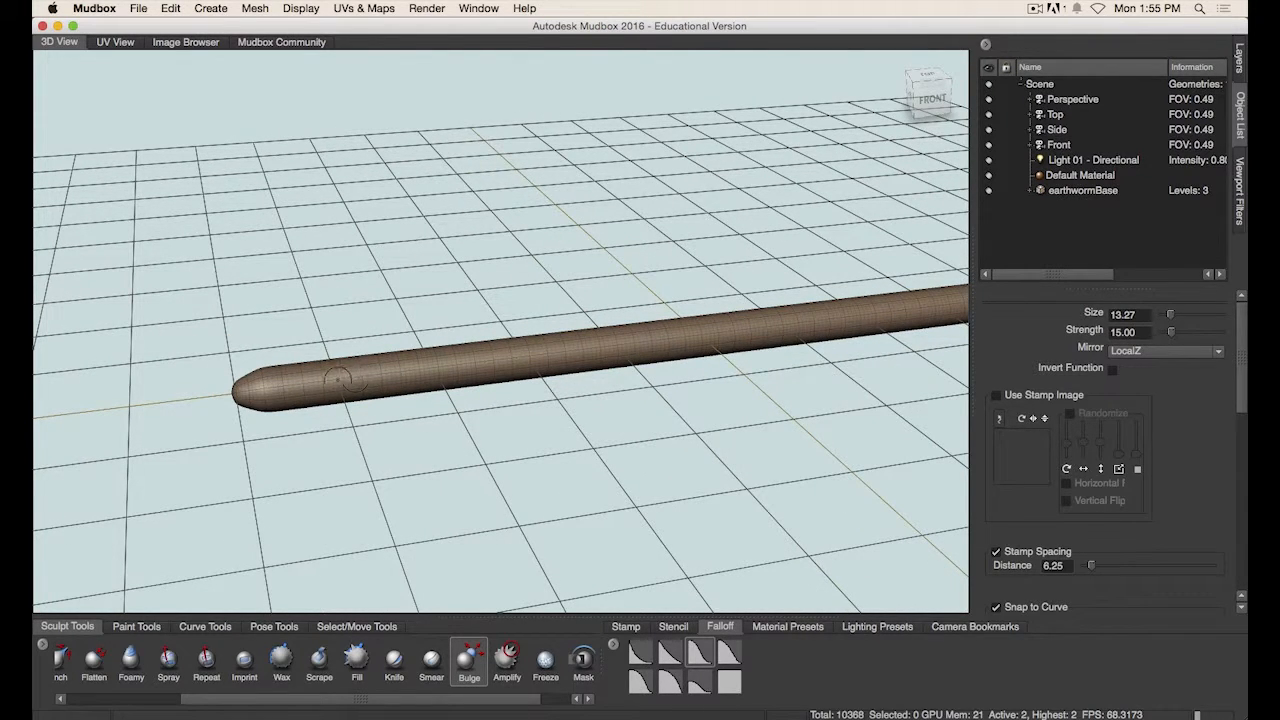
mouse_move(329, 380)
left_mouse_down()
mouse_move(433, 380)
mouse_move(410, 380)
left_mouse_up()
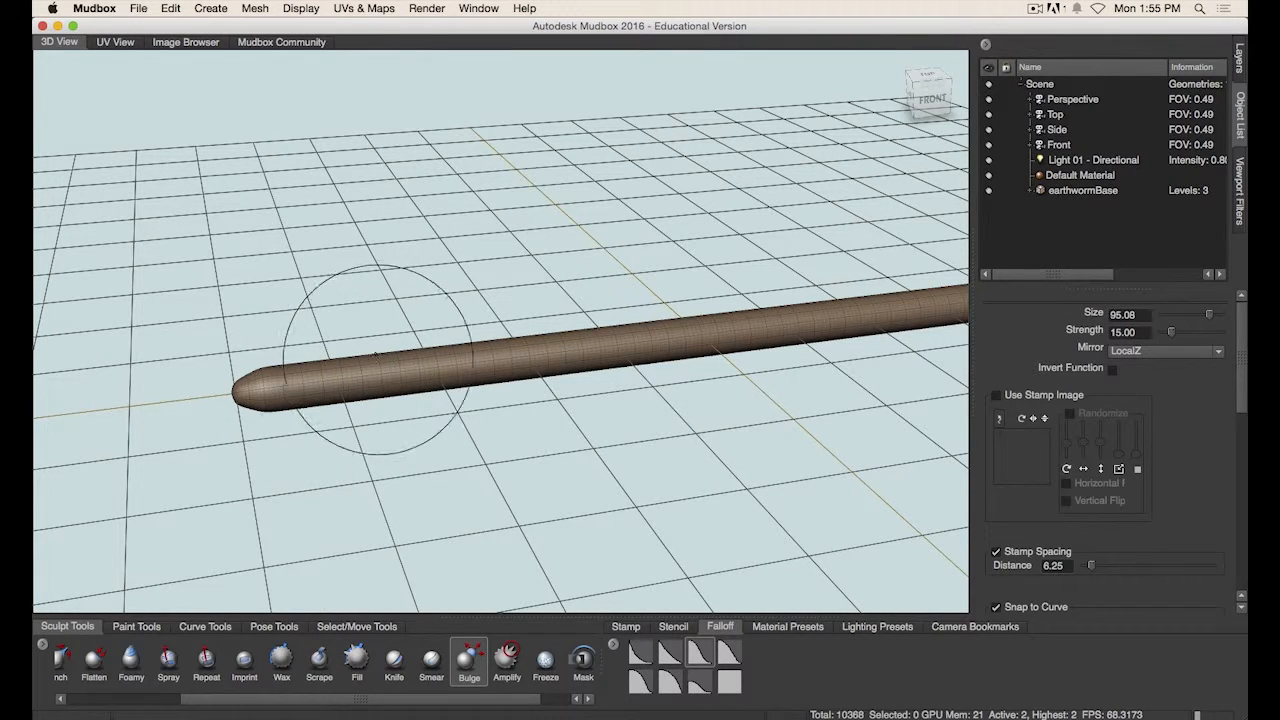
mouse_move(388, 393)
left_mouse_down("alt")
mouse_move(383, 420)
mouse_move(384, 393)
left_mouse_up("alt")
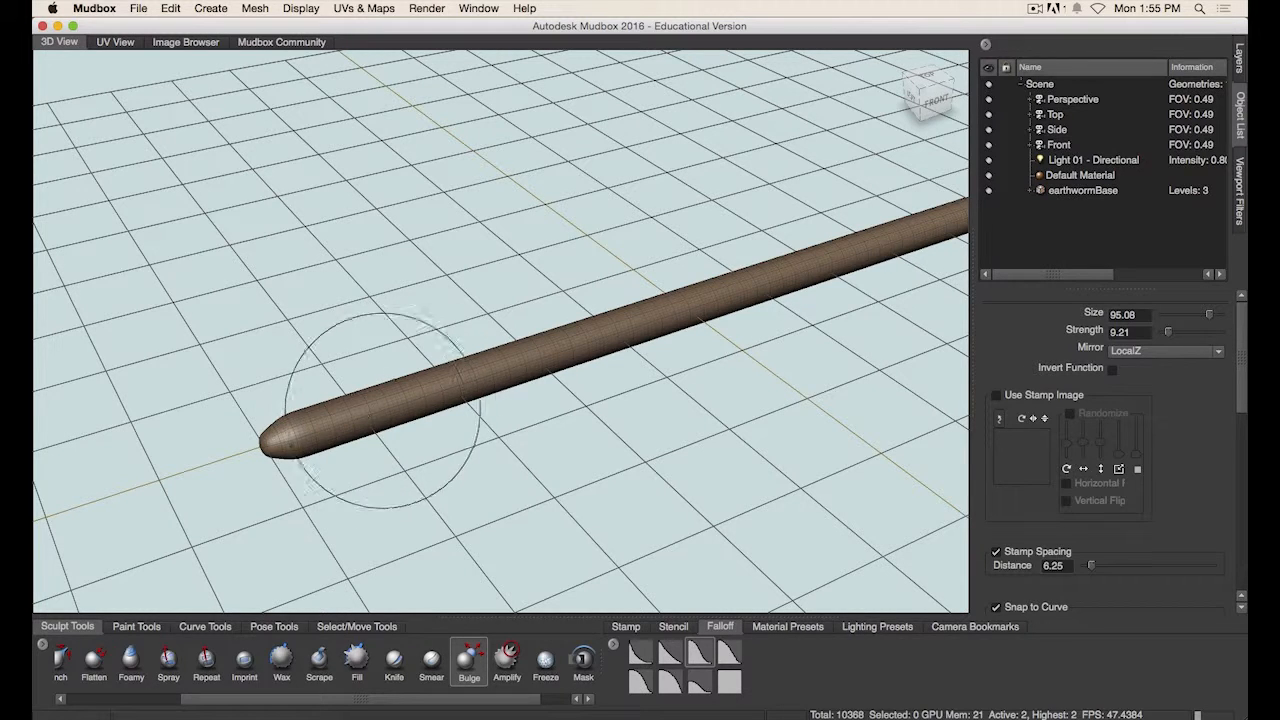
mouse_move(355, 413)
left_mouse_down("ctrl")
mouse_move(469, 386)
mouse_move(257, 457)
mouse_move(314, 400)
mouse_move(405, 397)
mouse_move(489, 346)
mouse_move(474, 431)
mouse_move(352, 443)
mouse_move(450, 386)
mouse_move(394, 396)
left_mouse_up("ctrl")
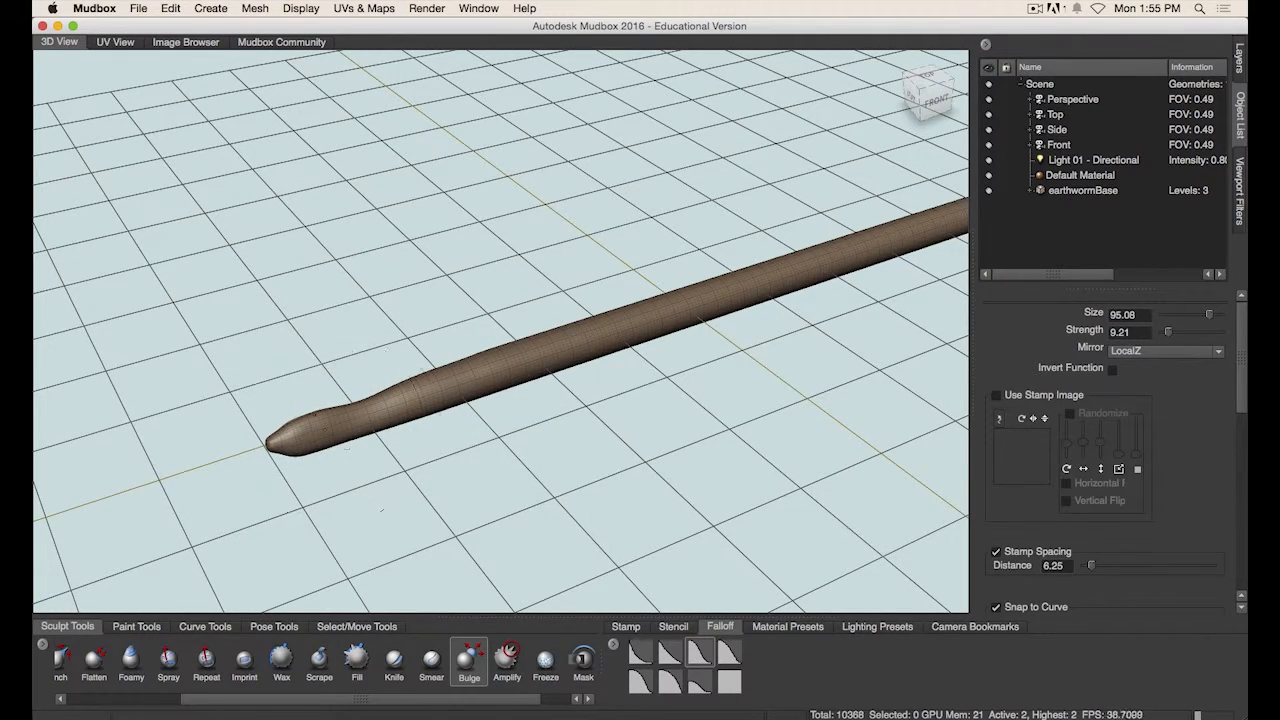
- Bulge the front section of the worm further and smooth the swelling with the Smooth brush
left_click_drag(402, 448, 382, 421, "alt")
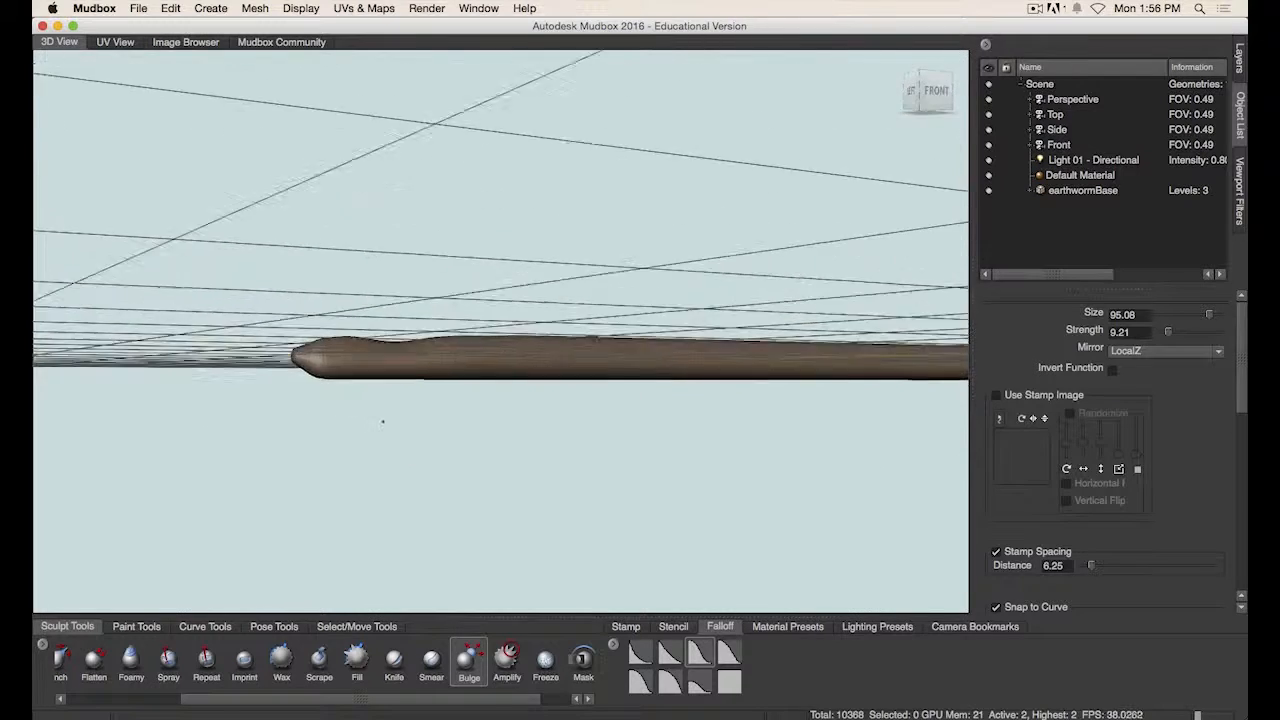
right_click_drag(383, 421, 600, 403, "alt")
mouse_move(353, 372)
left_mouse_down("ctrl")
mouse_move(270, 376)
mouse_move(391, 390)
mouse_move(291, 345)
mouse_move(345, 360)
left_mouse_up("ctrl")
key("shift")
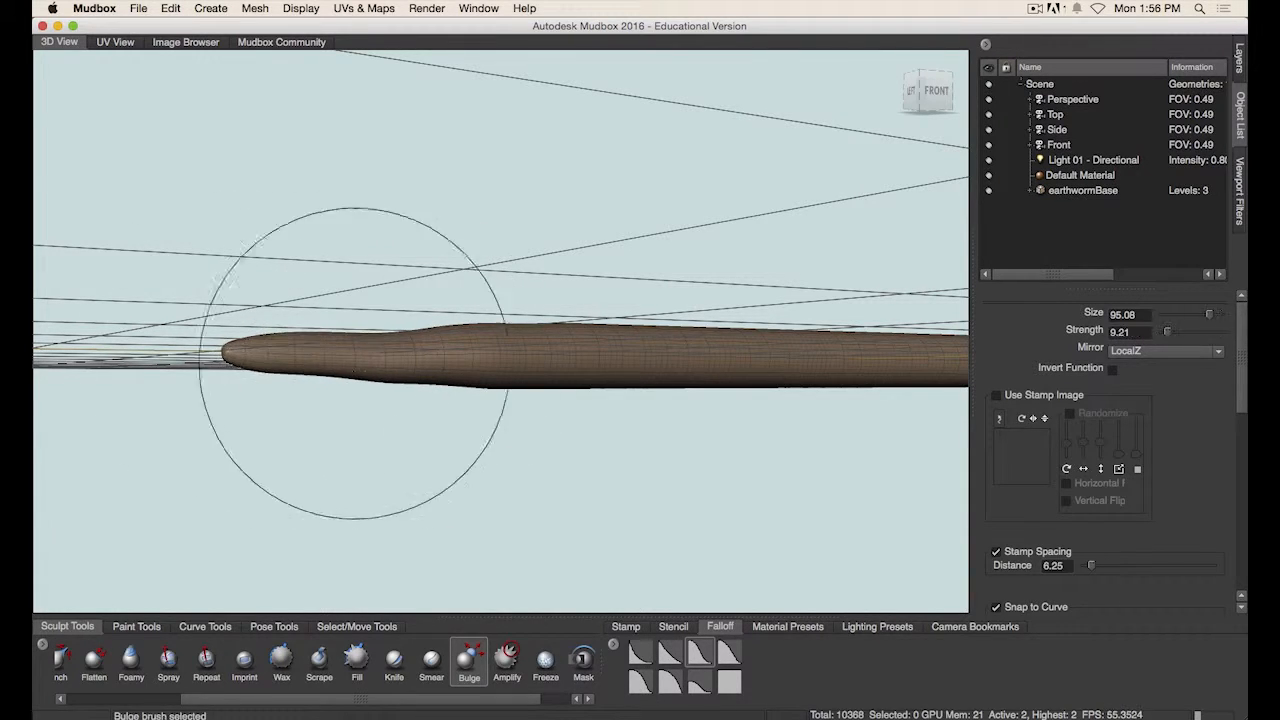
key("shift")
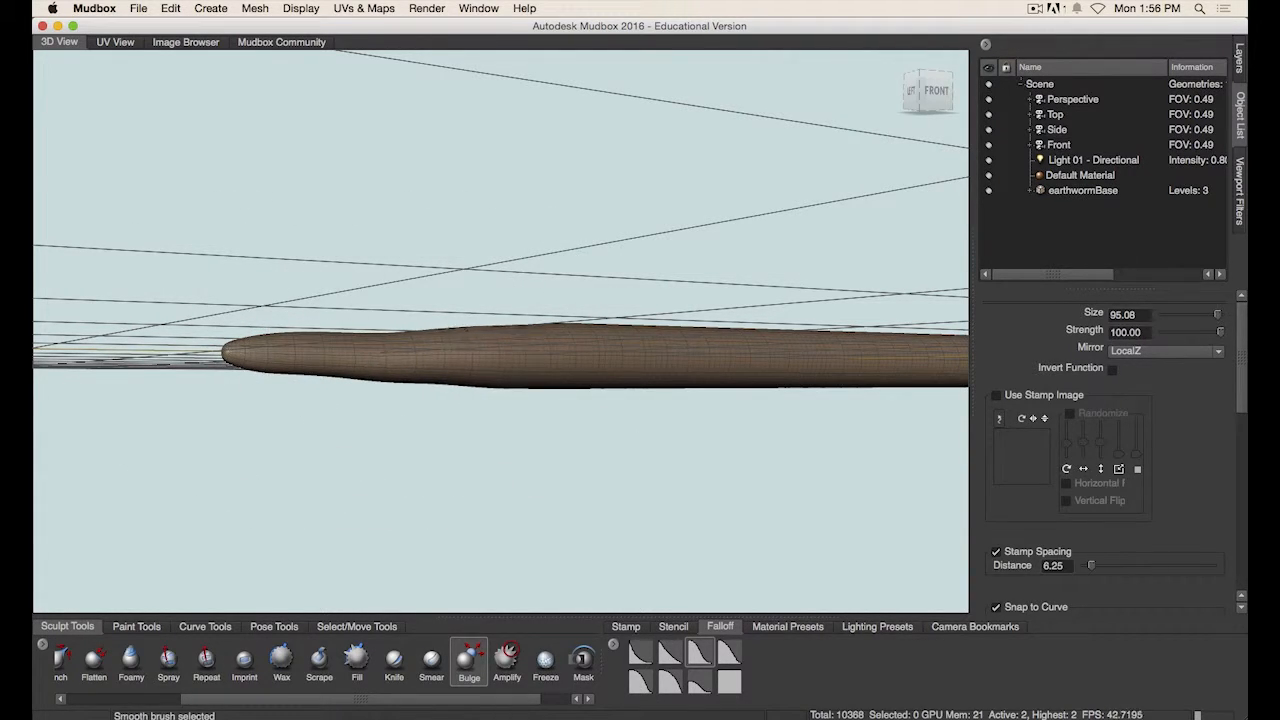
left_click_drag(509, 491, 519, 521, "alt")
key("shift")
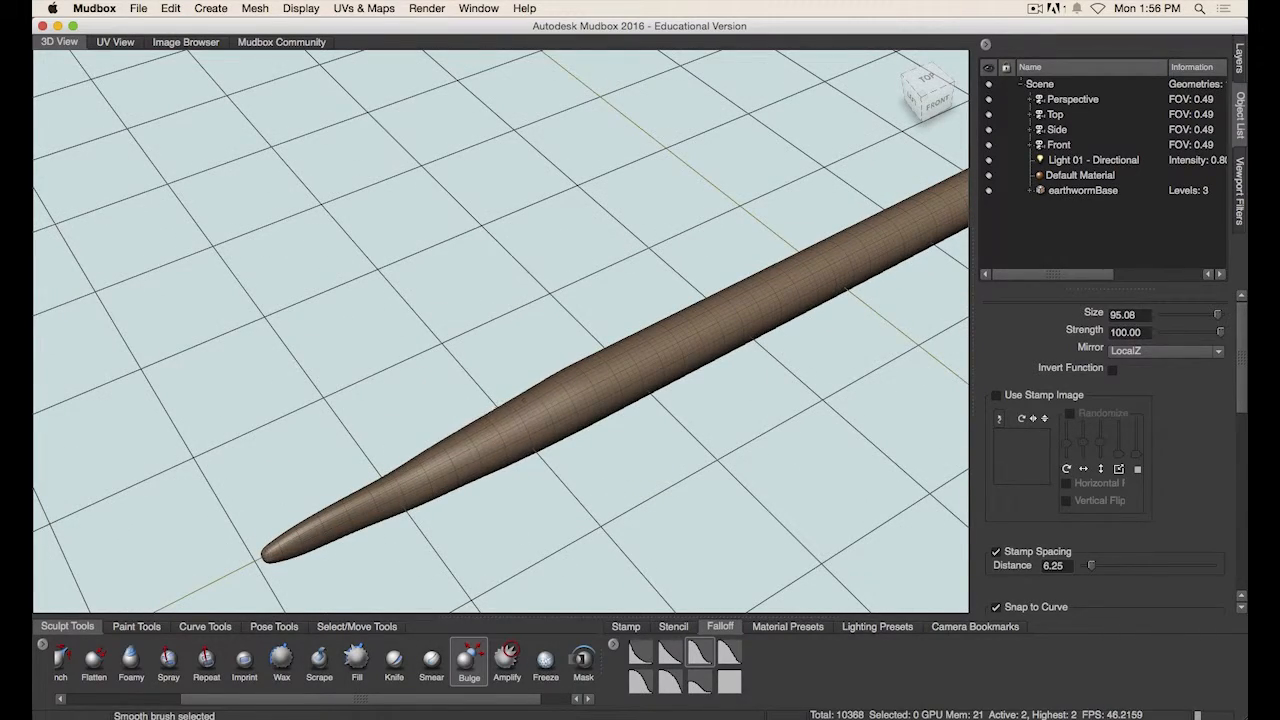
- Smooth and even out the worm's front body along its length
mouse_move(571, 381)
left_mouse_down("shift")
mouse_move(545, 400)
mouse_move(560, 423)
mouse_move(300, 512)
left_mouse_up("shift")
left_click_drag(504, 516, 456, 346, "alt")
key("shift")
key("shift")
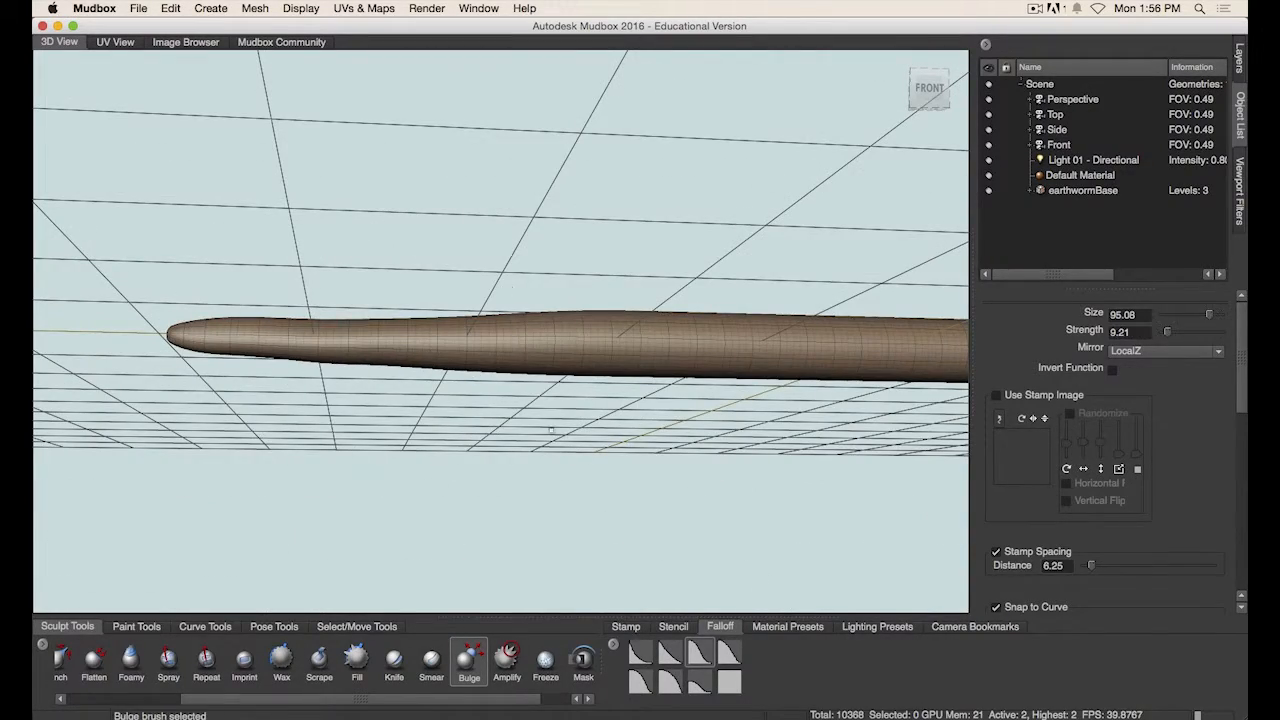
mouse_move(530, 442)
left_mouse_down("alt")
mouse_move(608, 449)
mouse_move(407, 438)
mouse_move(543, 389)
mouse_move(536, 411)
mouse_move(629, 357)
mouse_move(560, 348)
mouse_move(634, 362)
mouse_move(651, 352)
left_mouse_up("alt")
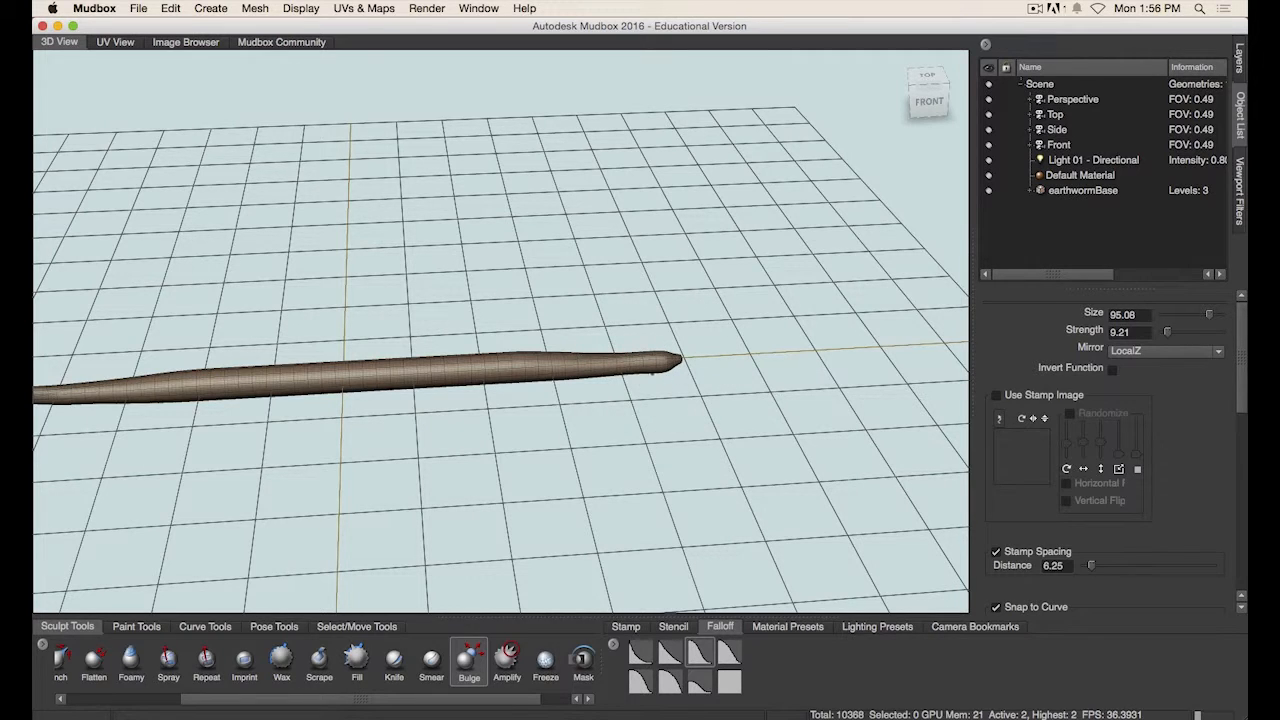
- Alternate bulging and smoothing strokes along the worm's tail end to taper the body
left_click_drag(642, 446, 677, 407, "alt")
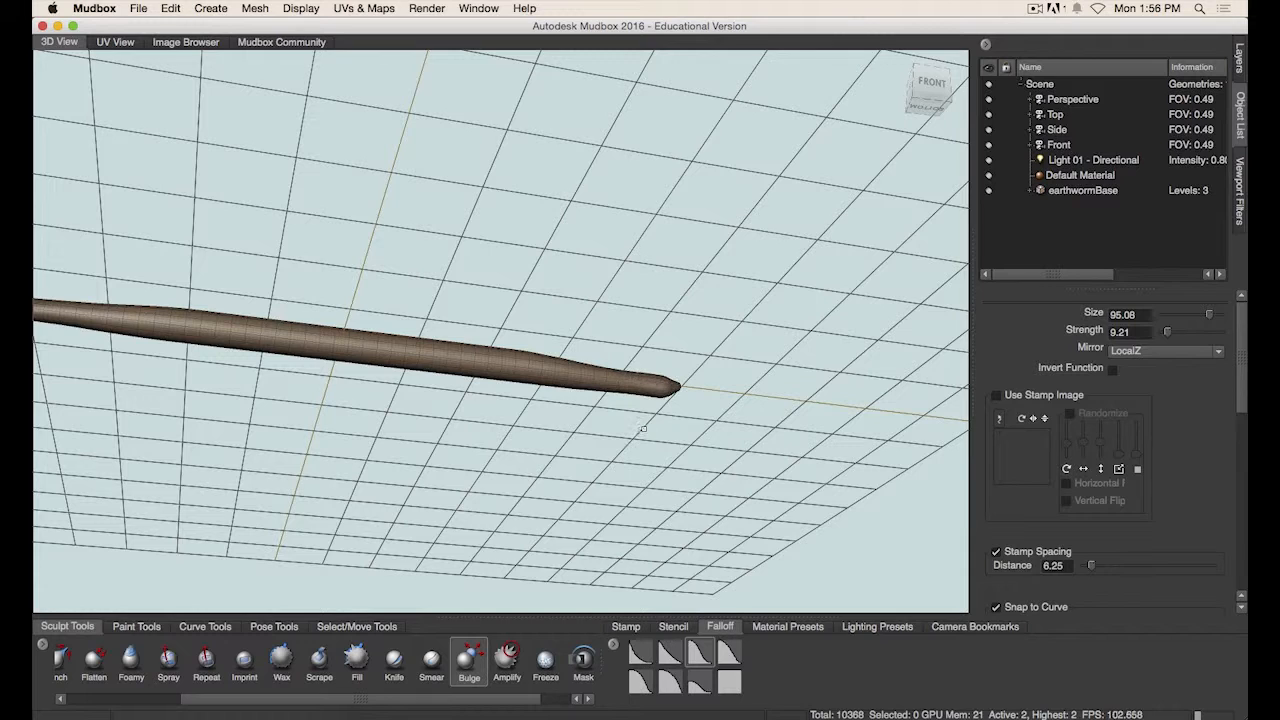
left_click_drag(643, 428, 658, 371, "alt")
key("shift")
left_click_drag(577, 371, 480, 376, "shift")
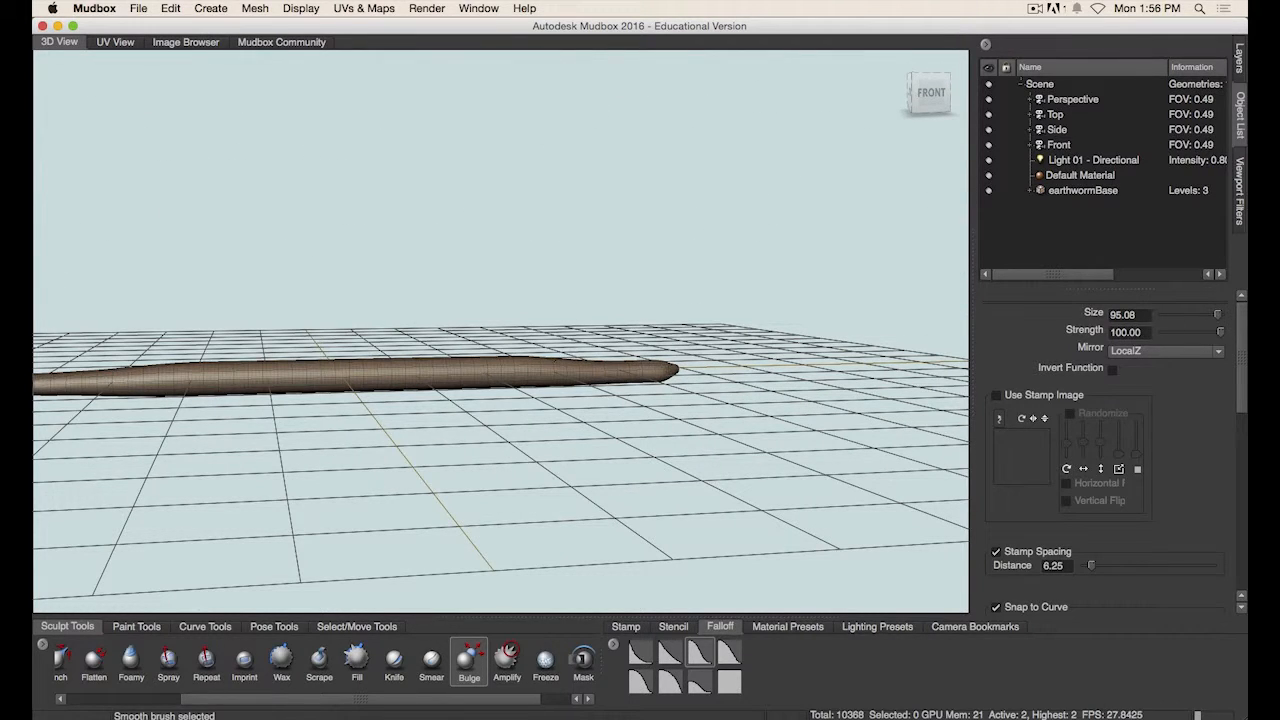
left_click_drag(569, 418, 575, 470, "alt")
key("shift")
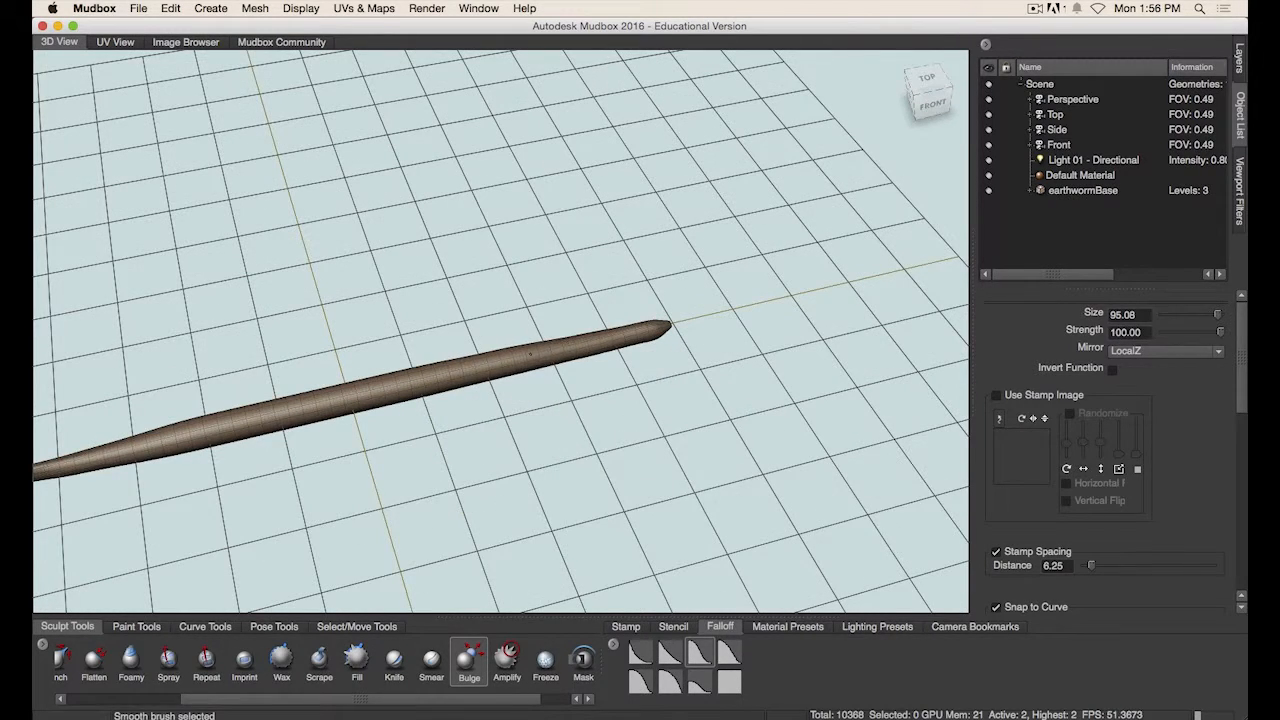
left_click_drag(460, 340, 487, 395, "alt")
key("shift")
mouse_move(592, 405)
left_mouse_down("alt")
mouse_move(560, 427)
mouse_move(396, 453)
left_mouse_up("alt")
key("shift")
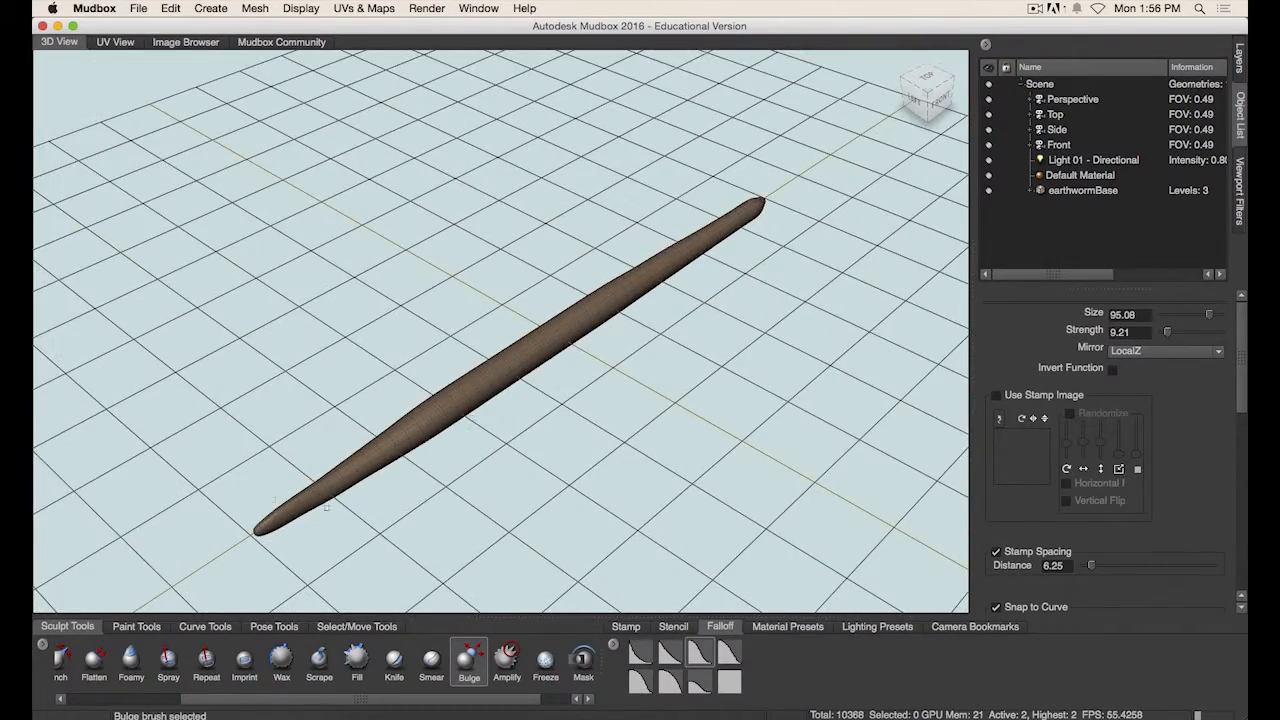
mouse_move(494, 462)
left_mouse_down("alt")
mouse_move(405, 400)
mouse_move(499, 428)
left_mouse_up("alt")
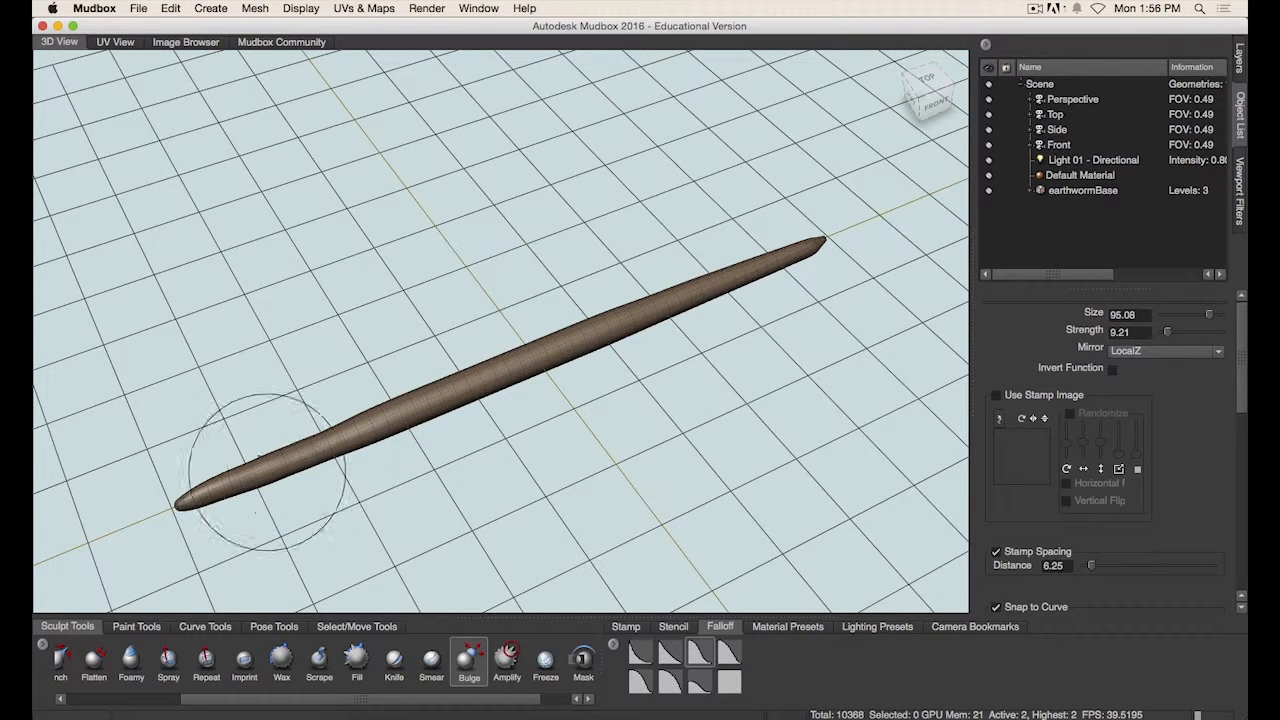
left_click_drag(441, 393, 432, 400)
key("super+z")
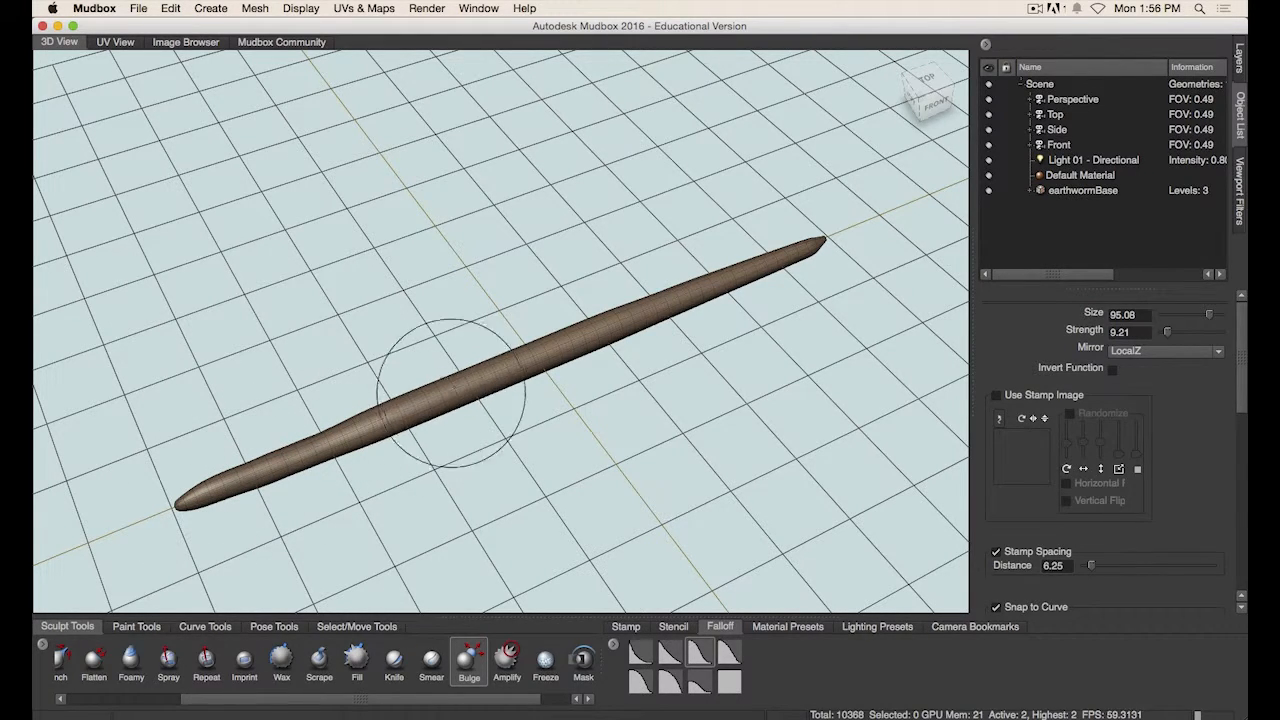
left_click_drag(512, 367, 516, 350)
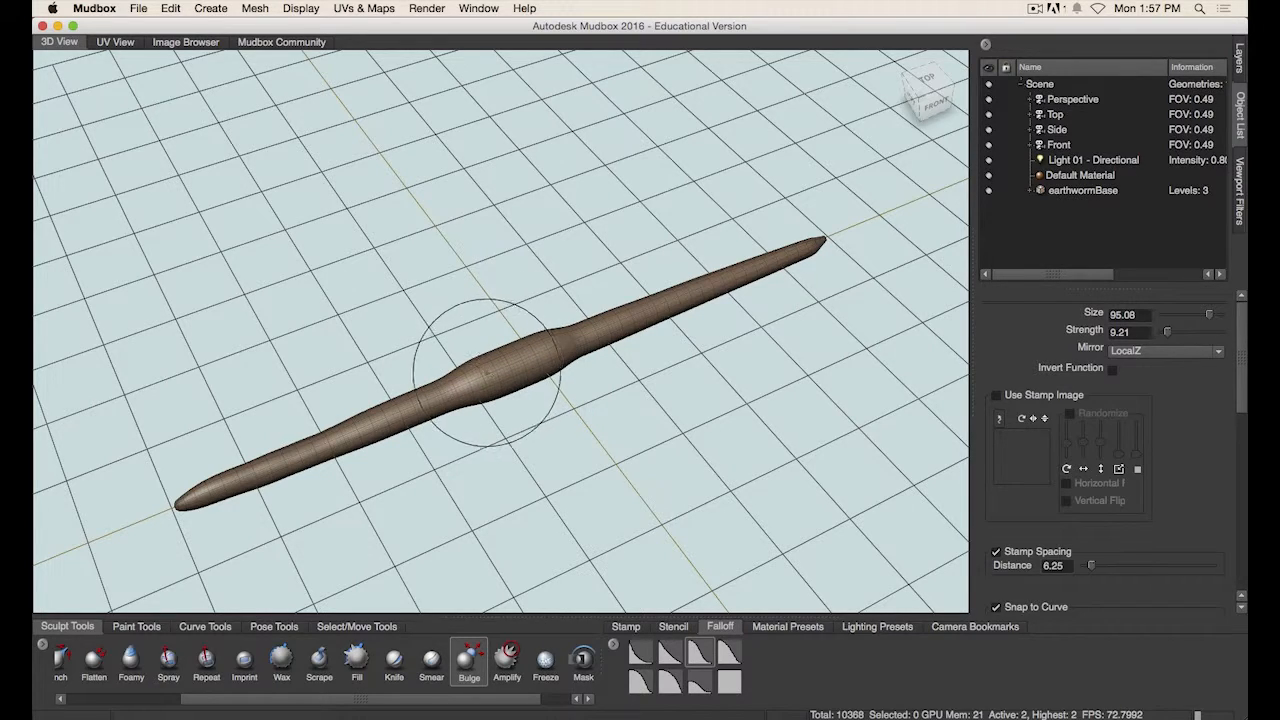
key("super+z")
- Bulge the section behind the head to form a thicker band on the worm
middle_click_drag(405, 478, 476, 411, "alt")
left_click_drag(476, 411, 500, 422, "alt")
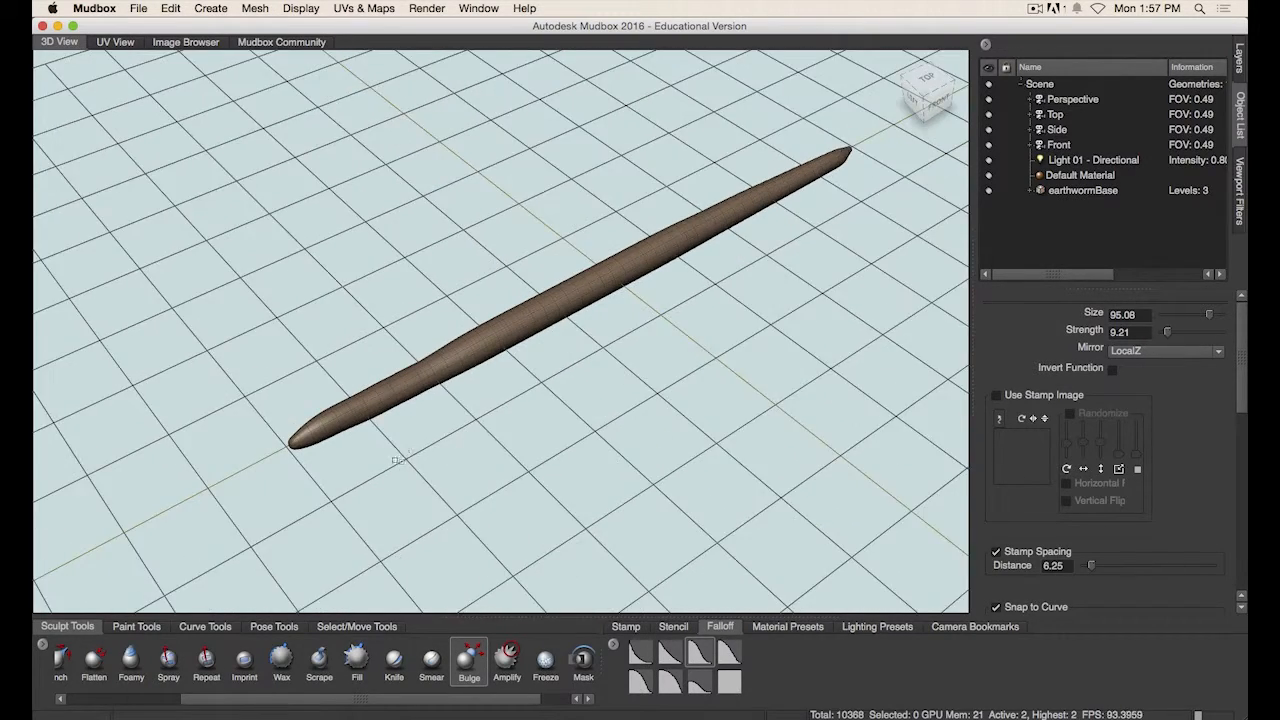
right_click_drag(480, 422, 534, 417, "alt")
left_click_drag(338, 416, 354, 412)
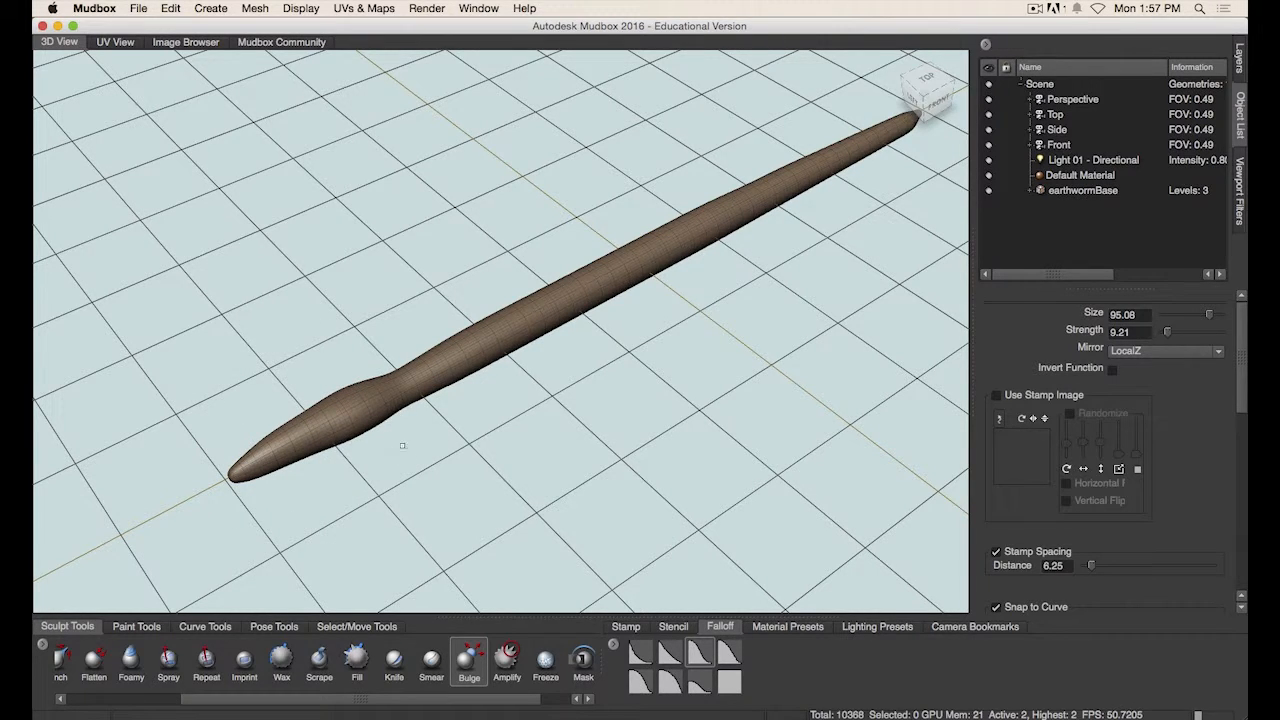
- Check the earthworm reference image and zoom in on the worm's head region
key("super+Tab")
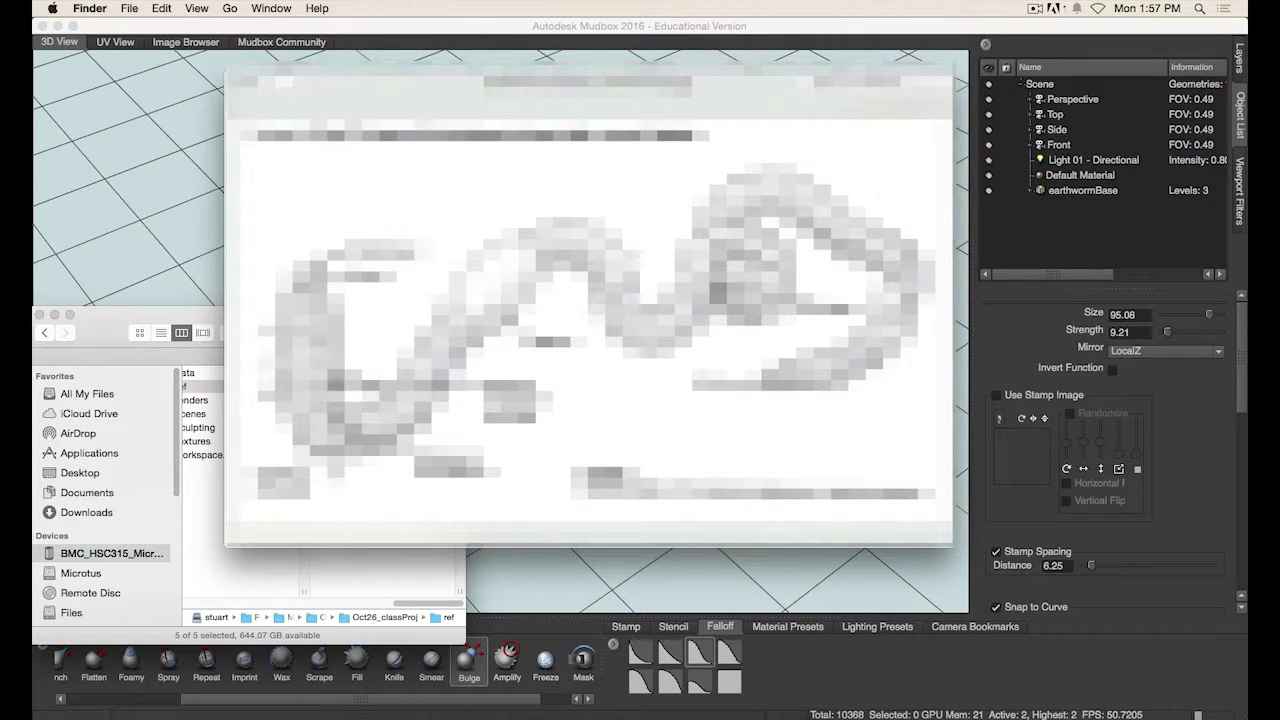
key("super+Tab")
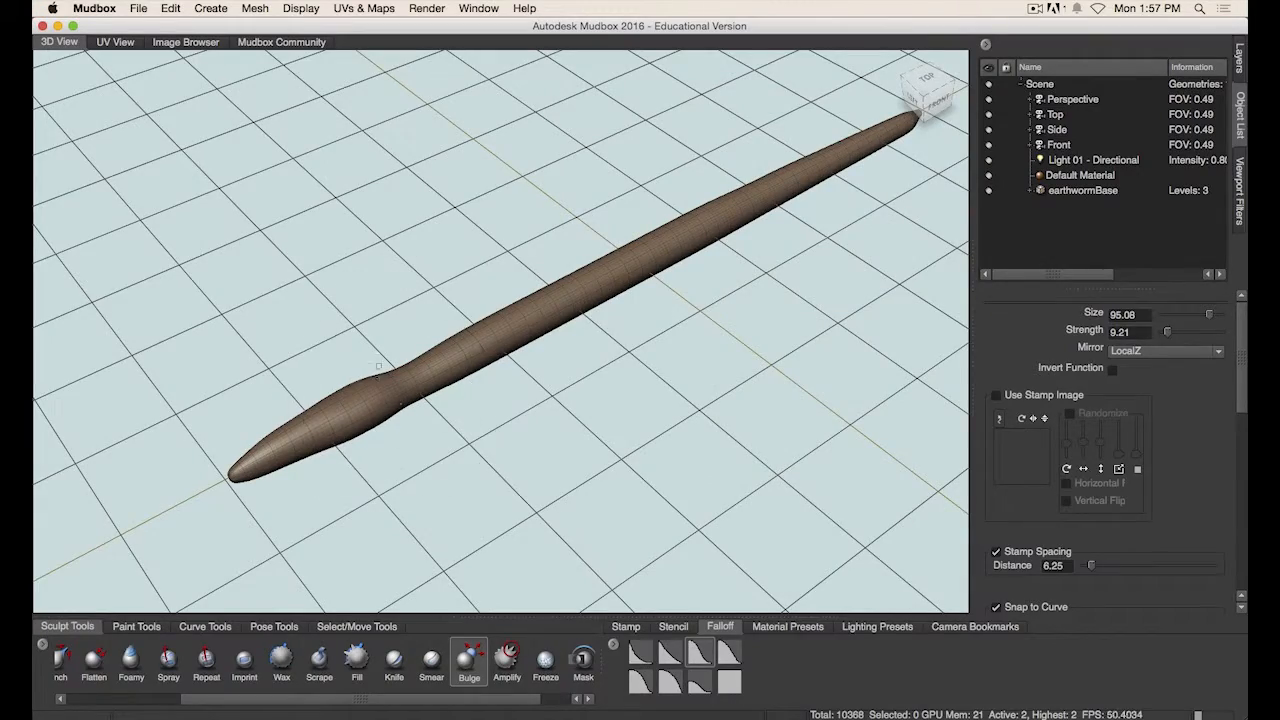
mouse_move(433, 456)
left_mouse_down("alt")
mouse_move(514, 413)
mouse_move(417, 440)
left_mouse_up("alt")
right_click_drag(417, 440, 612, 382, "alt")
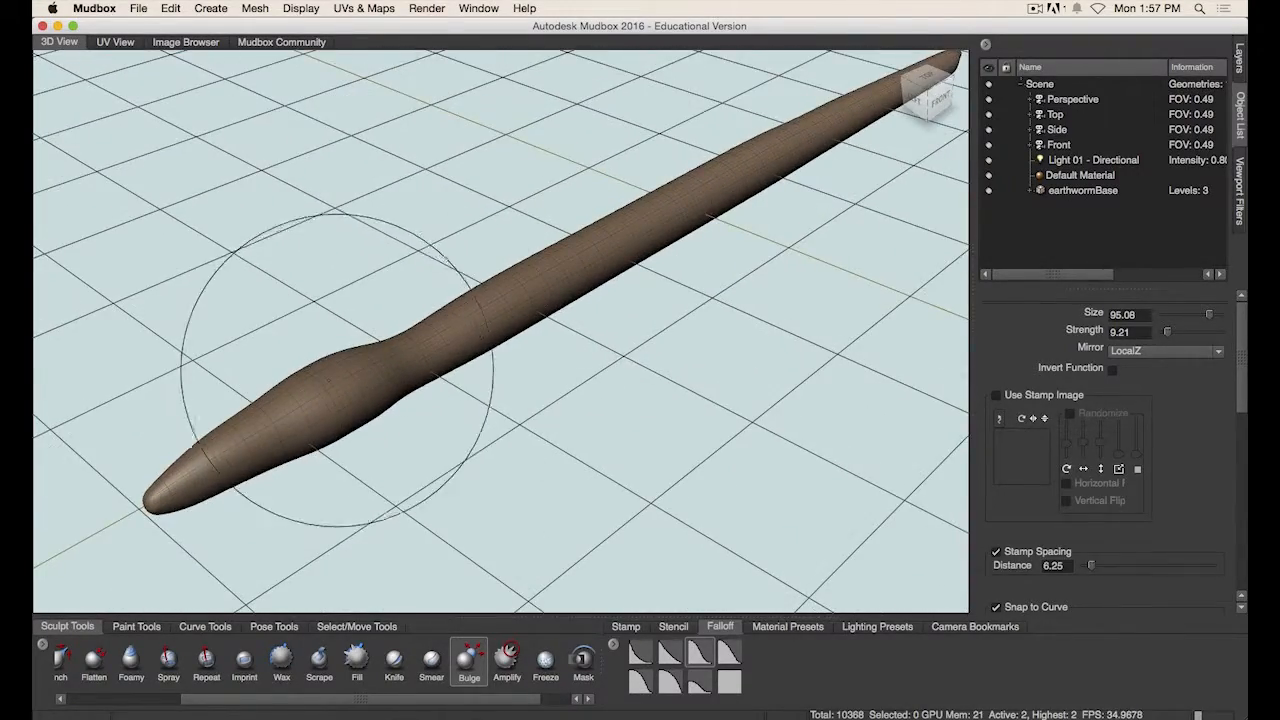
- Smooth the transition between the thickened band and the rest of the worm's body
key("shift")
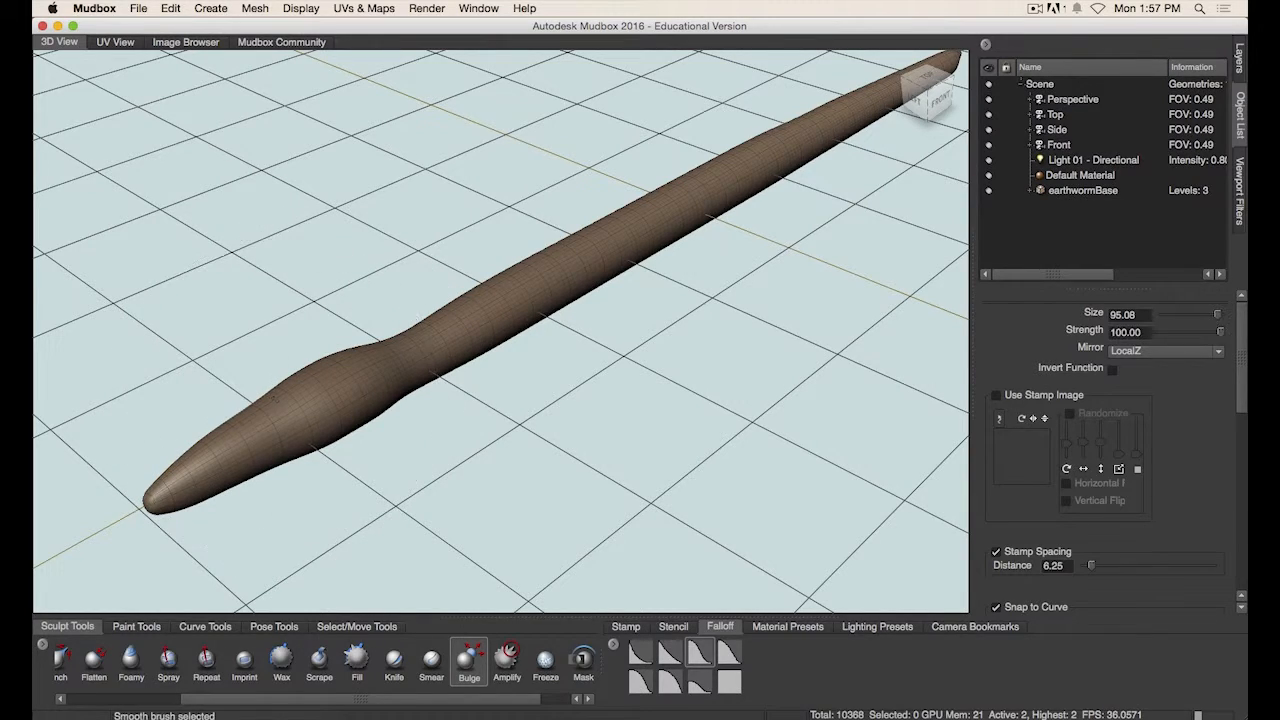
left_click_drag(273, 404, 299, 387, "shift")
left_click_drag(342, 465, 429, 291, "alt")
mouse_move(397, 230)
left_mouse_down("alt")
mouse_move(314, 480)
mouse_move(282, 469)
left_mouse_up("alt")
key("shift")
mouse_move(457, 440)
left_mouse_down("alt")
mouse_move(426, 423)
mouse_move(484, 456)
mouse_move(470, 430)
mouse_move(481, 419)
mouse_move(460, 425)
mouse_move(700, 286)
left_mouse_up("alt")
key("shift")
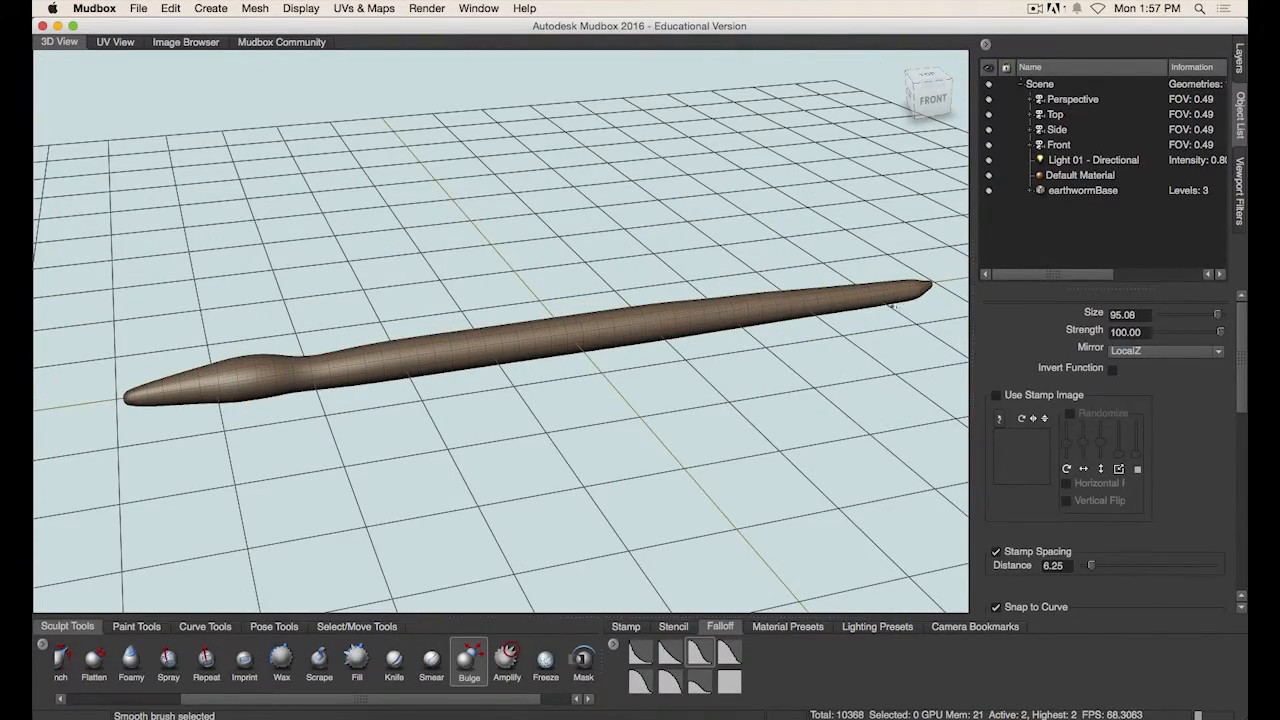
- Add a bulge dab at the worm's middle and undo it
left_click_drag(892, 305, 902, 299, "shift")
mouse_move(735, 380)
left_mouse_down("alt")
mouse_move(606, 370)
mouse_move(600, 384)
mouse_move(540, 350)
left_mouse_up("alt")
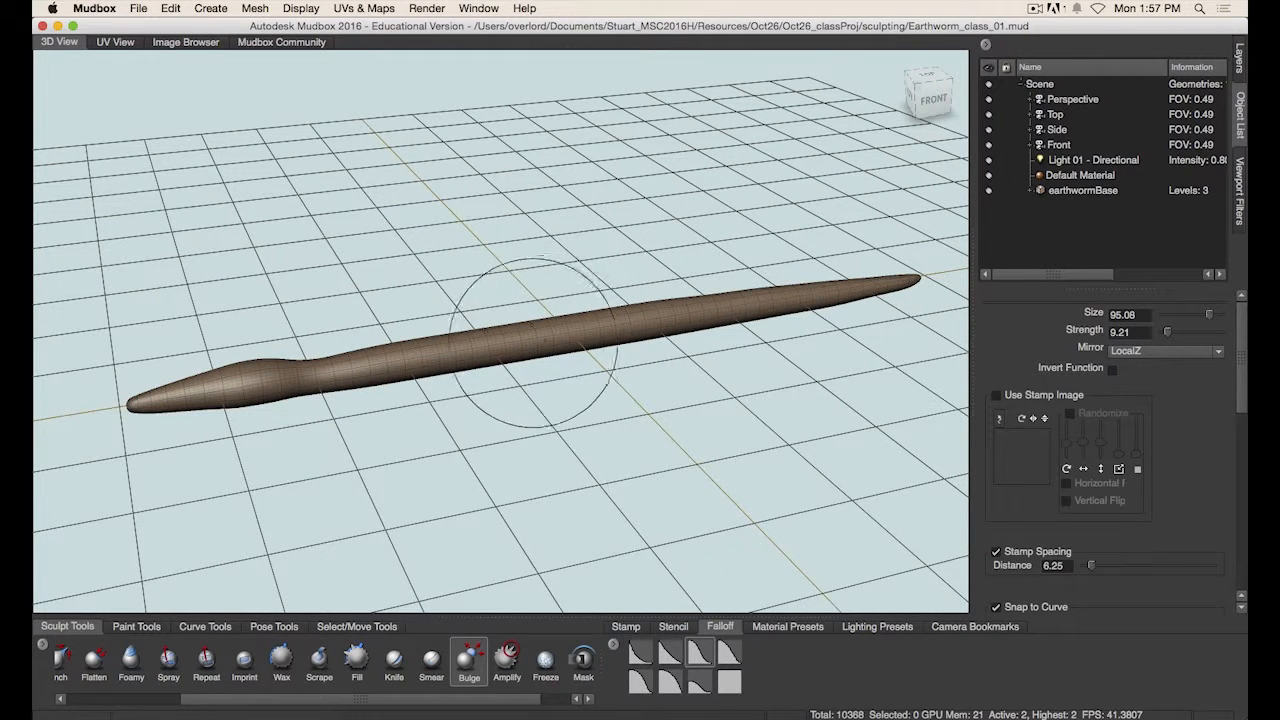
left_click_drag(457, 306, 499, 350, "alt")
left_click(484, 340)
key("super+z")
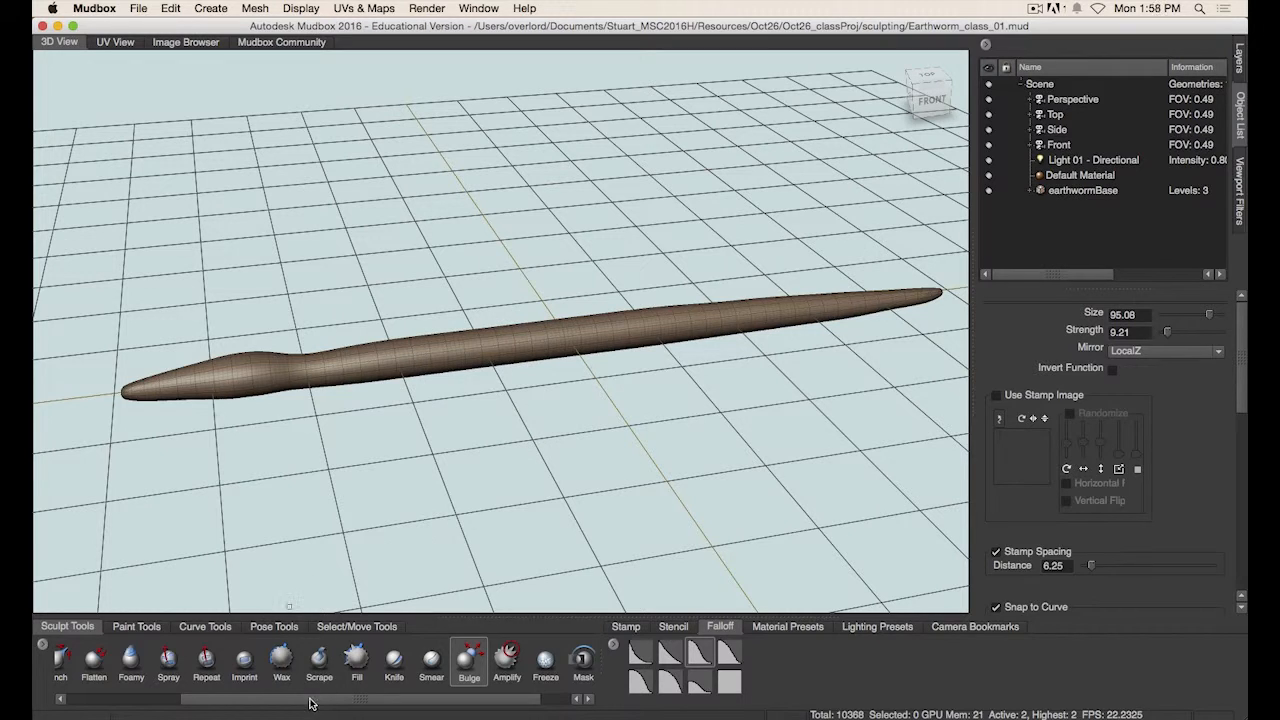
- Select the Foamy brush and shrink its size to about 35
left_click_drag(310, 700, 255, 699)
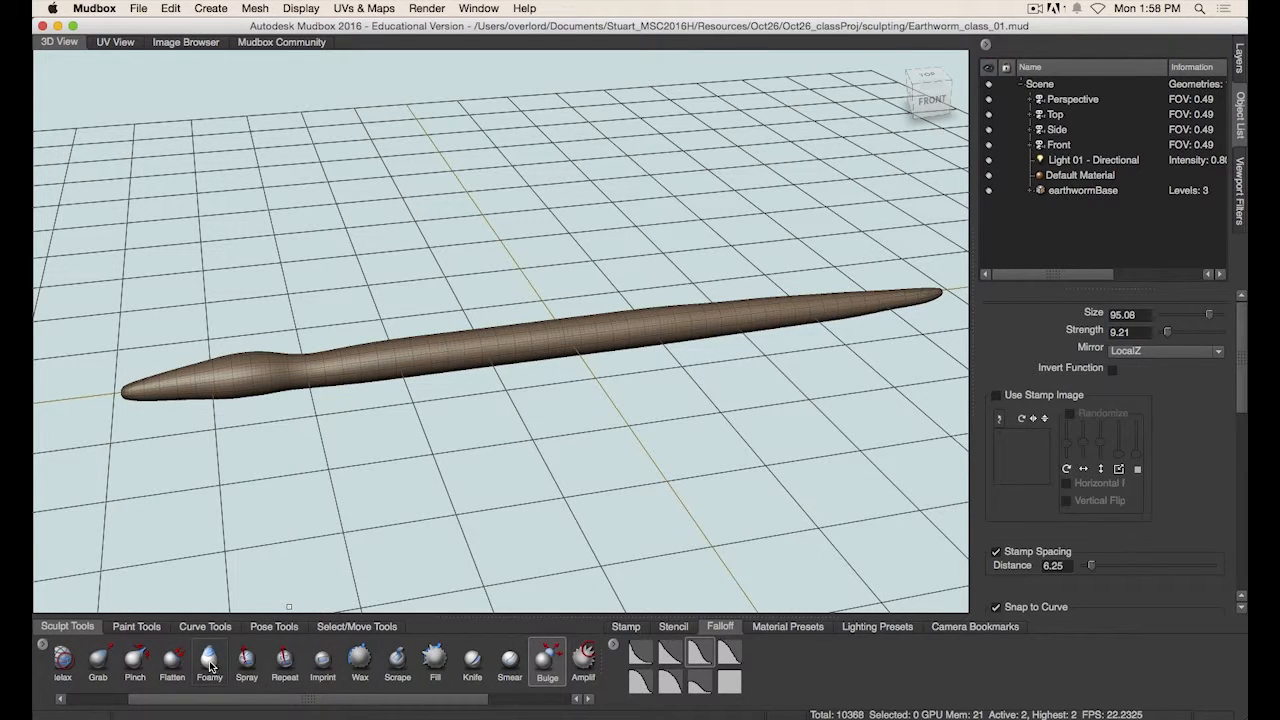
left_click(210, 664)
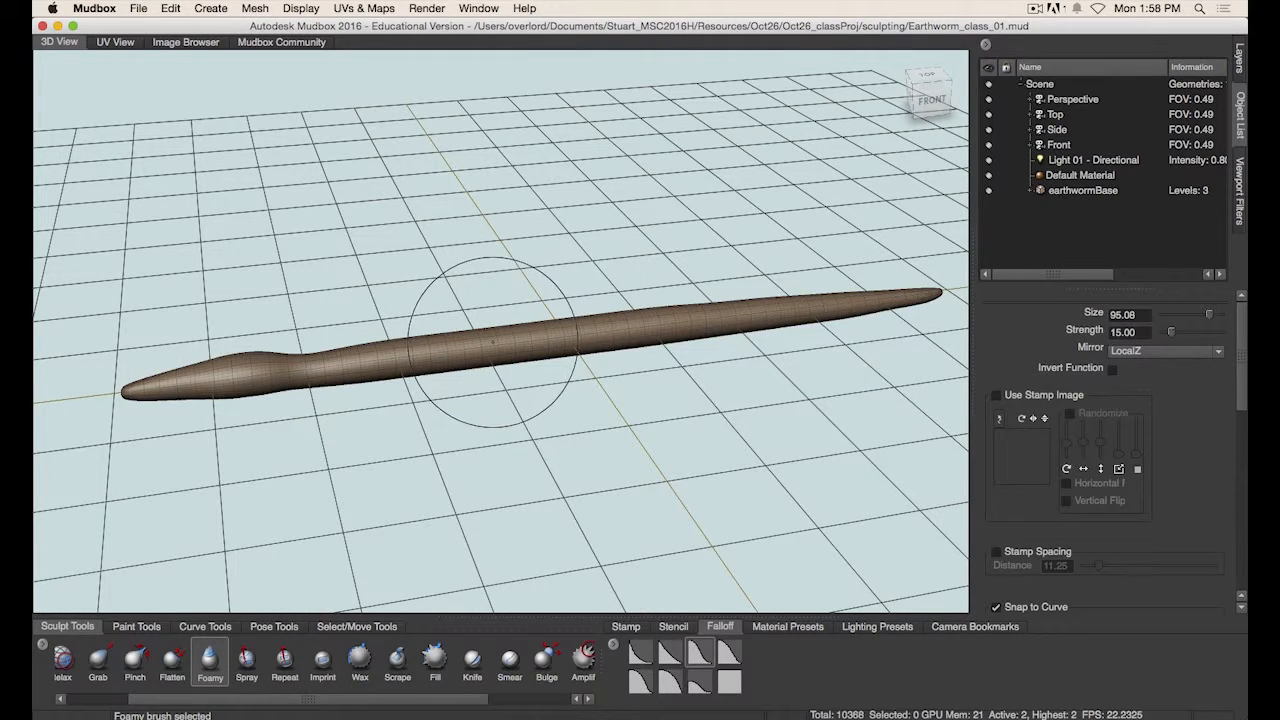
left_click_drag(497, 331, 446, 331)
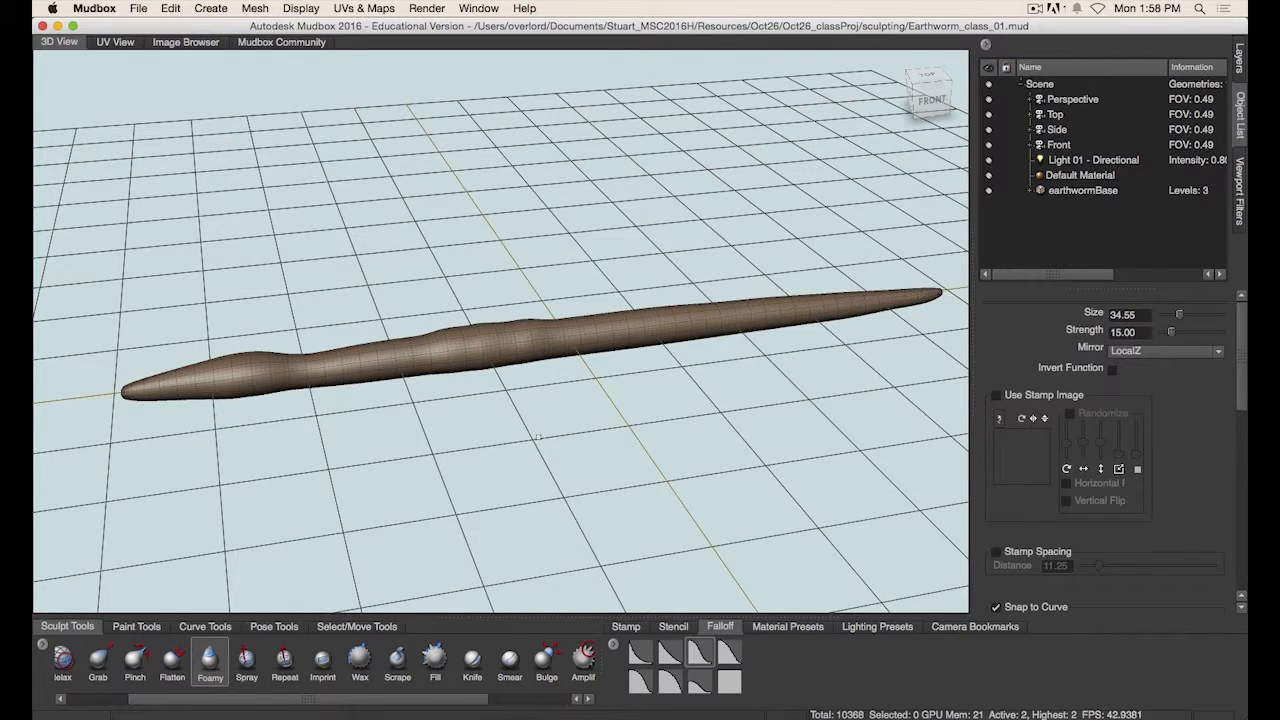
- Build up soft swellings along the worm's midsection with the Foamy brush
left_click_drag(538, 437, 601, 474, "alt")
right_click_drag(523, 431, 823, 374, "alt")
left_click_drag(677, 446, 701, 436, "alt")
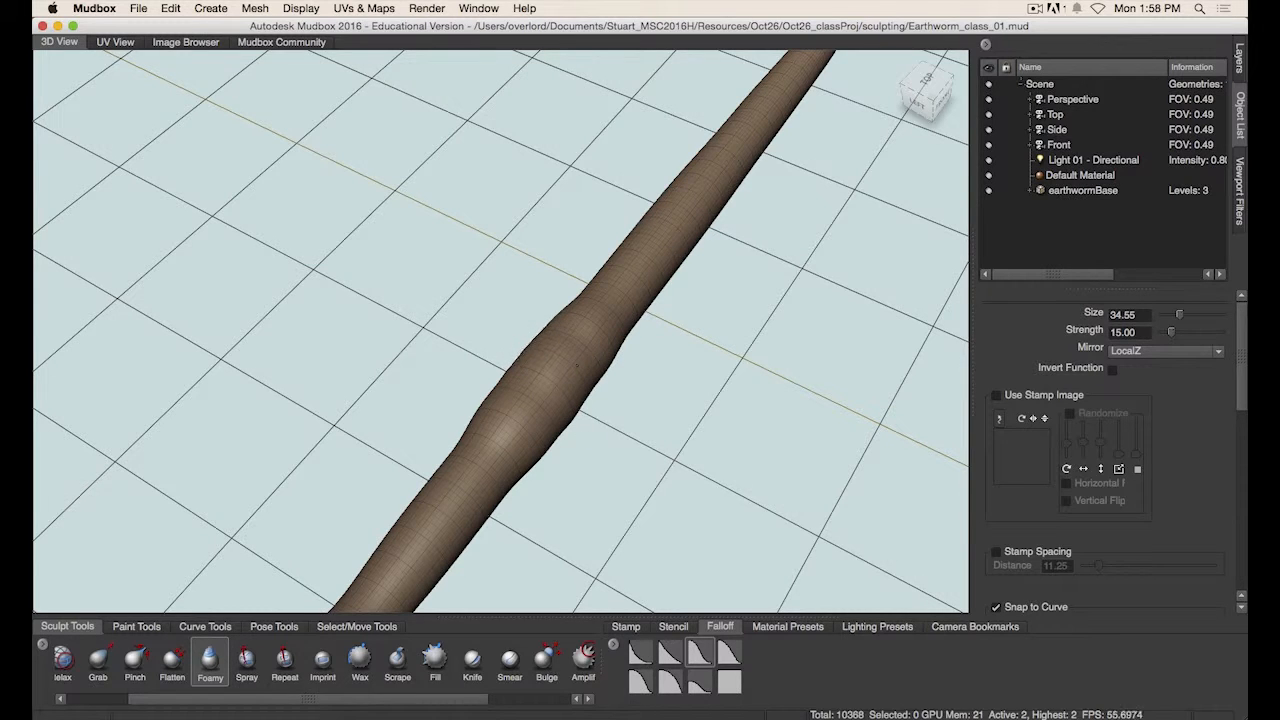
left_click_drag(535, 400, 494, 426)
left_click_drag(565, 436, 494, 438, "alt")
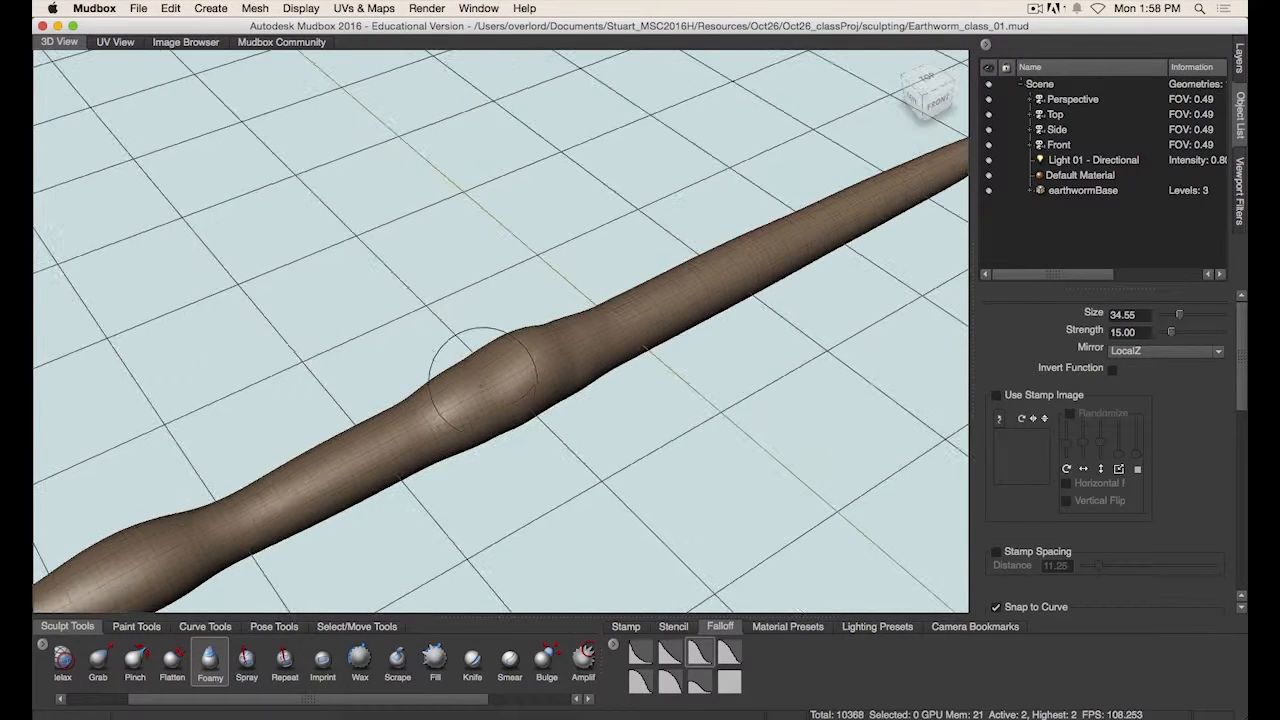
left_click_drag(490, 378, 520, 357, "shift")
left_click_drag(434, 378, 436, 368, "alt")
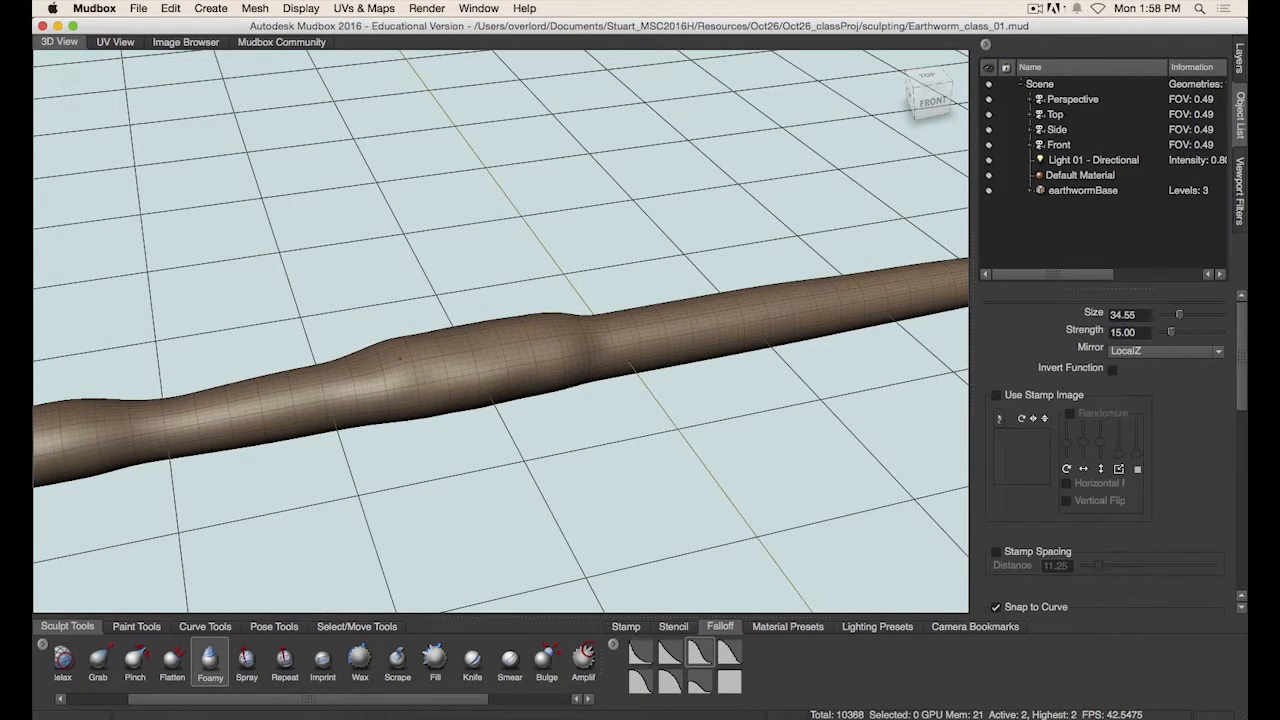
- Add more soft Foamy swellings along the worm's midsection, checking the earthworm reference image between strokes
mouse_move(525, 380)
left_mouse_down("alt")
mouse_move(634, 380)
mouse_move(646, 420)
mouse_move(565, 372)
mouse_move(490, 378)
mouse_move(475, 423)
mouse_move(509, 429)
mouse_move(512, 336)
left_mouse_up("alt")
key("shift")
key("super+Tab")
key("super+Tab")
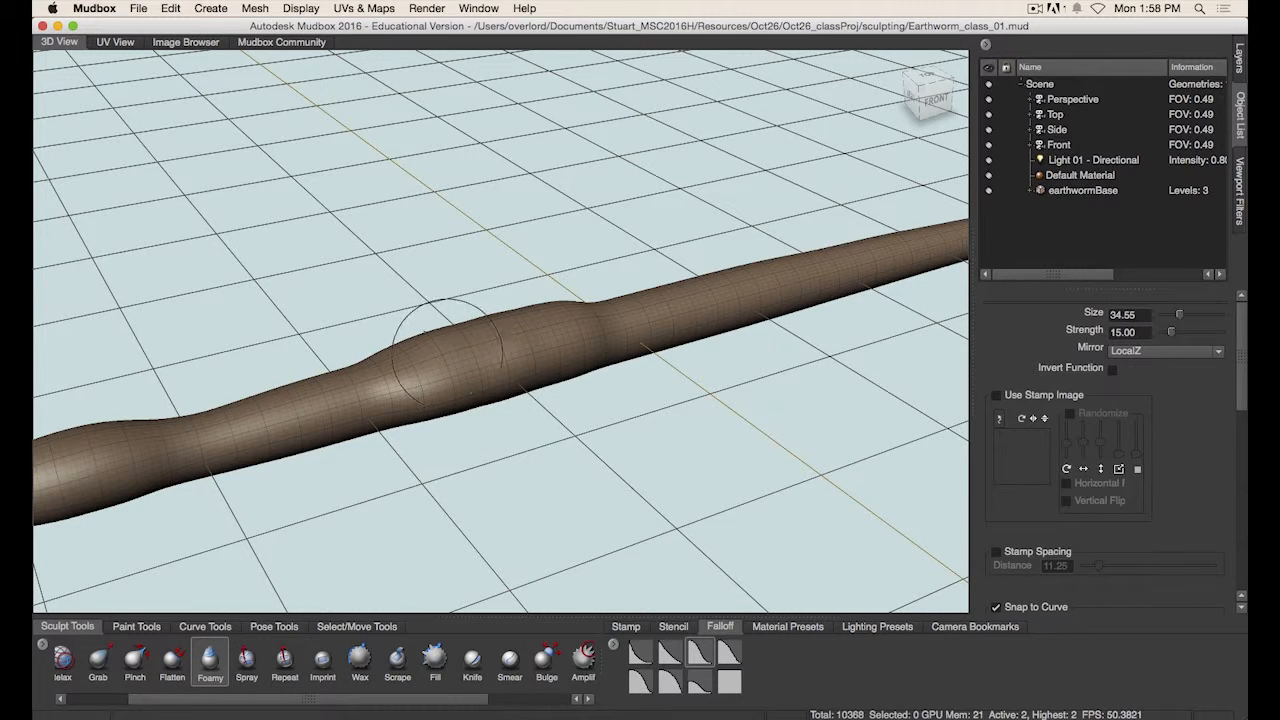
left_click_drag(447, 353, 535, 335, "shift")
left_click_drag(555, 470, 500, 371, "alt")
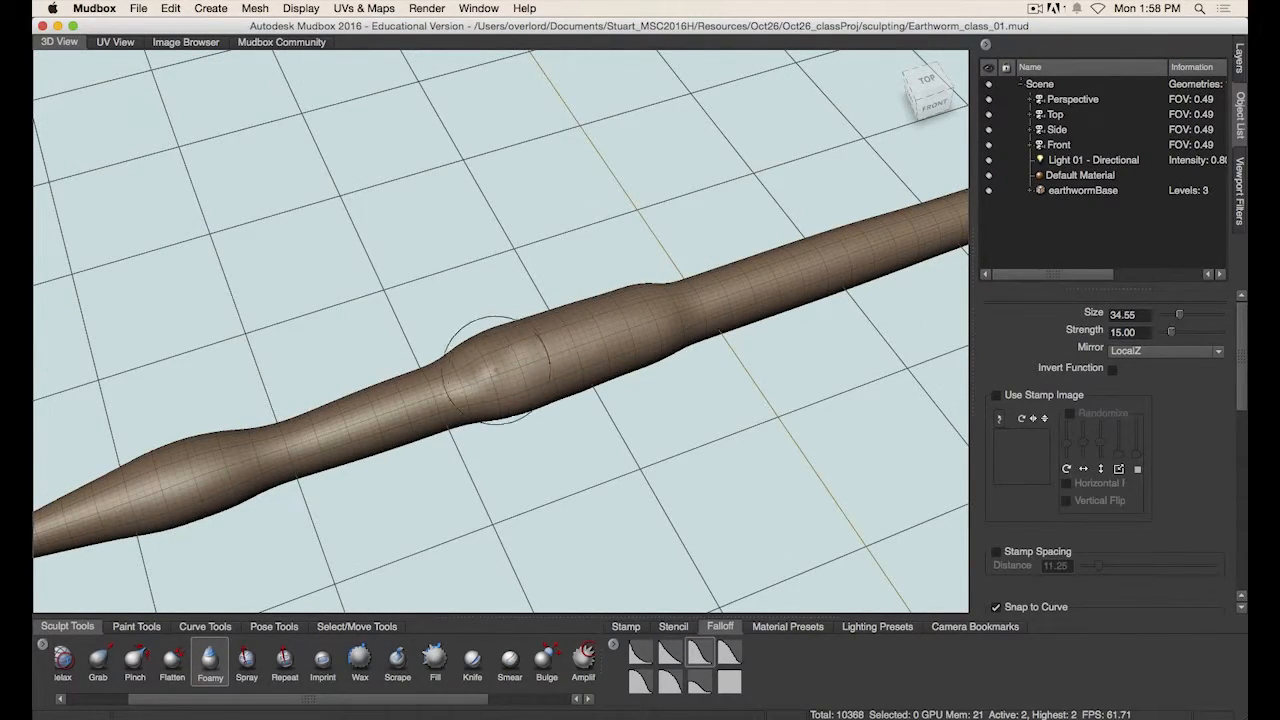
left_click_drag(500, 366, 636, 345, "shift")
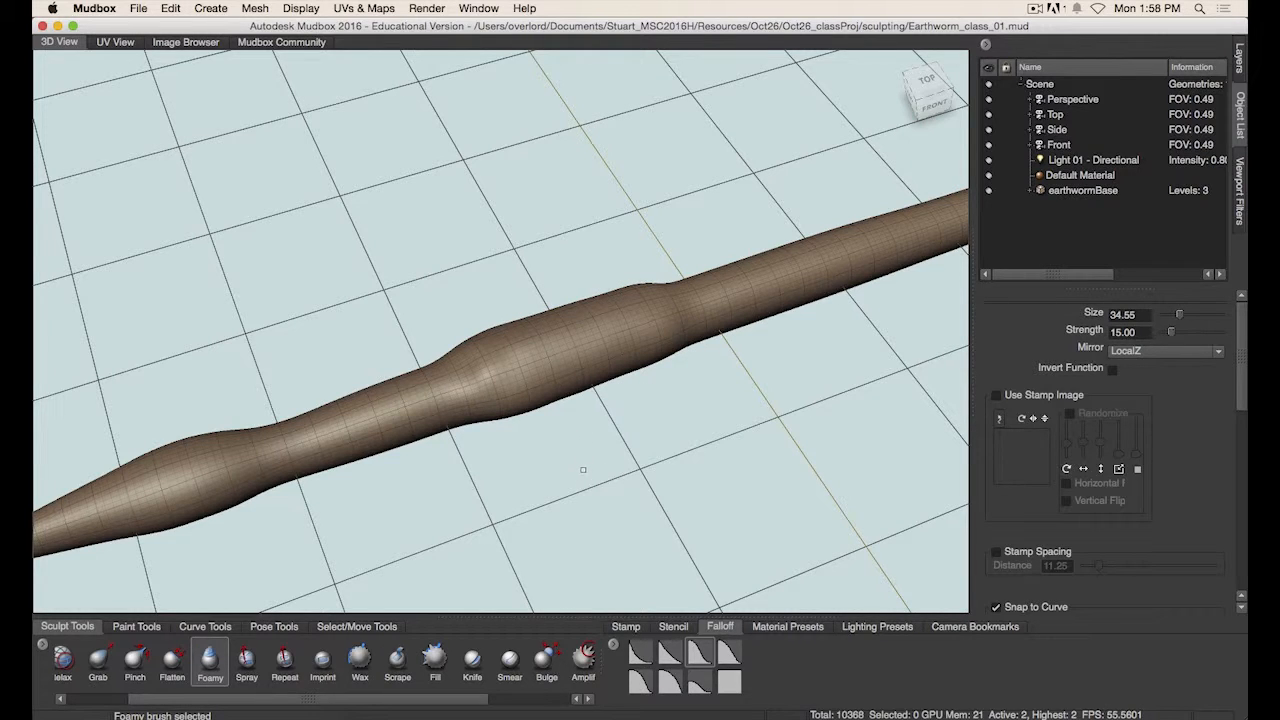
- Review the reference image, then select the Flatten brush and flatten the worm's underside around the thickened band
key("super+Tab")
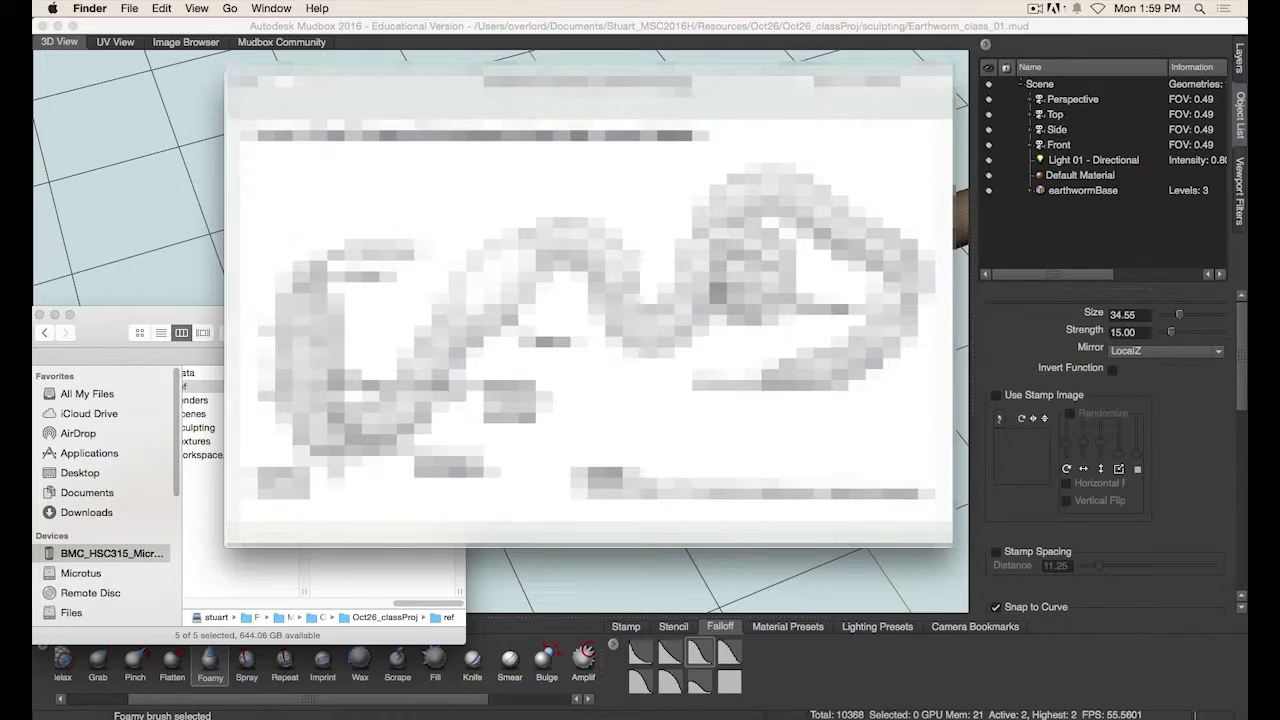
key("super+Tab")
left_click_drag(454, 464, 429, 396, "alt")
left_click(185, 680)
mouse_move(368, 500)
left_mouse_down("alt")
mouse_move(603, 311)
mouse_move(510, 299)
mouse_move(518, 405)
left_mouse_up("alt")
mouse_move(635, 300)
left_mouse_down("alt")
mouse_move(400, 417)
mouse_move(433, 390)
mouse_move(340, 420)
mouse_move(420, 370)
mouse_move(540, 260)
mouse_move(480, 220)
left_mouse_up("alt")
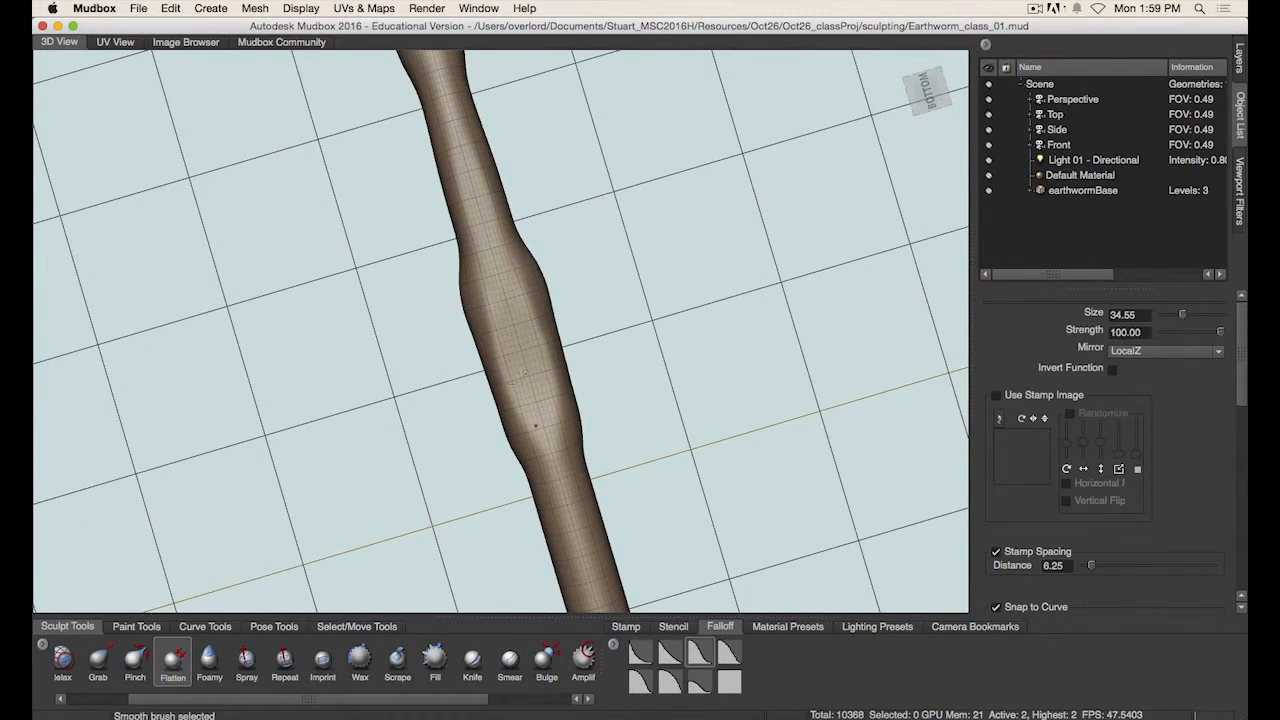
mouse_move(544, 428)
left_mouse_down("alt")
mouse_move(490, 510)
mouse_move(565, 420)
left_mouse_up("alt")
left_click_drag(607, 468, 563, 286, "alt")
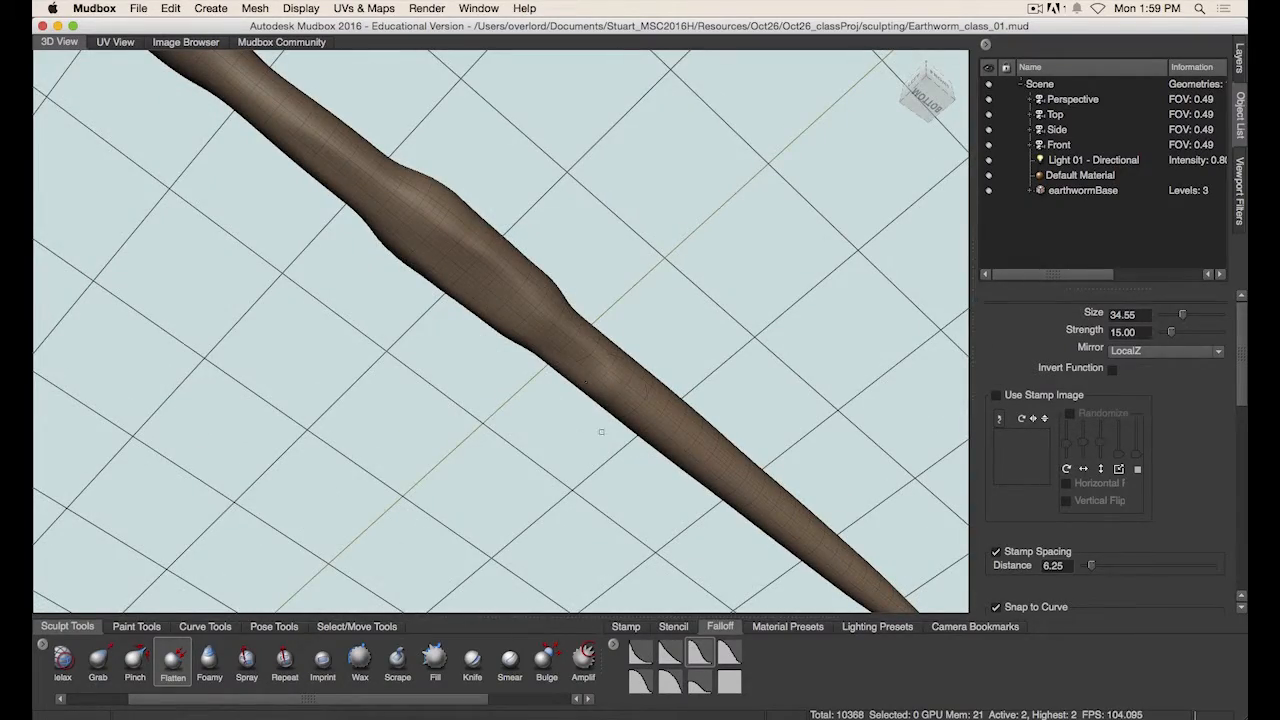
mouse_move(601, 432)
left_mouse_down("alt")
mouse_move(366, 491)
mouse_move(435, 400)
mouse_move(535, 348)
mouse_move(480, 420)
mouse_move(409, 477)
mouse_move(503, 423)
mouse_move(526, 286)
left_mouse_up("alt")
- Continue flattening the worm's underside along the body toward both ends
key("shift")
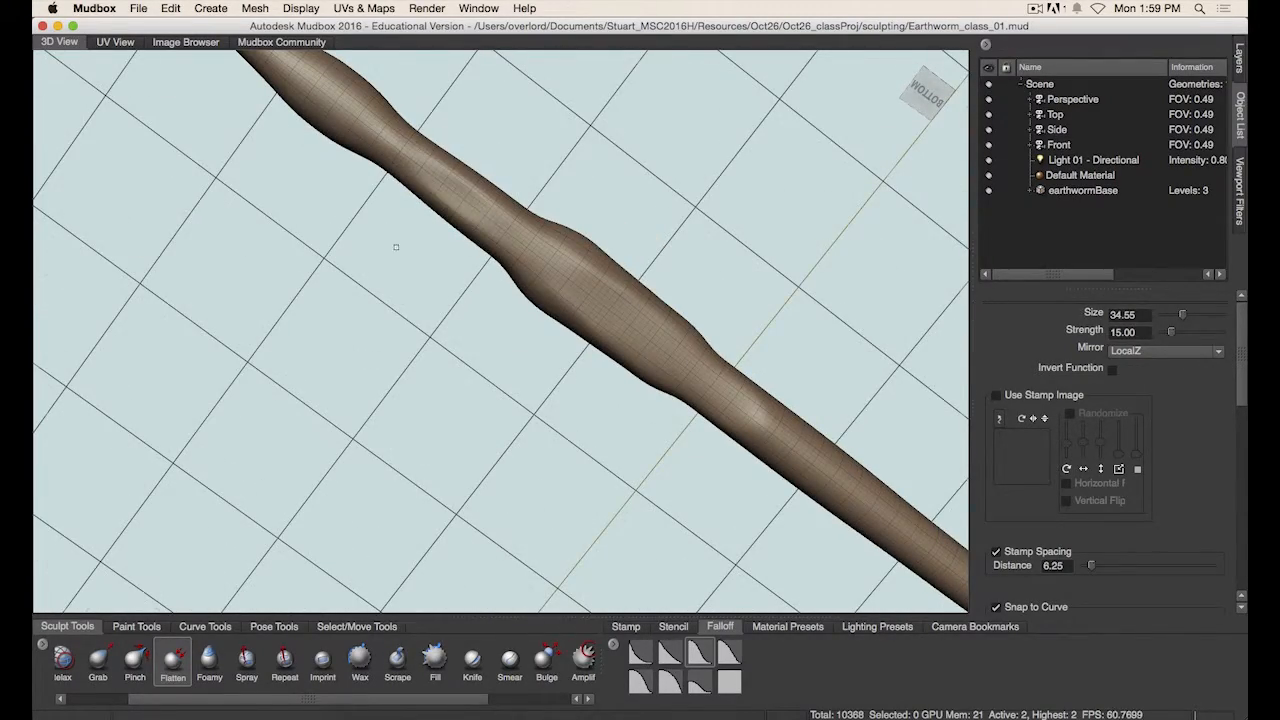
middle_click_drag(394, 246, 486, 340, "alt")
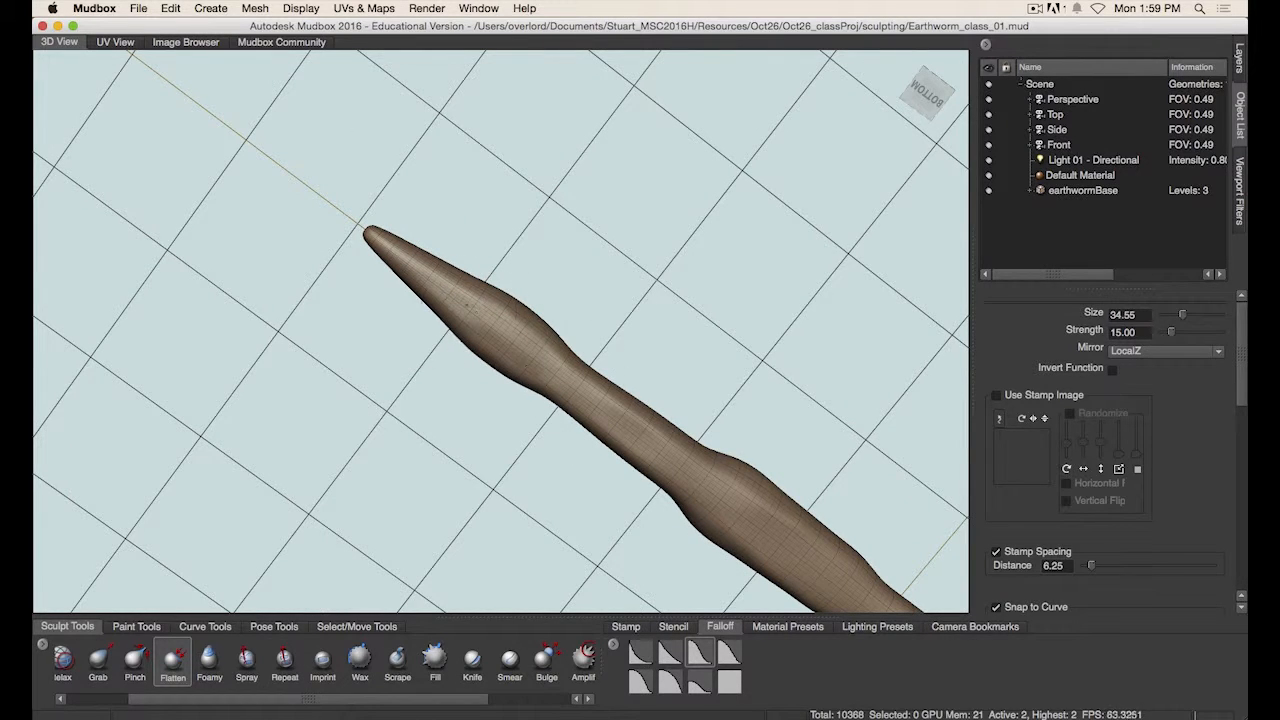
middle_click_drag(628, 370, 407, 240, "alt")
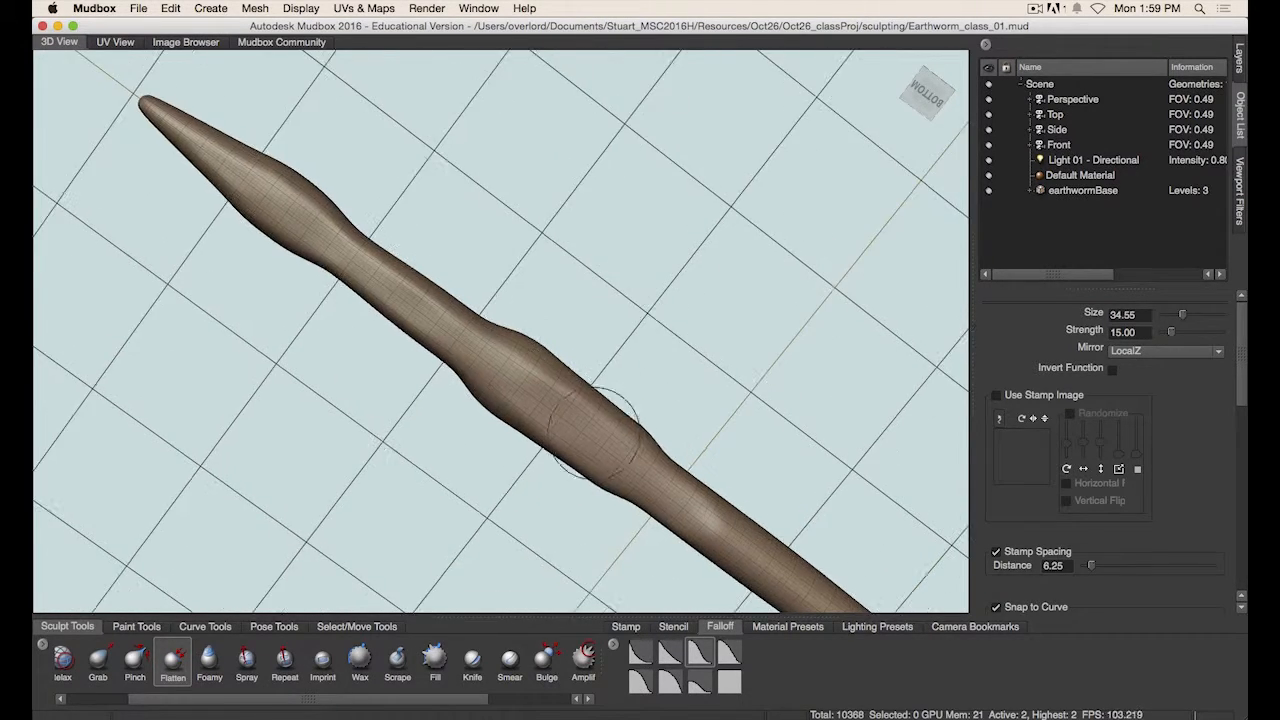
middle_click_drag(658, 432, 545, 315, "alt")
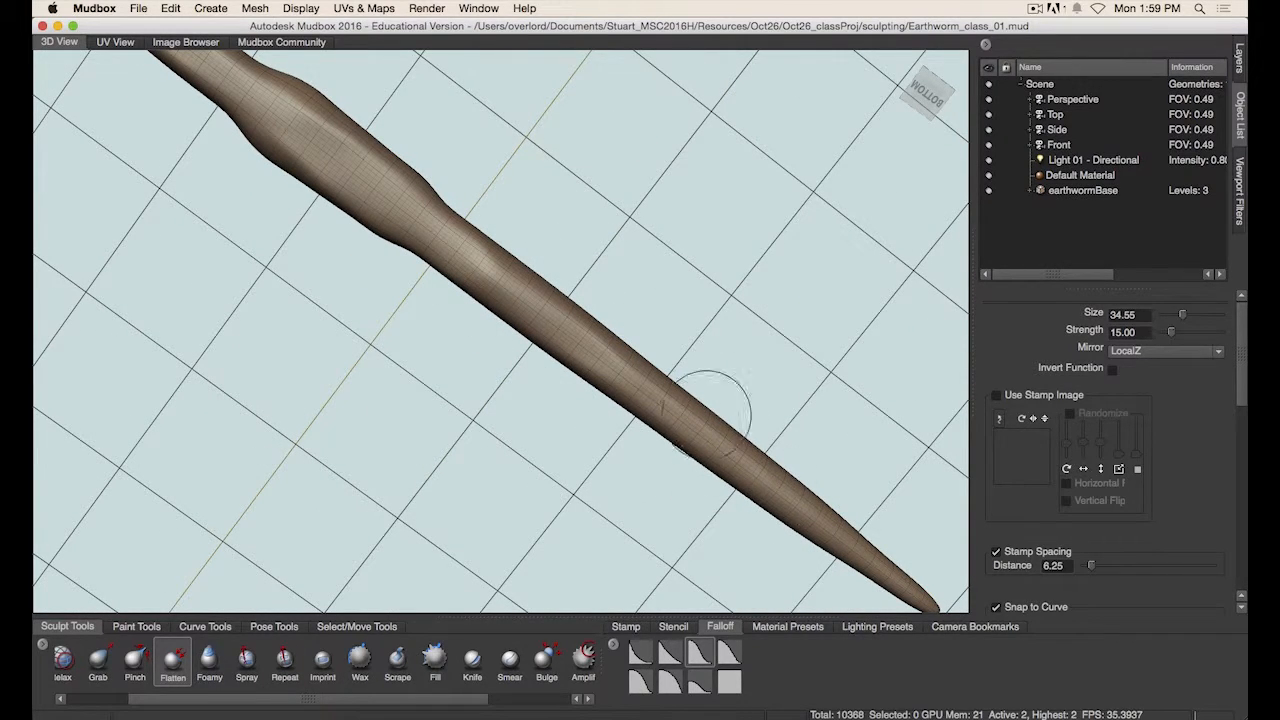
middle_click_drag(713, 320, 626, 266, "alt")
mouse_move(447, 428)
left_mouse_down("alt")
mouse_move(441, 358)
mouse_move(409, 435)
mouse_move(494, 423)
mouse_move(523, 386)
mouse_move(517, 236)
mouse_move(477, 366)
mouse_move(509, 386)
mouse_move(580, 374)
mouse_move(537, 333)
mouse_move(531, 306)
mouse_move(514, 339)
left_mouse_up("alt")
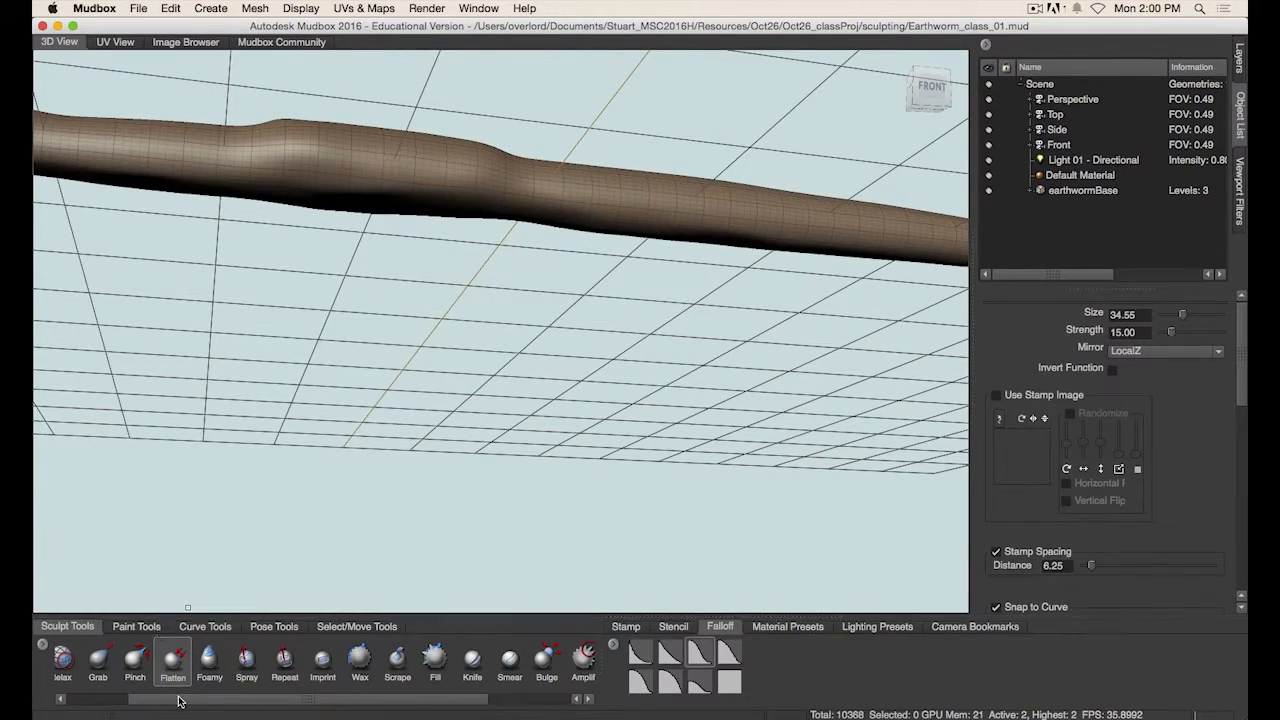
- Select the Grab brush, enlarge it to about 63, and pull the worm's side profile into a smoother outline
left_click_drag(178, 701, 110, 700)
left_click(184, 660)
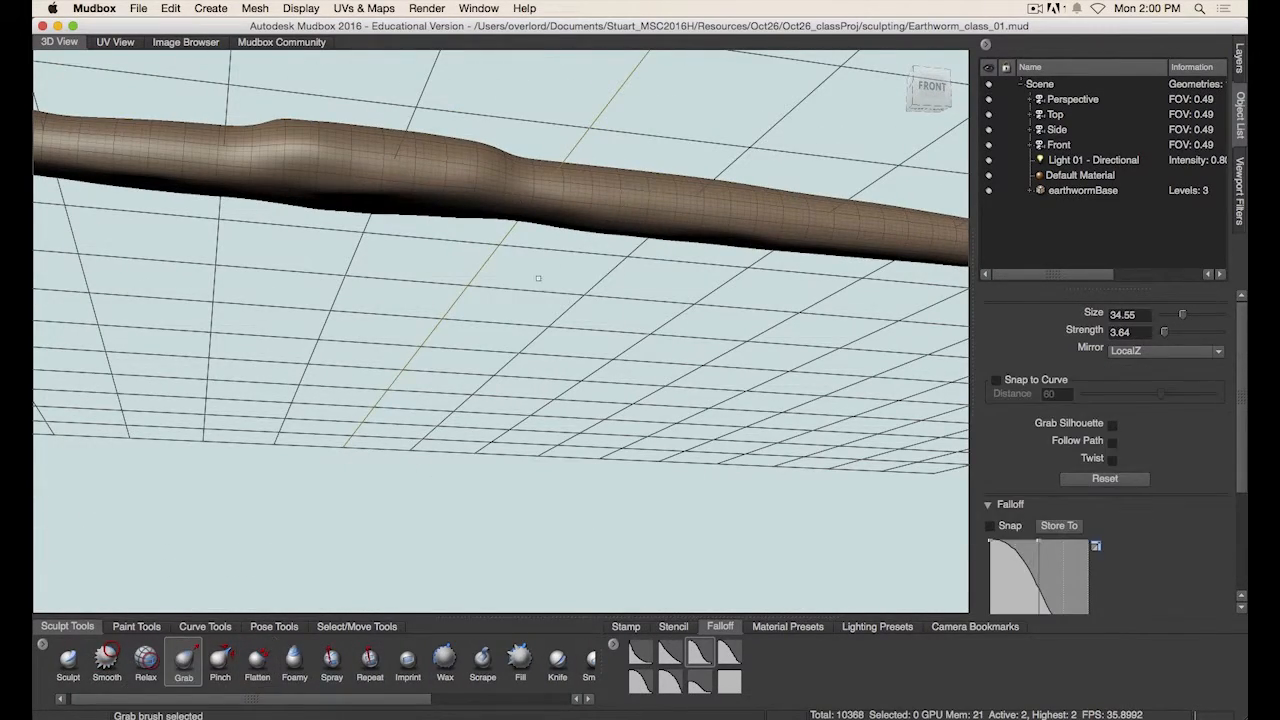
mouse_move(538, 278)
left_mouse_down("alt")
mouse_move(557, 274)
mouse_move(545, 262)
left_mouse_up("alt")
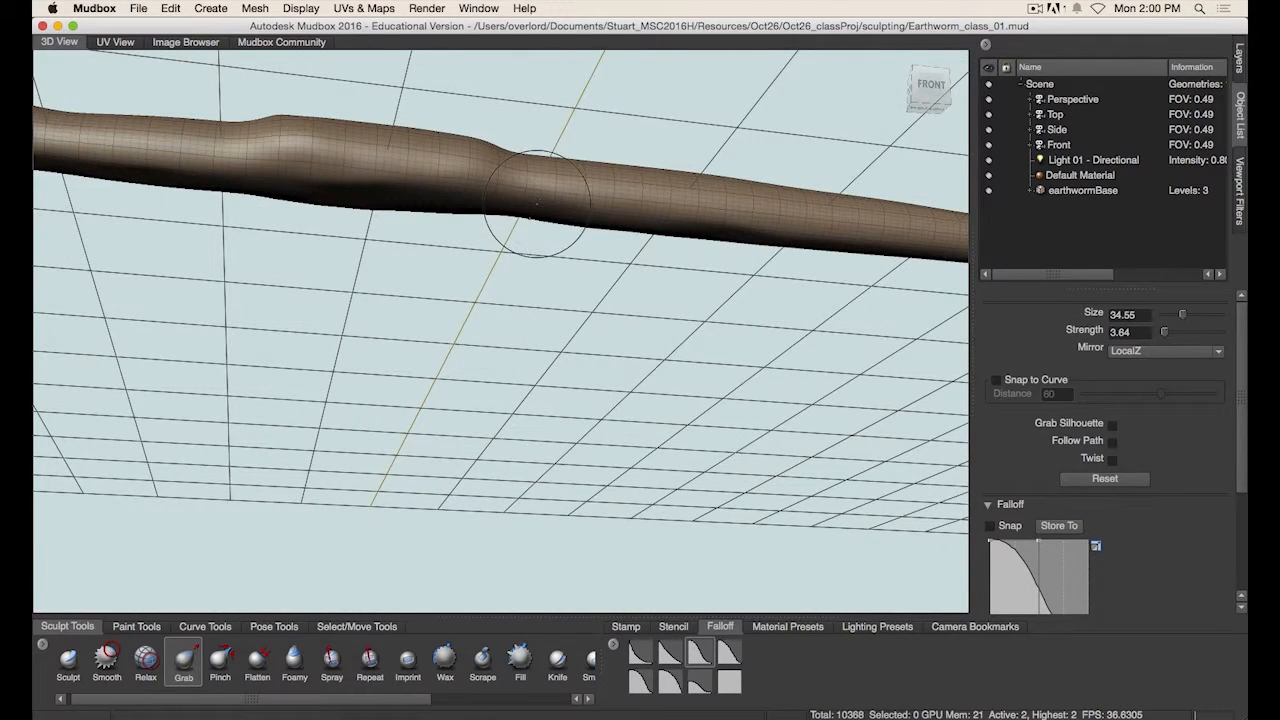
left_click_drag(531, 199, 514, 254)
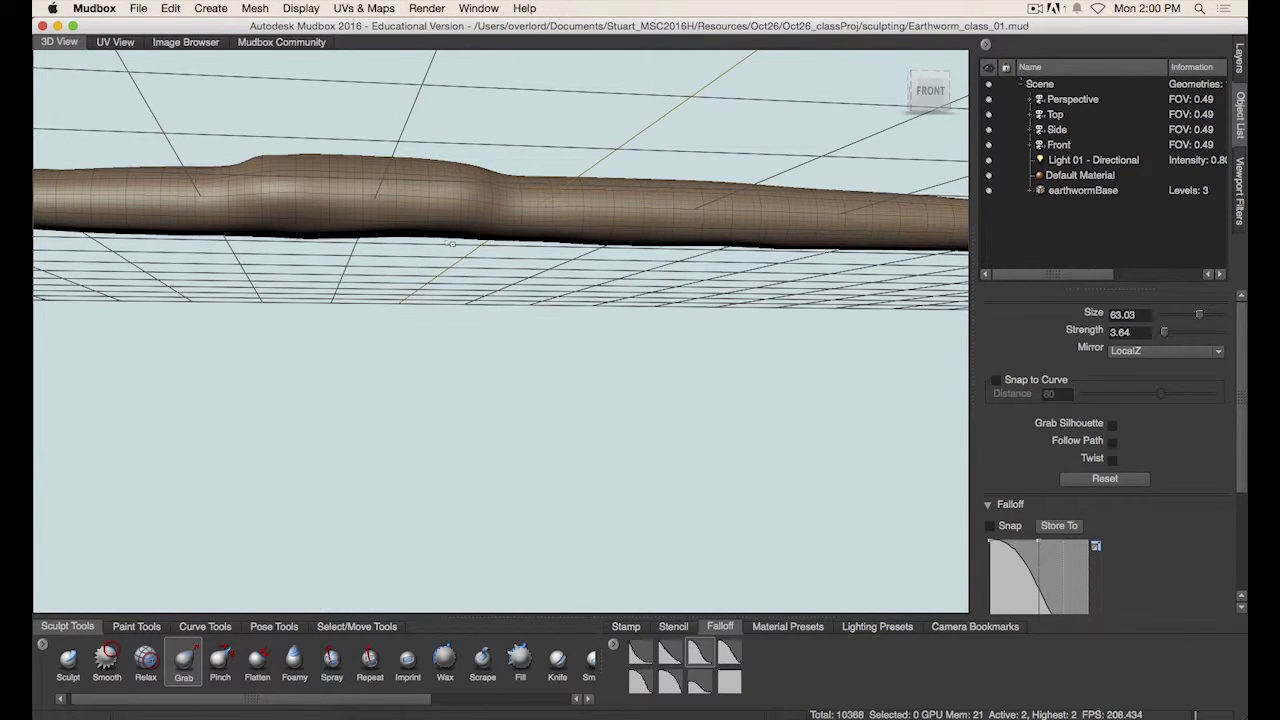
mouse_move(478, 262)
left_mouse_down("alt")
mouse_move(471, 291)
mouse_move(507, 279)
left_mouse_up("alt")
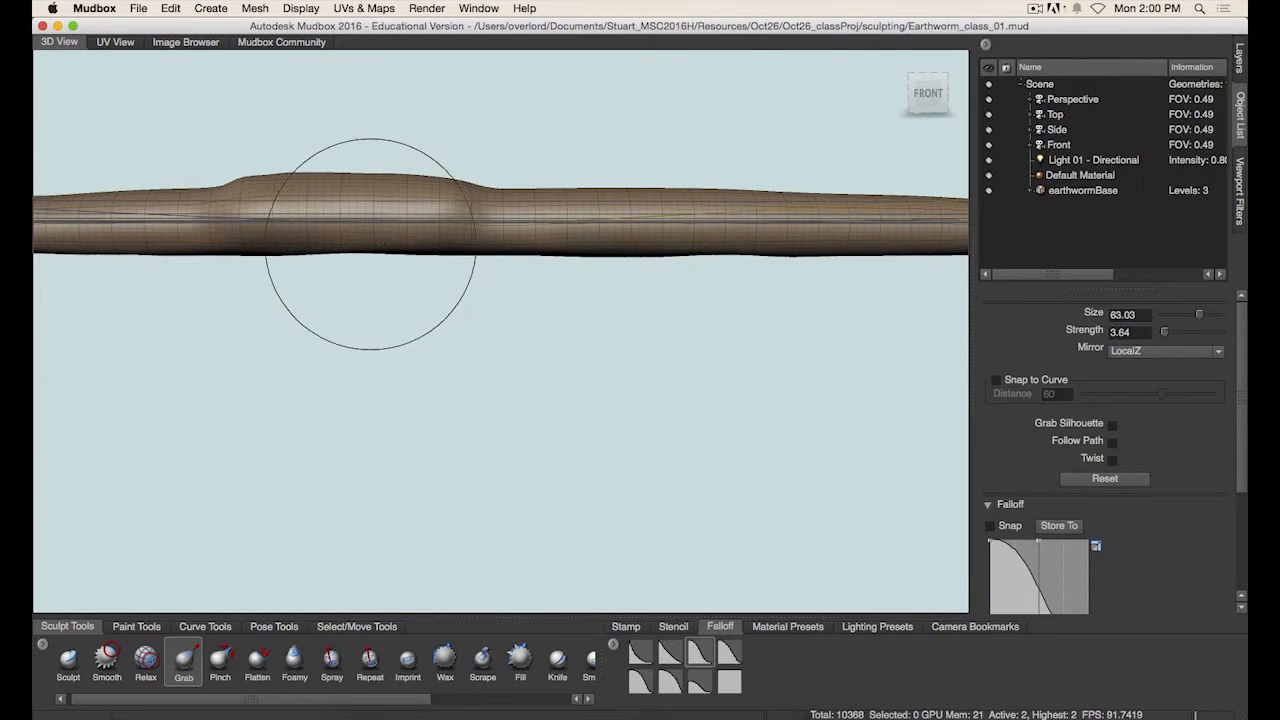
left_click_drag(371, 262, 400, 243, "alt")
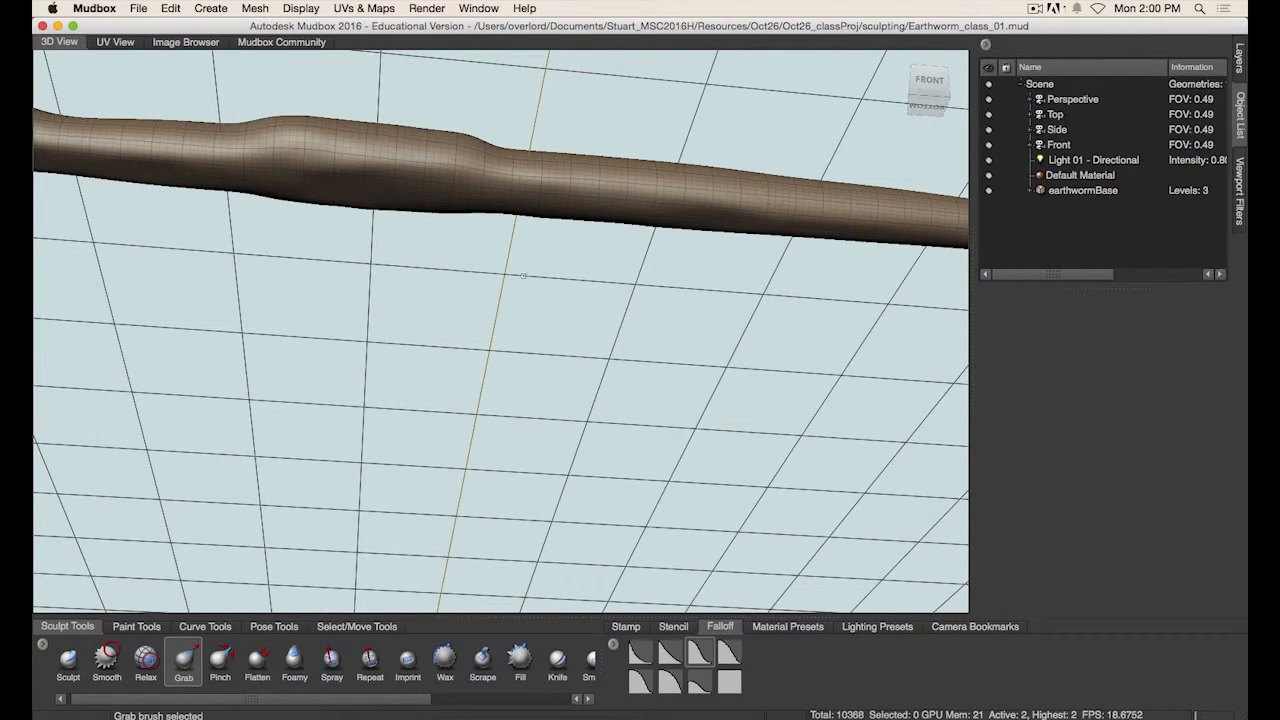
left_click_drag(523, 276, 400, 300, "alt")
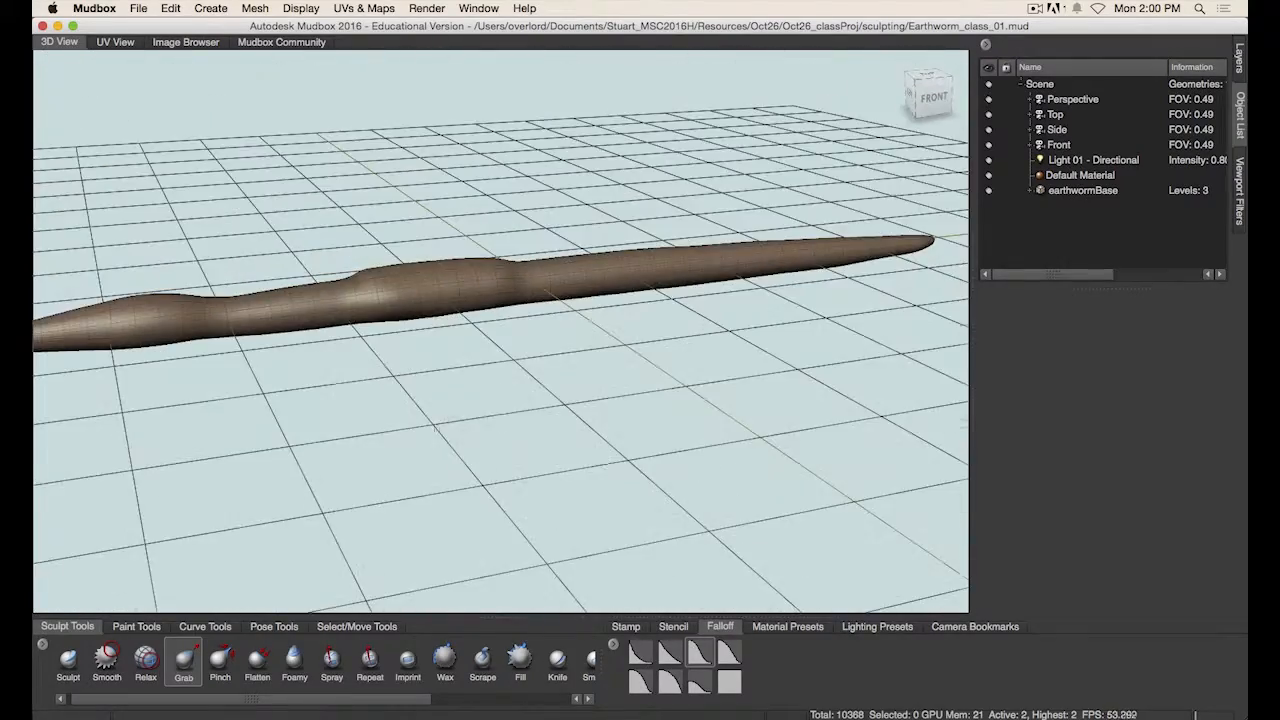
left_click_drag(432, 423, 524, 420, "alt")
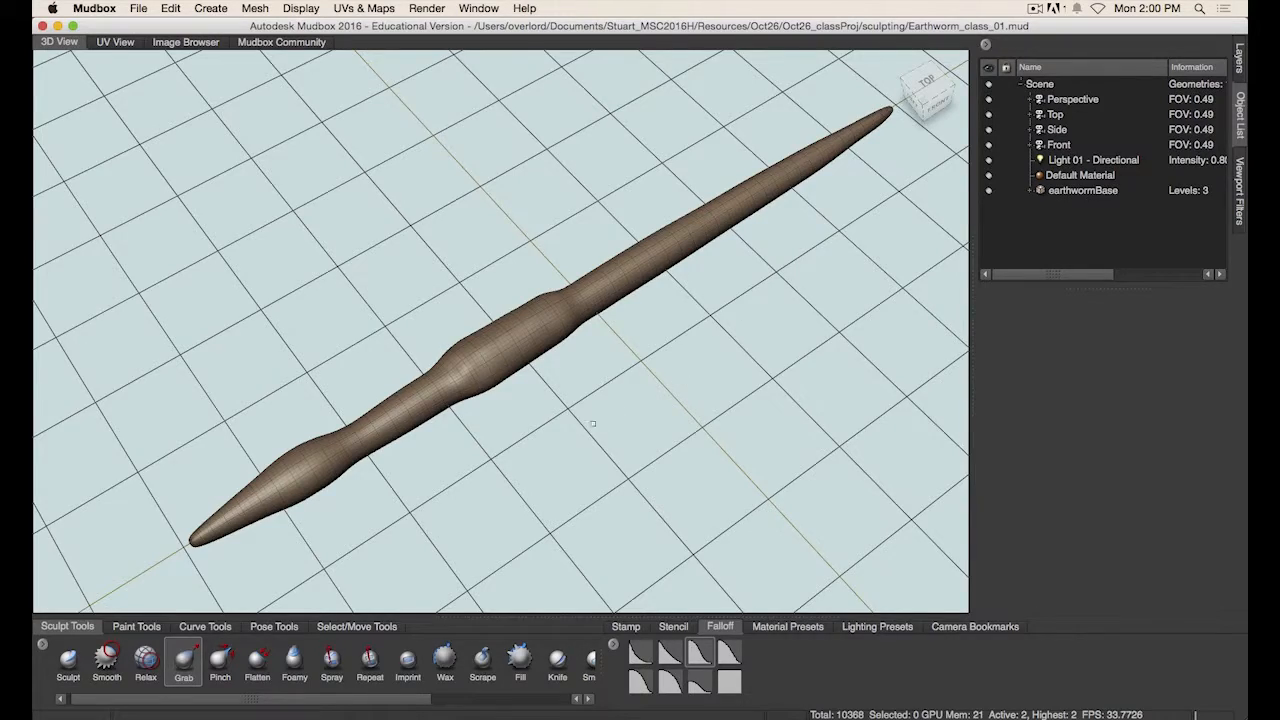
left_click_drag(592, 423, 619, 386, "alt")
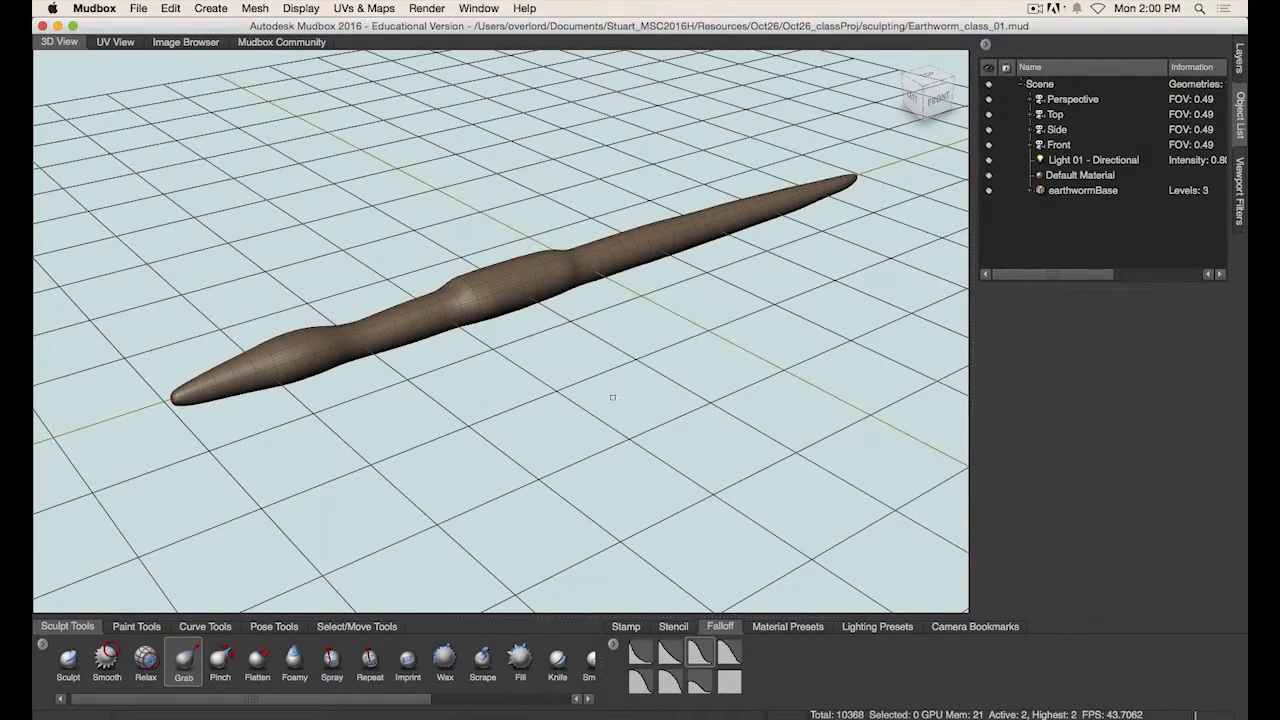
- Add a subdivision level to the worm and create a new sculpt layer
key("shift+d")
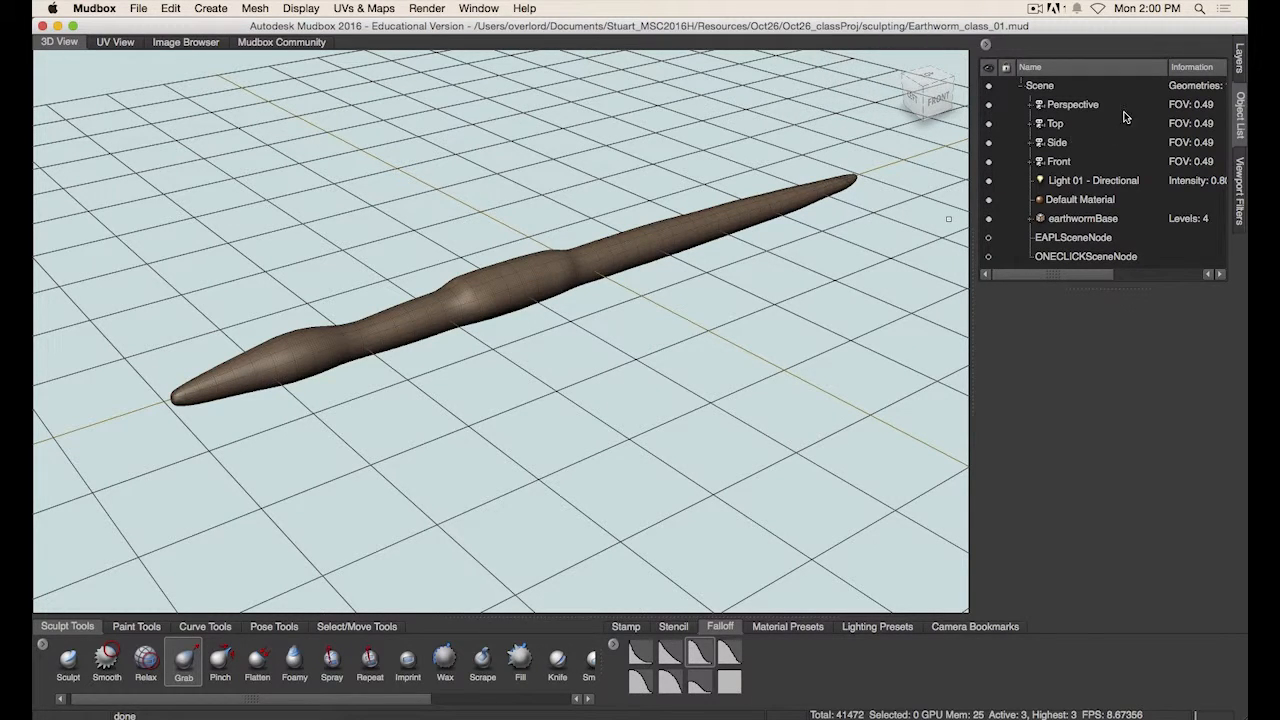
left_click(1239, 58)
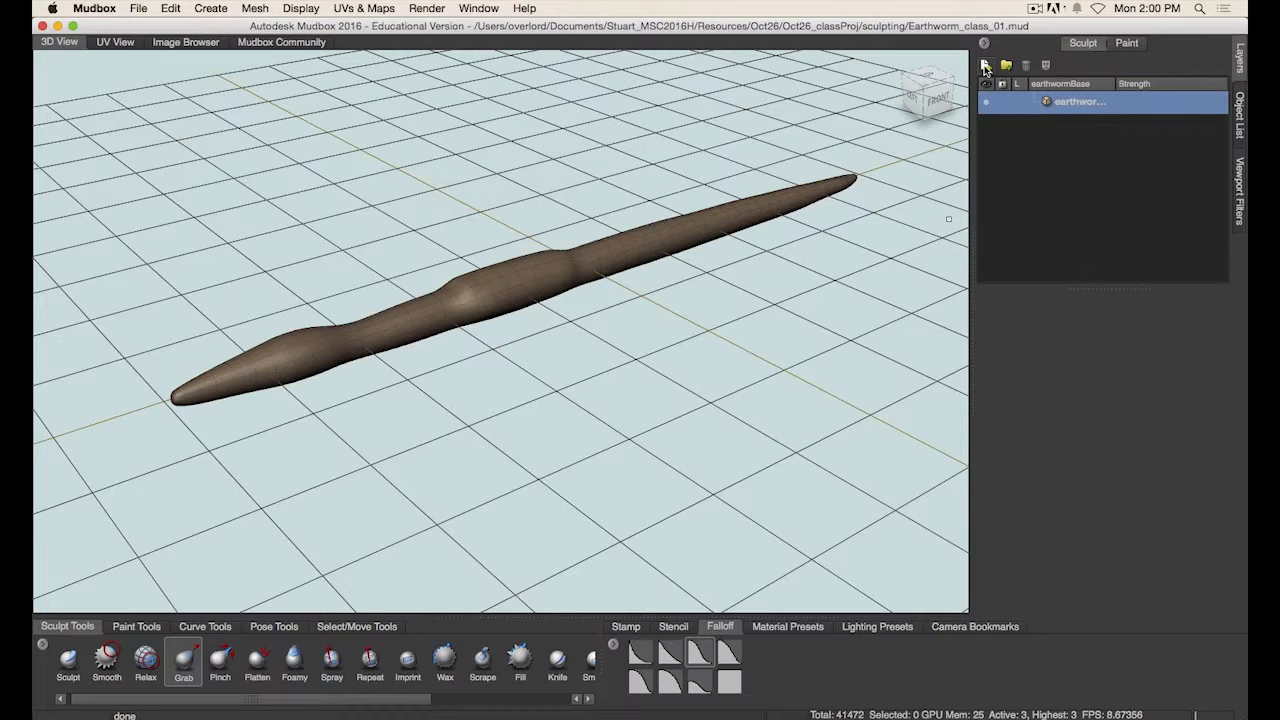
left_click(986, 66)
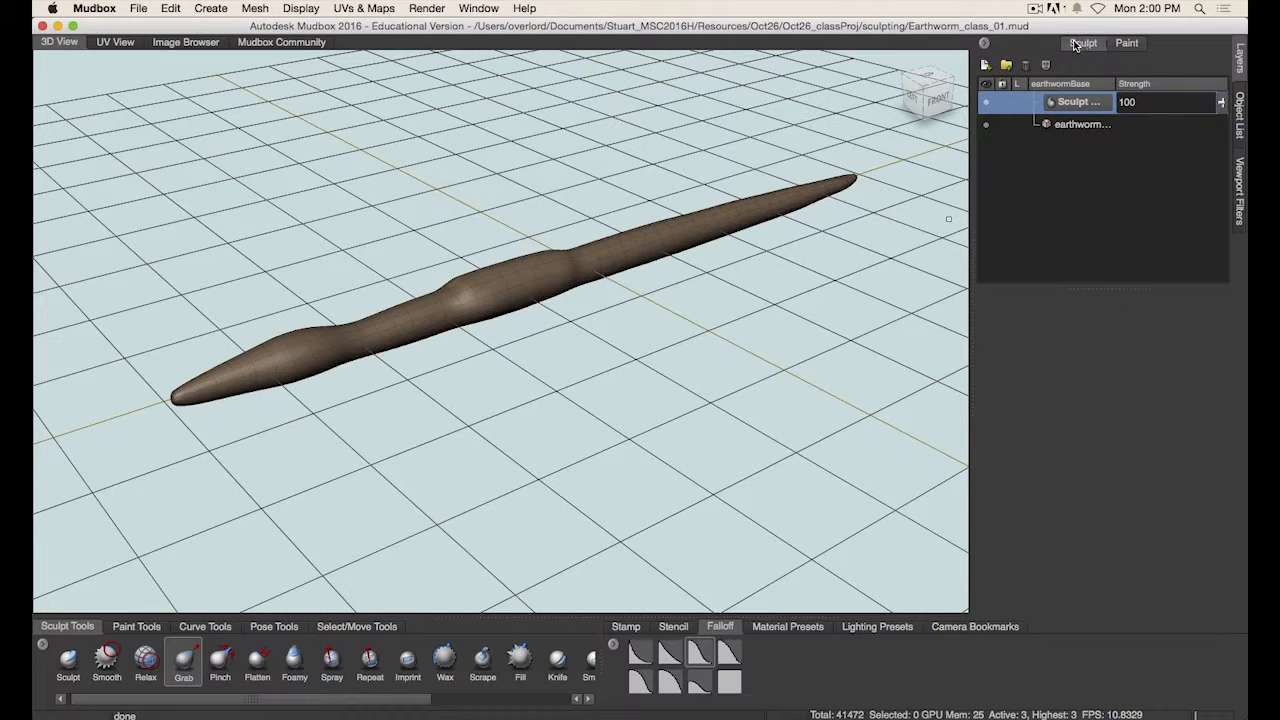
left_click(1122, 46)
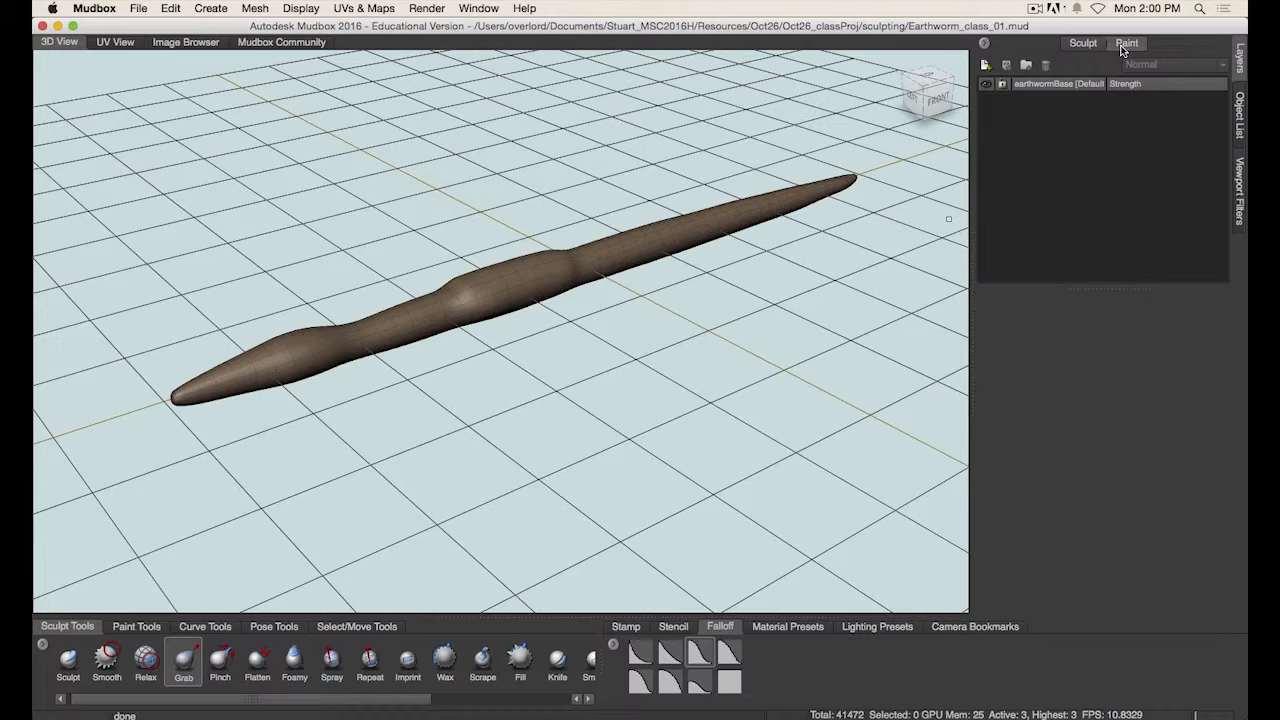
left_click(1092, 45)
left_click(1126, 45)
left_click(1092, 45)
left_click(1124, 46)
left_click(1096, 46)
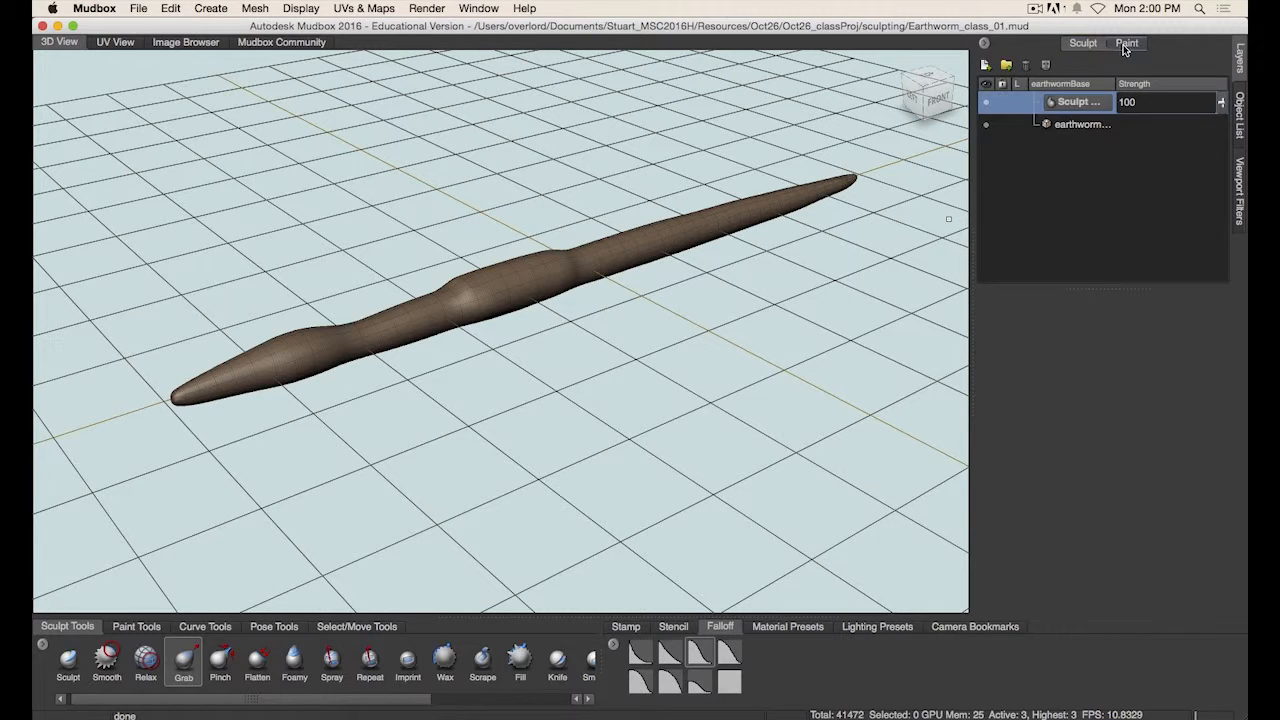
left_click(1125, 47)
left_click(1095, 47)
- Rename the new sculpt layer as Rings
double_click(1078, 103)
double_click(1081, 103)
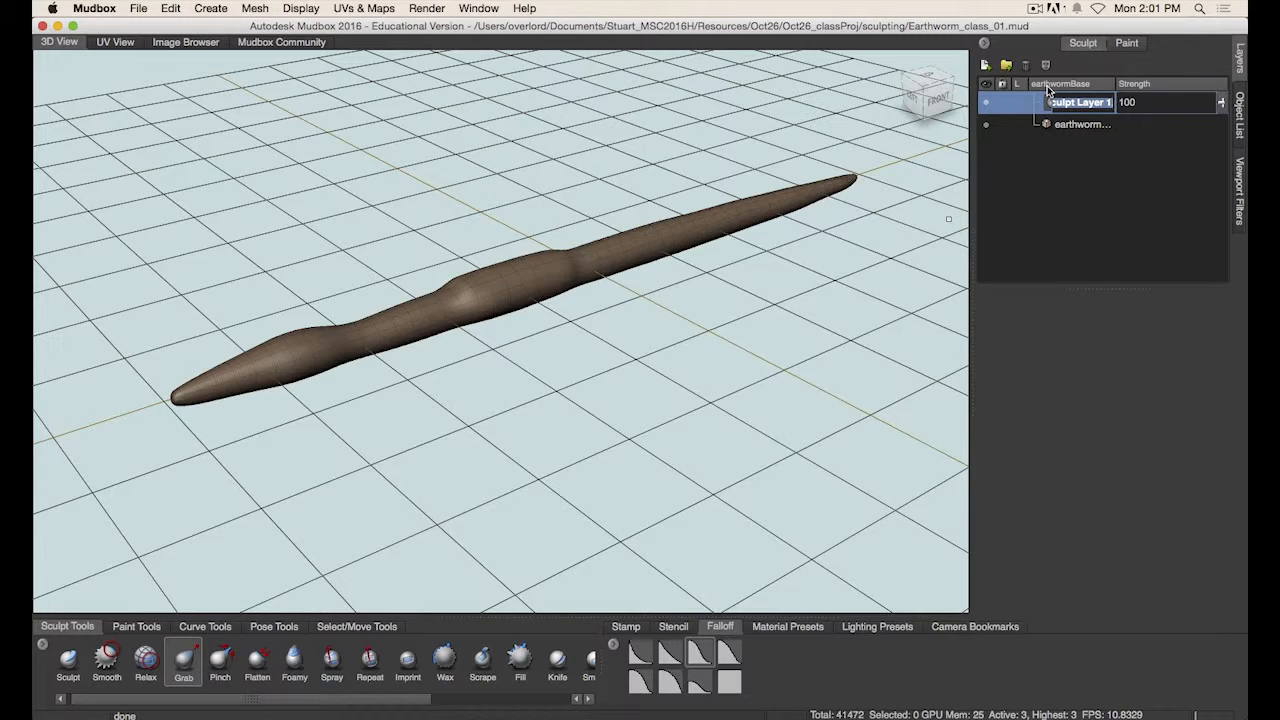
type("Rings")
key("Return")
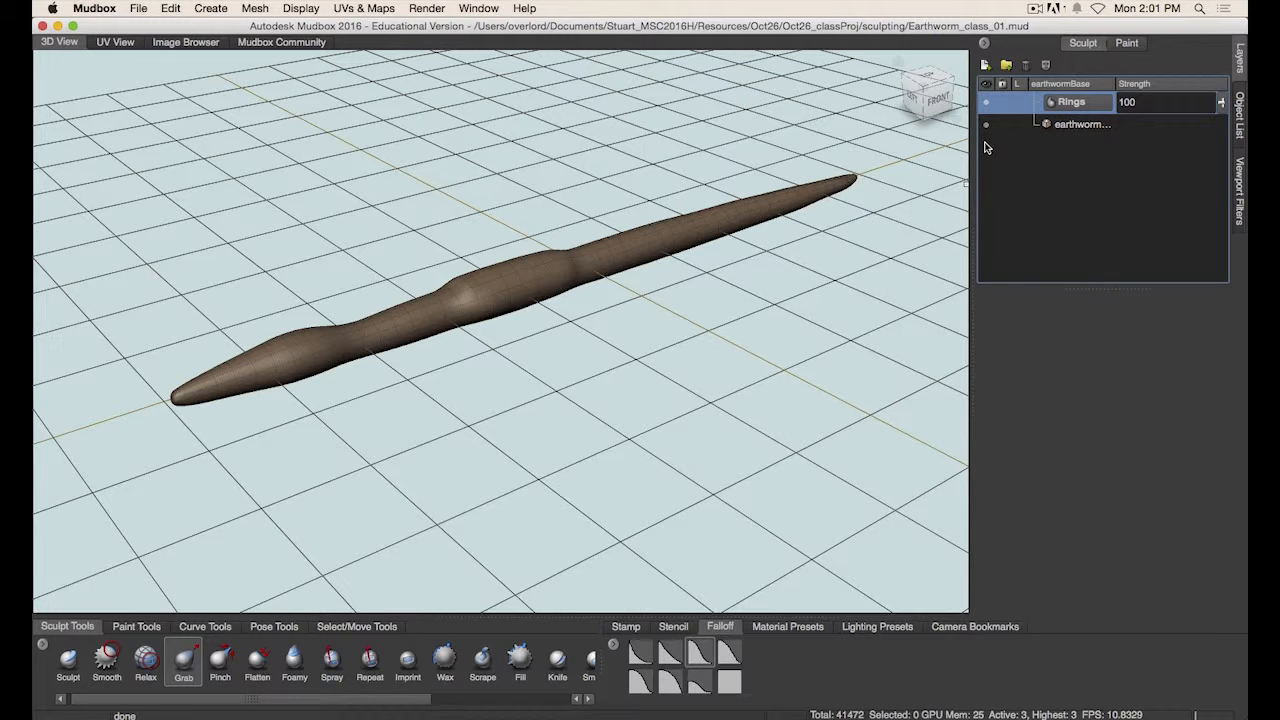
- Select the Sculpt brush and shrink its size to about 17
left_click_drag(560, 385, 528, 414, "alt")
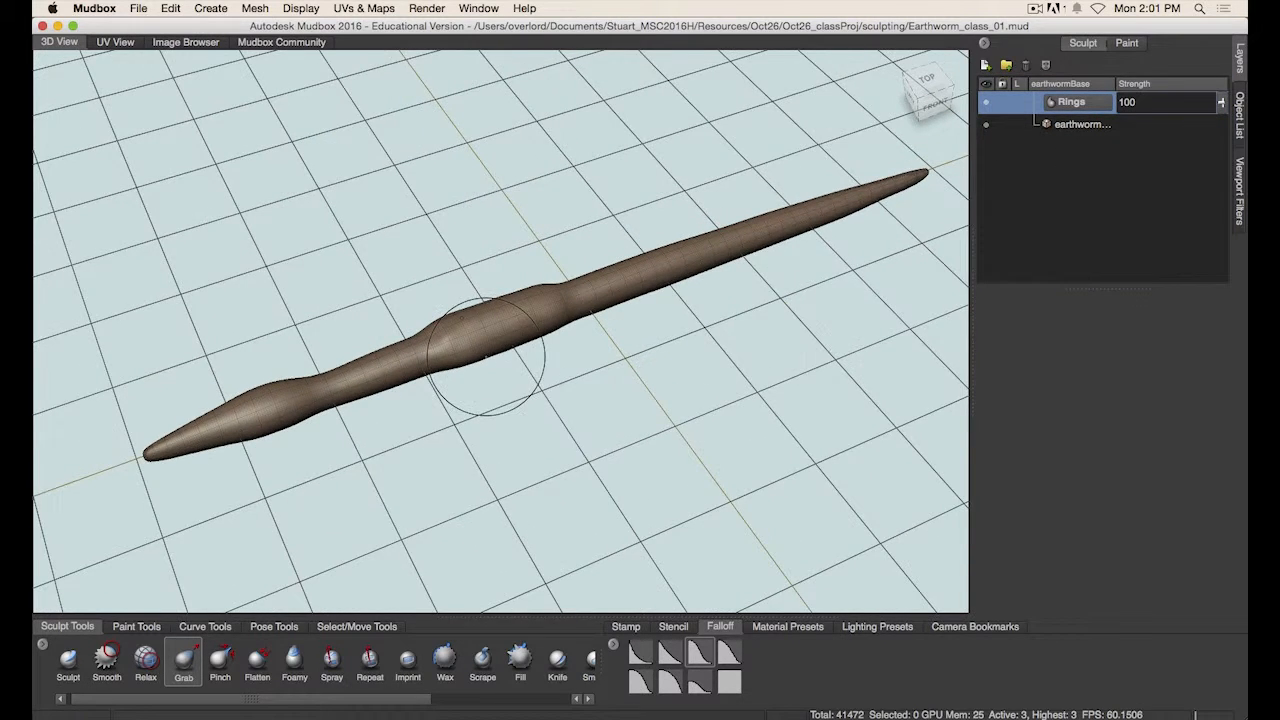
middle_click_drag(512, 400, 551, 394, "alt")
left_click_drag(551, 394, 588, 437, "alt")
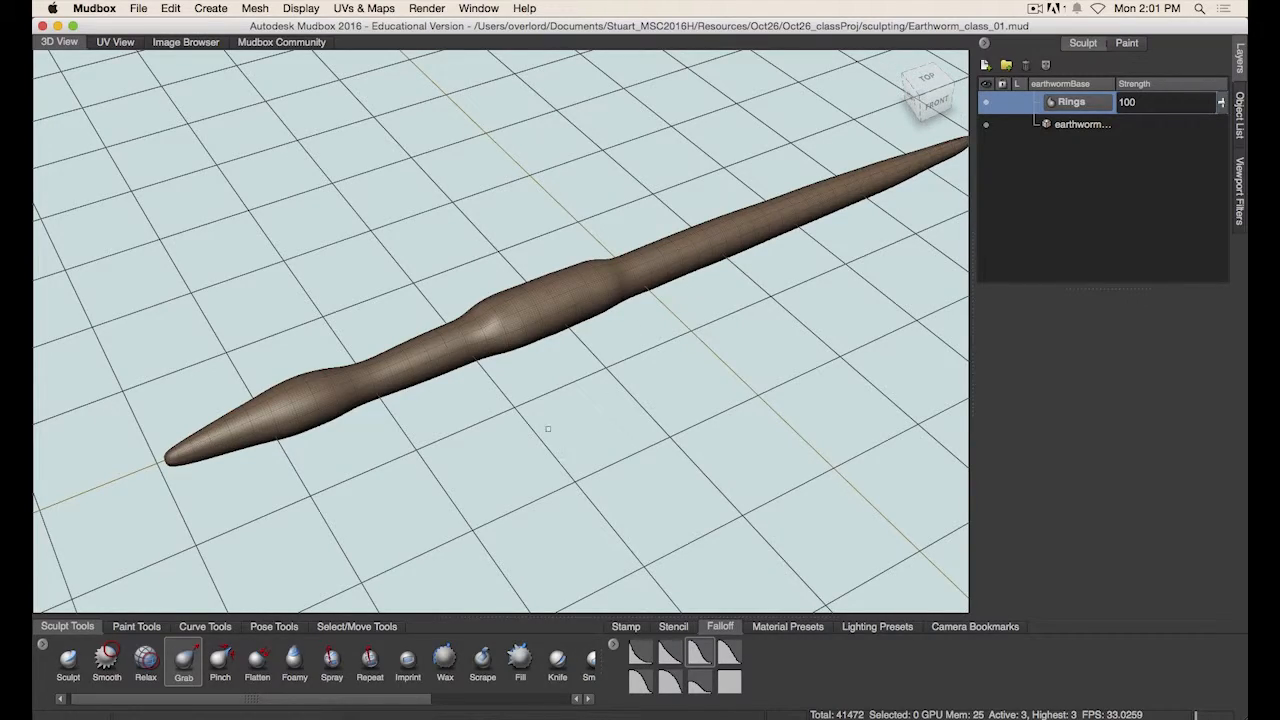
mouse_move(538, 438)
left_mouse_down("alt")
mouse_move(500, 434)
mouse_move(497, 414)
mouse_move(571, 398)
mouse_move(504, 406)
mouse_move(535, 381)
mouse_move(500, 406)
left_mouse_up("alt")
left_click(69, 662)
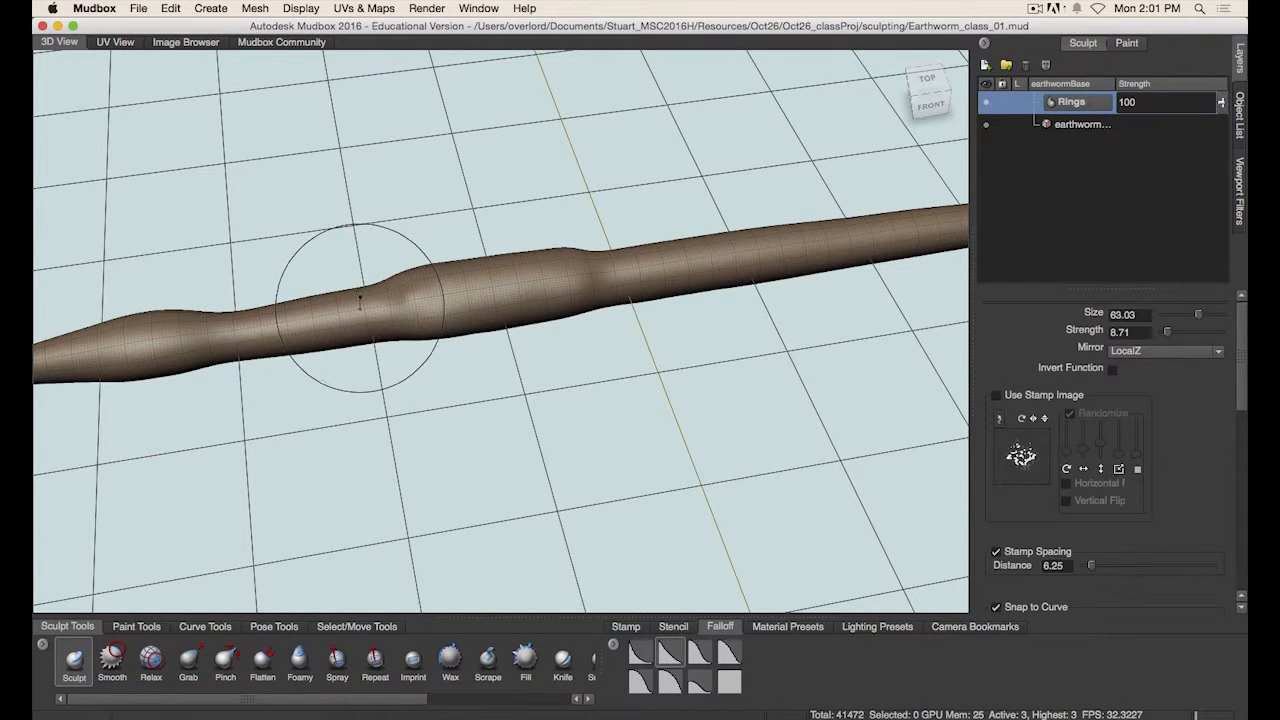
left_click_drag(360, 307, 300, 307)
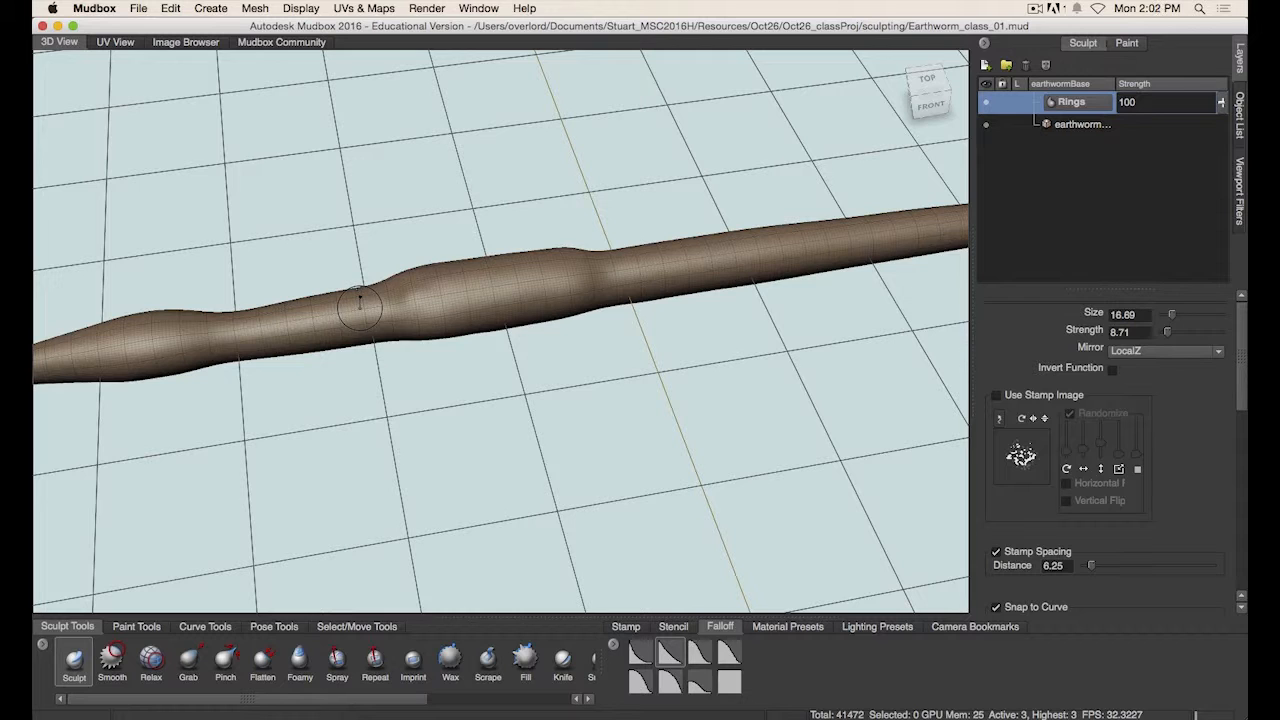
- Choose a falloff preset for the Sculpt brush and reshape its curve into a sharp, hard-edged falloff
mouse_move(543, 366)
left_mouse_down("alt")
mouse_move(563, 323)
mouse_move(524, 333)
mouse_move(497, 360)
mouse_move(468, 324)
mouse_move(550, 337)
mouse_move(468, 318)
left_mouse_up("alt")
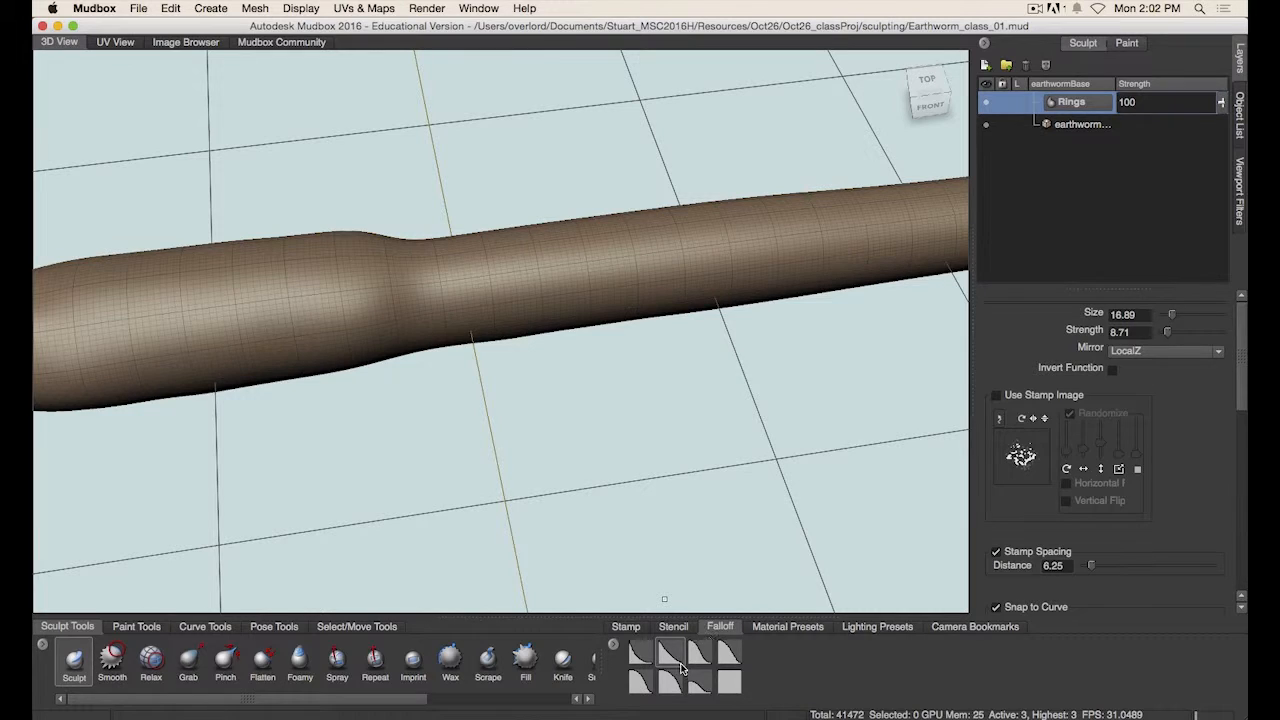
scroll(1190, 400, "down", 10)
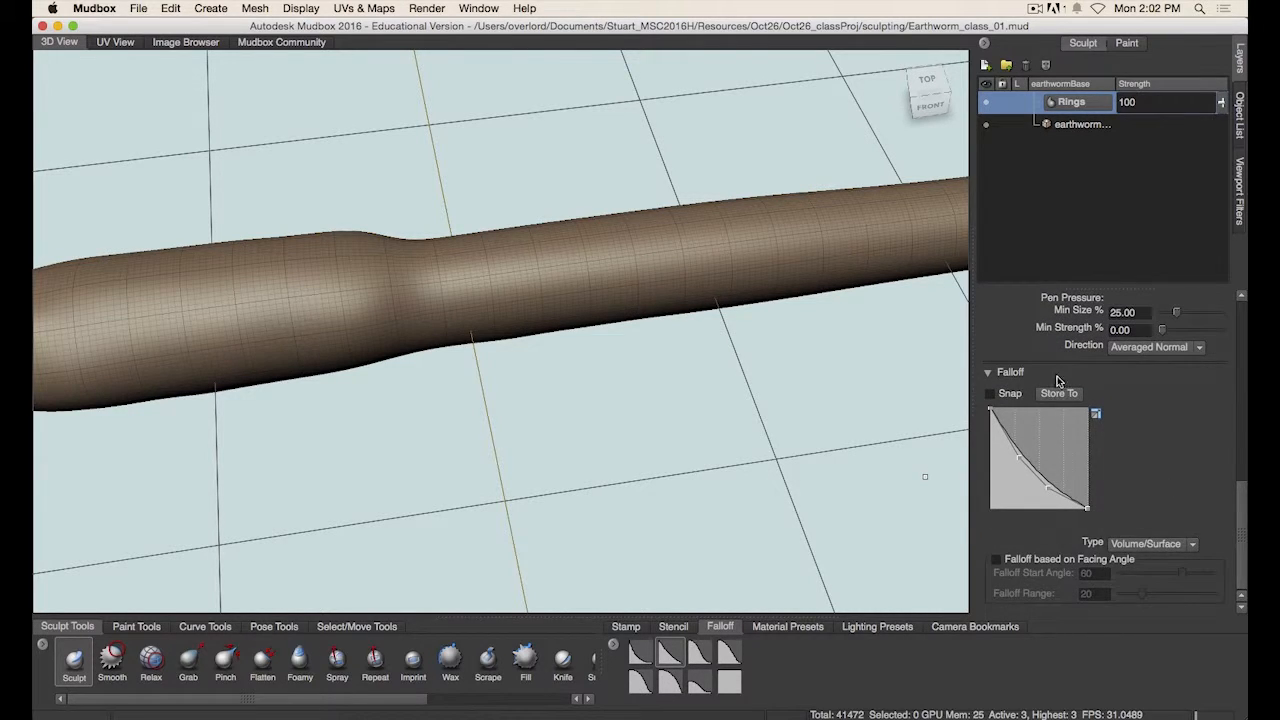
left_click(674, 681)
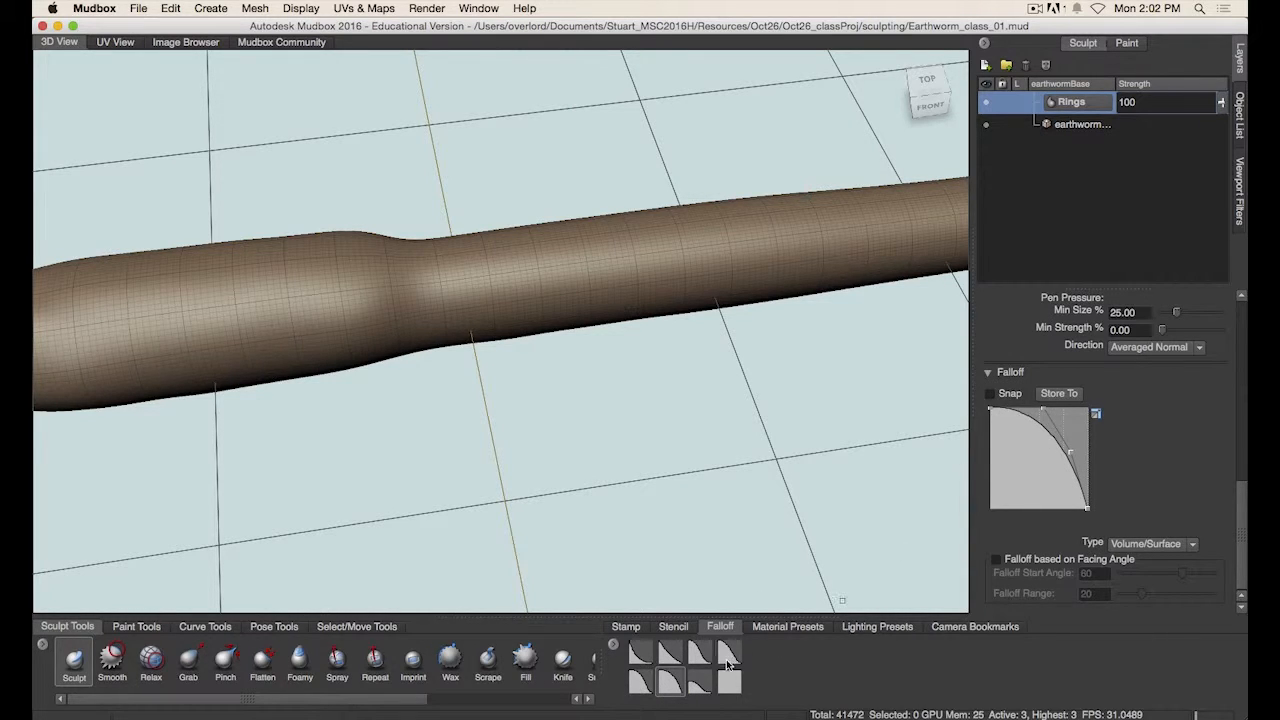
left_click(701, 655)
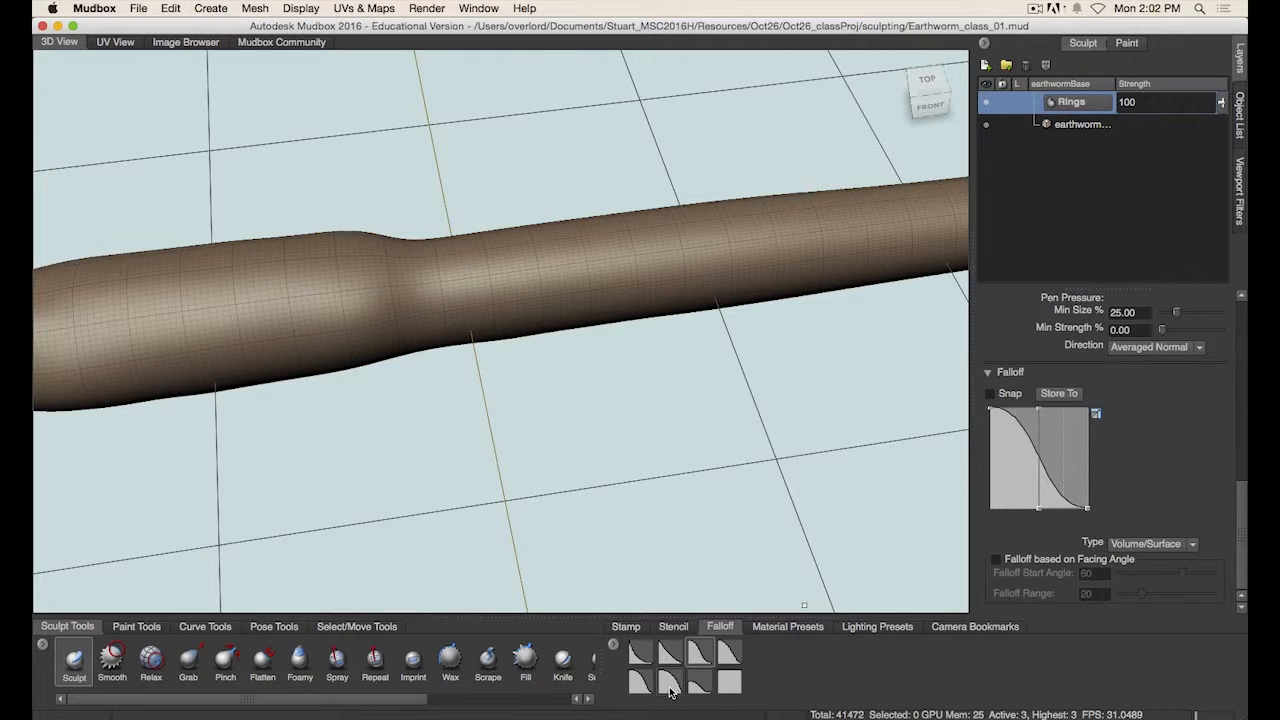
left_click(669, 684)
mouse_move(1046, 433)
left_mouse_down()
mouse_move(1074, 421)
mouse_move(1078, 466)
mouse_move(1077, 452)
left_mouse_up()
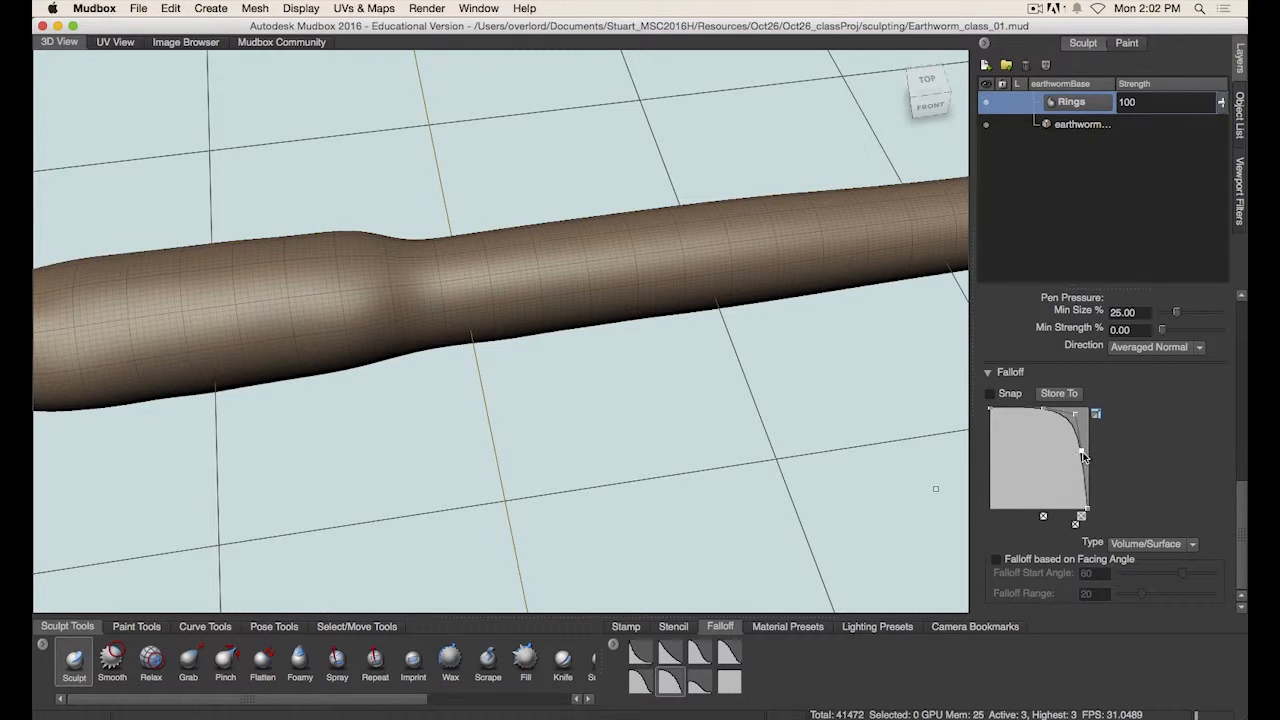
- Finish shaping the falloff curve and set the Sculpt brush's pen-pressure Min Size to 100
left_click_drag(1082, 456, 1082, 453)
left_click_drag(1240, 516, 1241, 490)
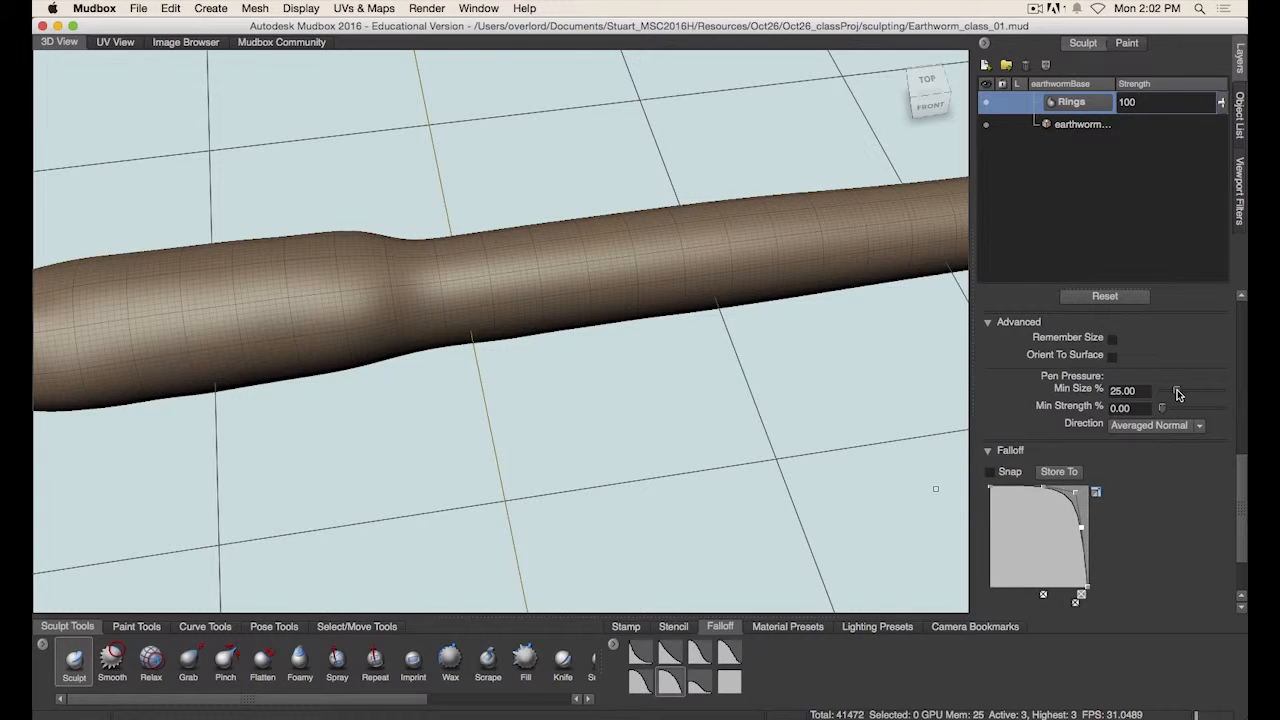
left_click_drag(1177, 393, 1227, 397)
left_click(1172, 393)
left_click_drag(1218, 400, 1180, 399)
left_click_drag(1179, 391, 1226, 398)
- Sculpt raised rings around the middle of the worm's body on the Rings layer
left_click_drag(448, 258, 455, 265)
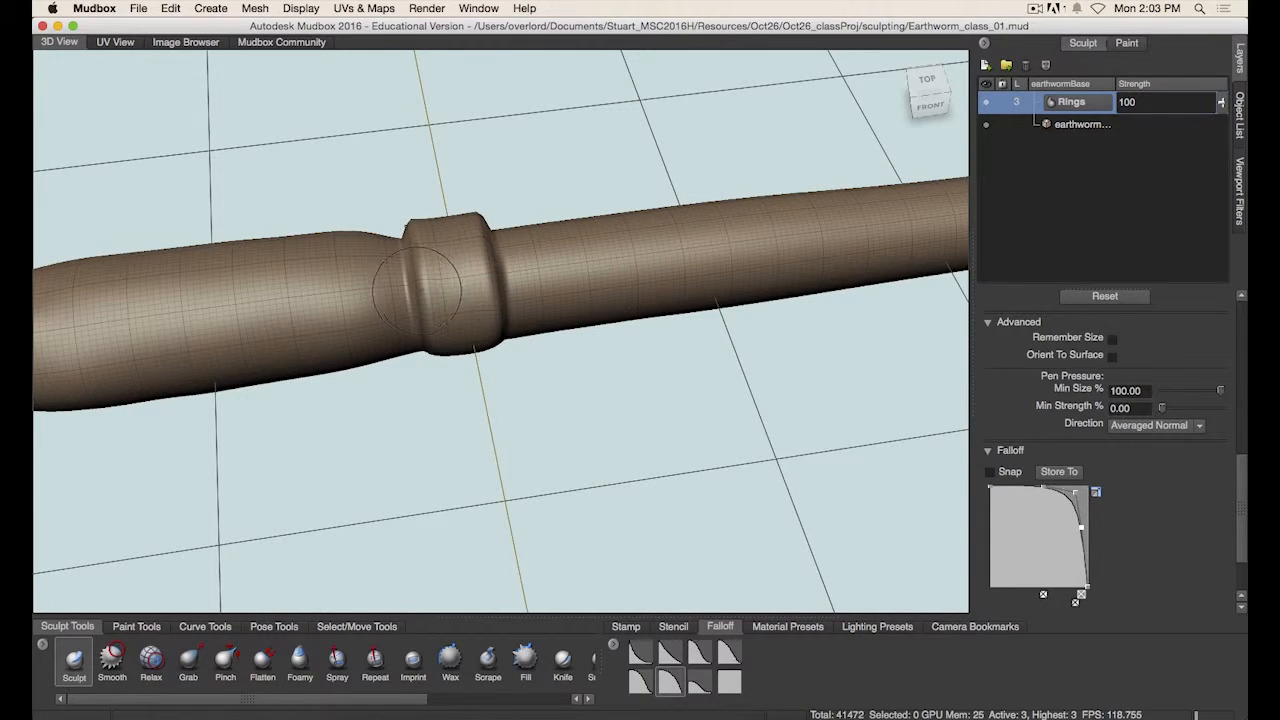
key("super+z")
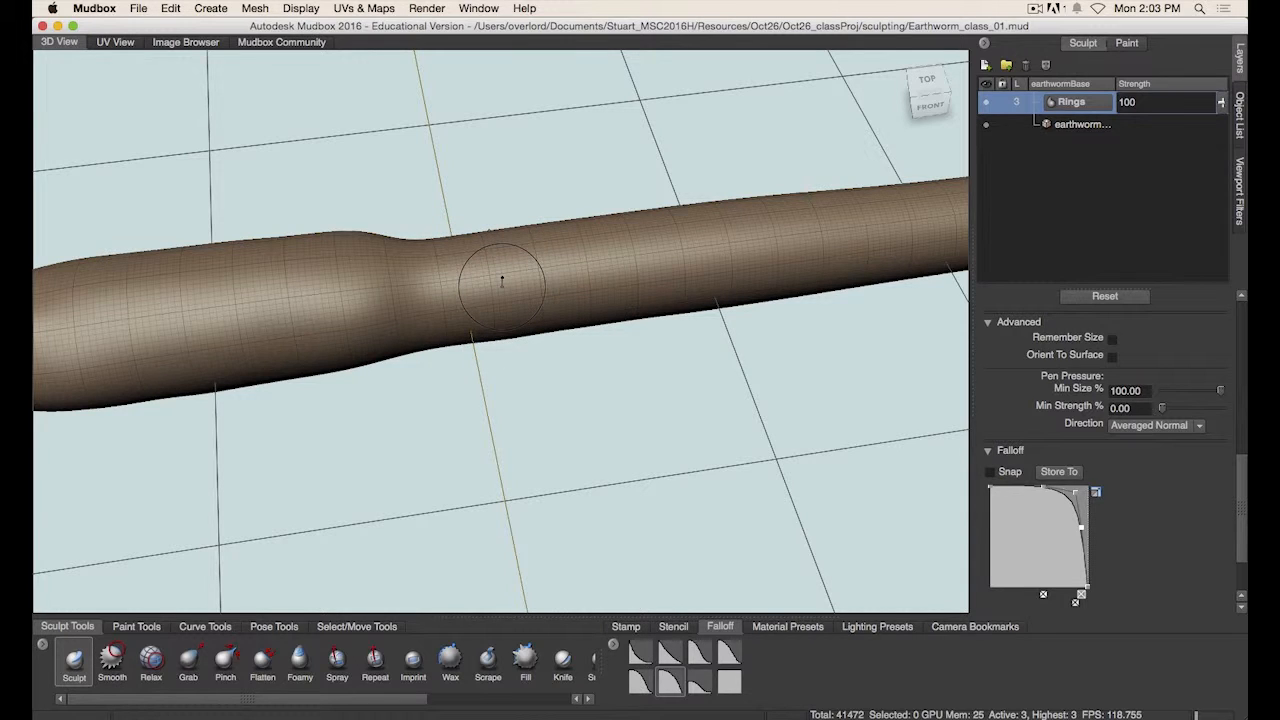
left_click_drag(424, 285, 418, 263)
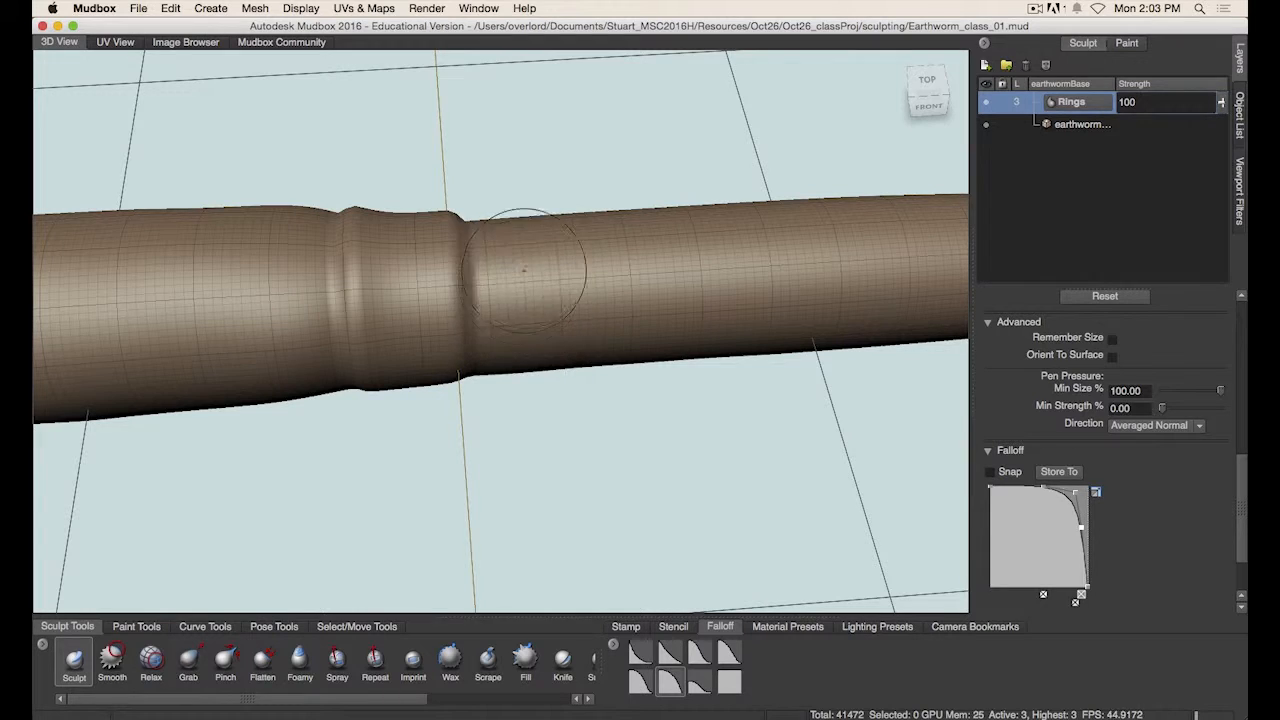
left_click_drag(527, 239, 550, 325)
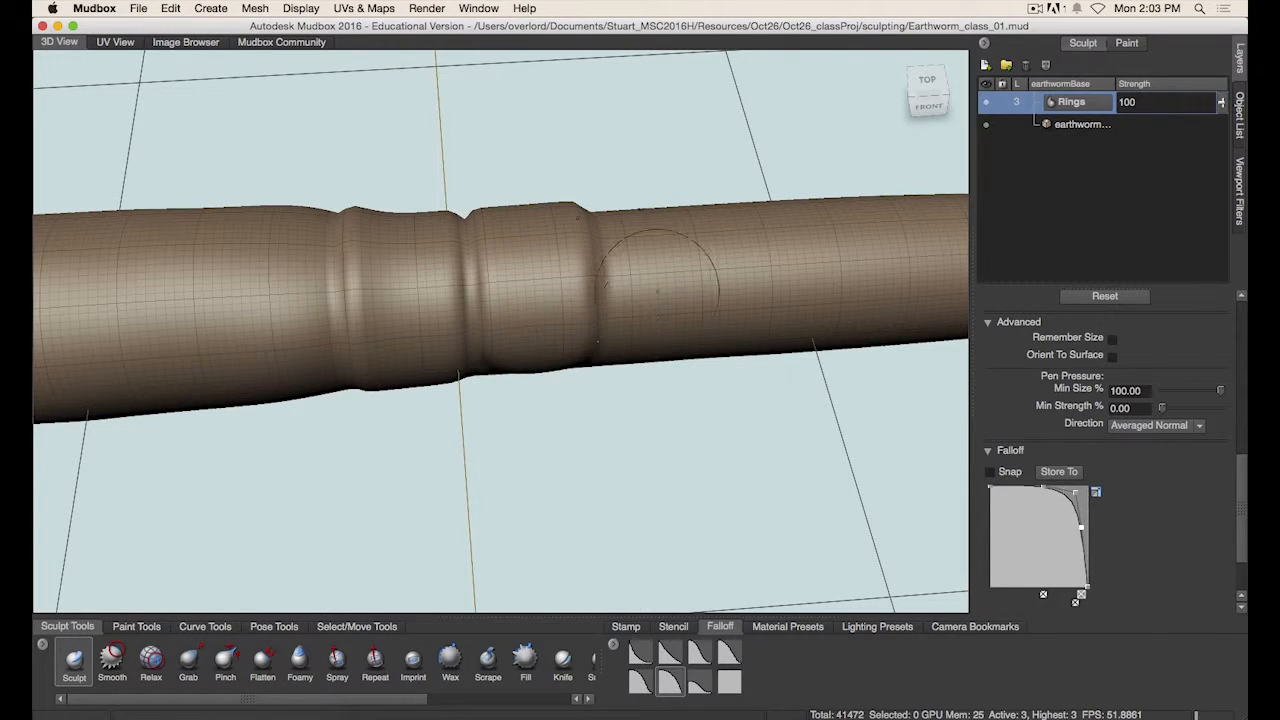
middle_click_drag(650, 338, 555, 330, "alt")
mouse_move(549, 238)
left_mouse_down()
mouse_move(562, 284)
mouse_move(571, 252)
mouse_move(584, 326)
left_mouse_up()
key("super+z")
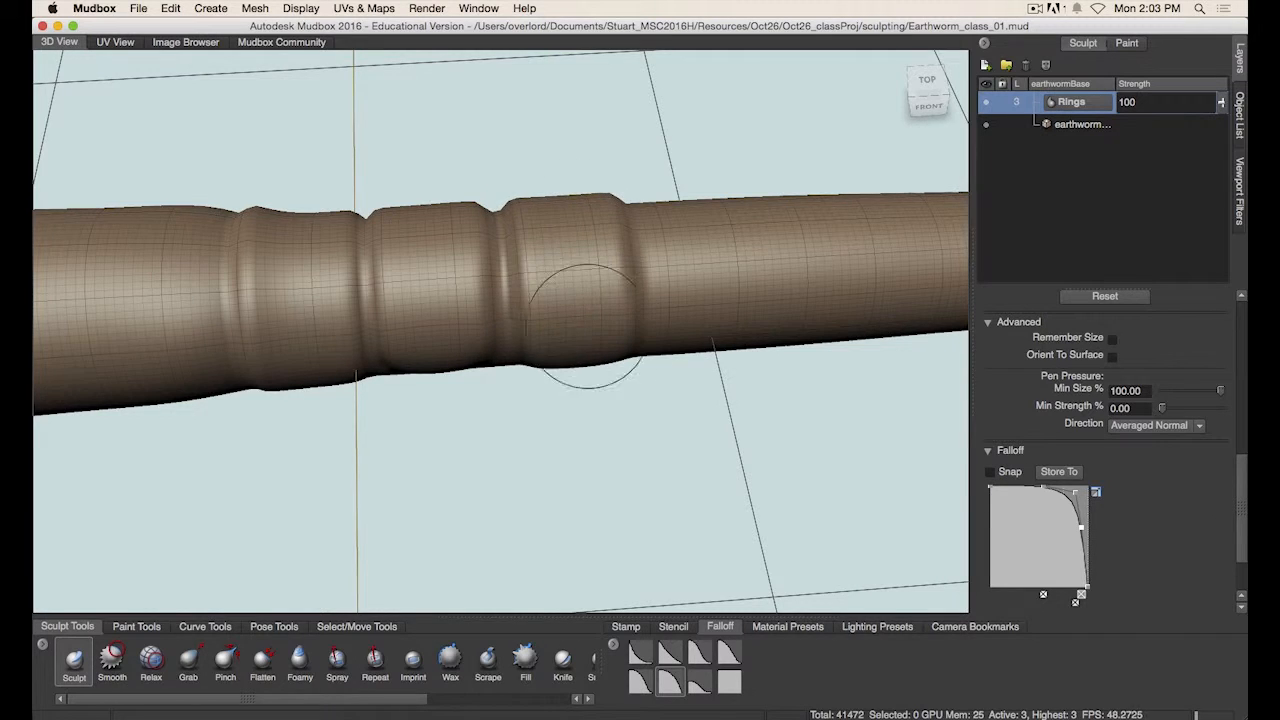
mouse_move(602, 440)
left_mouse_down("alt")
mouse_move(526, 390)
mouse_move(543, 429)
left_mouse_up("alt")
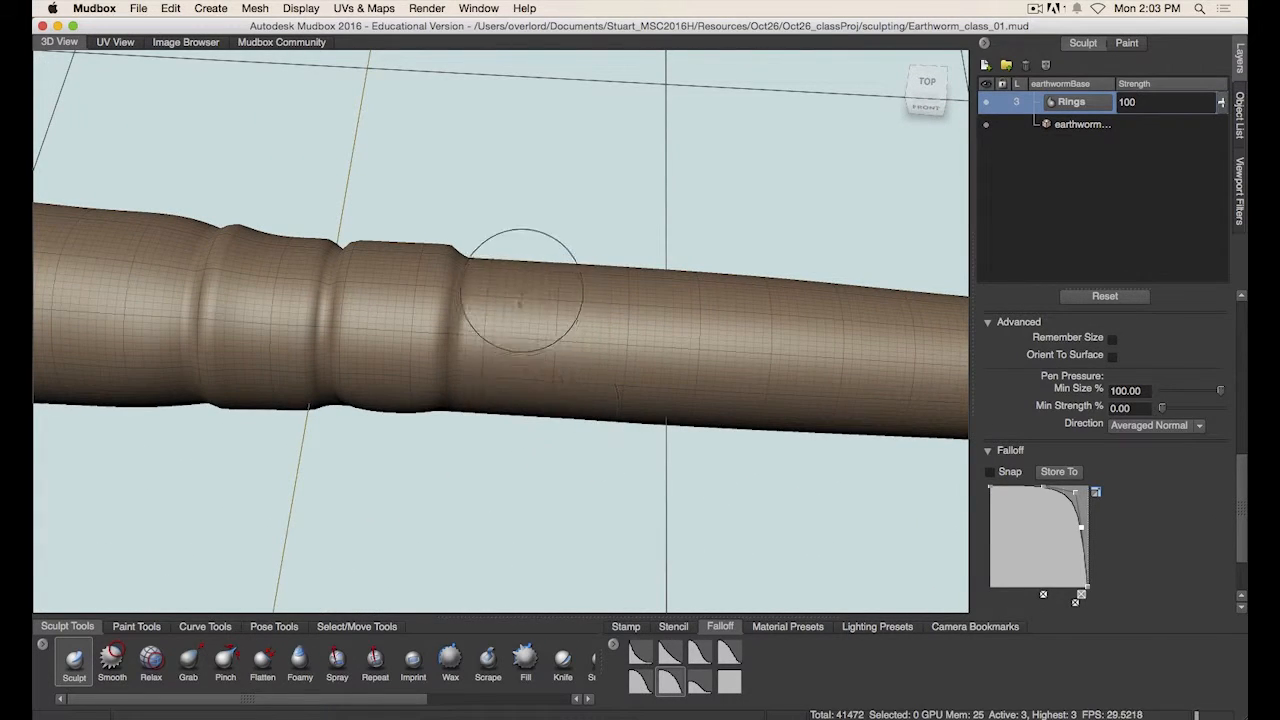
left_click_drag(577, 452, 634, 260, "alt")
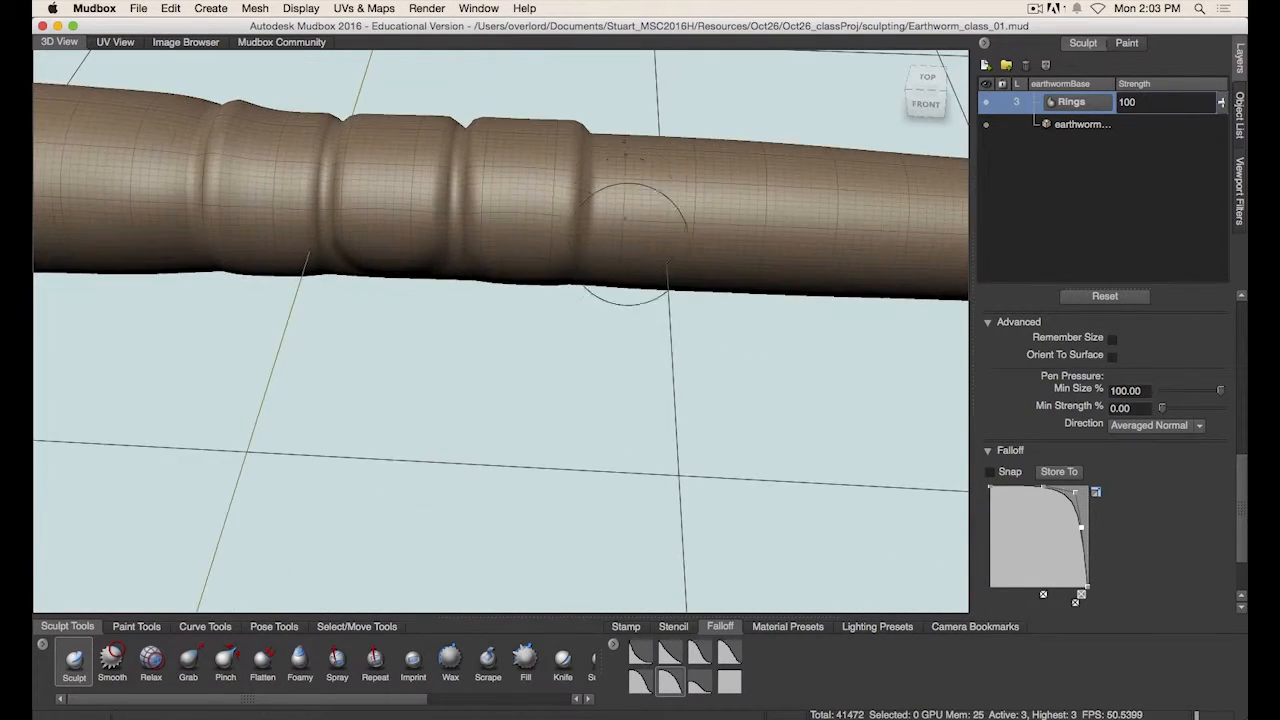
left_click_drag(650, 177, 665, 285)
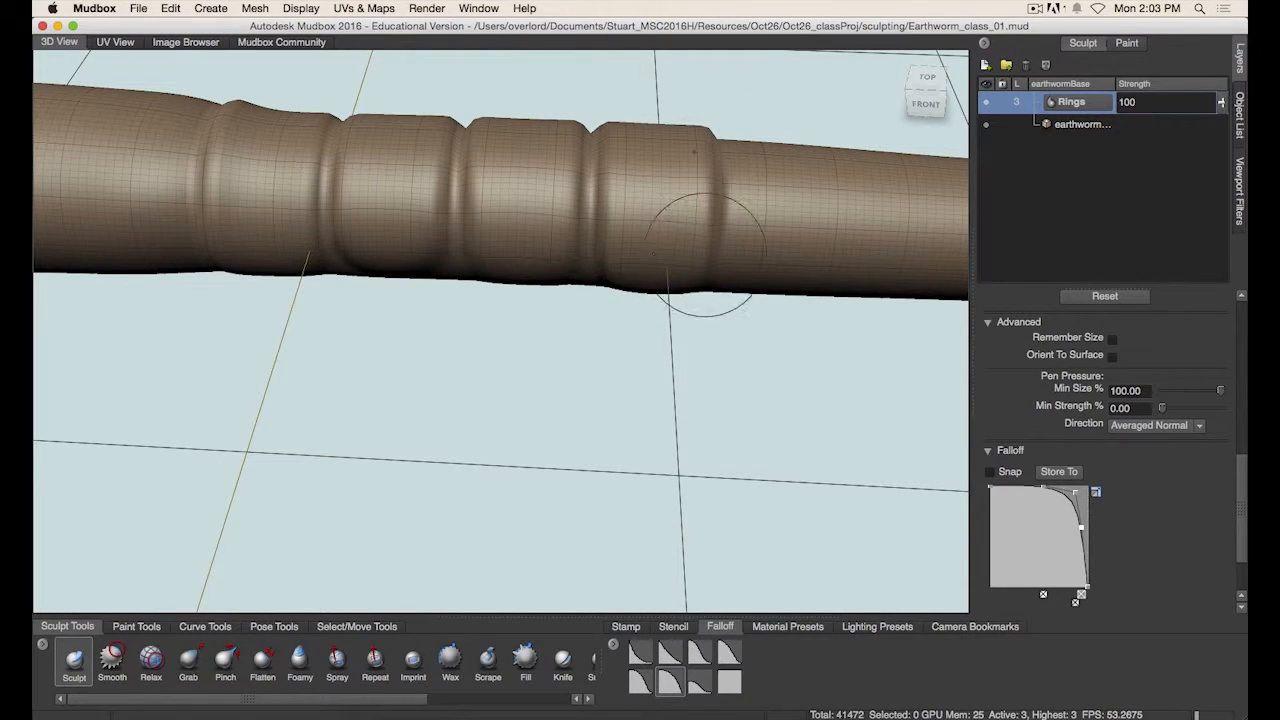
right_click_drag(679, 308, 563, 350, "alt")
left_click_drag(563, 350, 557, 402, "alt")
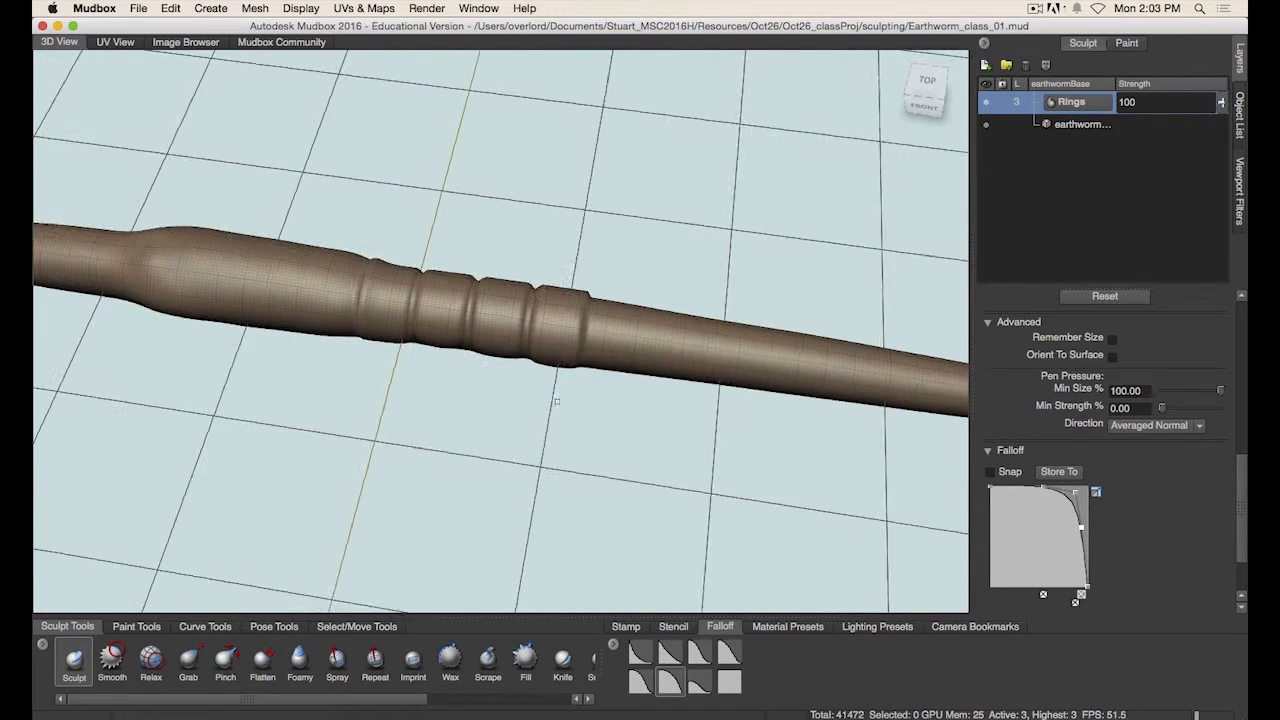
- Sculpt more rings further along the body toward the tapering end
right_click_drag(631, 381, 520, 374, "alt")
right_click_drag(605, 368, 560, 375, "alt")
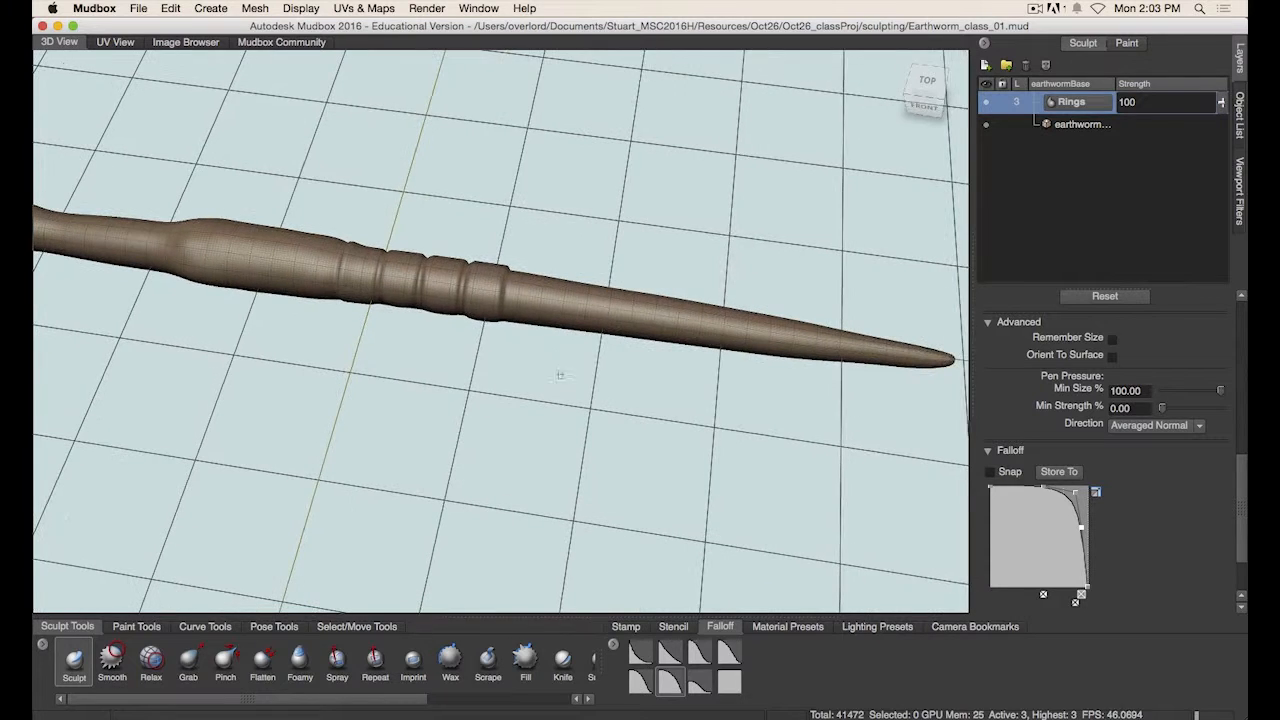
mouse_move(515, 385)
left_mouse_down("alt")
mouse_move(629, 391)
mouse_move(563, 397)
mouse_move(557, 366)
mouse_move(548, 375)
left_mouse_up("alt")
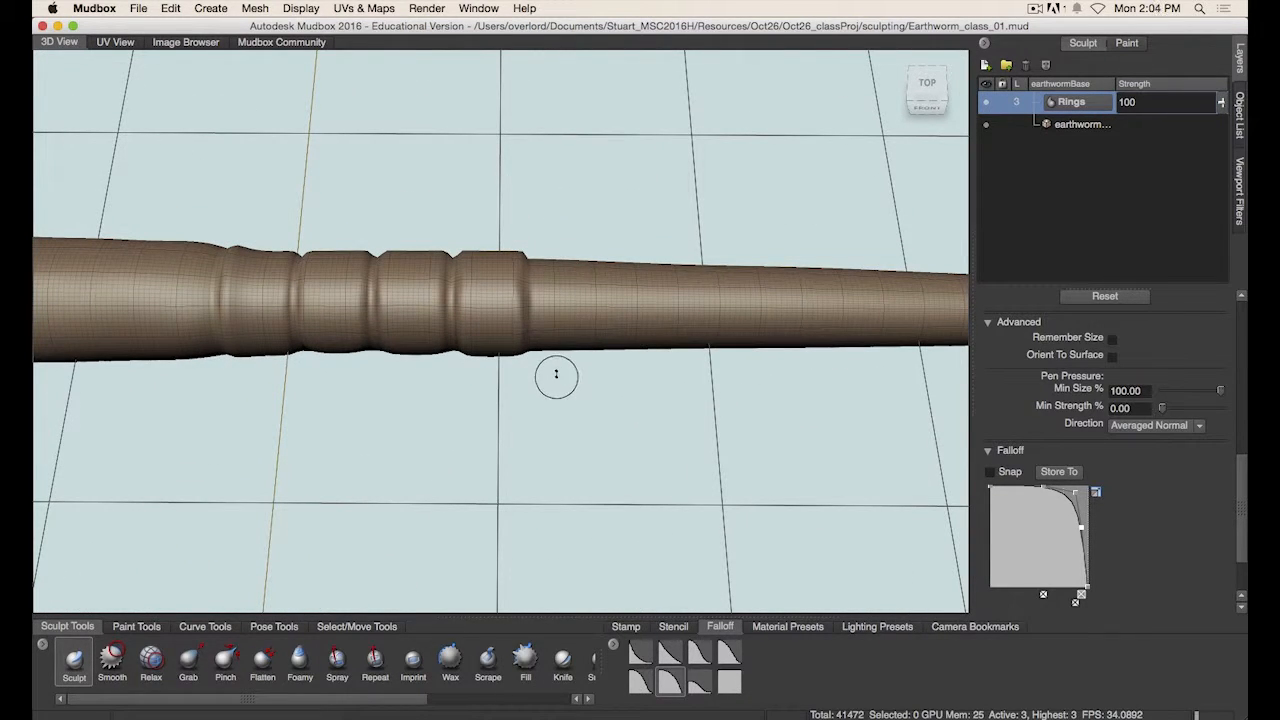
mouse_move(560, 300)
left_mouse_down()
mouse_move(560, 316)
mouse_move(626, 290)
left_mouse_up()
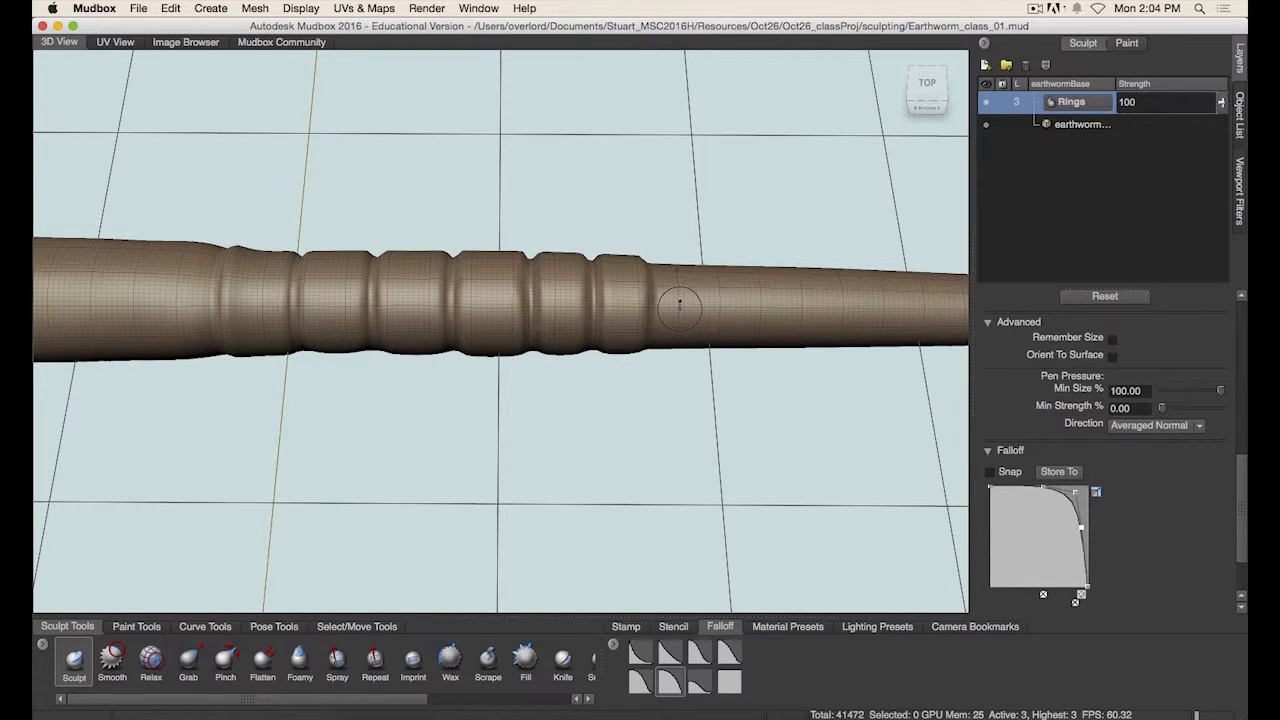
left_click_drag(676, 300, 676, 296)
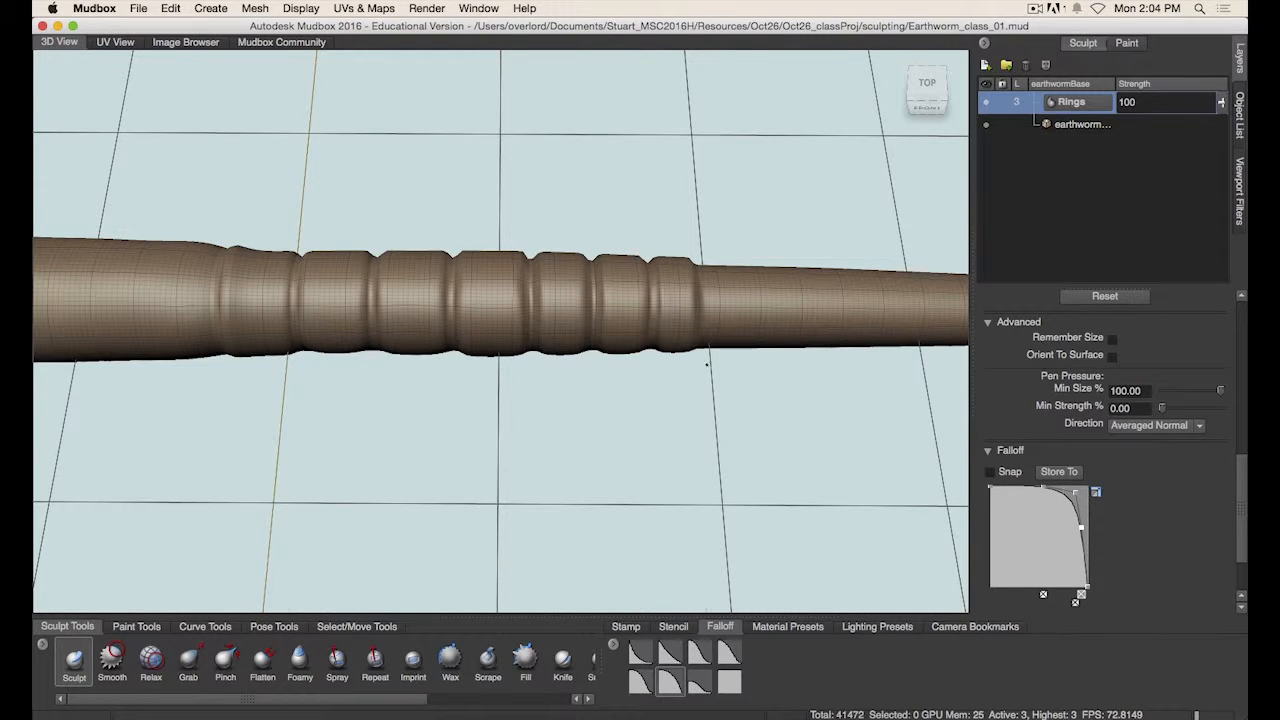
mouse_move(707, 364)
left_mouse_down("alt")
mouse_move(669, 363)
mouse_move(766, 351)
mouse_move(736, 372)
mouse_move(601, 275)
left_mouse_up("alt")
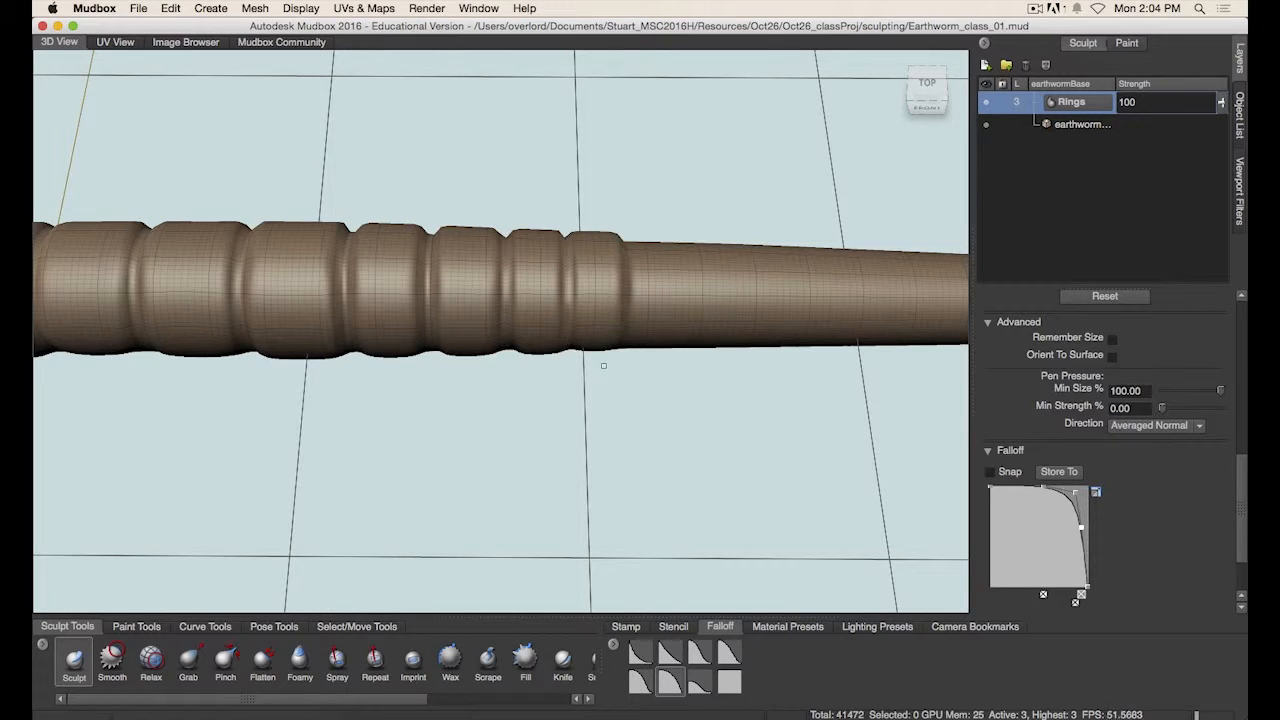
left_click_drag(608, 384, 658, 335, "alt")
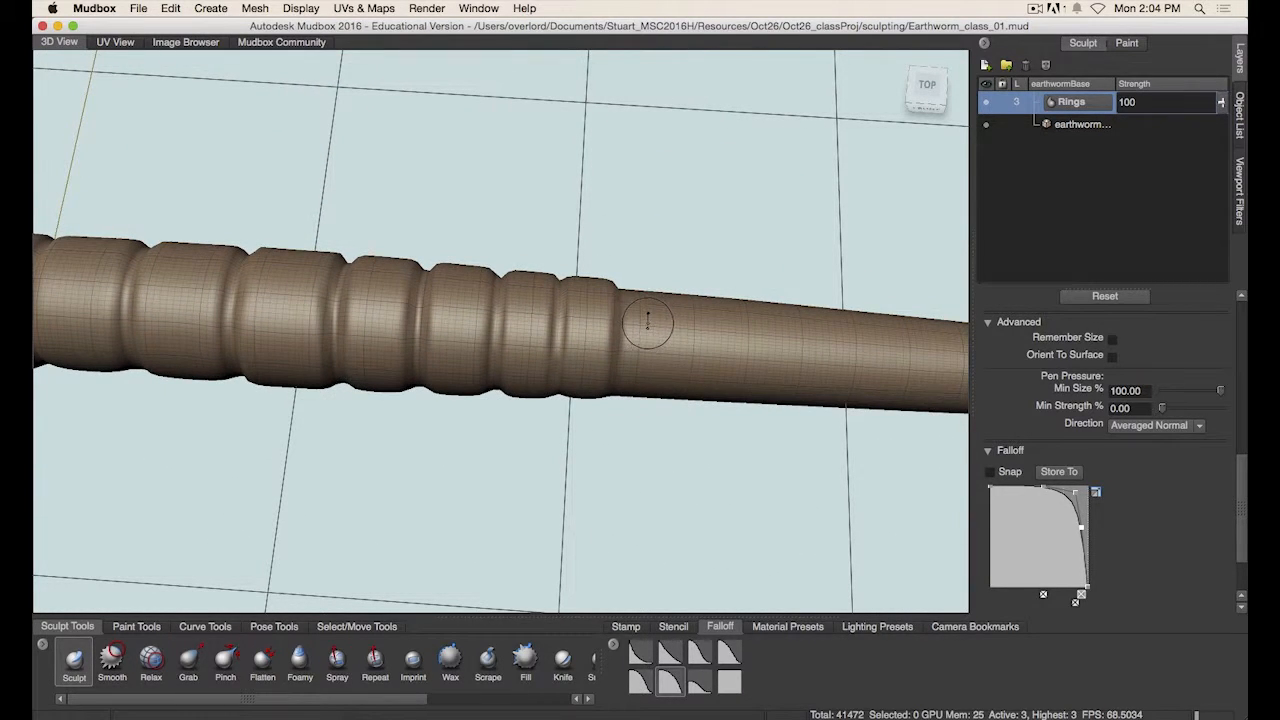
- Smooth uneven spots on the ringed section from an underside view
mouse_move(648, 288)
left_mouse_down()
mouse_move(650, 398)
mouse_move(680, 354)
mouse_move(577, 263)
mouse_move(575, 230)
mouse_move(600, 303)
mouse_move(592, 177)
mouse_move(538, 174)
mouse_move(494, 220)
mouse_move(497, 188)
mouse_move(497, 200)
mouse_move(587, 198)
left_mouse_up()
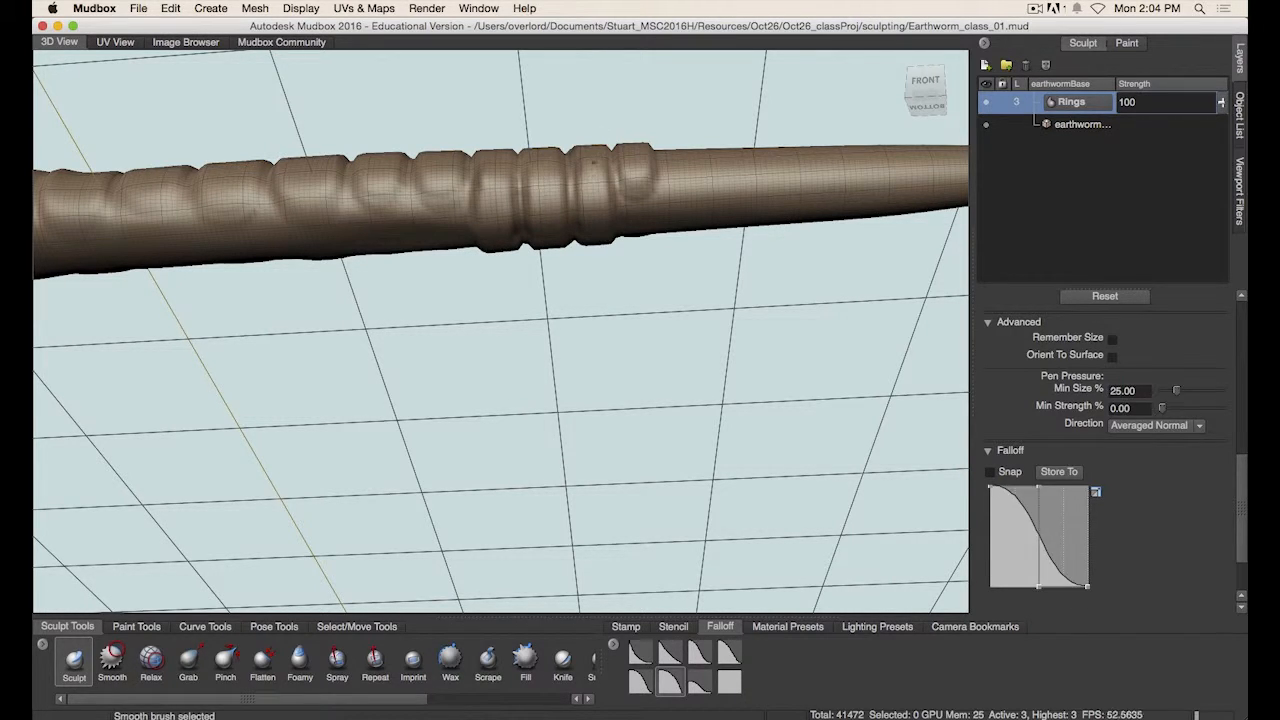
middle_click_drag(472, 188, 545, 217, "alt")
mouse_move(530, 212)
left_mouse_down()
mouse_move(508, 216)
mouse_move(511, 238)
mouse_move(517, 212)
left_mouse_up()
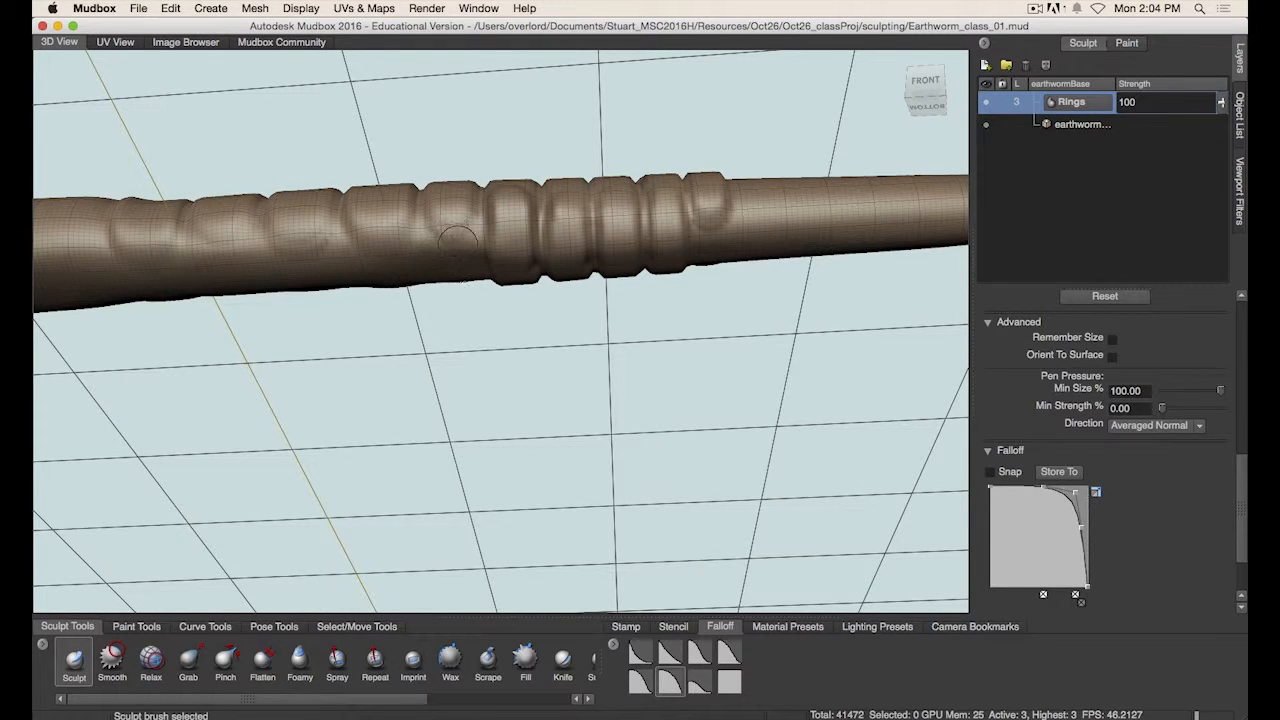
- Add rings around the remaining unringed sections of the body with the Sculpt brush
mouse_move(451, 220)
left_mouse_down()
mouse_move(478, 300)
mouse_move(462, 316)
mouse_move(480, 270)
mouse_move(470, 278)
left_mouse_up()
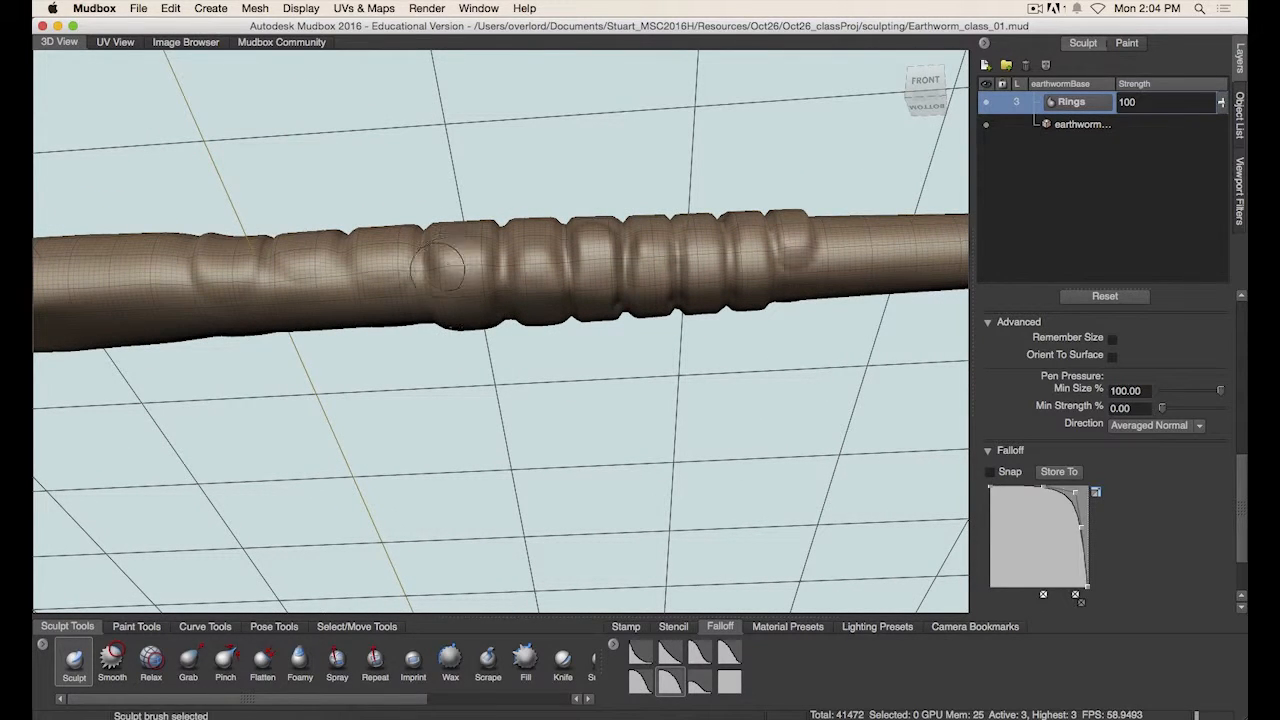
mouse_move(372, 270)
left_mouse_down()
mouse_move(398, 306)
mouse_move(376, 278)
mouse_move(300, 321)
mouse_move(311, 257)
mouse_move(303, 319)
left_mouse_up()
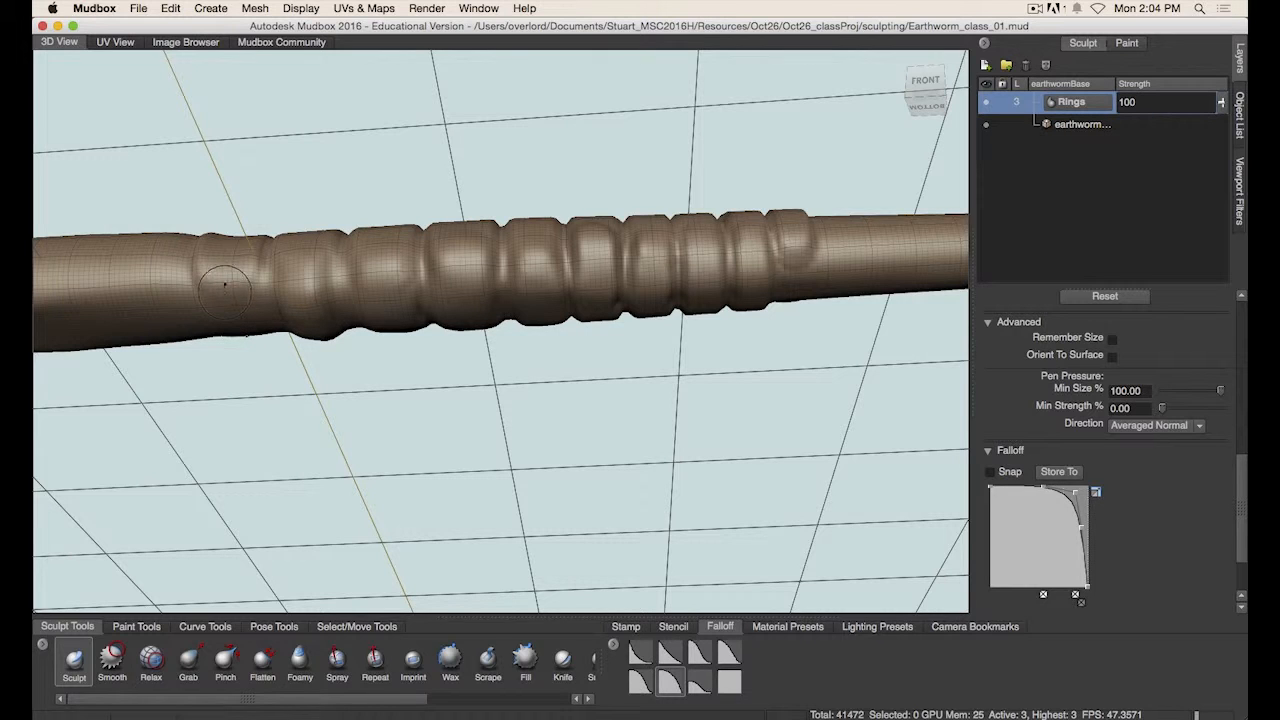
mouse_move(226, 289)
left_mouse_down()
mouse_move(245, 316)
mouse_move(228, 274)
mouse_move(252, 304)
left_mouse_up()
left_click_drag(441, 366, 452, 433, "alt")
left_click_drag(605, 315, 604, 321, "shift")
middle_click_drag(808, 318, 632, 328, "alt")
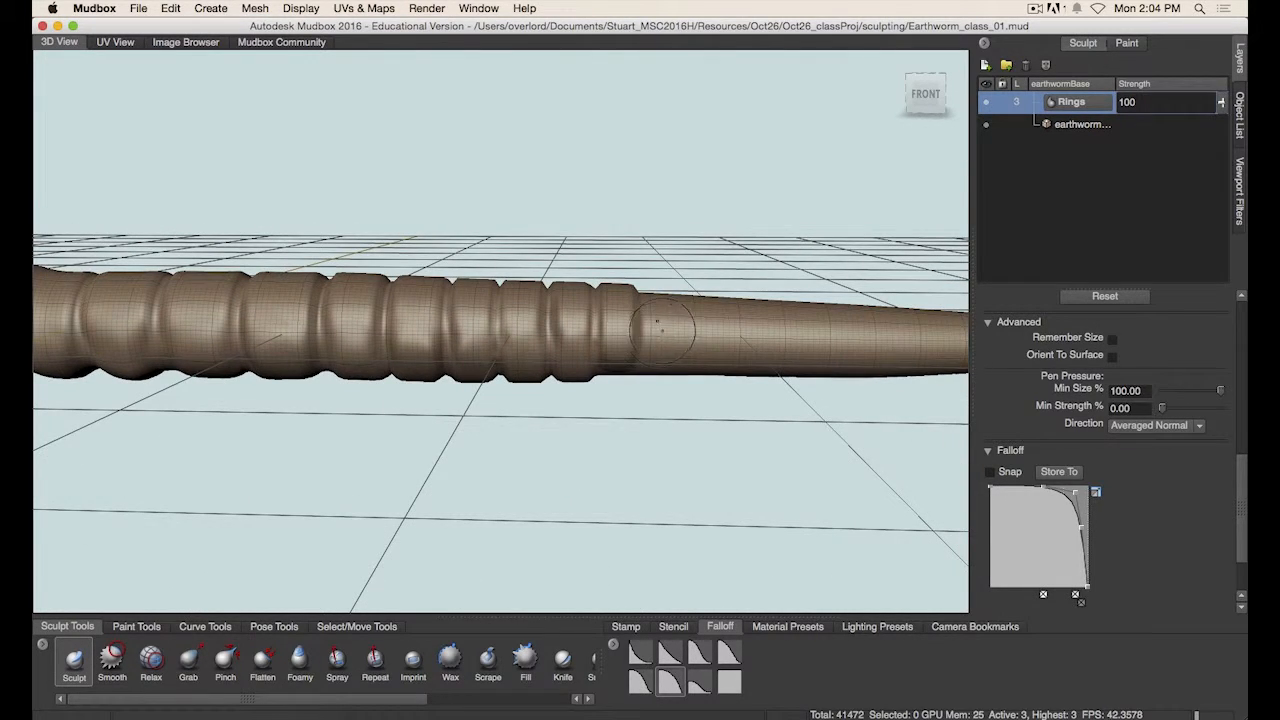
- Sculpt additional rings on the narrowing section toward the tail
key("b")
mouse_move(662, 324)
left_mouse_down()
mouse_move(646, 324)
mouse_move(668, 372)
left_mouse_up()
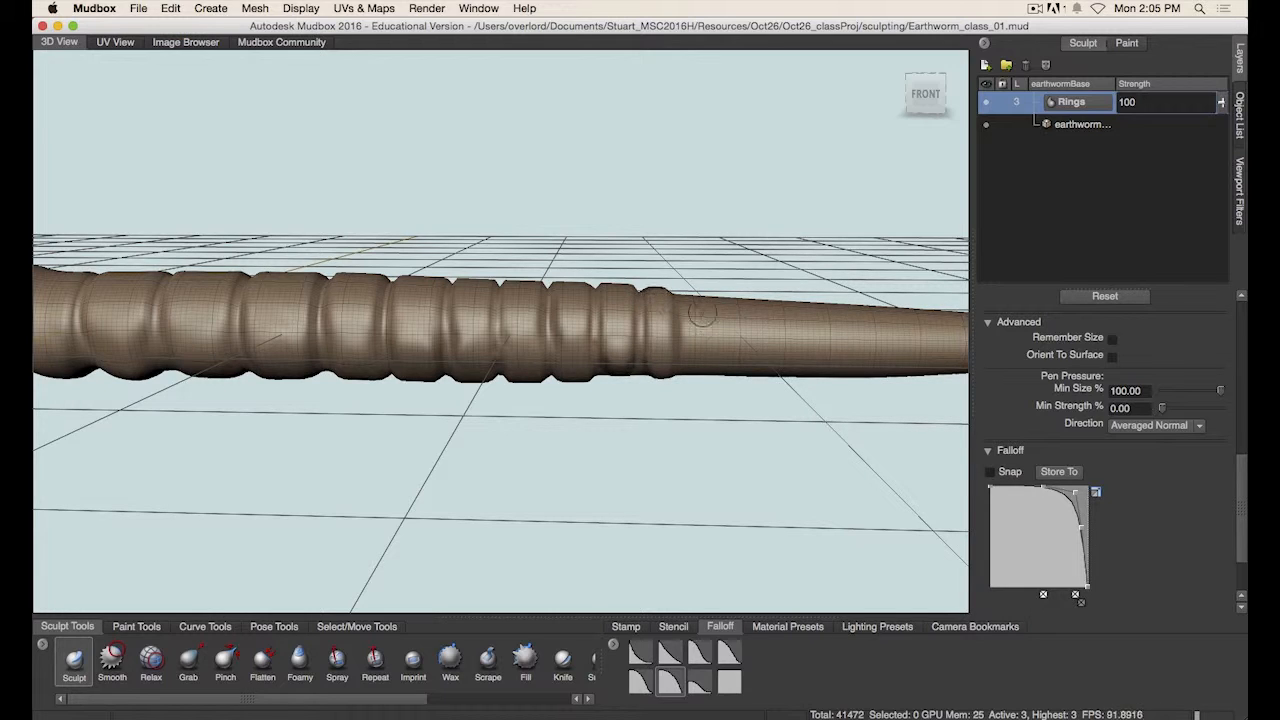
mouse_move(704, 310)
left_mouse_down("alt")
mouse_move(727, 403)
mouse_move(680, 406)
mouse_move(709, 408)
mouse_move(709, 446)
left_mouse_up("alt")
middle_click_drag(788, 354, 701, 335, "alt")
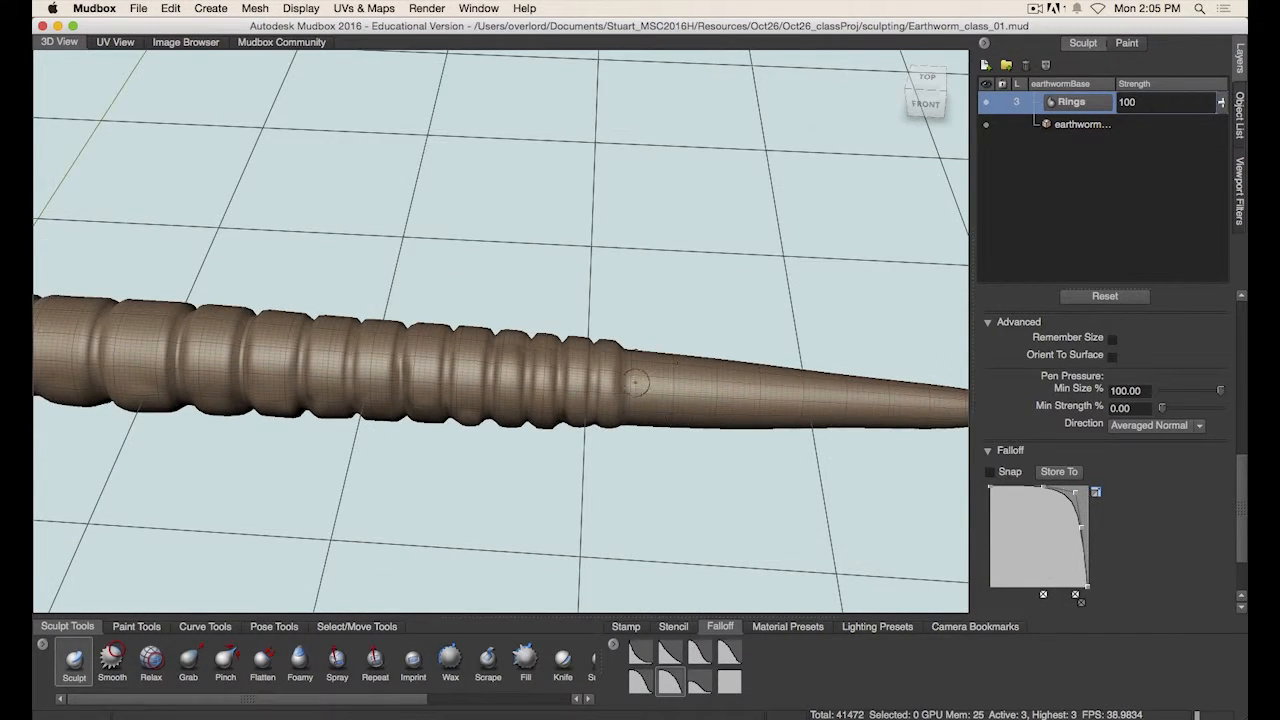
left_click_drag(632, 359, 644, 440)
key("super+z")
left_click_drag(673, 383, 677, 430)
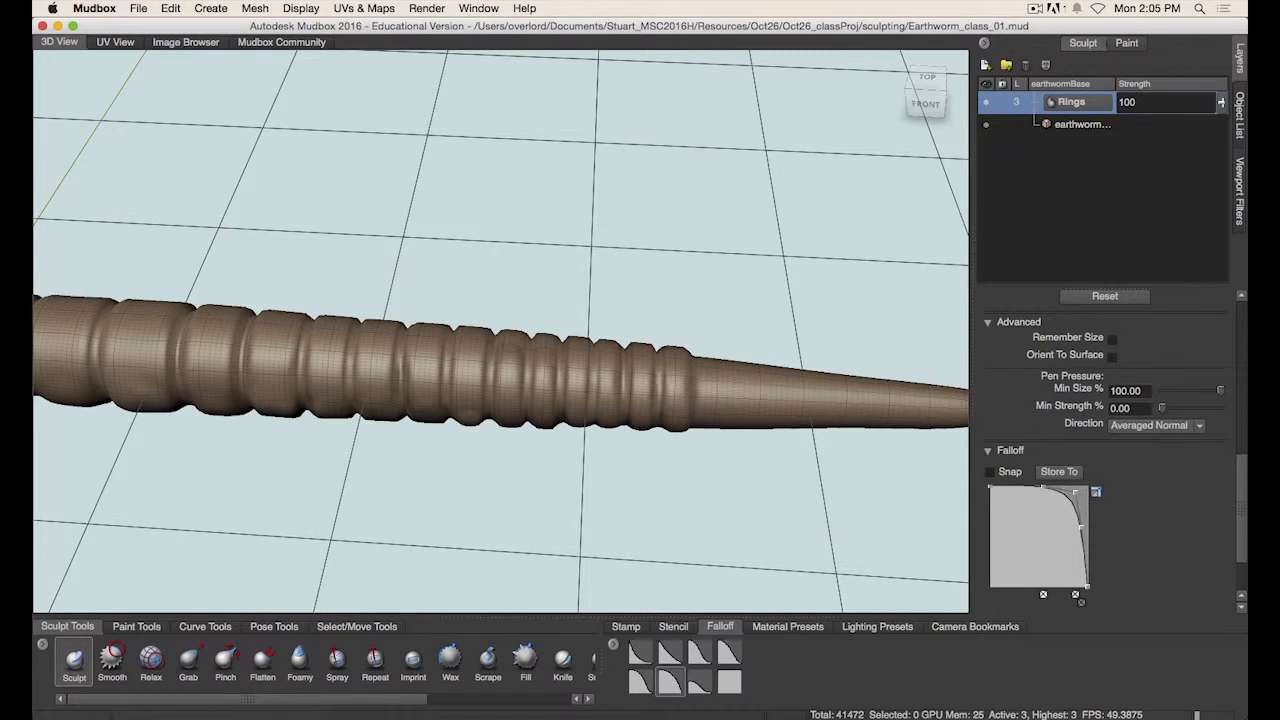
middle_click_drag(734, 391, 670, 372, "alt")
mouse_move(632, 361)
left_mouse_down()
mouse_move(640, 392)
mouse_move(641, 364)
mouse_move(677, 388)
mouse_move(677, 415)
left_mouse_up()
key("super+z")
left_click_drag(708, 362, 709, 402)
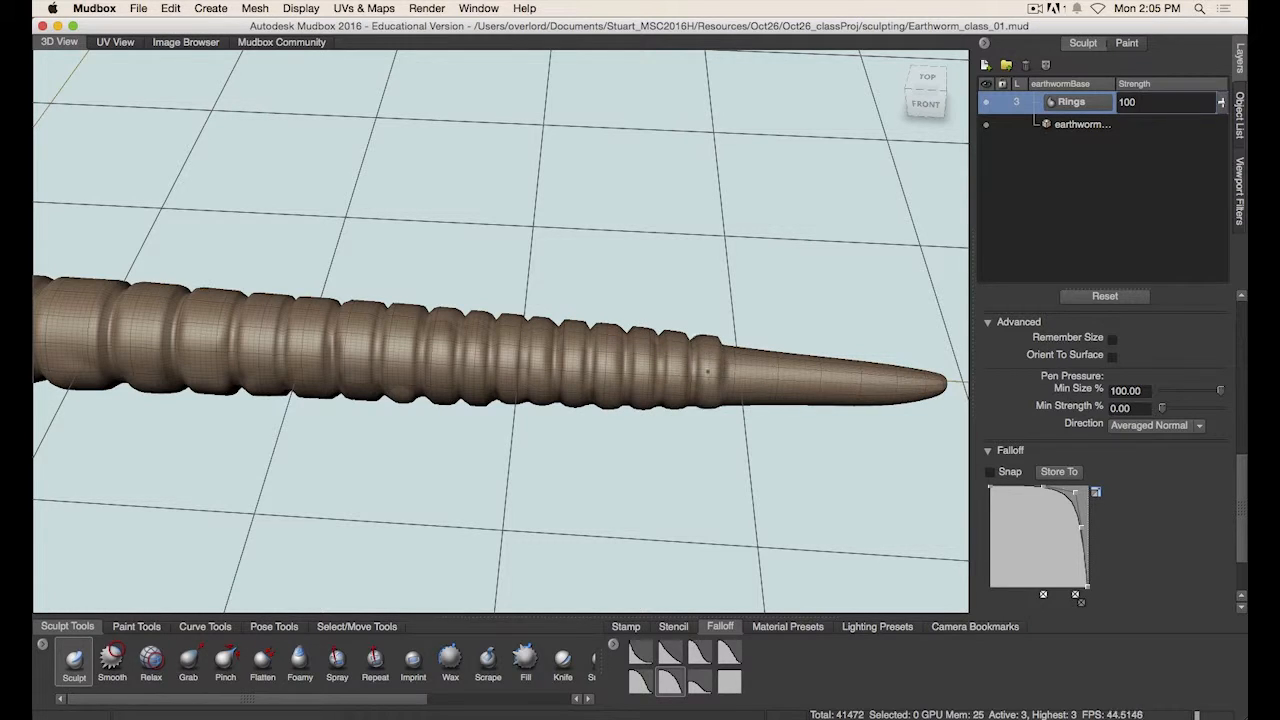
- Extend the rings all the way down to the tail's tip
middle_click_drag(757, 345, 722, 341, "alt")
mouse_move(702, 360)
left_mouse_down()
mouse_move(706, 400)
mouse_move(790, 398)
mouse_move(795, 366)
left_mouse_up()
middle_click_drag(862, 368, 772, 344, "alt")
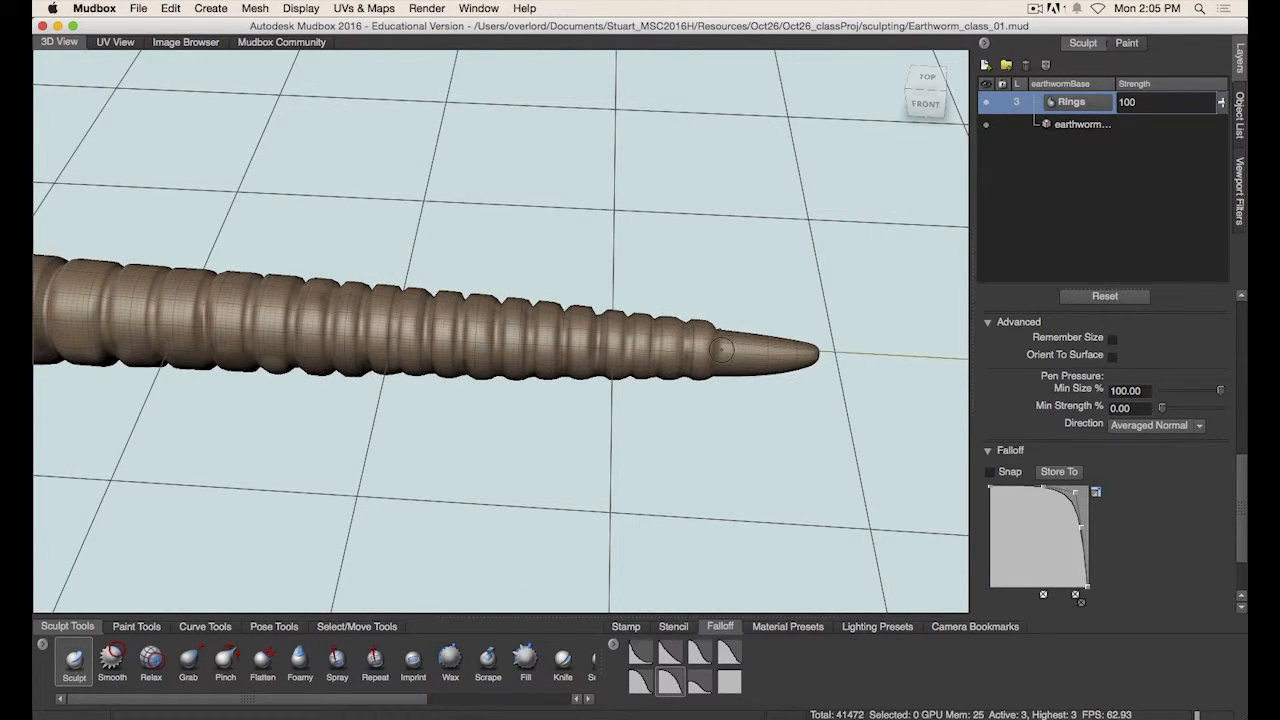
mouse_move(720, 348)
left_mouse_down()
mouse_move(751, 378)
mouse_move(767, 370)
mouse_move(768, 338)
mouse_move(786, 368)
left_mouse_up()
key("super+z")
key("super+z")
key("super+z")
key("super+z")
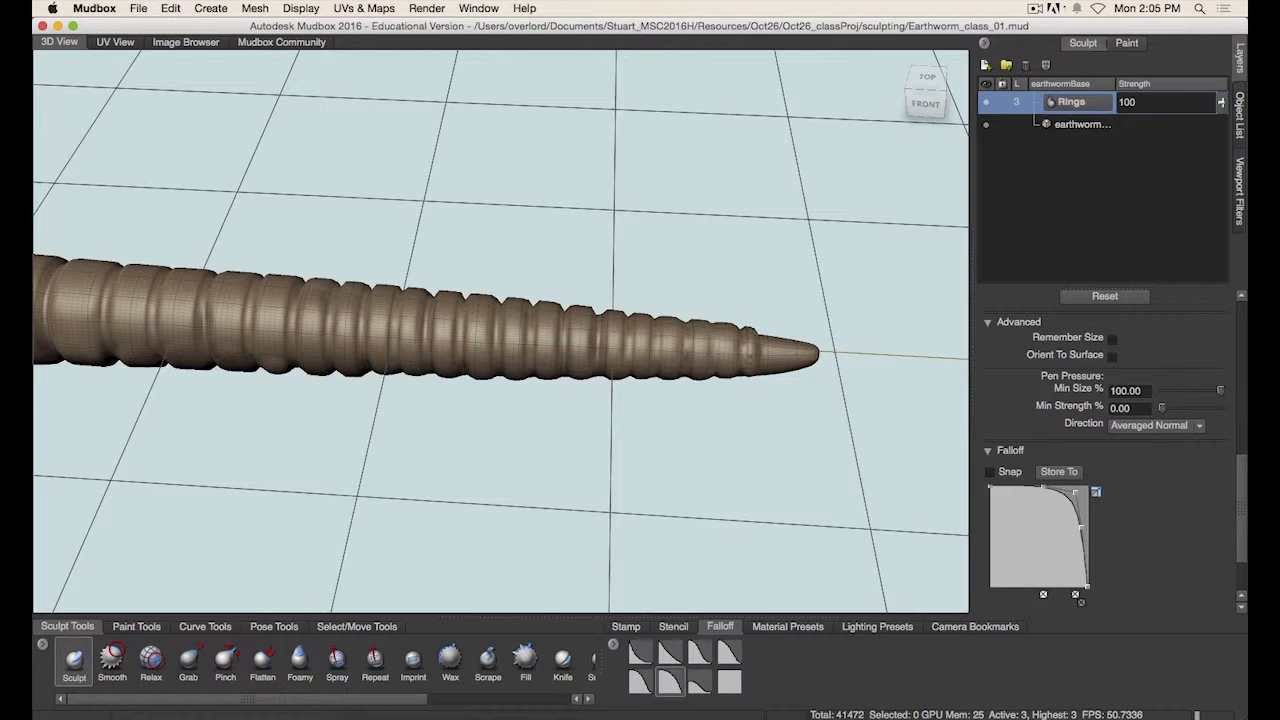
left_click_drag(760, 343, 765, 371)
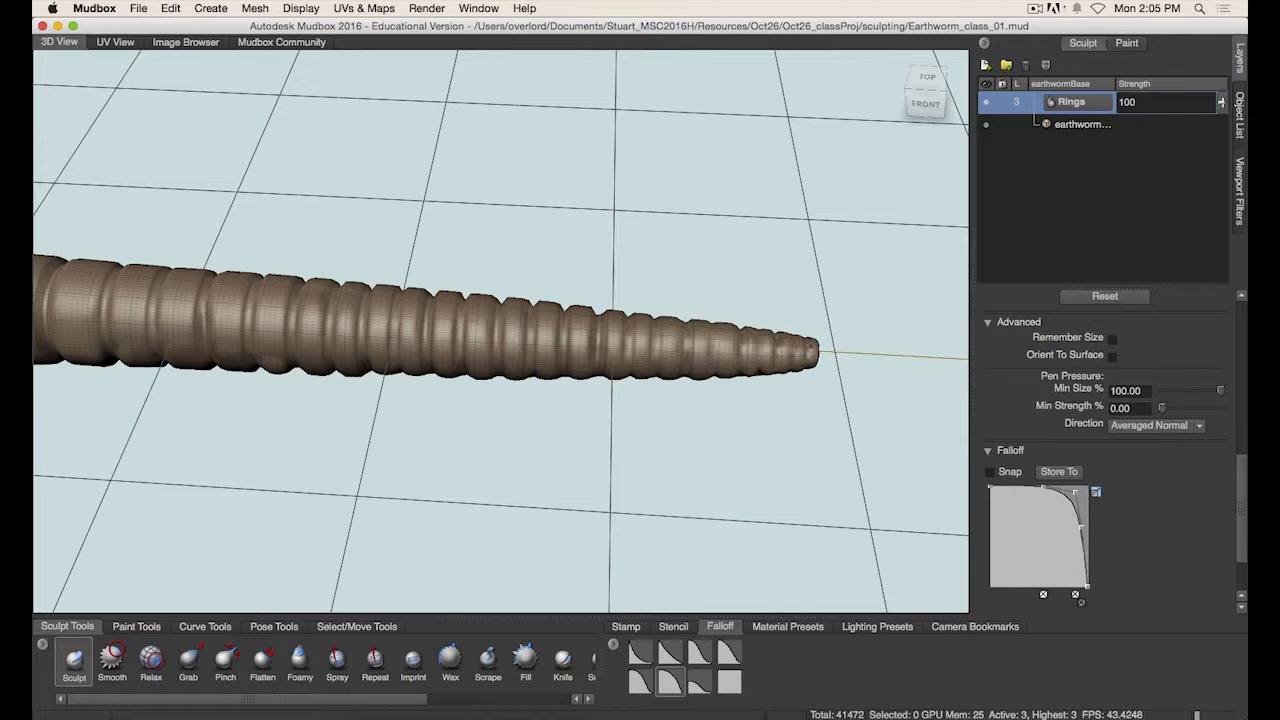
- Switch the Sculpt brush to a soft falloff preset and set its Min Size to 25
left_click_drag(814, 395, 593, 435, "alt")
right_click_drag(593, 435, 694, 446, "alt")
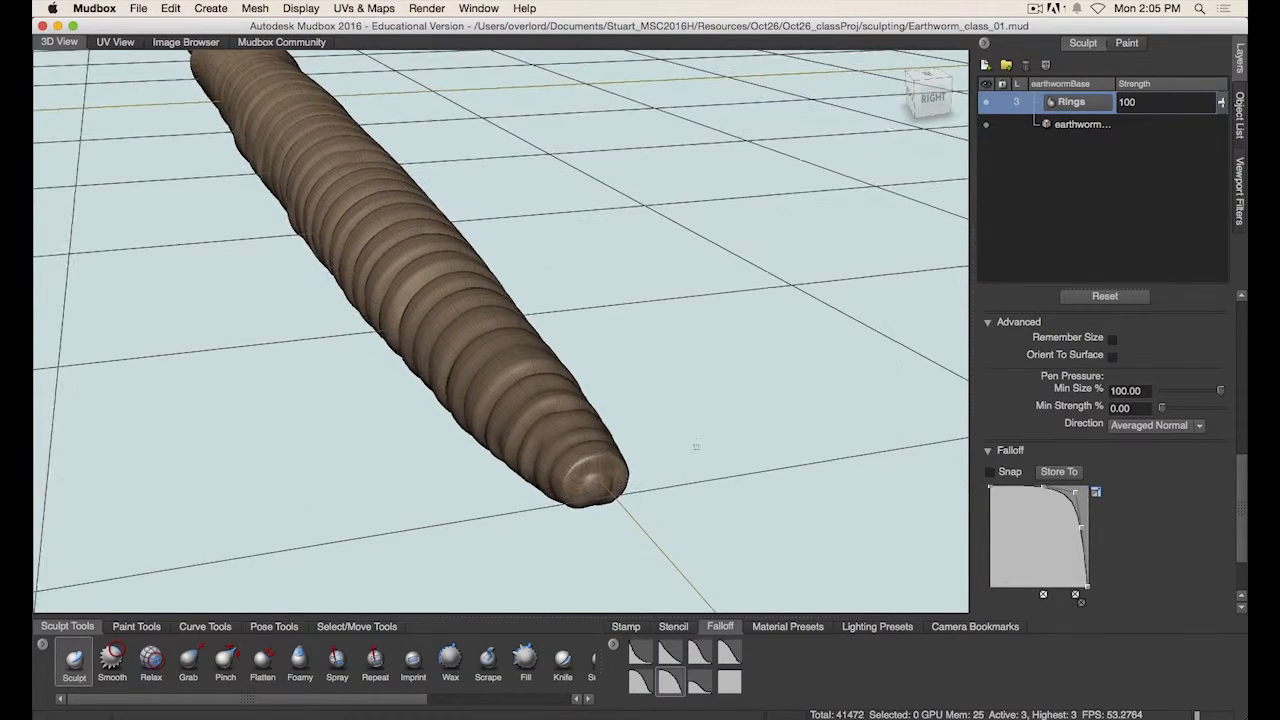
middle_click_drag(694, 446, 660, 394, "alt")
right_click_drag(660, 394, 793, 404, "alt")
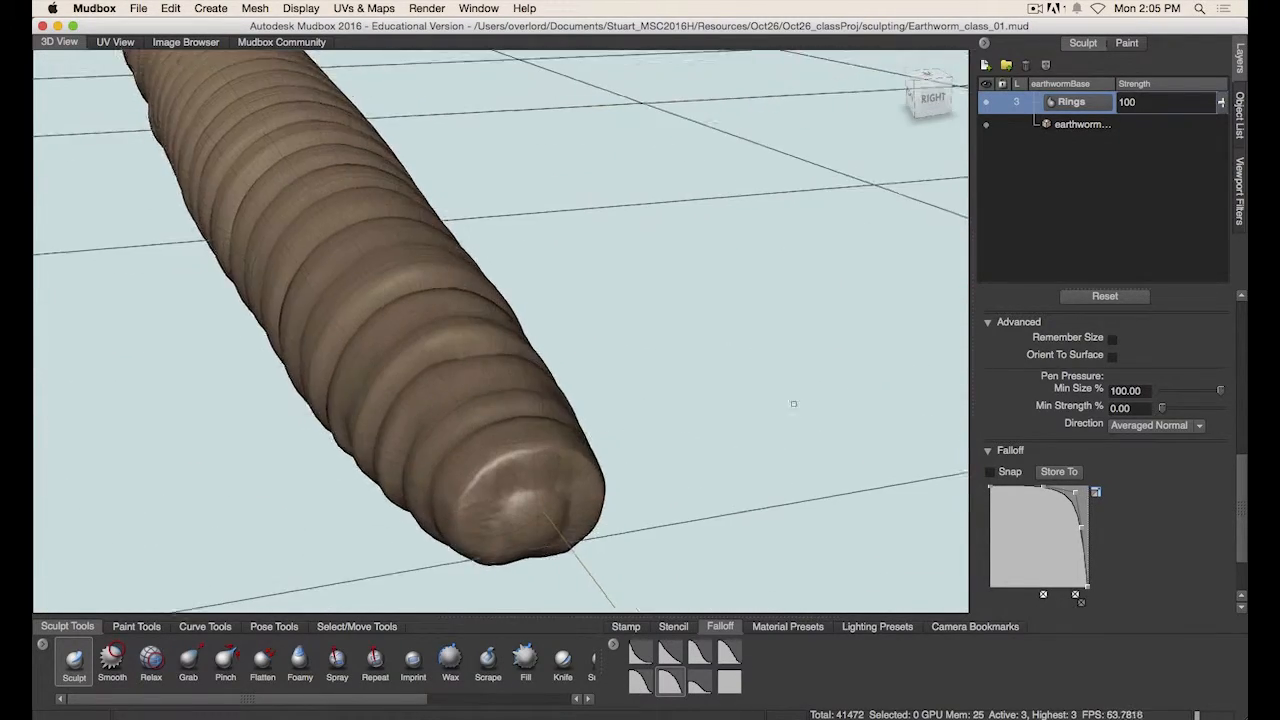
left_click_drag(793, 404, 651, 431, "alt")
right_click_drag(641, 412, 697, 381, "alt")
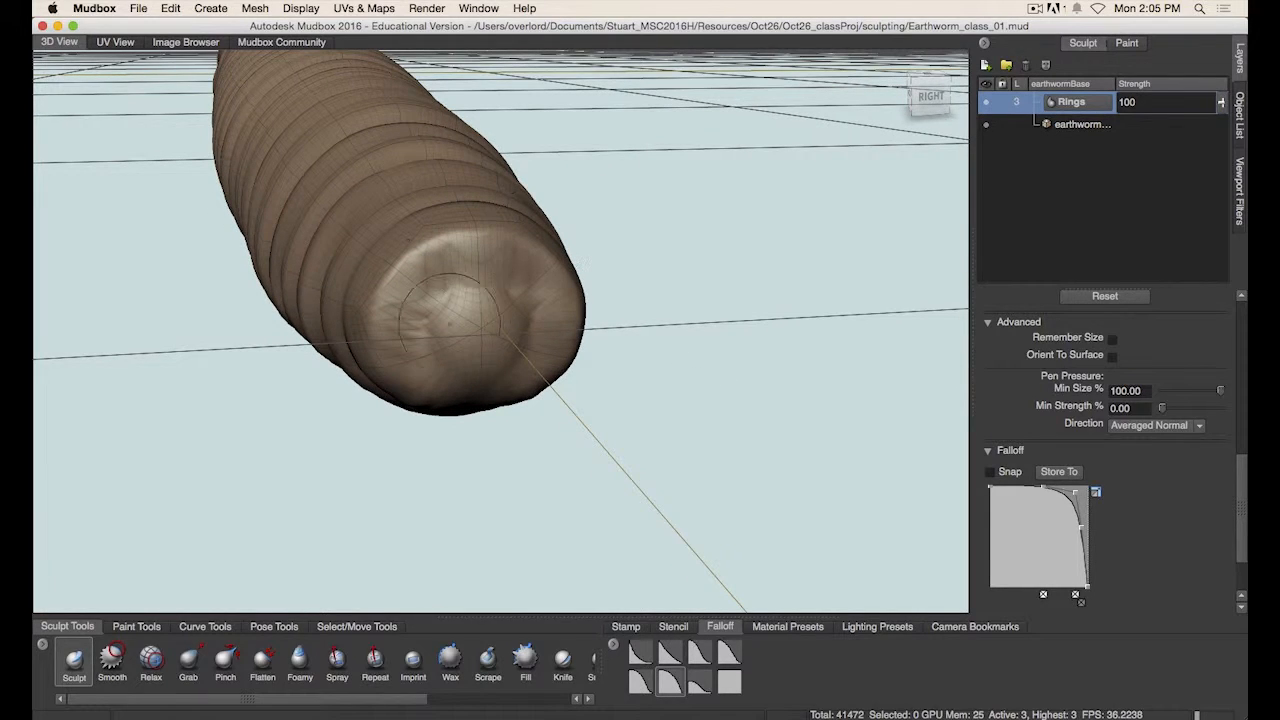
left_click_drag(450, 323, 443, 314)
left_click_drag(1243, 508, 1243, 526)
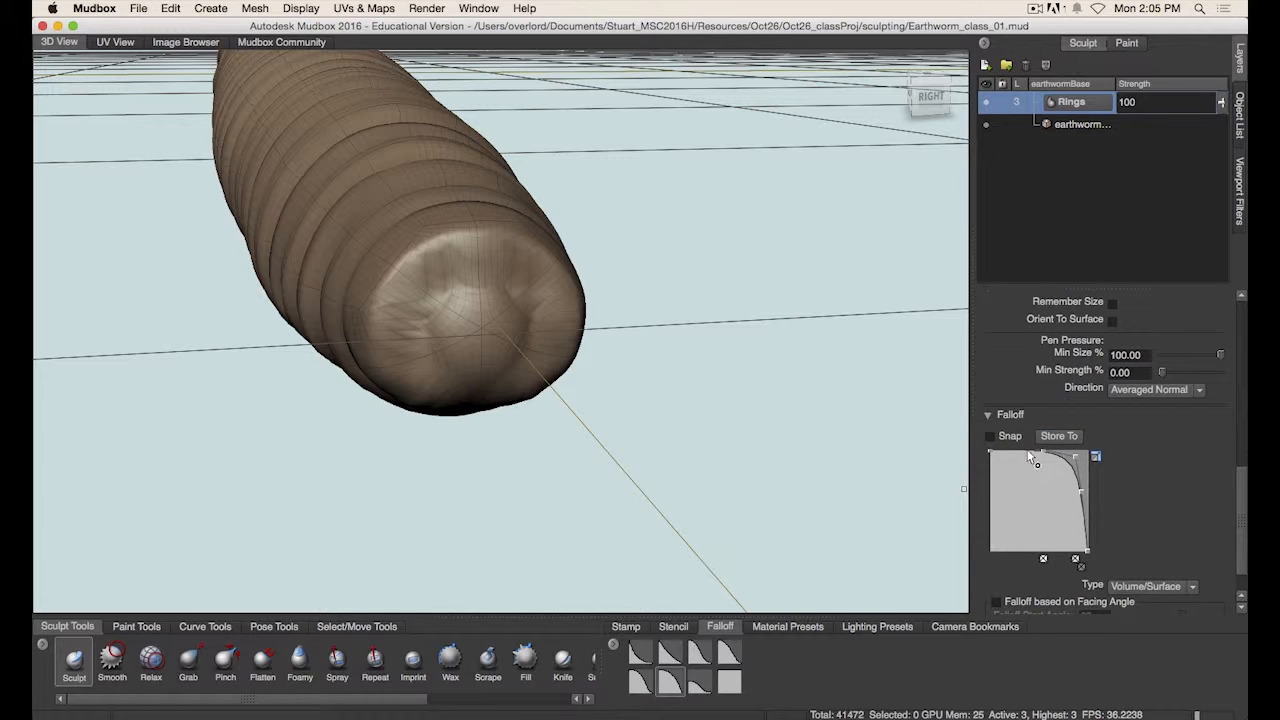
left_click(699, 653)
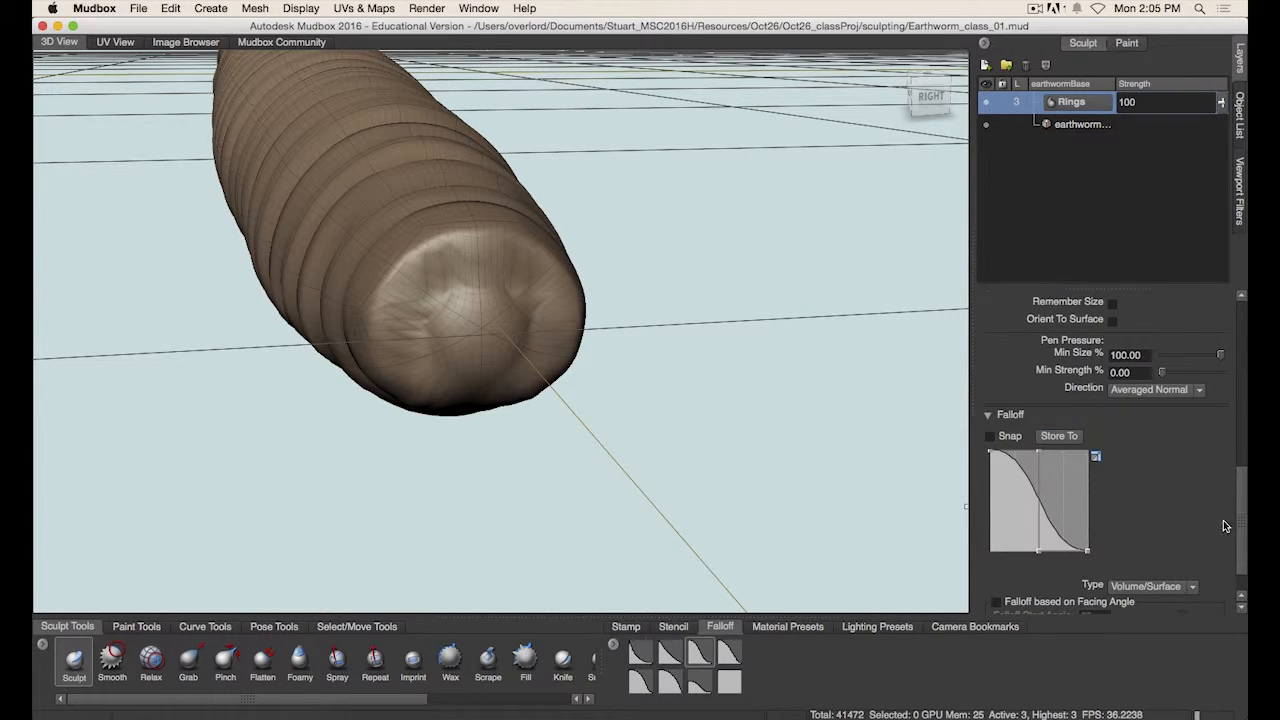
mouse_move(1243, 521)
left_mouse_down()
mouse_move(1243, 465)
mouse_move(1197, 514)
mouse_move(1101, 509)
left_mouse_up()
type("25")
key("Tab")
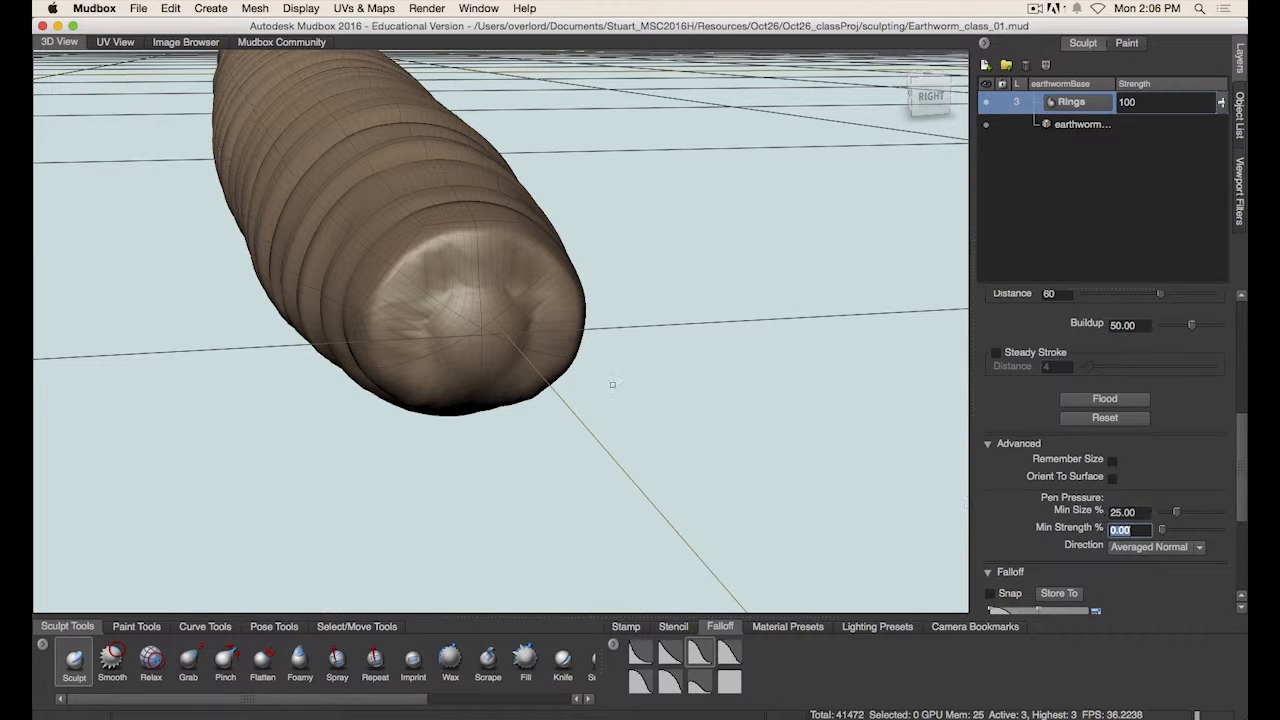
- Sculpt creases around the mouth at the head tip with the Sculpt brush
mouse_move(424, 303)
left_mouse_down()
mouse_move(404, 309)
mouse_move(430, 275)
mouse_move(408, 338)
mouse_move(432, 320)
mouse_move(412, 330)
mouse_move(422, 338)
mouse_move(433, 304)
mouse_move(428, 358)
mouse_move(418, 334)
mouse_move(426, 362)
left_mouse_up()
mouse_move(426, 318)
left_mouse_down("shift")
mouse_move(424, 362)
mouse_move(430, 330)
mouse_move(468, 340)
left_mouse_up("shift")
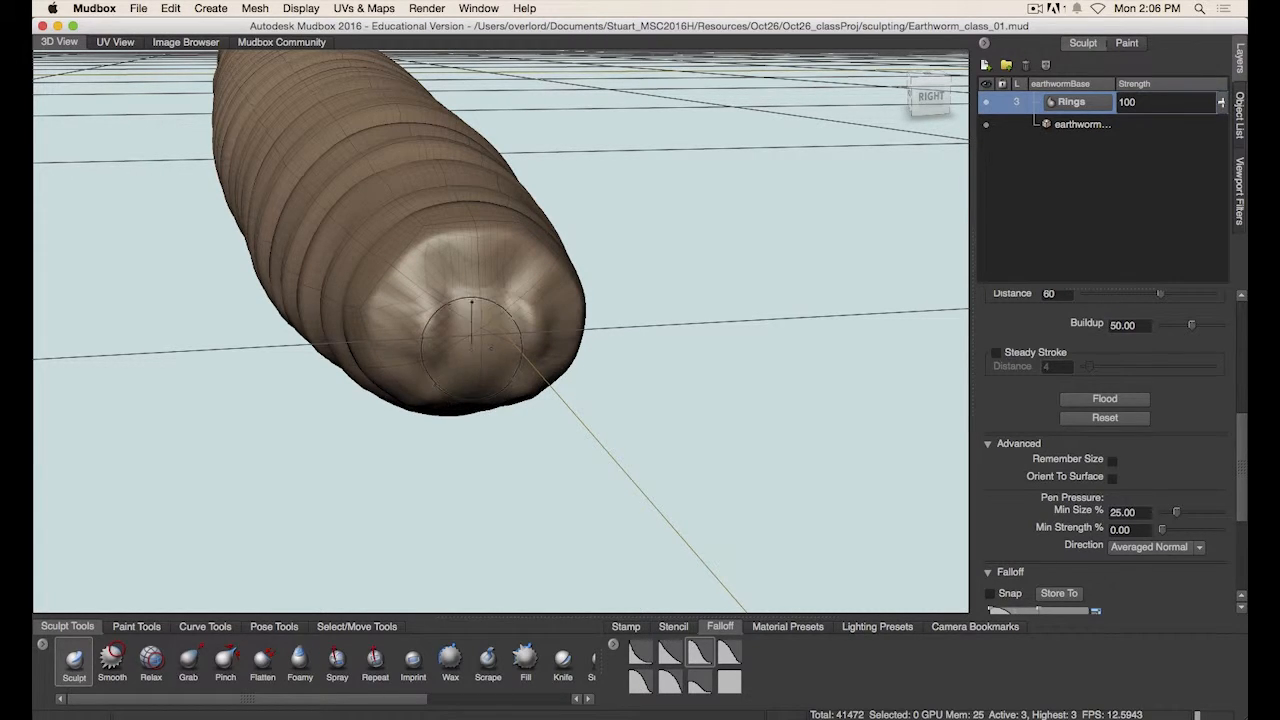
mouse_move(432, 290)
left_mouse_down()
mouse_move(430, 335)
mouse_move(455, 268)
left_mouse_up()
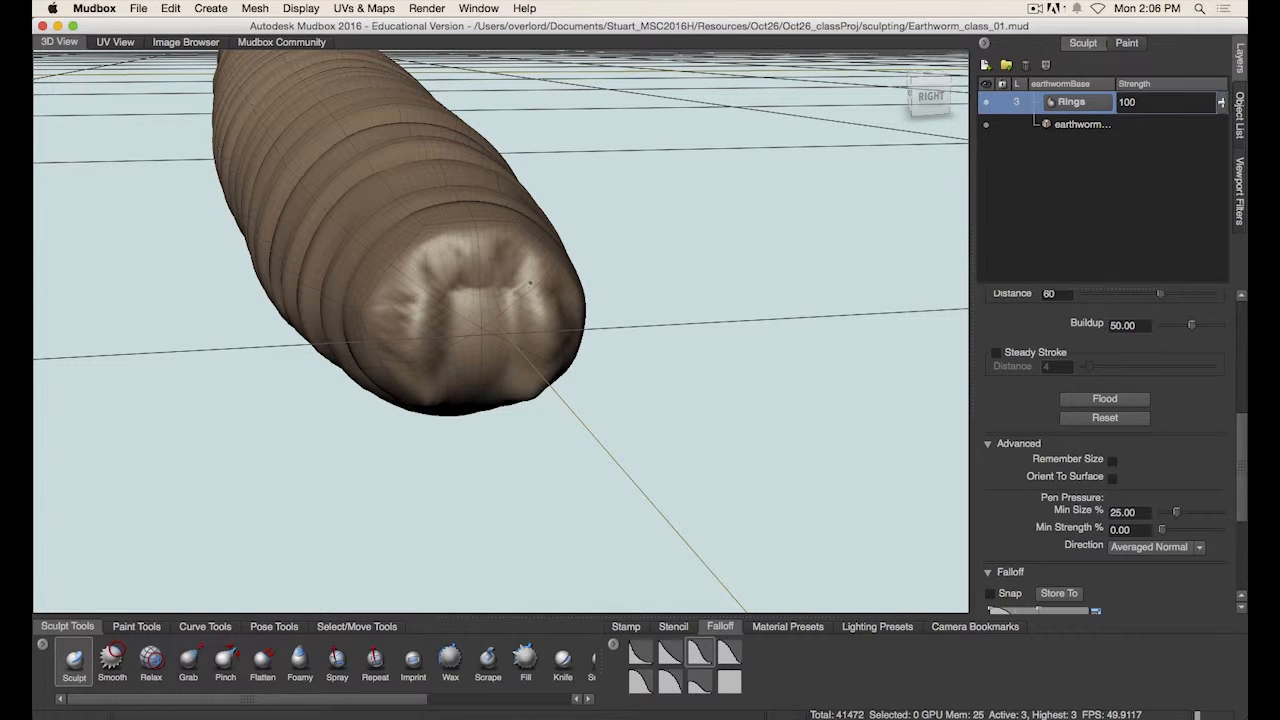
left_click_drag(436, 318, 450, 372)
mouse_move(425, 290)
left_mouse_down()
mouse_move(443, 388)
mouse_move(460, 370)
mouse_move(487, 384)
left_mouse_up()
mouse_move(462, 296)
left_mouse_down()
mouse_move(464, 386)
mouse_move(508, 277)
mouse_move(517, 457)
mouse_move(517, 324)
mouse_move(574, 268)
left_mouse_up()
left_click_drag(625, 306, 610, 311)
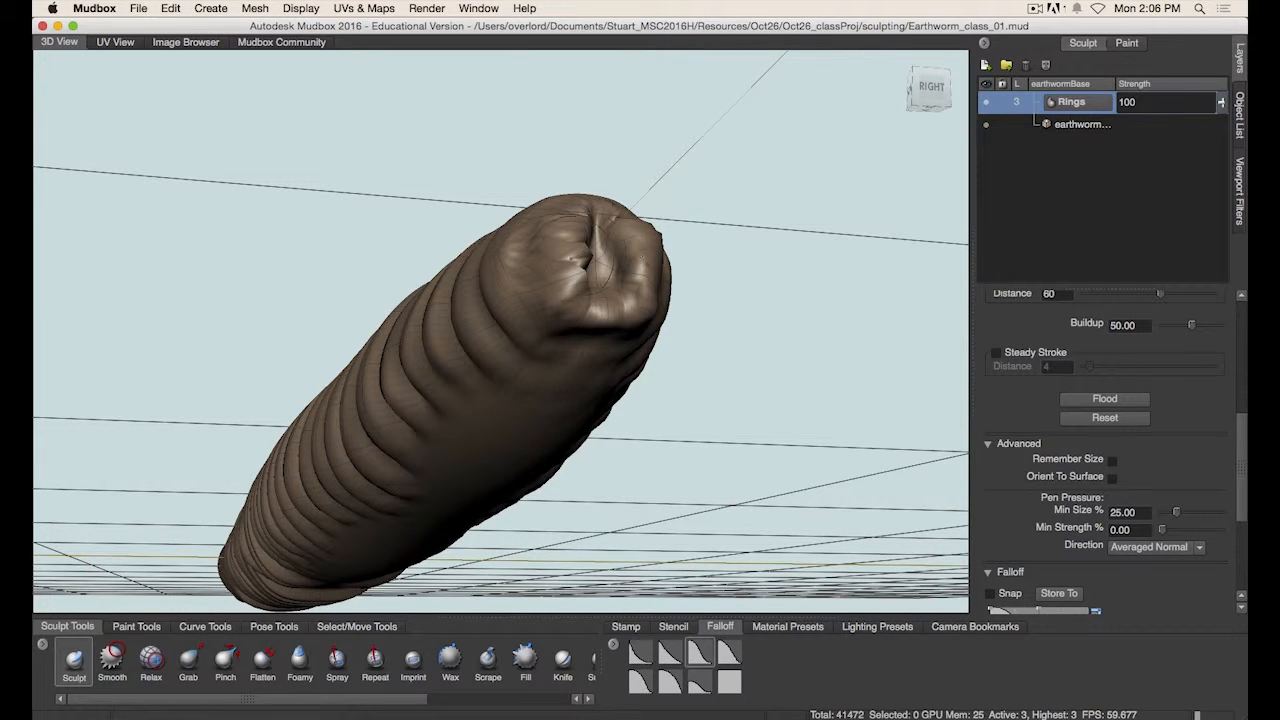
mouse_move(645, 262)
left_mouse_down("shift")
mouse_move(642, 292)
mouse_move(628, 244)
mouse_move(638, 288)
left_mouse_up("shift")
mouse_move(640, 240)
left_mouse_down("alt")
mouse_move(727, 313)
mouse_move(690, 302)
left_mouse_up("alt")
mouse_move(402, 498)
left_mouse_down()
mouse_move(405, 478)
mouse_move(428, 542)
mouse_move(414, 574)
mouse_move(398, 548)
left_mouse_up()
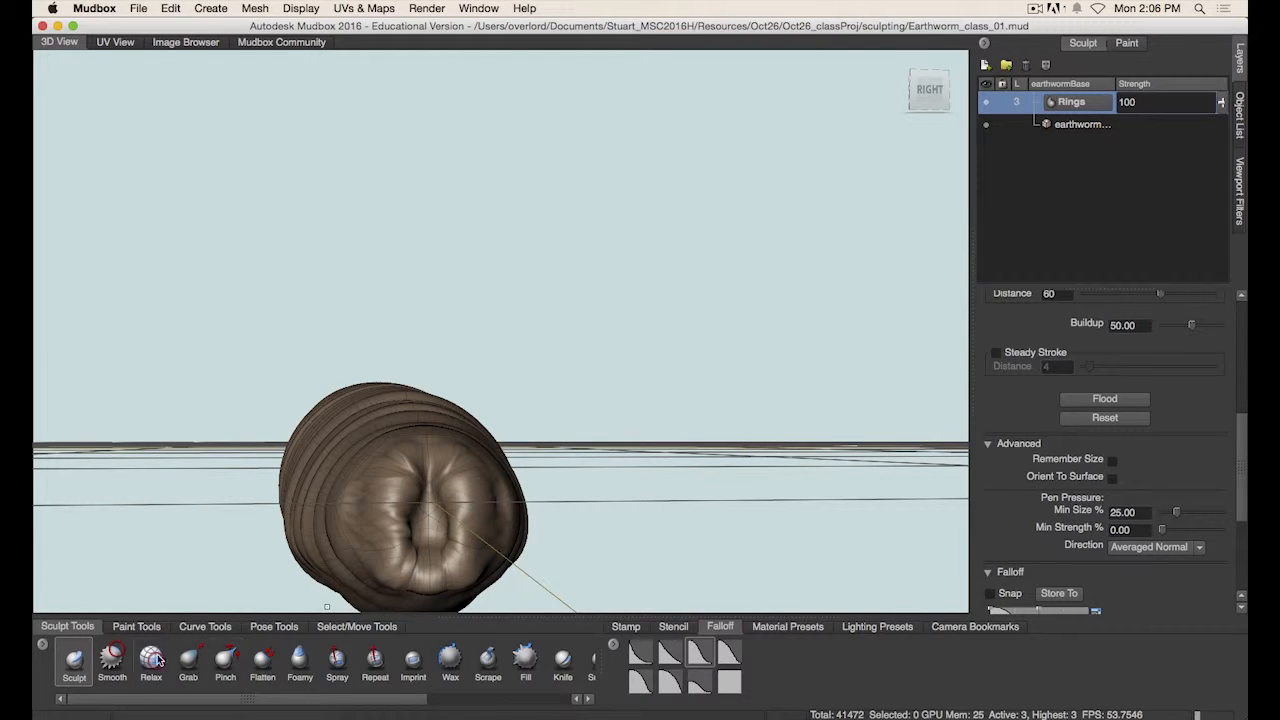
- Switch to the Pinch brush and pinch the mouth creases at the head tip together
left_click(225, 658)
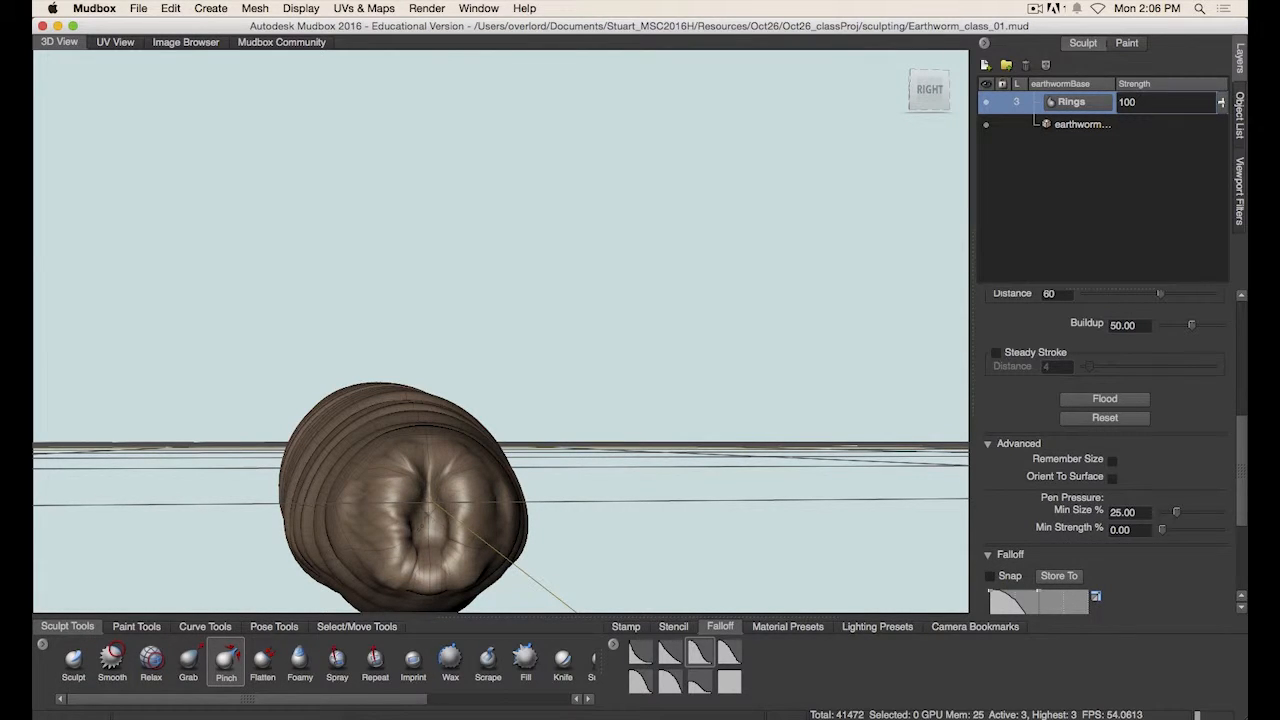
left_click_drag(438, 536, 430, 490)
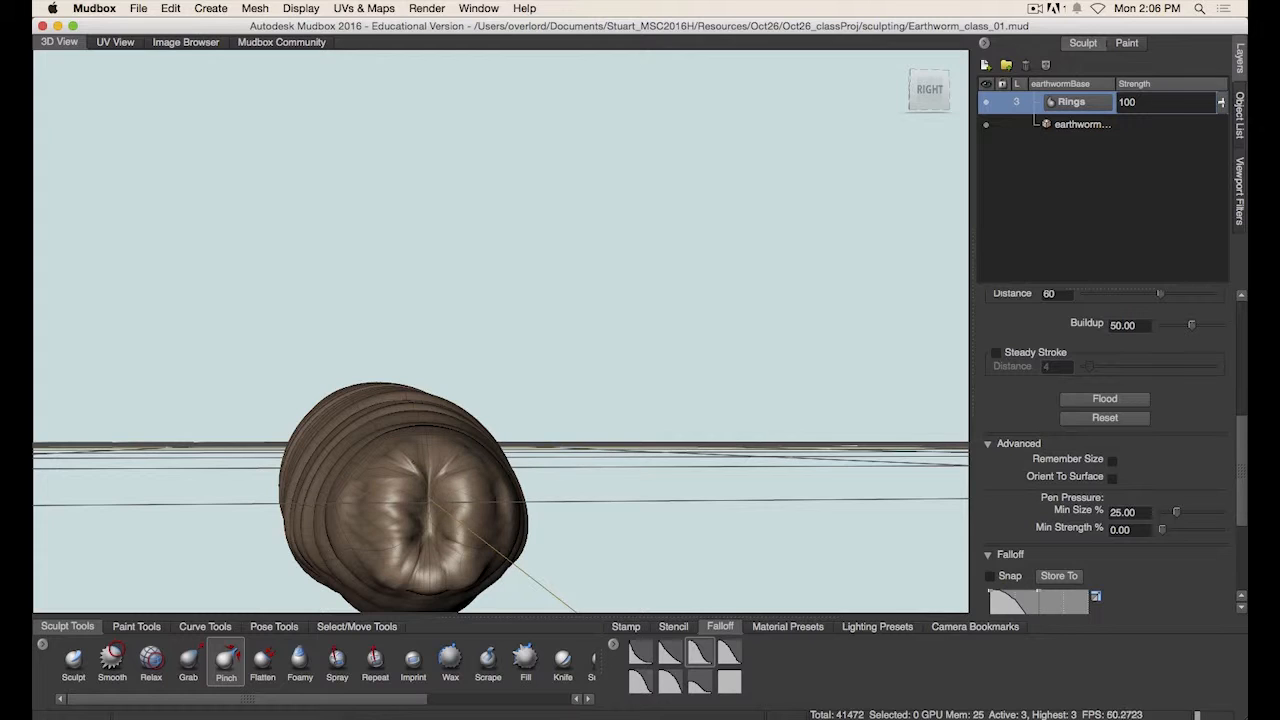
left_click_drag(430, 556, 429, 574, "shift")
left_click_drag(414, 484, 411, 469, "shift")
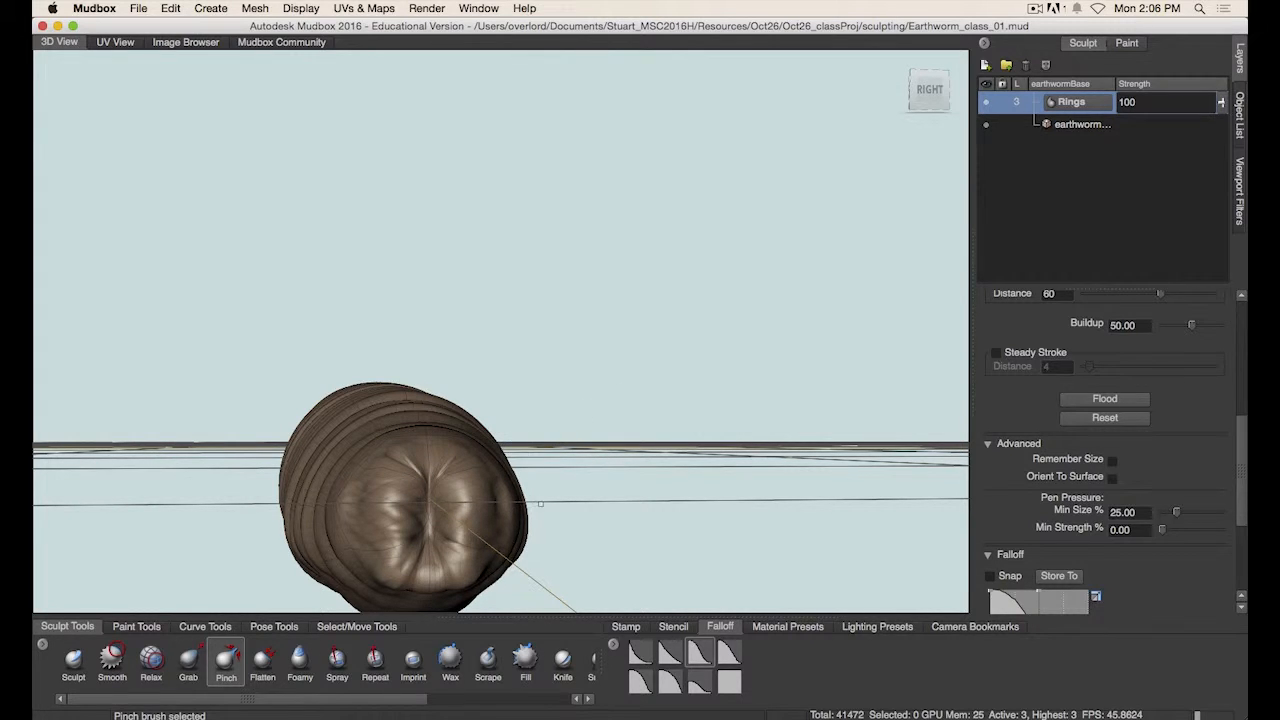
- Smooth and pinch the folds around the head tip to refine the mouth shape
left_click_drag(634, 440, 586, 457, "alt")
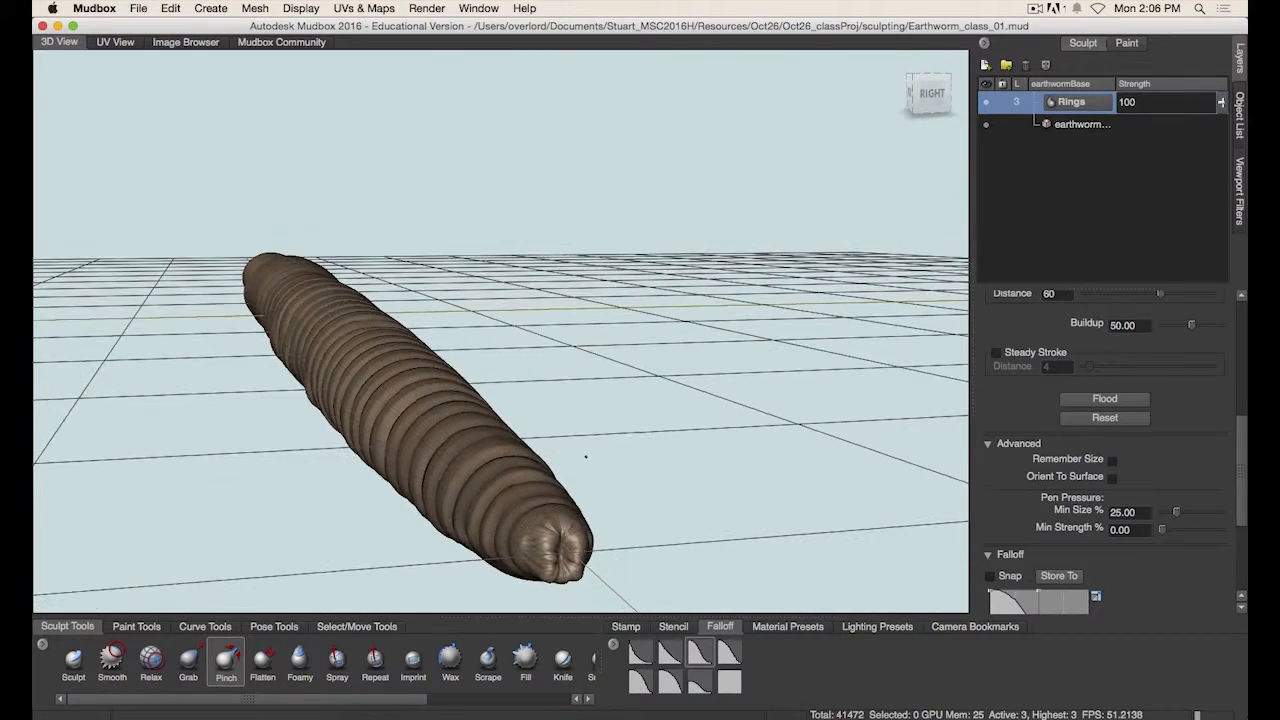
left_click_drag(588, 410, 597, 566, "alt")
key("shift")
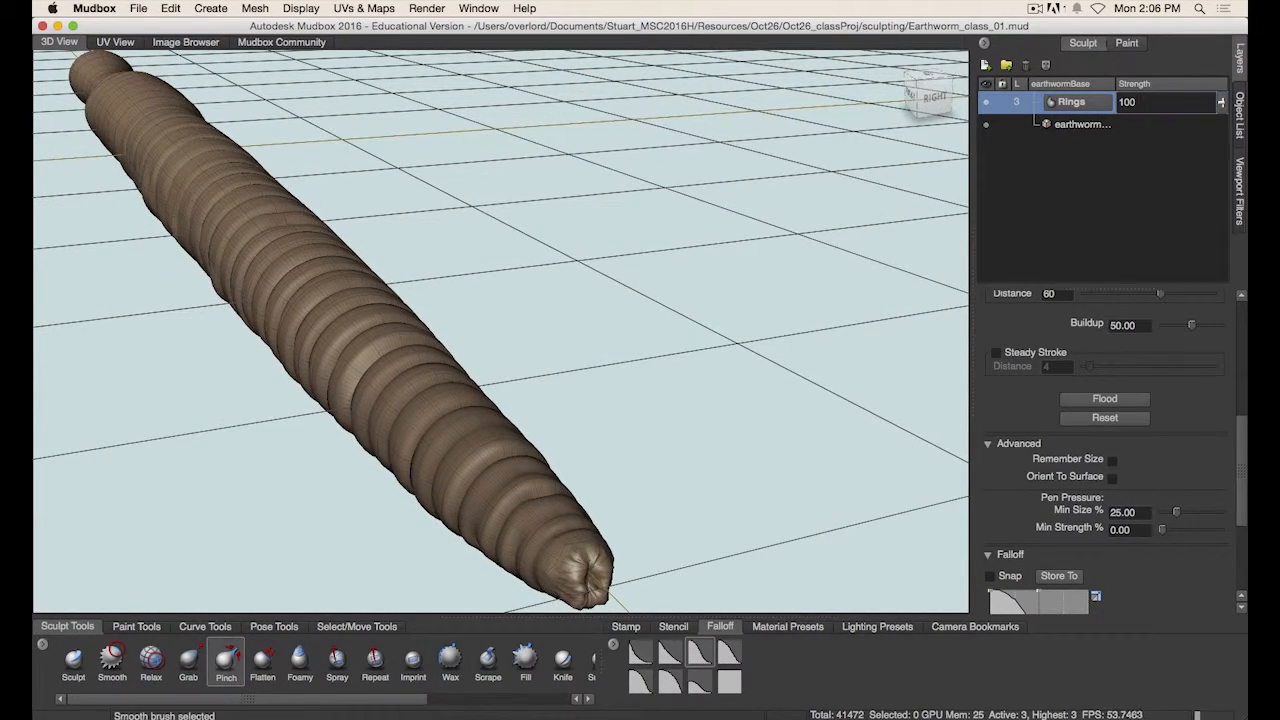
right_click_drag(613, 465, 617, 502, "alt")
left_click_drag(617, 502, 592, 508, "alt")
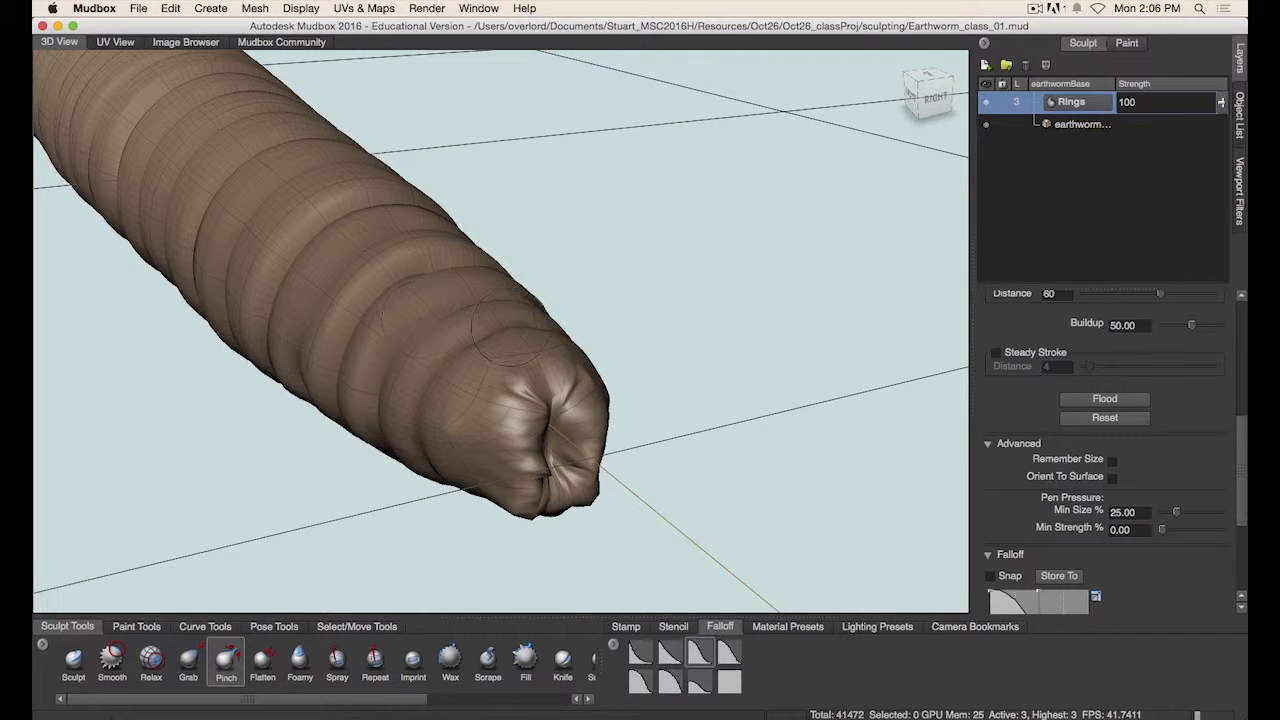
right_click_drag(568, 376, 750, 400, "alt")
middle_click_drag(560, 397, 543, 343, "alt")
right_click_drag(543, 343, 466, 350, "alt")
left_click_drag(455, 312, 452, 354, "shift")
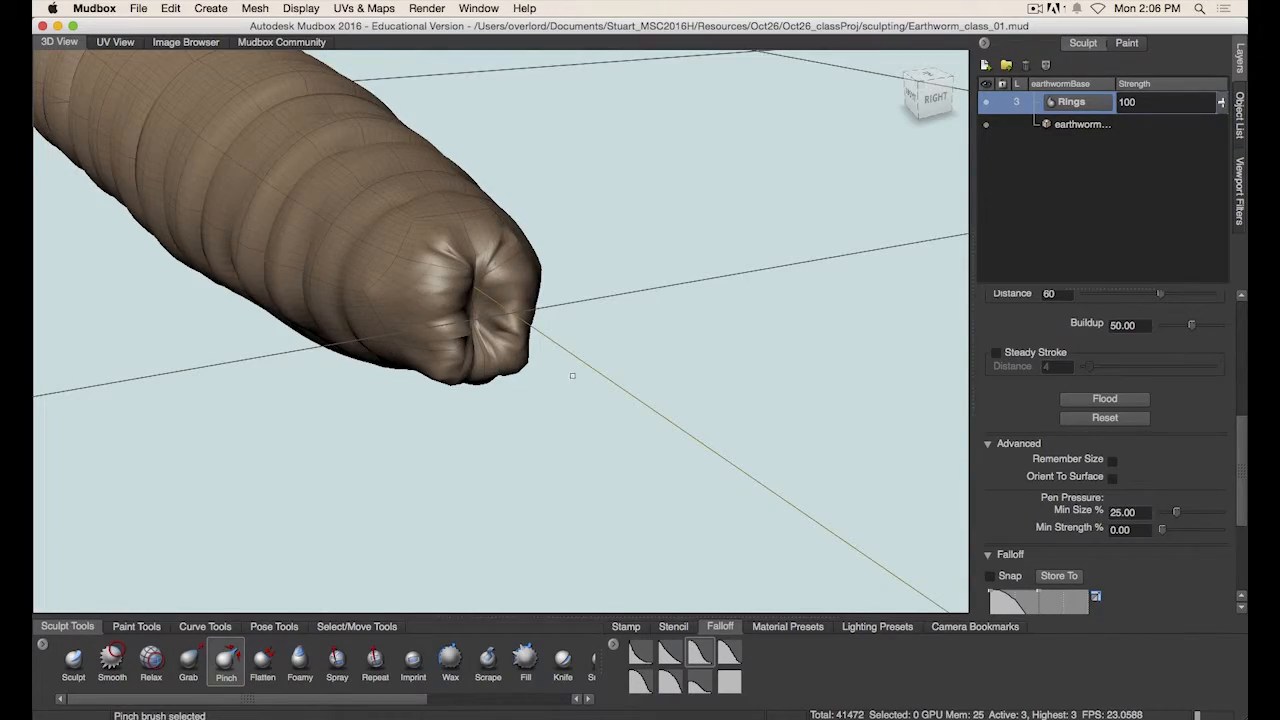
right_click_drag(572, 376, 268, 338, "alt")
left_click_drag(428, 432, 586, 372, "alt")
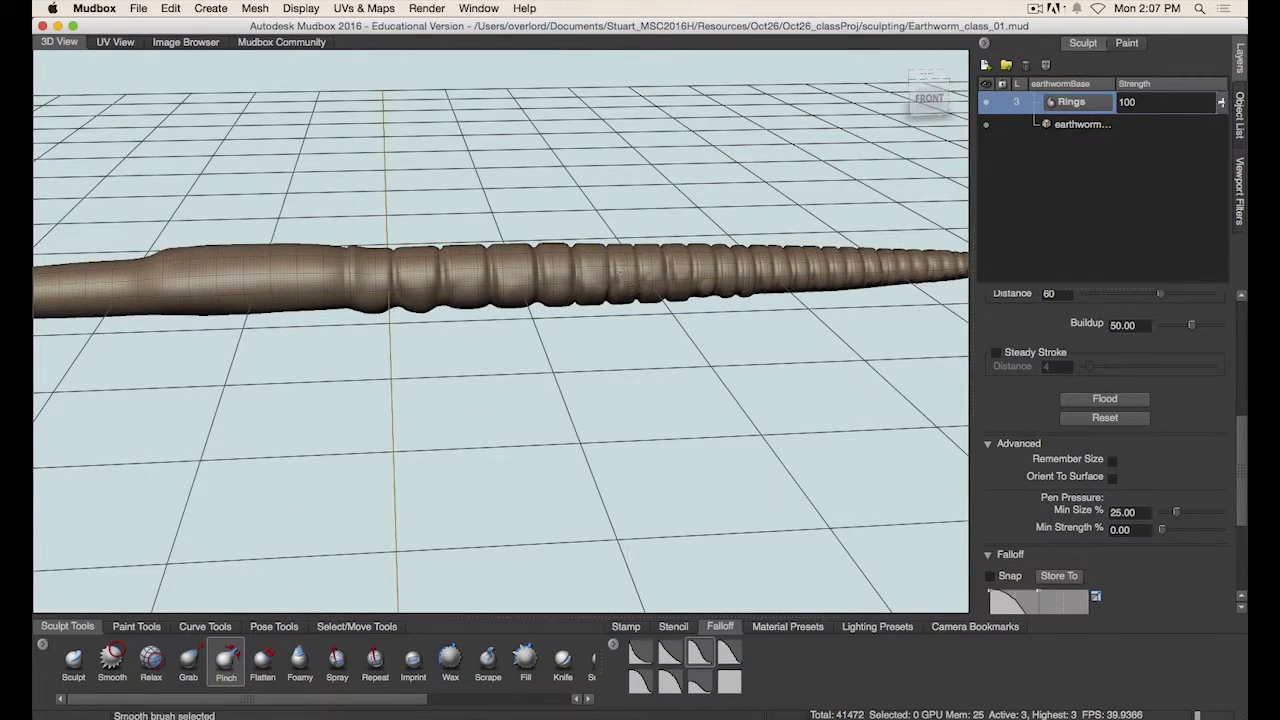
- Reshape the Pinch brush's falloff curve into a steep convex profile and try a stroke on the tail
left_click_drag(617, 272, 555, 404, "alt")
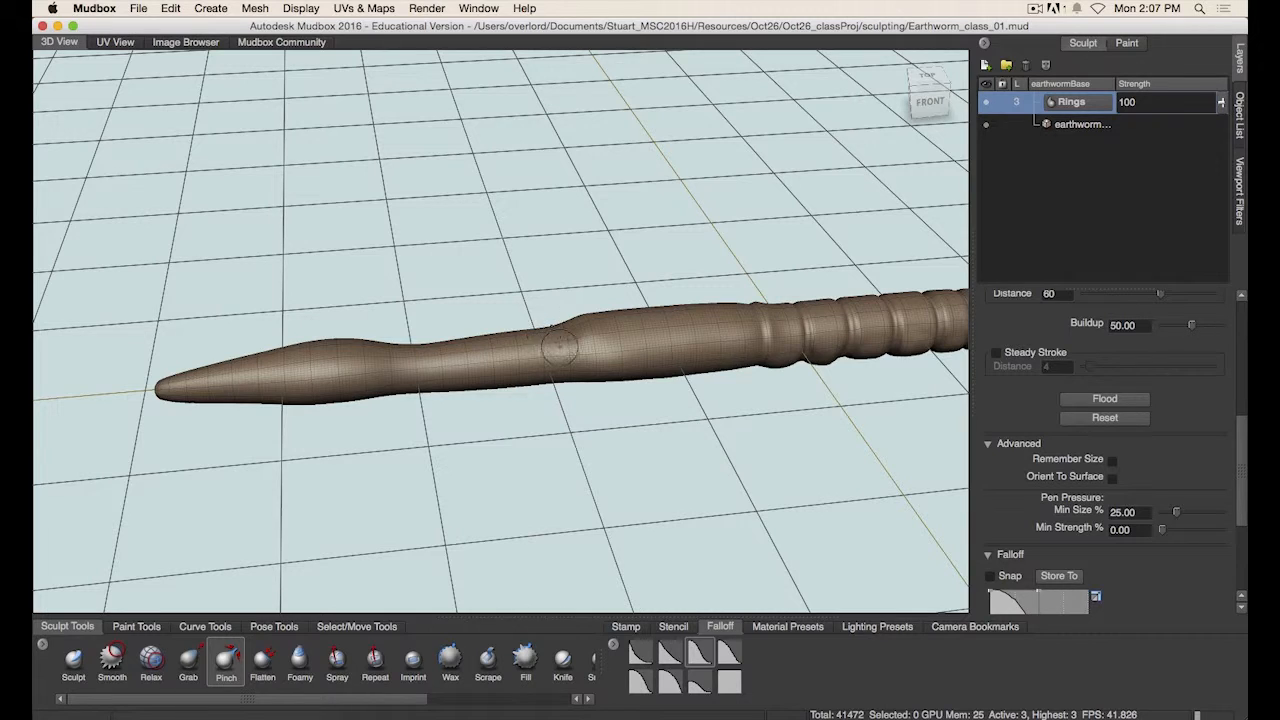
scroll(1150, 470, "down", 4)
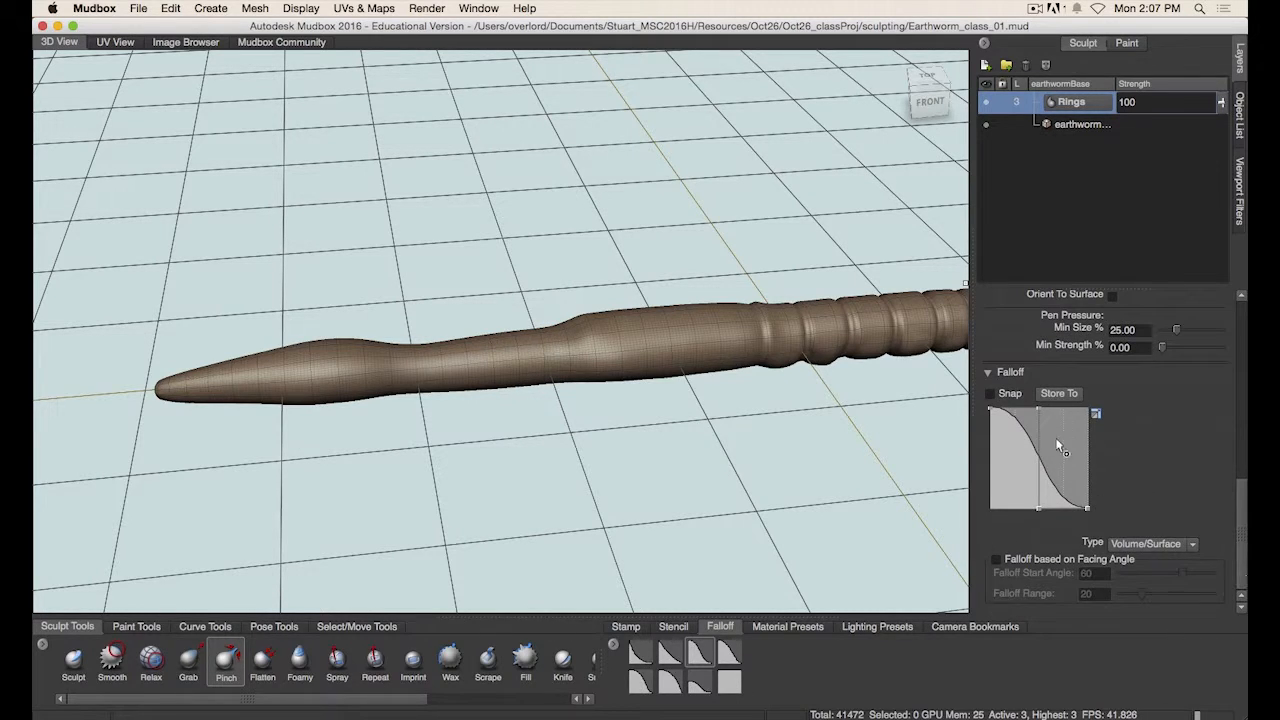
left_click_drag(1047, 462, 1057, 500)
left_click(1062, 516)
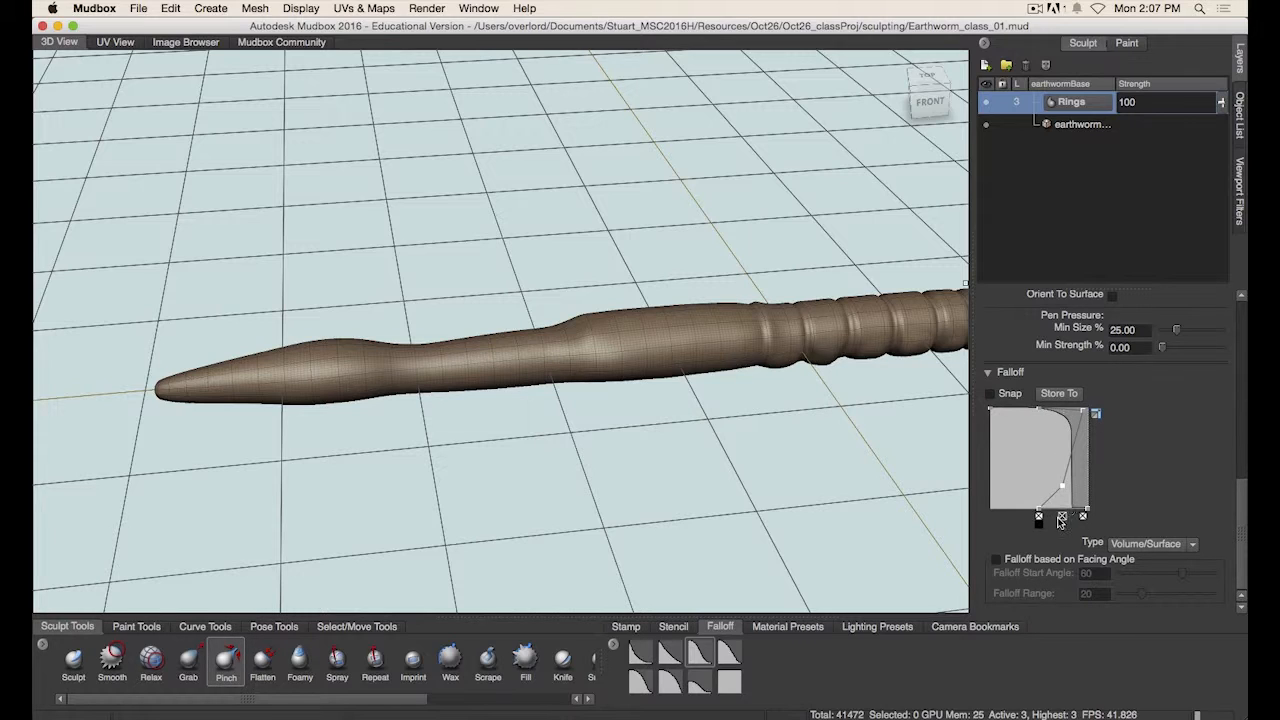
left_click(1044, 518)
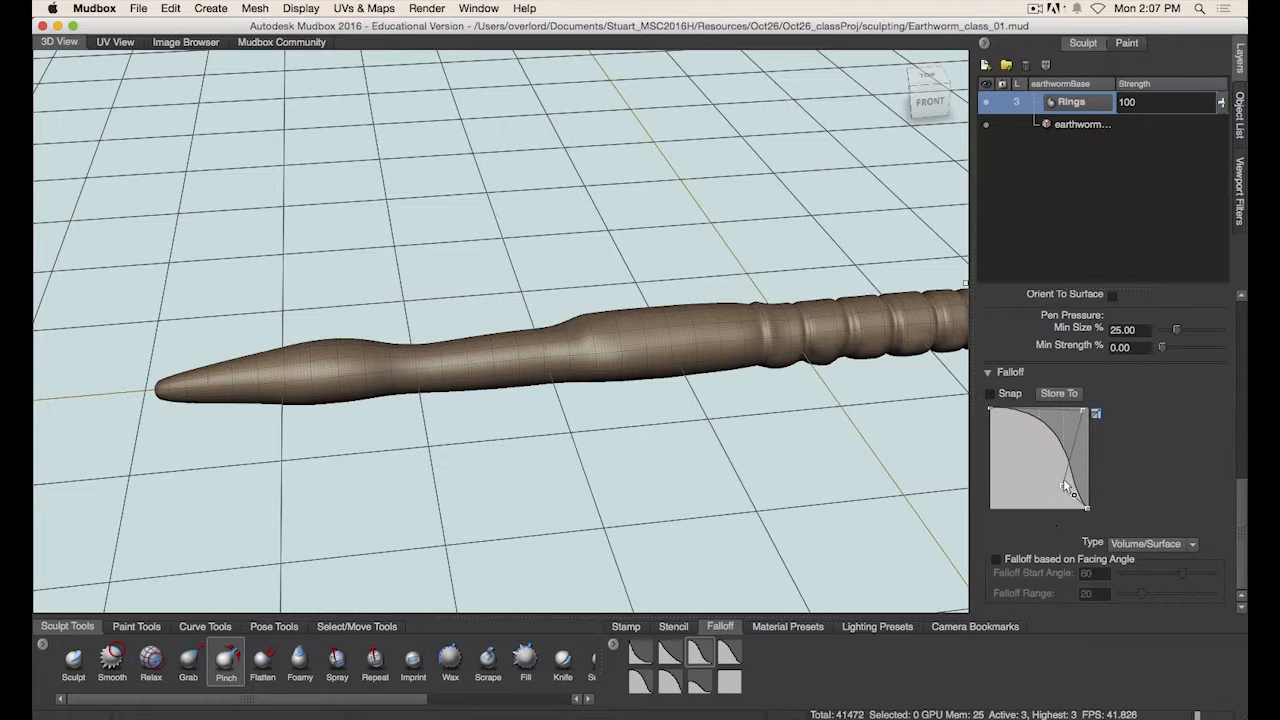
left_click_drag(1065, 486, 1078, 412)
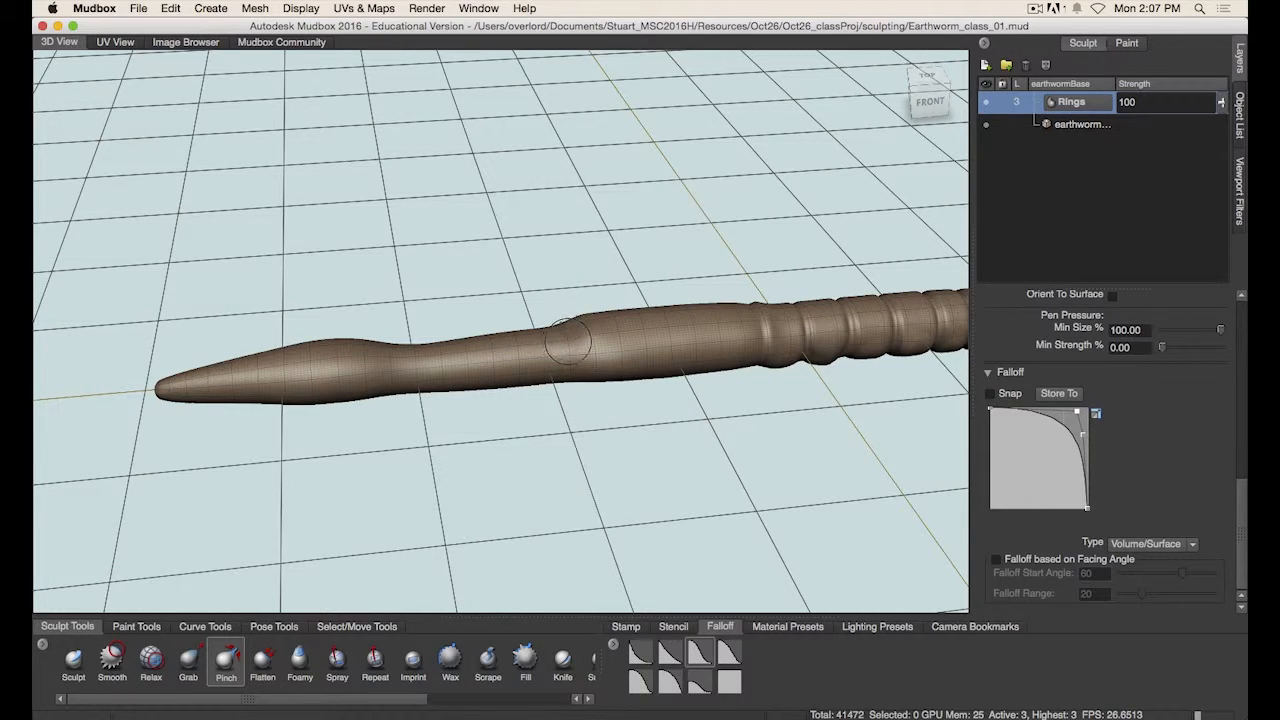
left_click_drag(565, 326, 568, 352)
key("super+z")
- Switch to the Sculpt brush, give it a convex falloff curve and a Min Size of 100, and test a stroke on the tail
left_click(74, 662)
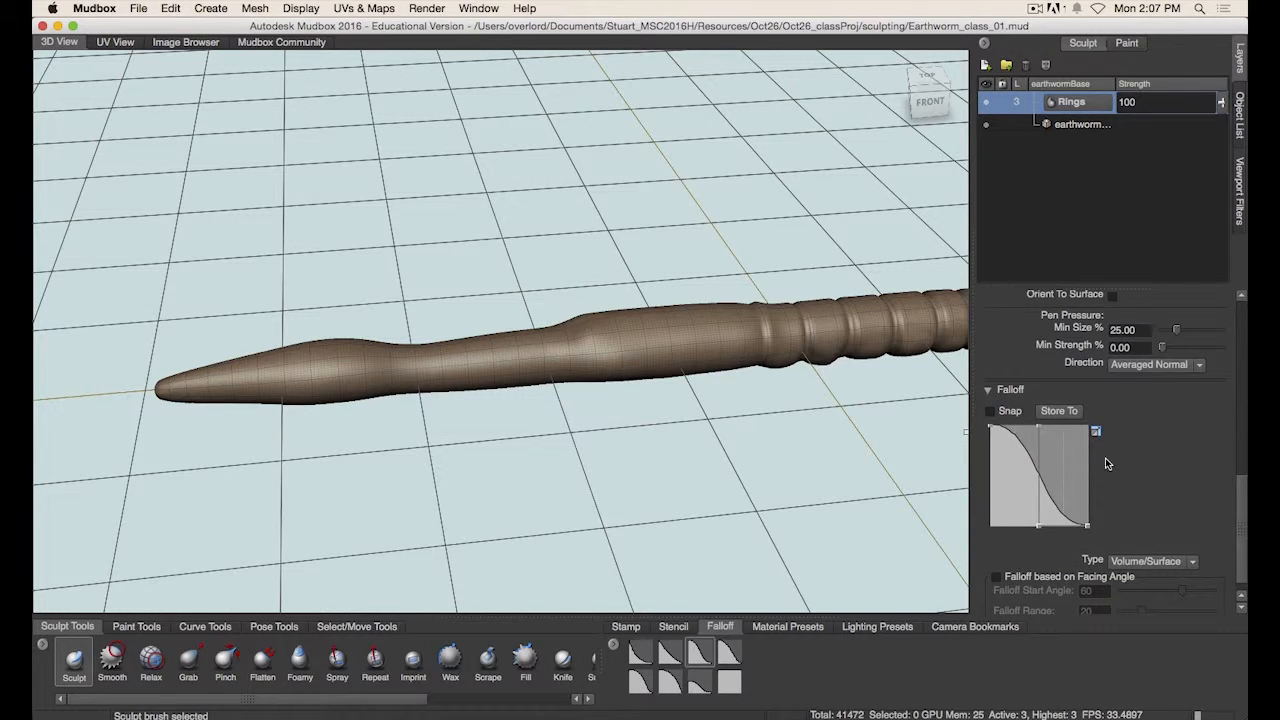
mouse_move(1036, 423)
left_mouse_down()
mouse_move(1048, 490)
mouse_move(1087, 524)
left_mouse_up()
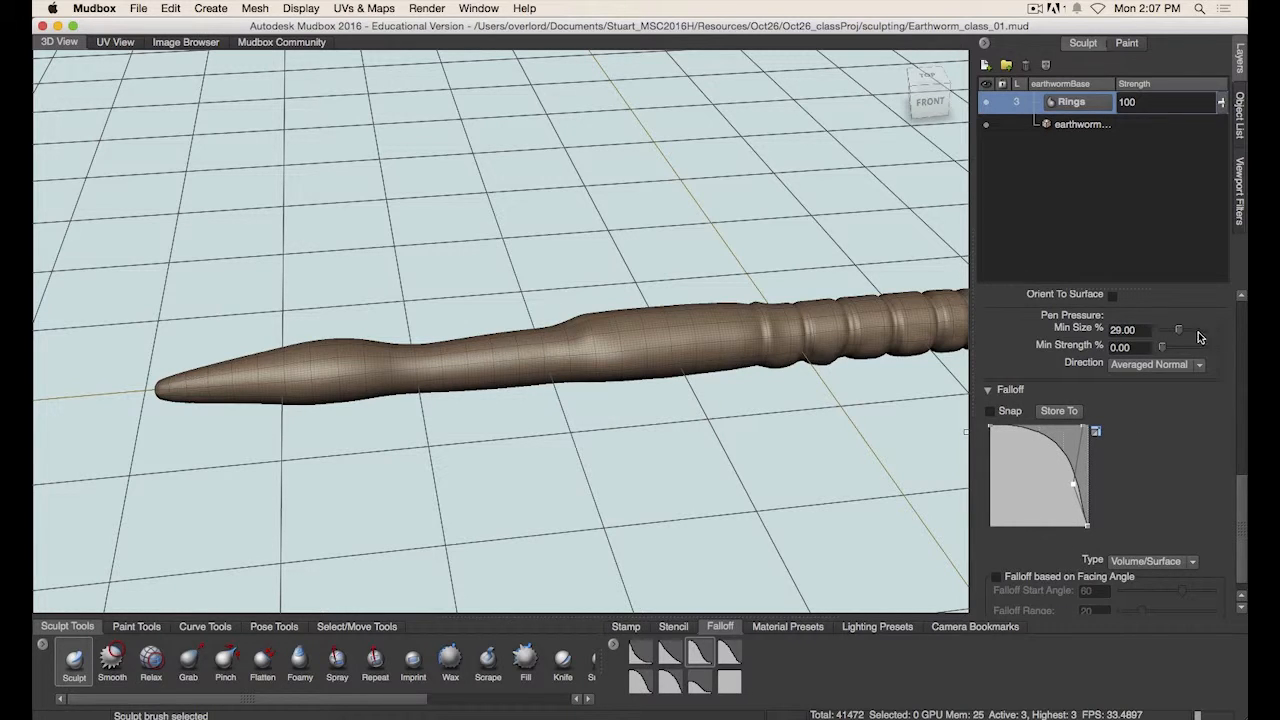
left_click_drag(1188, 337, 1238, 338)
mouse_move(486, 325)
left_mouse_down("alt")
mouse_move(478, 378)
mouse_move(508, 380)
mouse_move(510, 395)
left_mouse_up("alt")
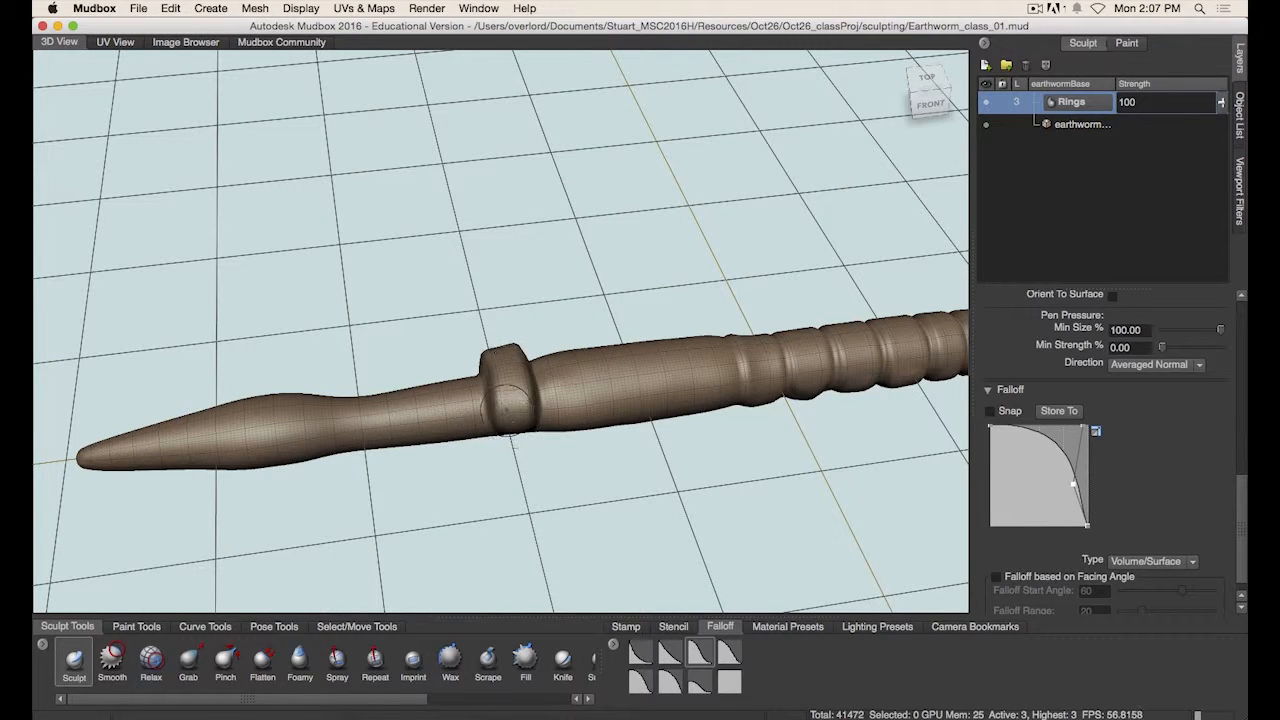
key("super+z")
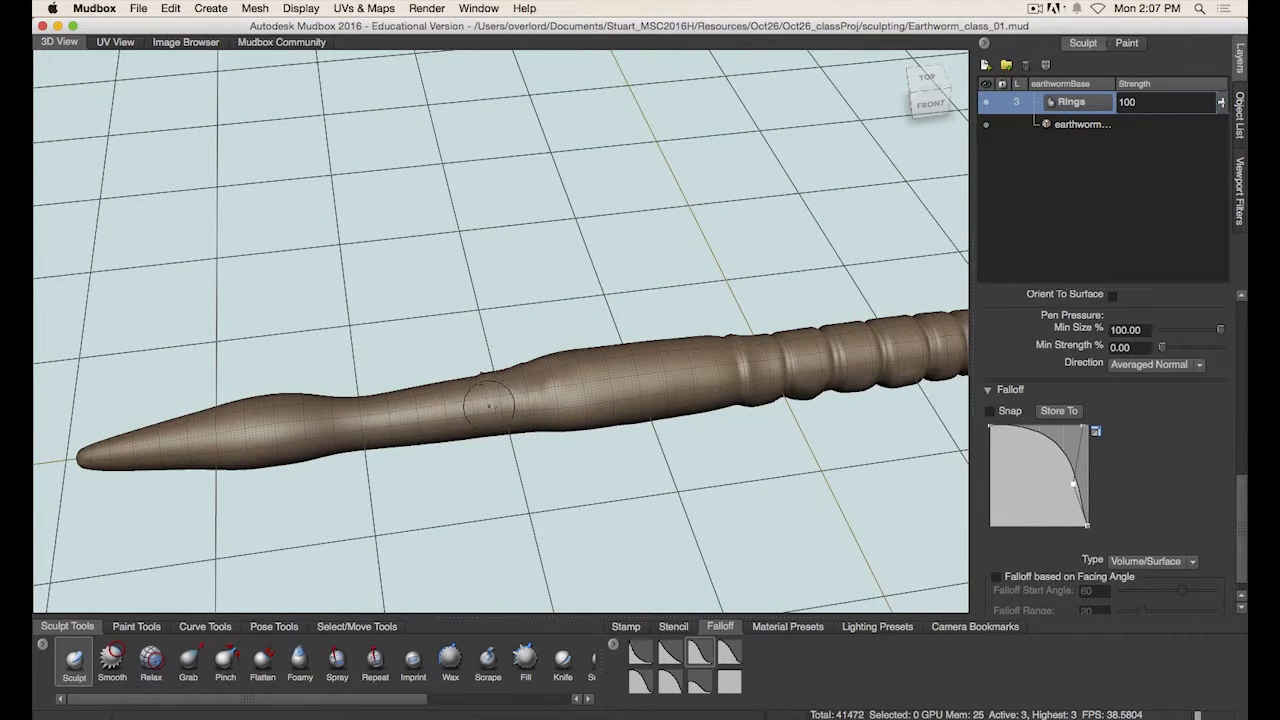
- Sculpt rings down the tail toward its tip, undoing the strokes nearest the tip
mouse_move(488, 398)
left_mouse_down()
mouse_move(508, 388)
mouse_move(480, 408)
mouse_move(485, 428)
mouse_move(440, 402)
mouse_move(421, 452)
mouse_move(405, 405)
mouse_move(375, 420)
mouse_move(245, 420)
mouse_move(220, 450)
mouse_move(226, 462)
left_mouse_up()
mouse_move(285, 424)
middle_mouse_down("alt")
mouse_move(348, 400)
mouse_move(498, 390)
middle_mouse_up("alt")
left_click_drag(404, 378, 411, 432)
mouse_move(378, 388)
left_mouse_down()
mouse_move(386, 436)
mouse_move(347, 412)
mouse_move(351, 440)
mouse_move(318, 442)
mouse_move(314, 404)
left_mouse_up()
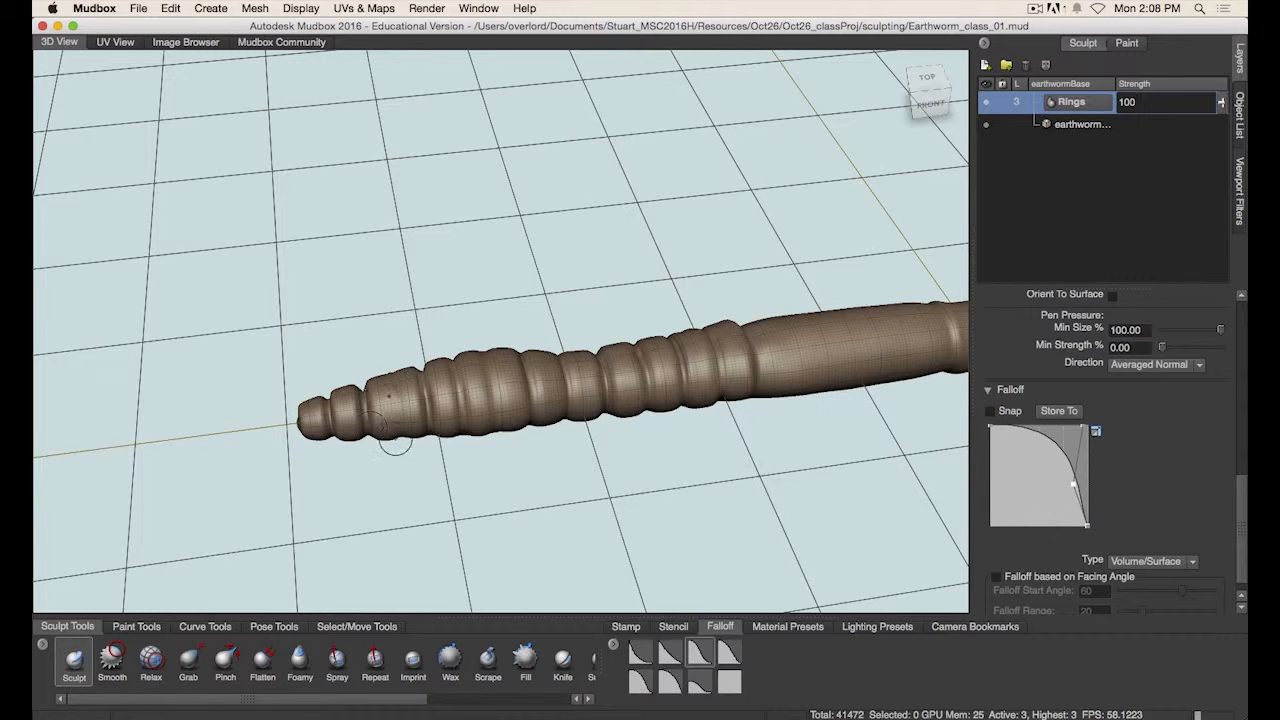
key("super+z")
key("super+z")
key("super+z")
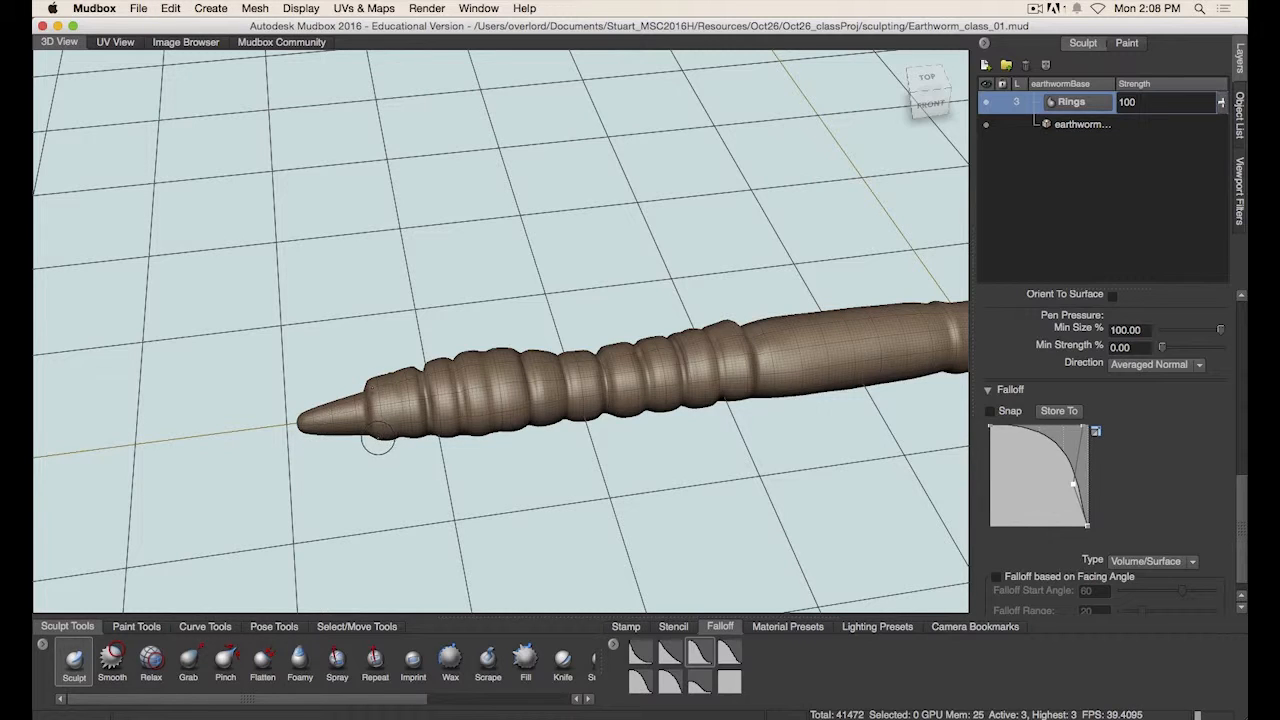
key("super+z")
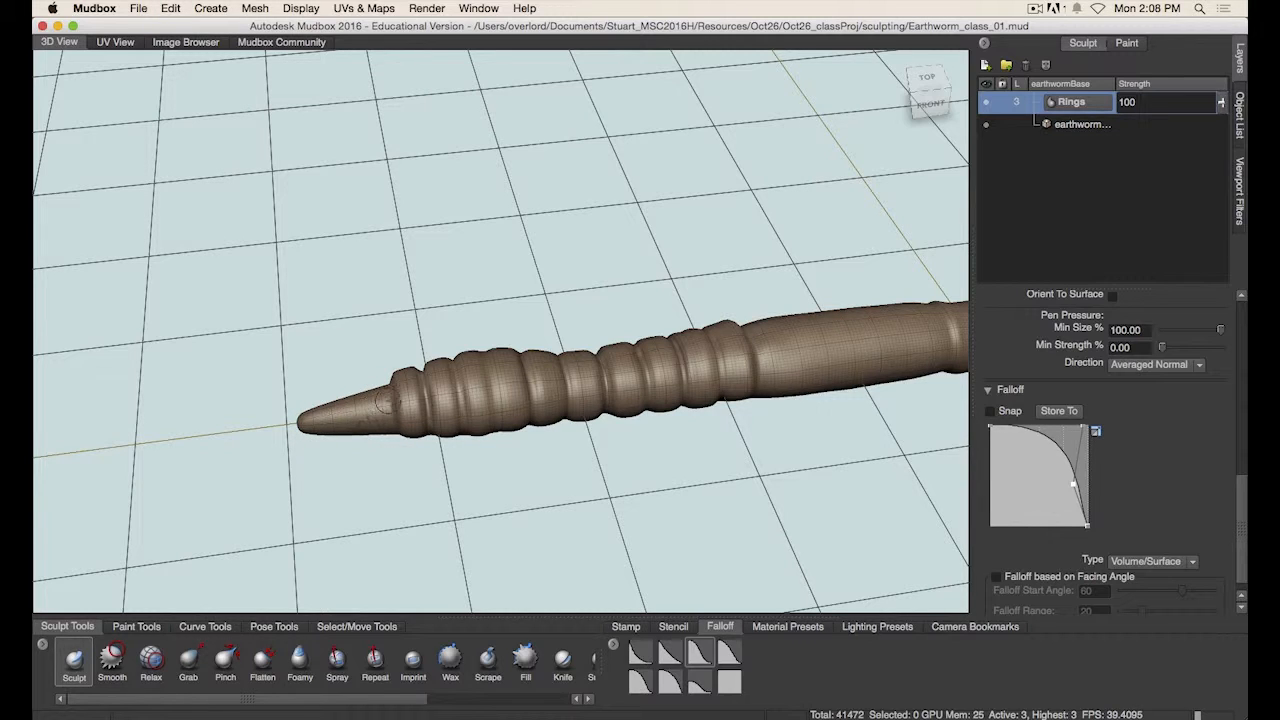
mouse_move(386, 399)
left_mouse_down()
mouse_move(371, 436)
mouse_move(304, 430)
left_mouse_up()
- Select the base earthworm layer and sculpt a raised lip around the mouth at the head tip
mouse_move(378, 479)
left_mouse_down("alt")
mouse_move(543, 377)
mouse_move(590, 325)
mouse_move(540, 375)
mouse_move(521, 465)
mouse_move(537, 289)
mouse_move(566, 326)
mouse_move(580, 320)
mouse_move(607, 381)
mouse_move(771, 337)
mouse_move(590, 385)
mouse_move(677, 363)
left_mouse_up("alt")
middle_click_drag(680, 363, 580, 391, "alt")
right_click_drag(580, 391, 886, 340, "alt")
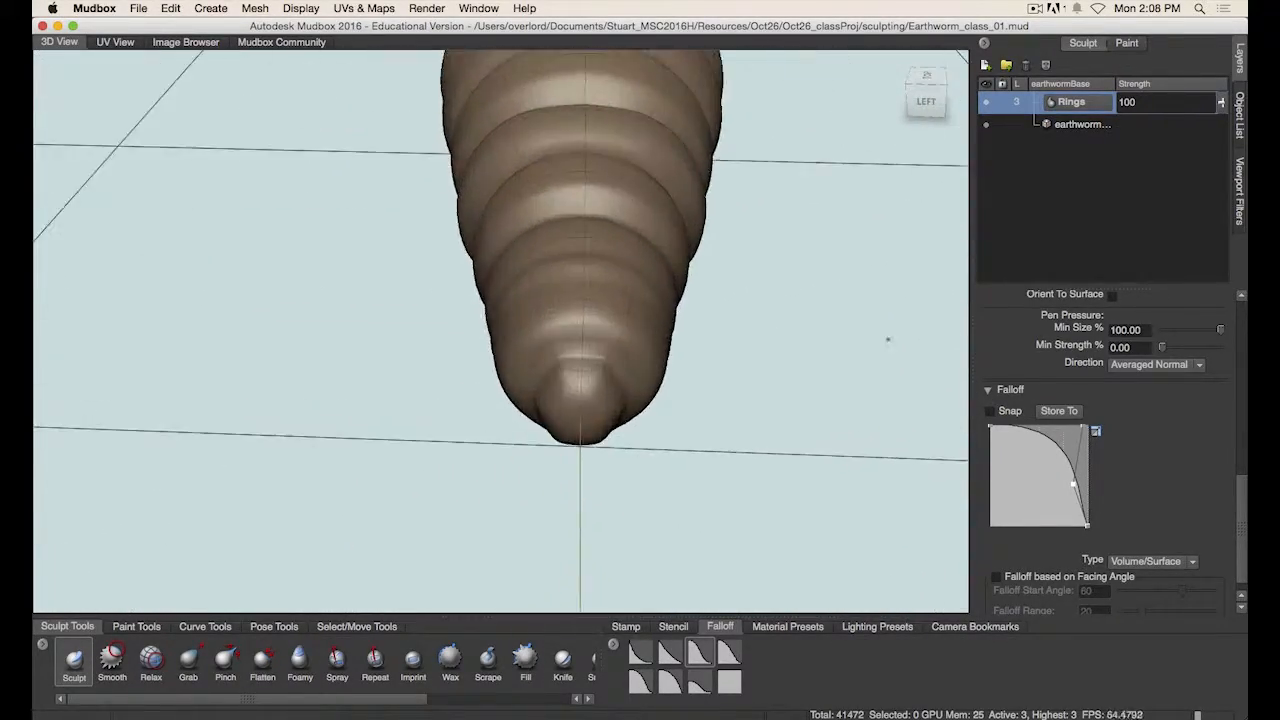
left_click_drag(753, 360, 784, 240, "alt")
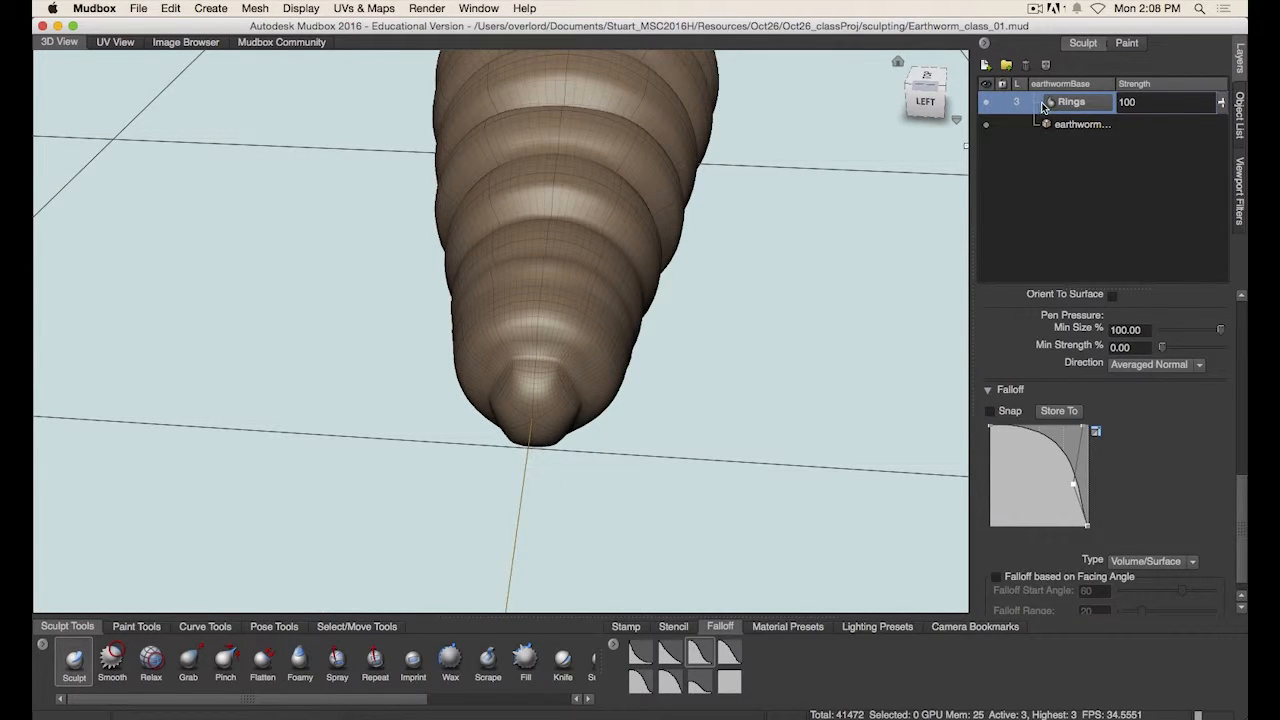
left_click(1069, 125)
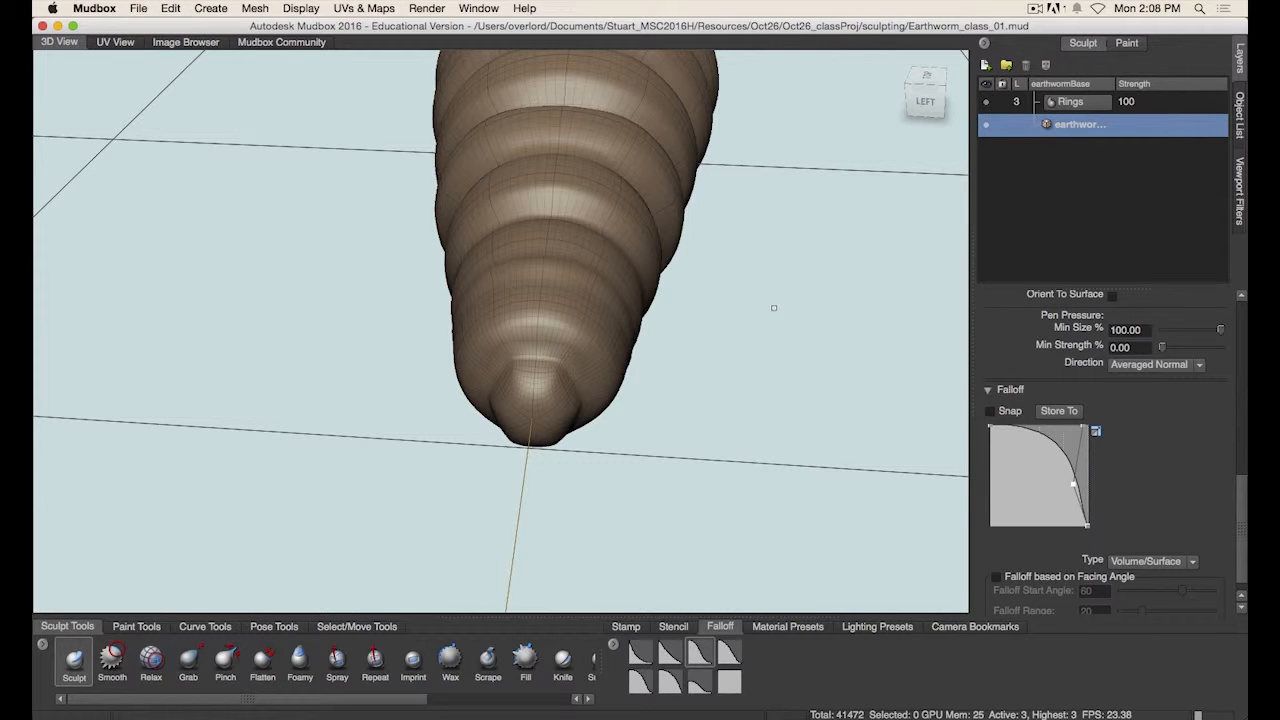
right_click_drag(650, 406, 763, 406, "alt")
middle_click_drag(790, 413, 755, 406, "alt")
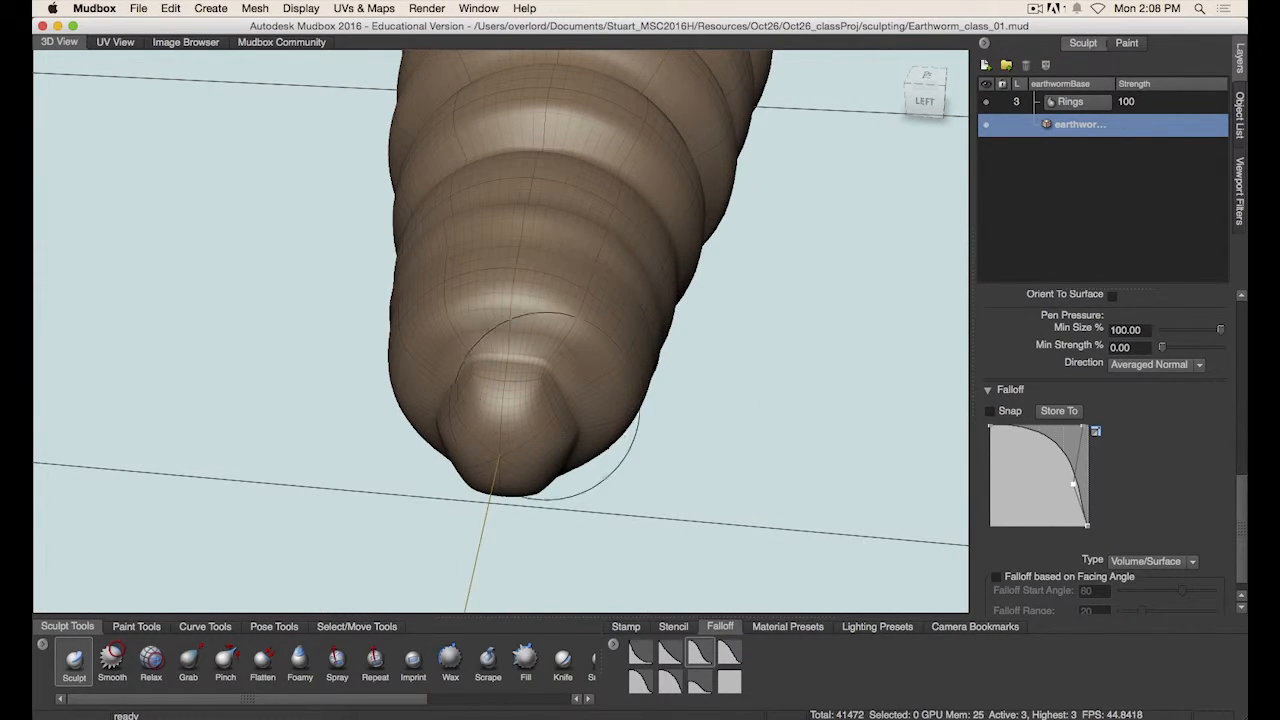
key("b")
left_click_drag(549, 383, 518, 400)
mouse_move(577, 395)
left_mouse_down("ctrl")
mouse_move(562, 366)
mouse_move(518, 334)
mouse_move(534, 364)
mouse_move(514, 335)
mouse_move(572, 364)
mouse_move(526, 370)
mouse_move(535, 345)
left_mouse_up("ctrl")
mouse_move(528, 400)
left_mouse_down()
mouse_move(500, 410)
mouse_move(516, 356)
mouse_move(504, 434)
left_mouse_up()
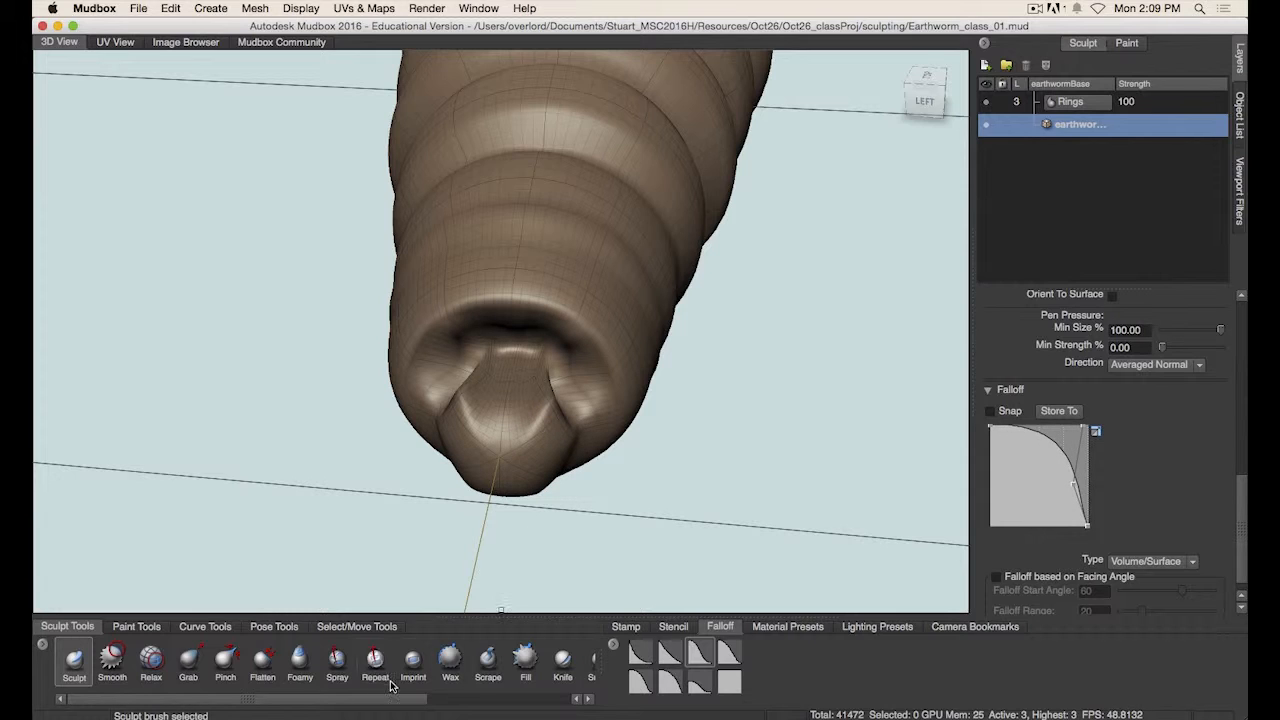
- Try bulging the head tip with the Bulge brush
left_click_drag(337, 698, 455, 706)
left_click(461, 658)
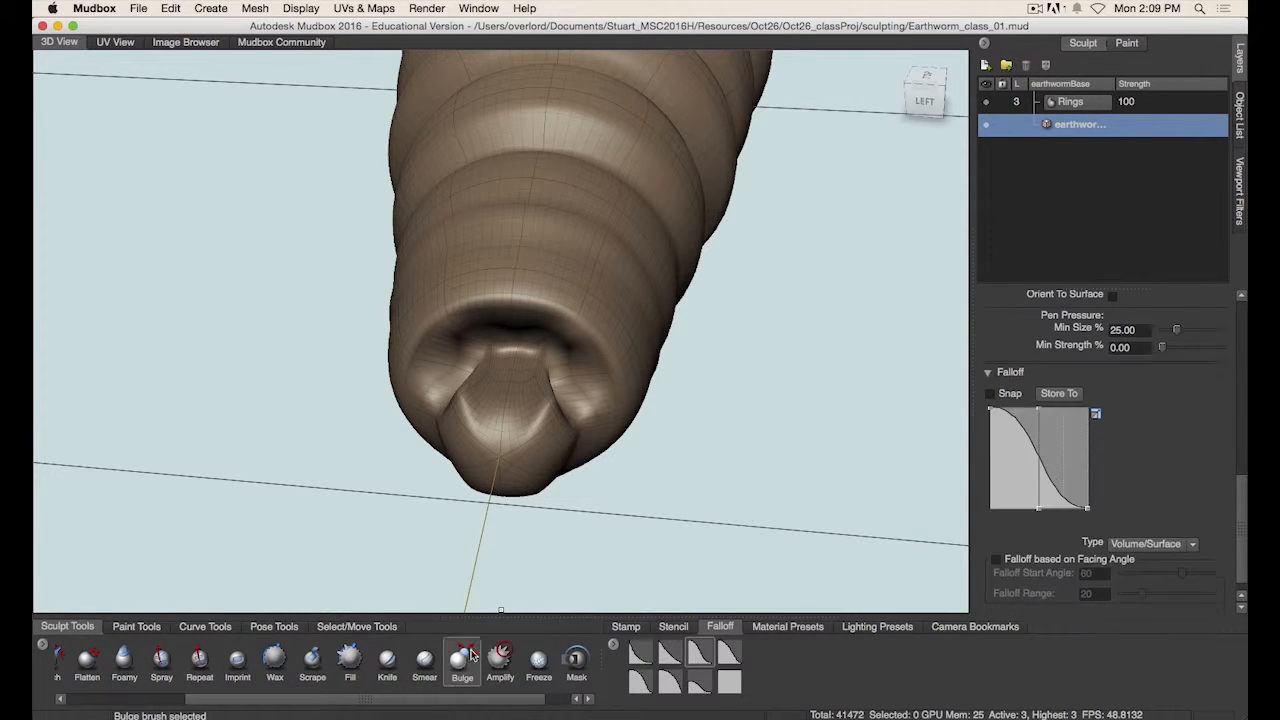
left_click_drag(496, 424, 500, 380)
key("super+z")
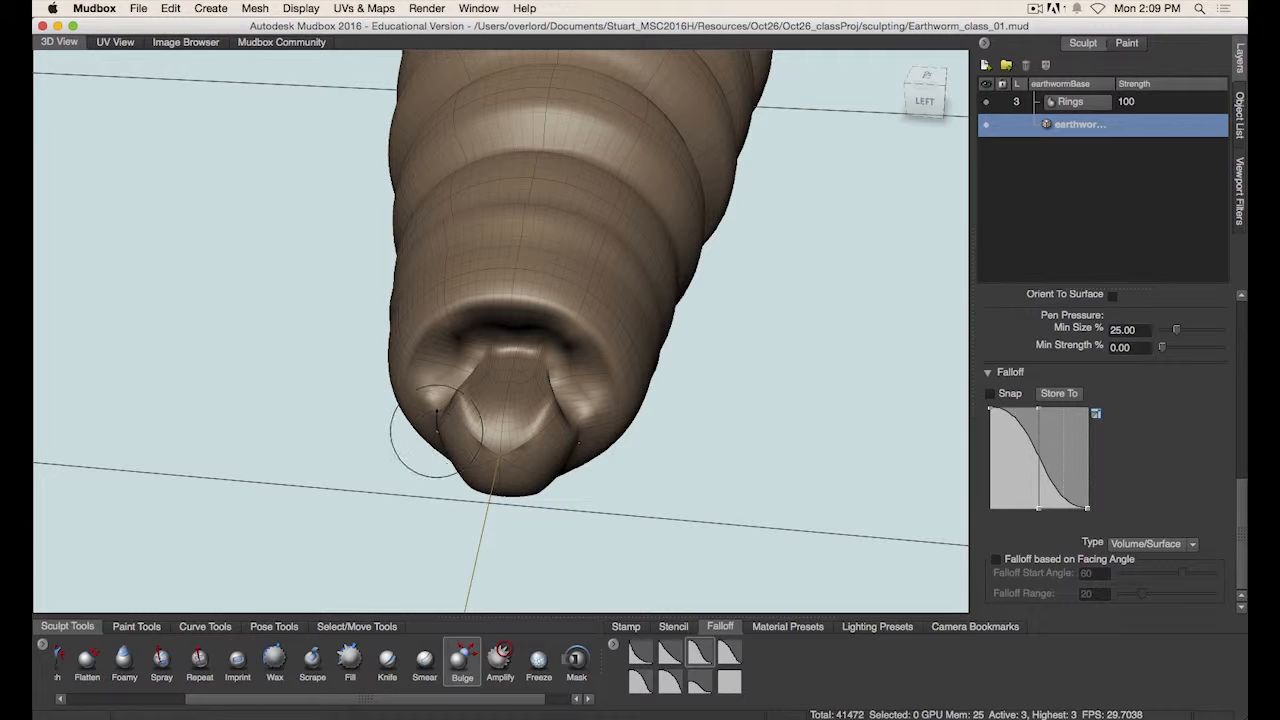
- Switch to the Grab brush and pull the lip at the head tip into shape
mouse_move(478, 432)
left_mouse_down()
mouse_move(498, 420)
mouse_move(500, 398)
mouse_move(634, 491)
mouse_move(669, 337)
mouse_move(627, 411)
left_mouse_up()
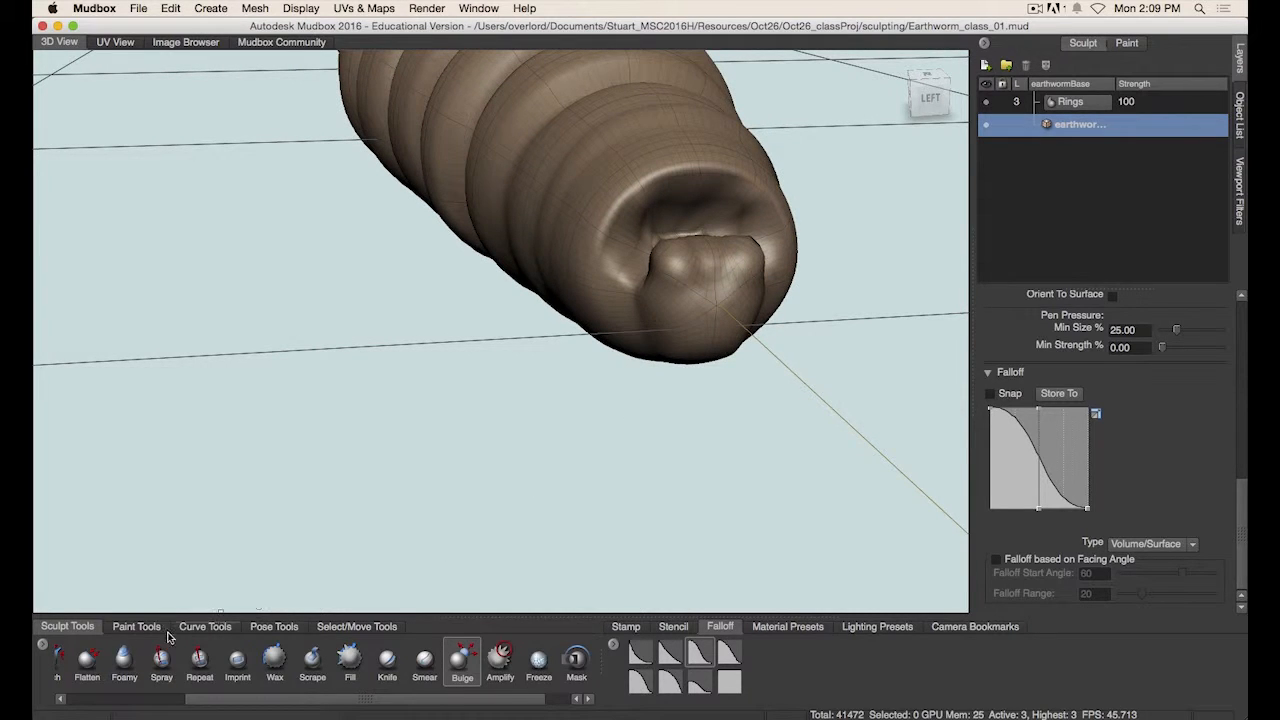
left_click(107, 699)
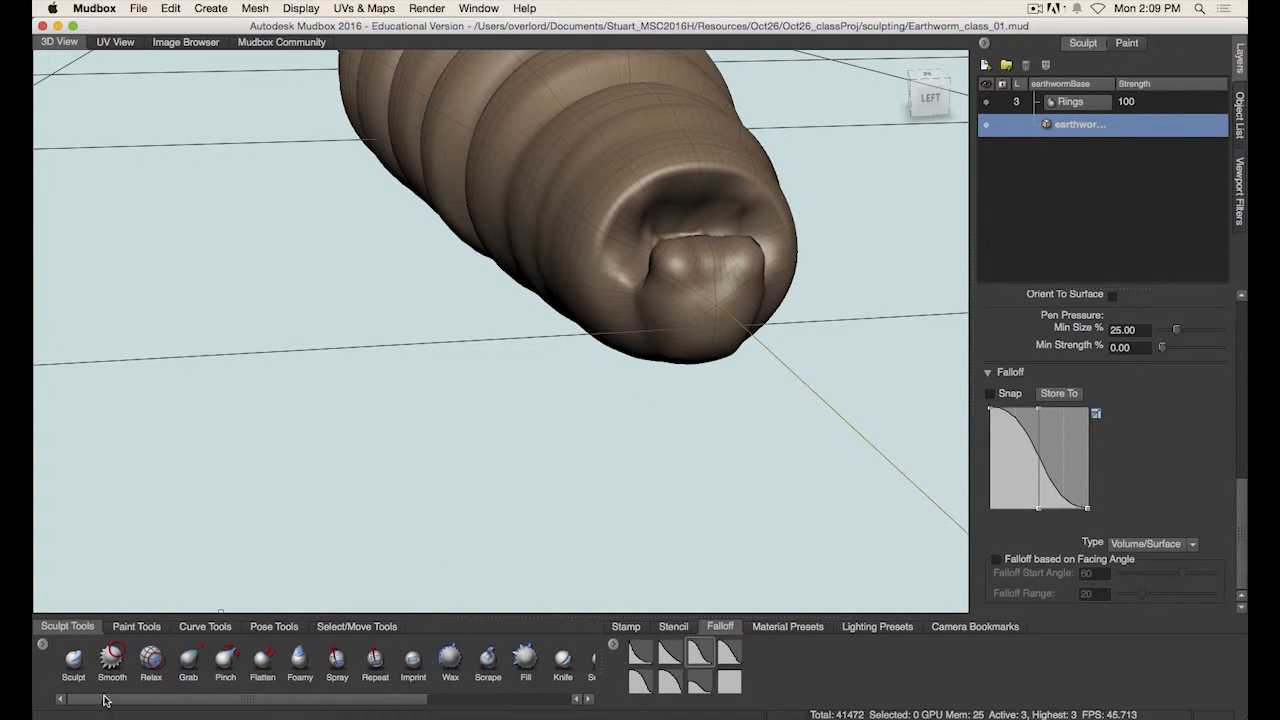
left_click(188, 660)
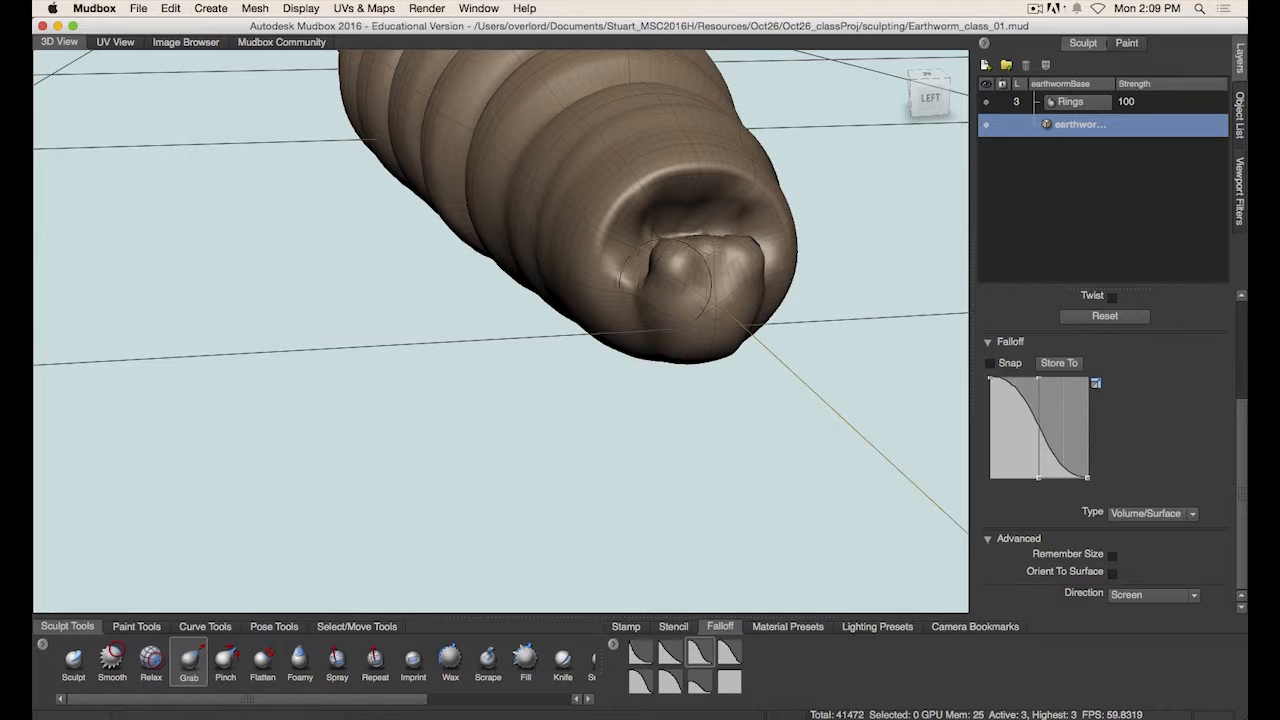
left_click_drag(656, 270, 641, 270)
left_click_drag(715, 362, 620, 345, "alt")
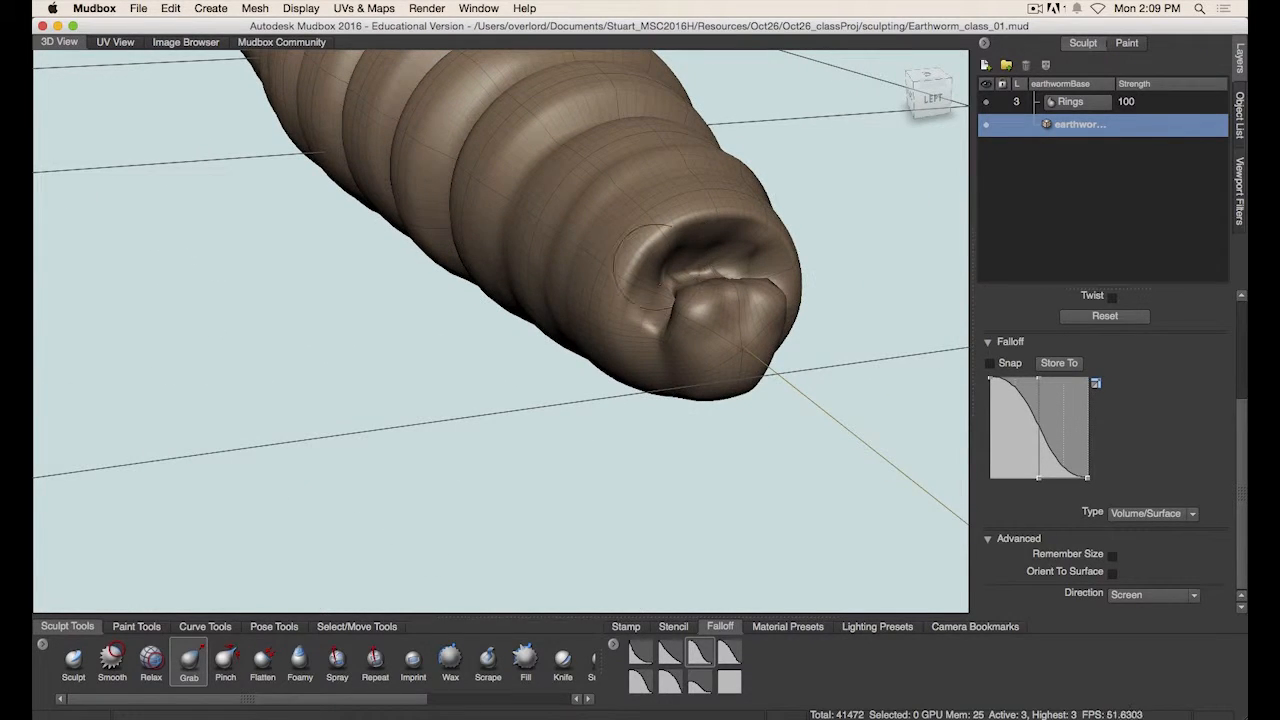
- Resize the Grab brush and keep pulling the mouth lip at the head tip into a rounded shape
left_click_drag(765, 348, 600, 323, "alt")
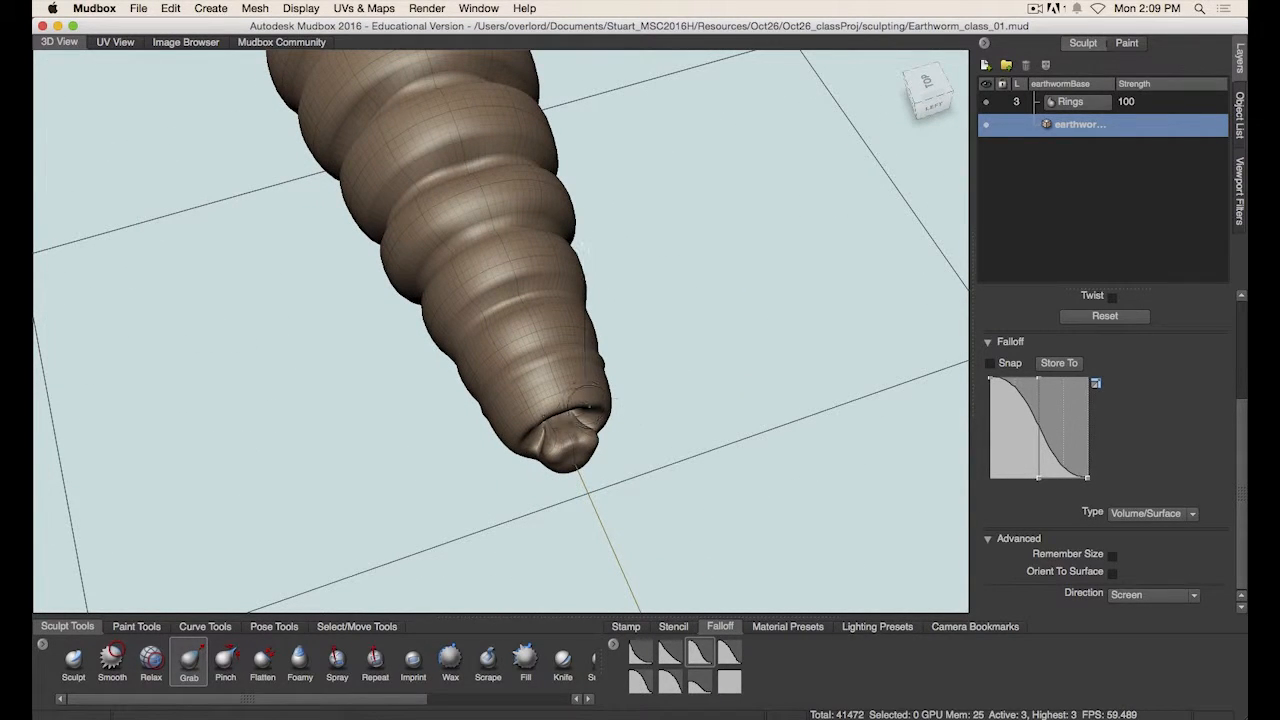
key("b")
mouse_move(585, 407)
left_mouse_down()
mouse_move(601, 407)
mouse_move(561, 408)
mouse_move(528, 453)
mouse_move(545, 436)
mouse_move(542, 388)
left_mouse_up()
middle_click_drag(543, 290, 546, 397, "alt")
right_click_drag(603, 377, 650, 368, "alt")
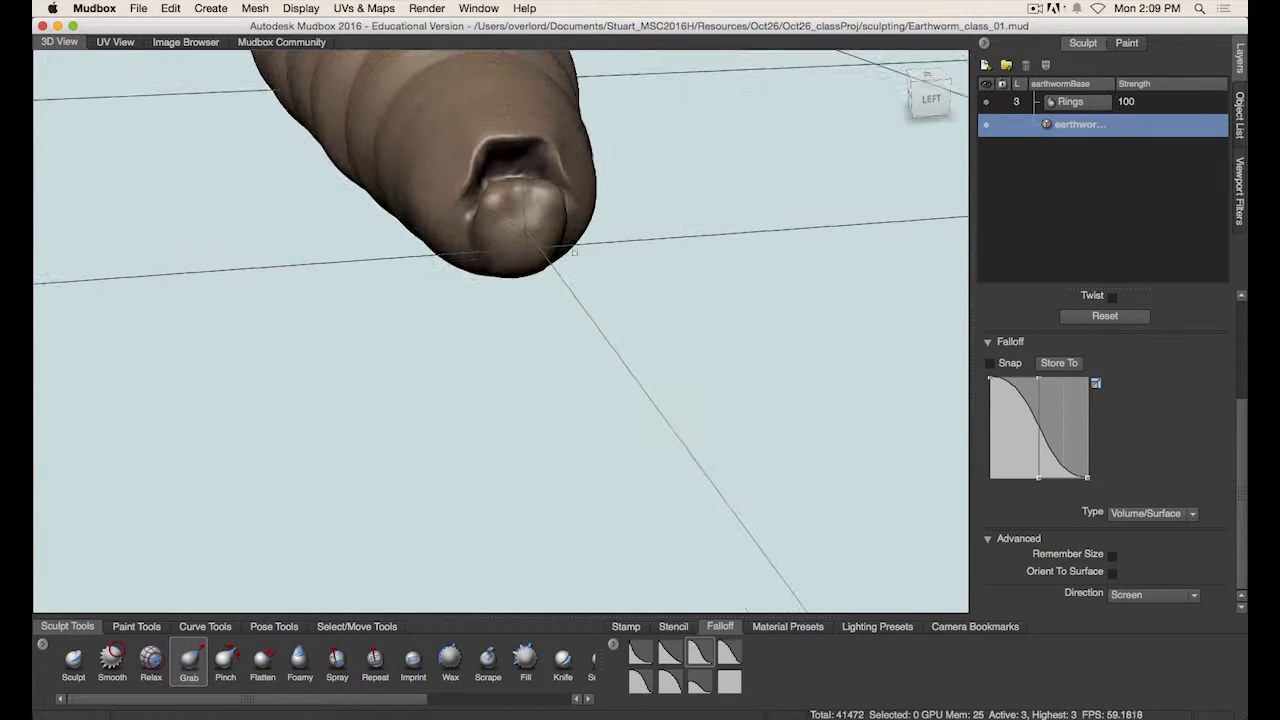
mouse_move(479, 167)
left_mouse_down()
mouse_move(466, 163)
mouse_move(467, 178)
mouse_move(516, 183)
mouse_move(521, 169)
mouse_move(517, 193)
mouse_move(560, 197)
mouse_move(572, 272)
mouse_move(563, 306)
mouse_move(496, 292)
mouse_move(450, 350)
left_mouse_up()
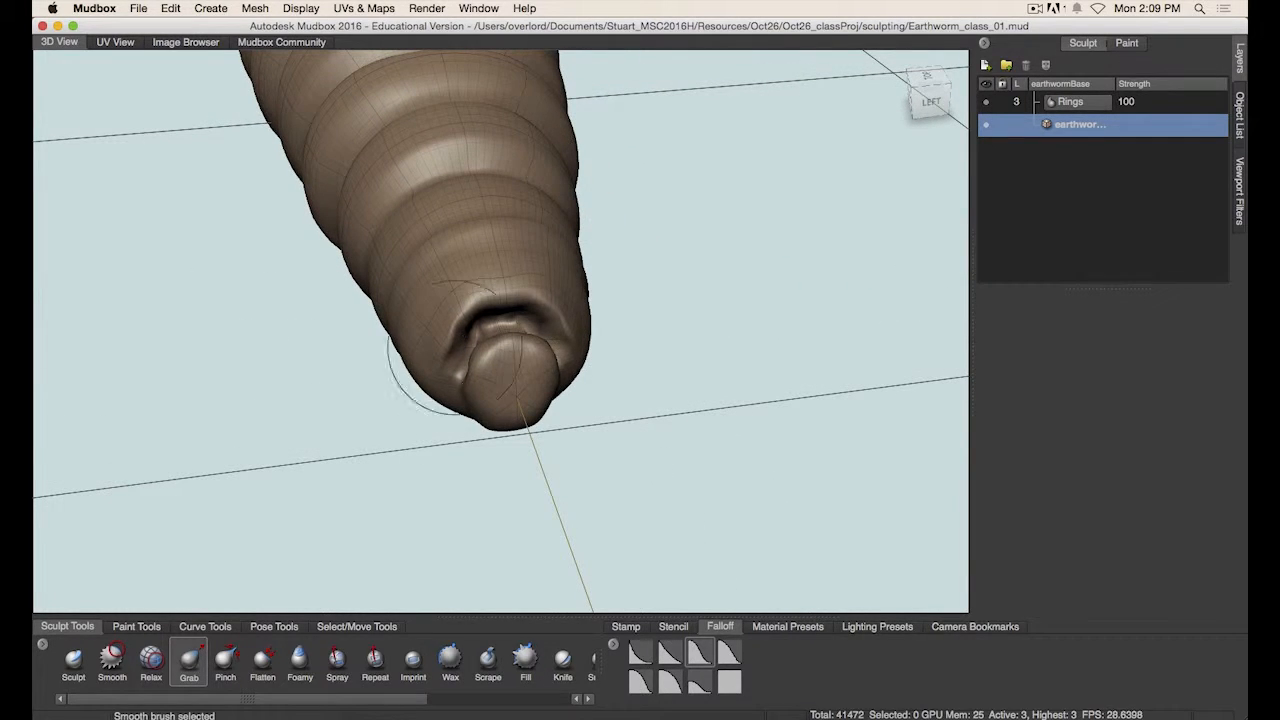
left_click_drag(597, 313, 517, 400, "alt")
- Switch to Finder to examine the earthworm reference image, then return to Mudbox
key("super+Tab")
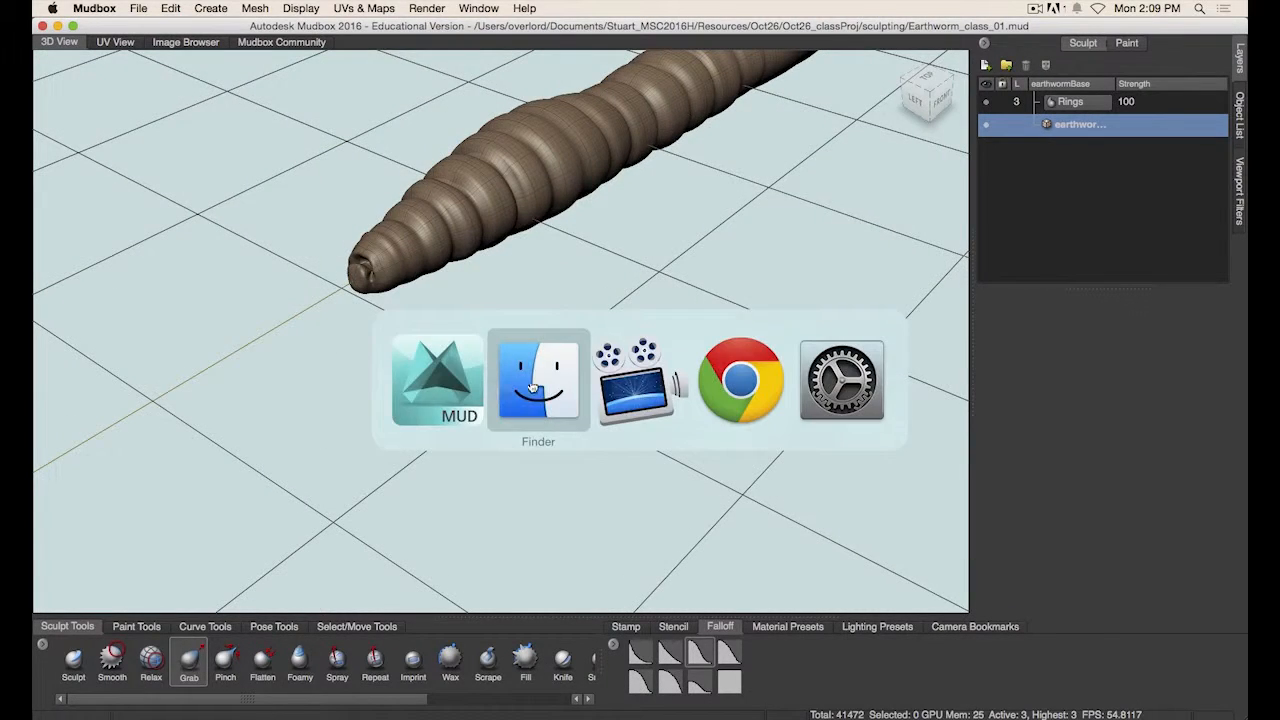
key("Down")
key("Down")
key("Down")
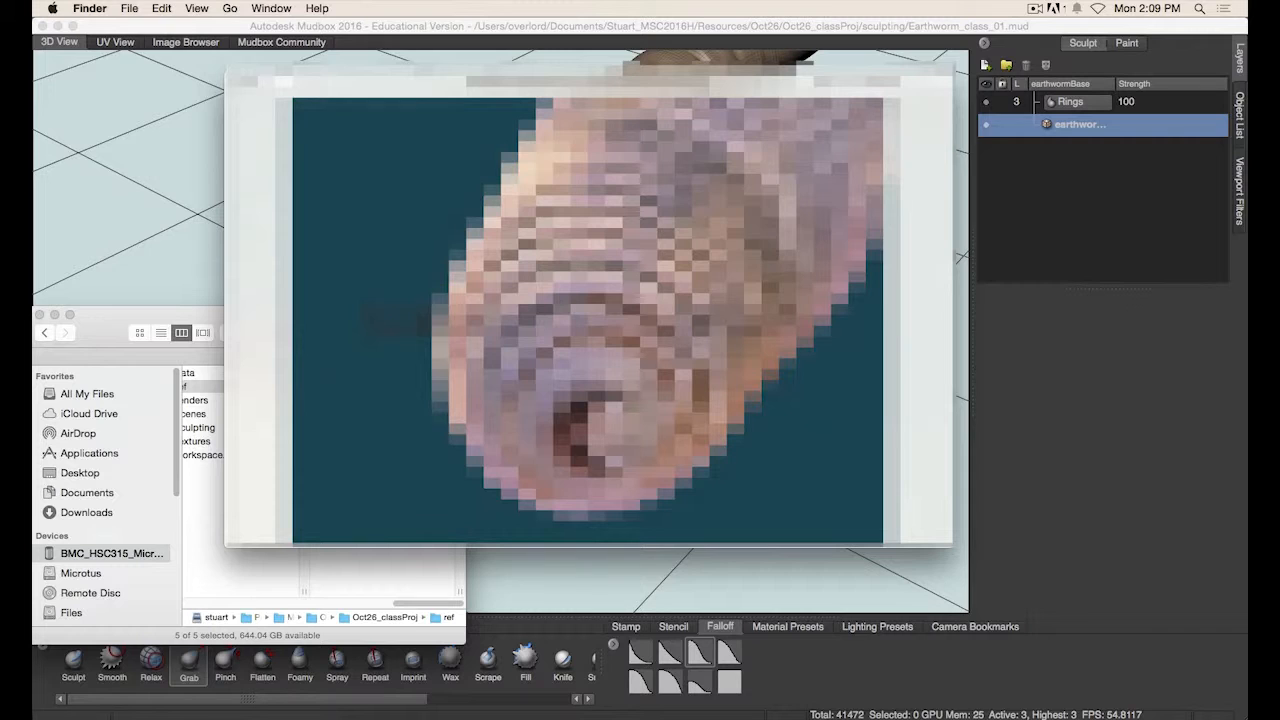
left_click(626, 28)
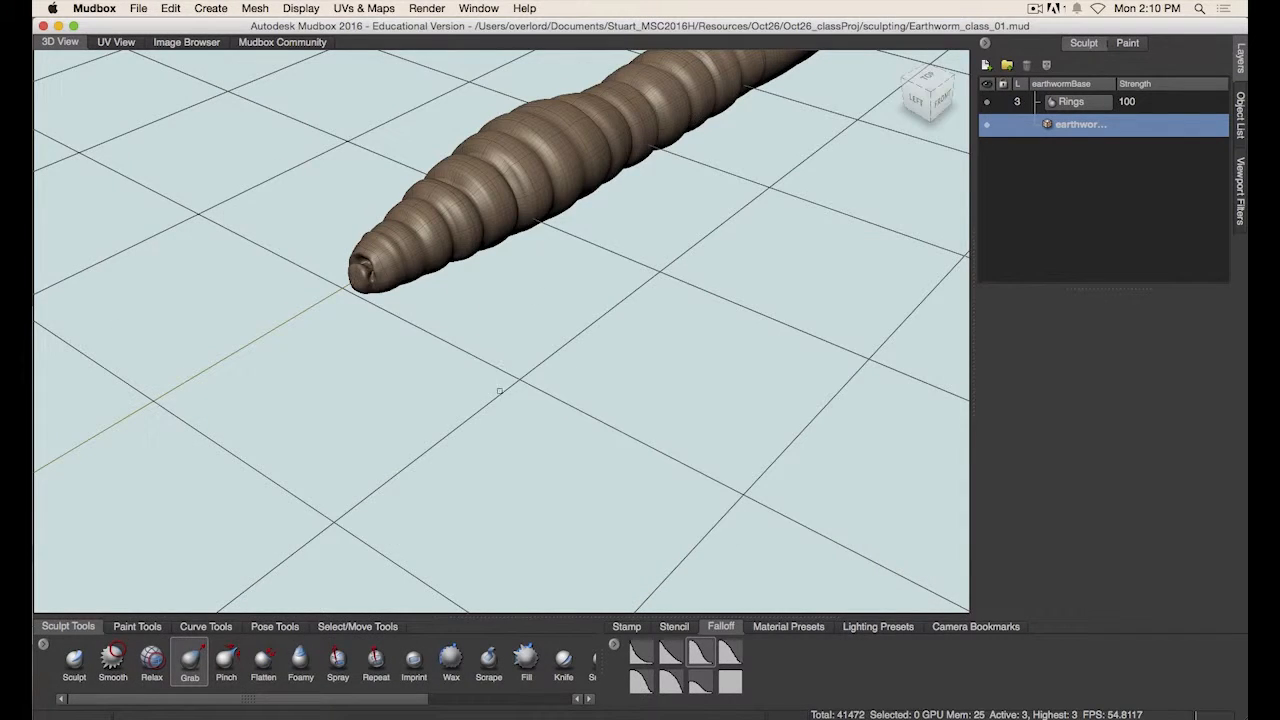
- Refine the lip around the head tip's mouth further with the Grab brush
left_click_drag(500, 391, 514, 355, "alt")
right_click_drag(514, 355, 618, 316, "alt")
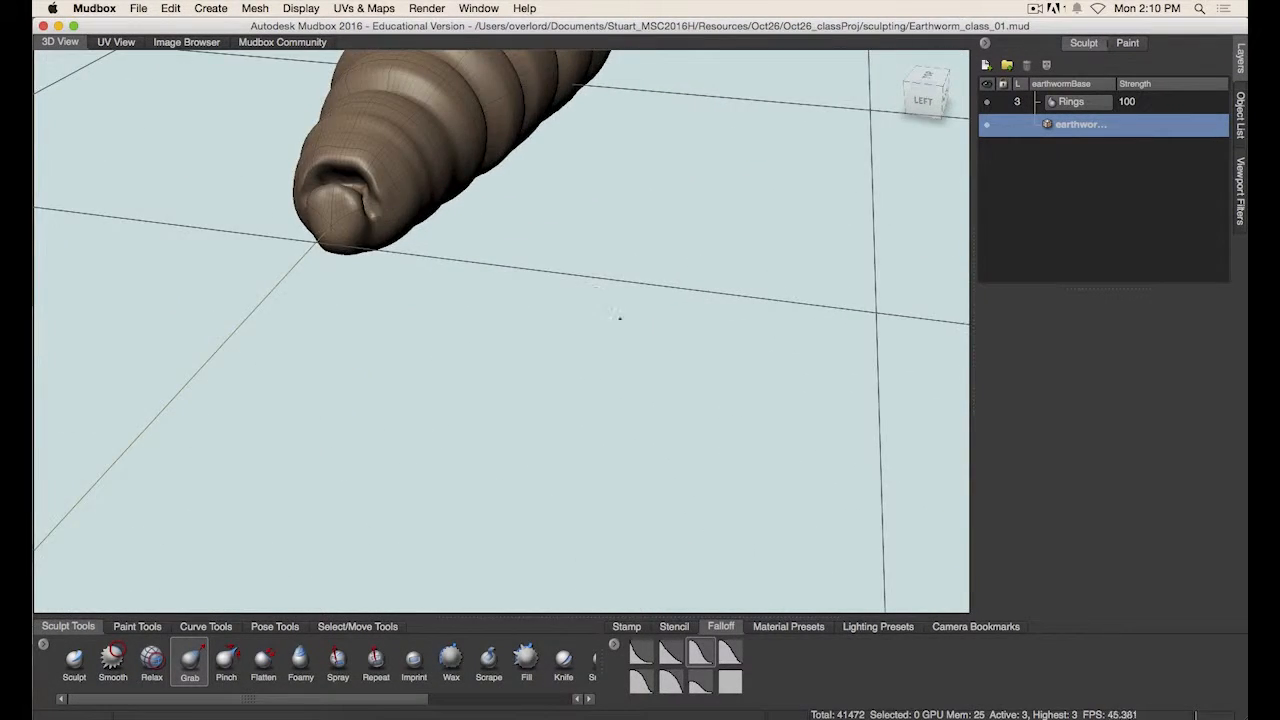
middle_click_drag(430, 328, 523, 437, "alt")
right_click_drag(523, 437, 617, 297, "alt")
middle_click_drag(540, 300, 553, 388, "alt")
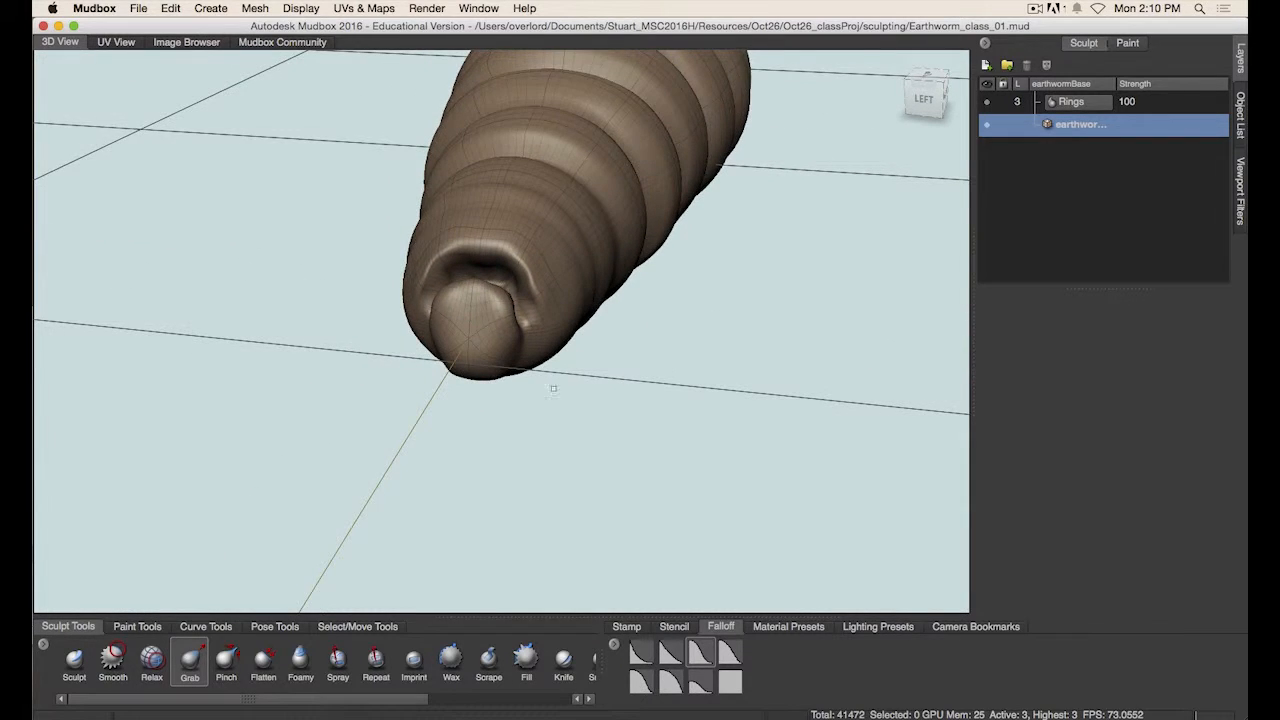
right_click_drag(534, 411, 572, 378, "alt")
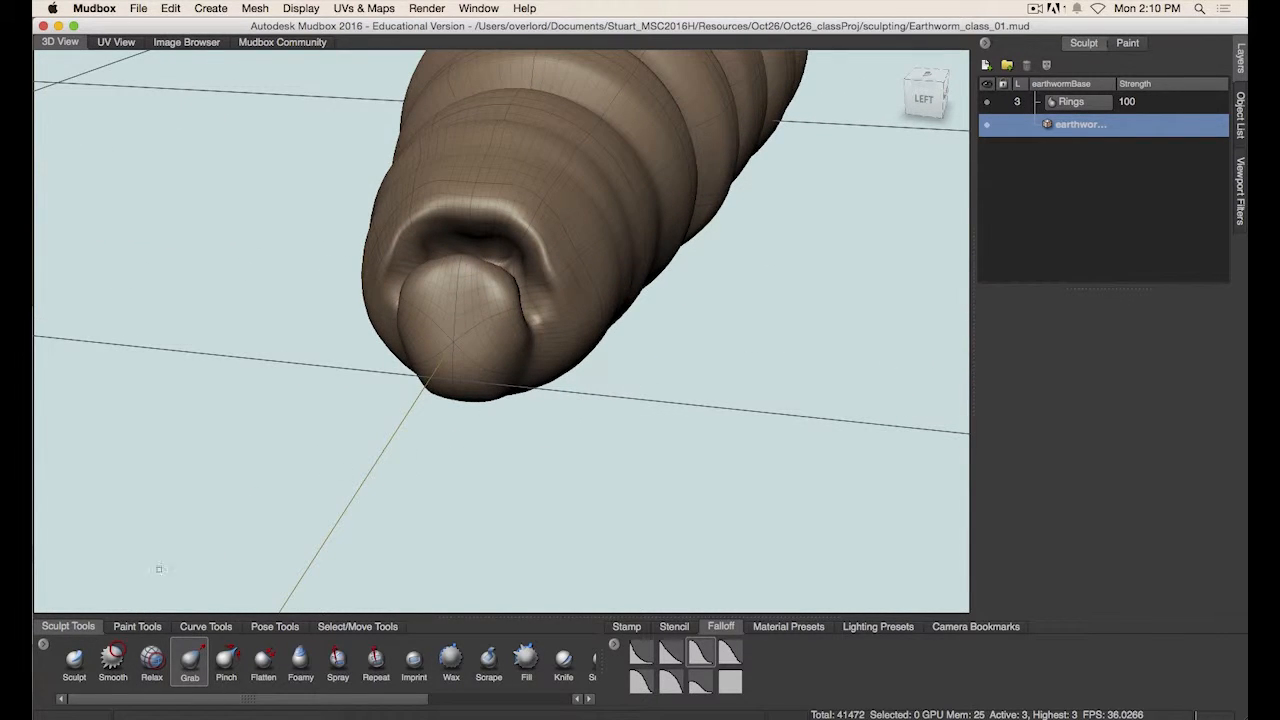
- Switch to the Sculpt brush and set its size to about 1.85 for detailing the head tip
left_click(84, 663)
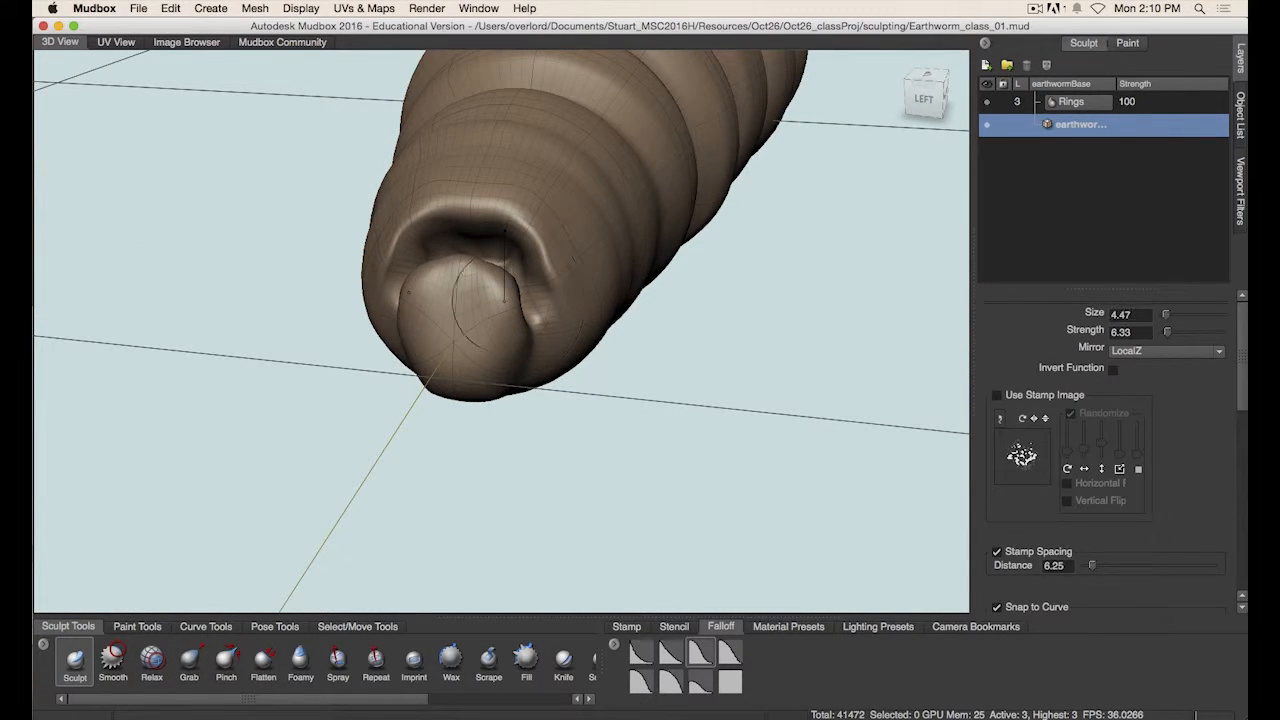
mouse_move(542, 319)
left_mouse_down()
mouse_move(545, 347)
mouse_move(527, 294)
left_mouse_up()
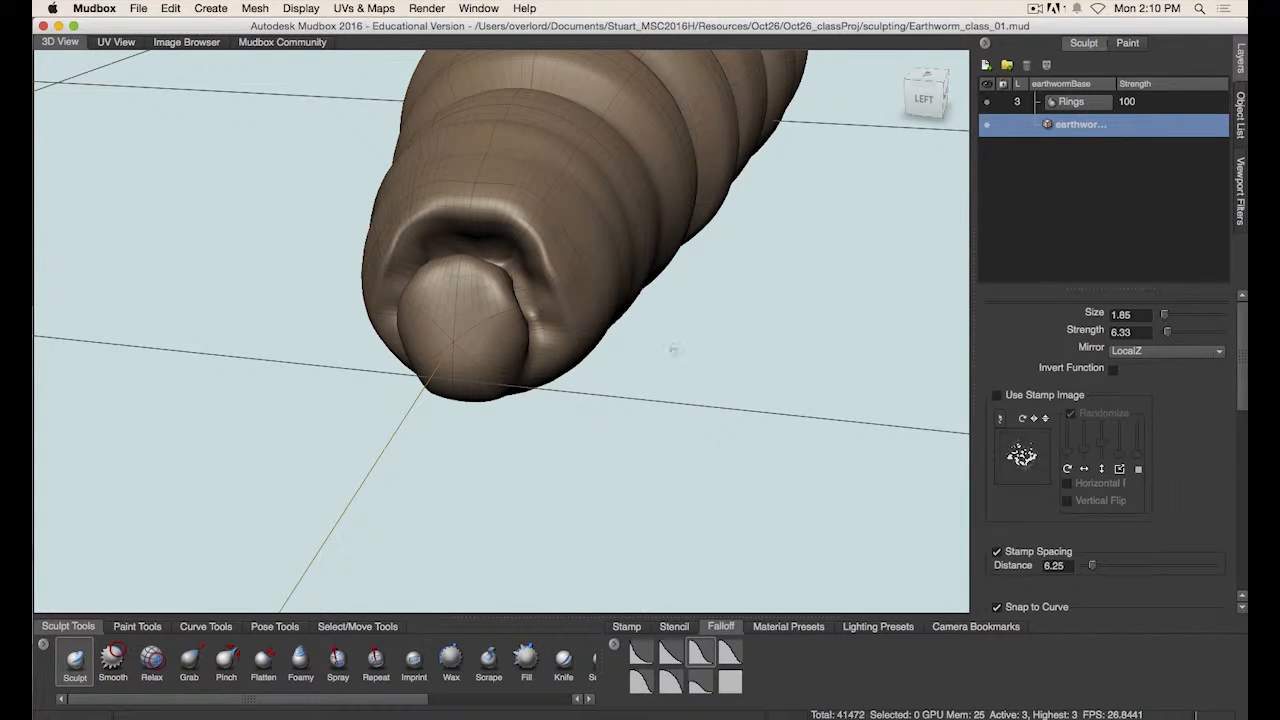